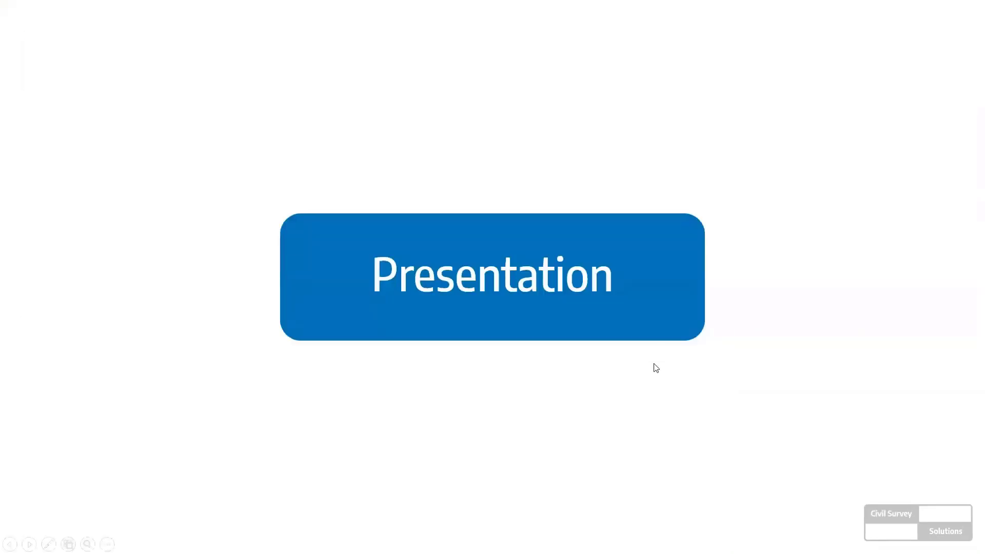
{"action": "left_click", "coordinate": [643, 358]}
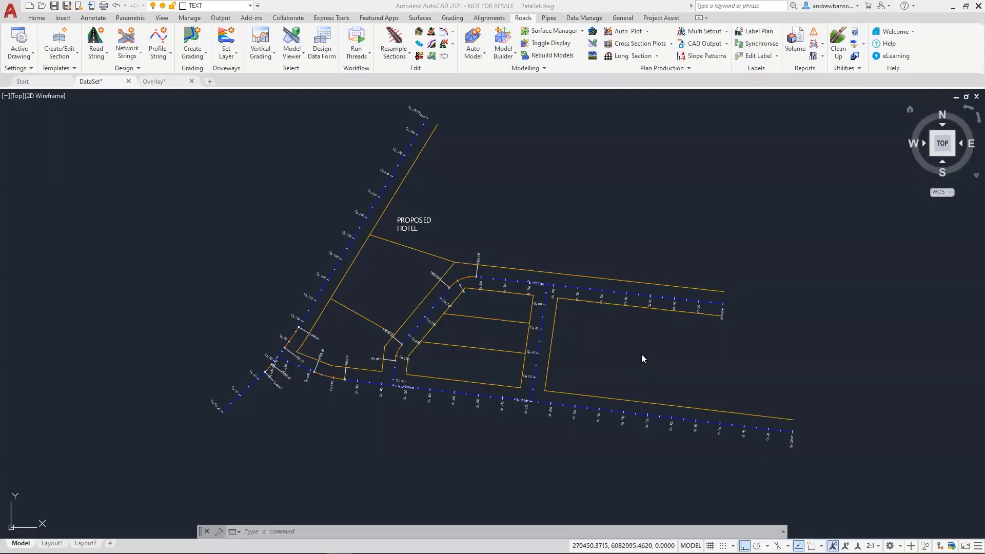
{"action": "middle_click_drag", "start_coordinate": [570, 231], "coordinate": [547, 236]}
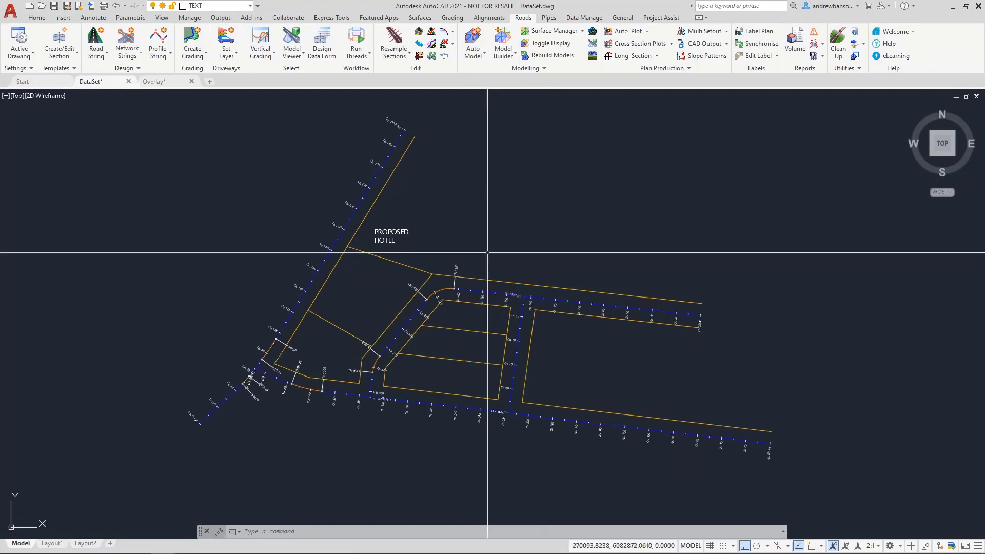
{"action": "scroll", "coordinate": [484, 266], "scroll_direction": "up", "scroll_amount": 3}
{"action": "scroll", "coordinate": [242, 213], "scroll_direction": "down", "scroll_amount": 1}
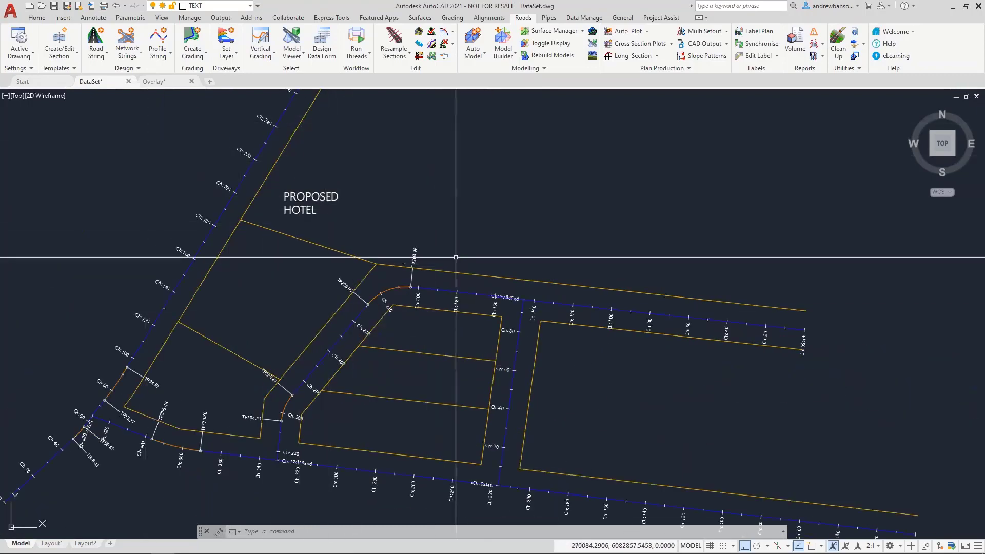
{"action": "scroll", "coordinate": [508, 295], "scroll_direction": "down", "scroll_amount": 2}
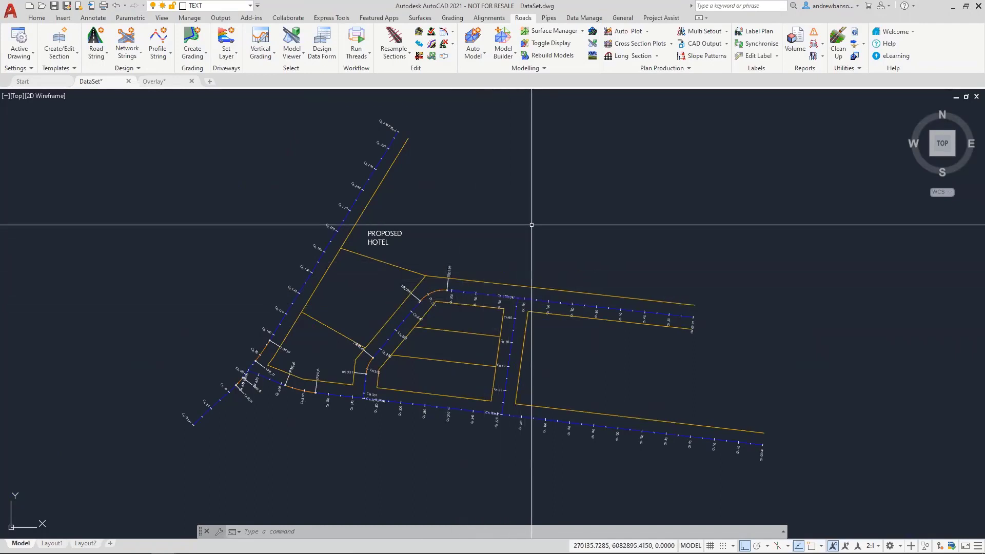
{"action": "scroll", "coordinate": [510, 255], "scroll_direction": "down", "scroll_amount": 2}
{"action": "scroll", "coordinate": [515, 269], "scroll_direction": "up", "scroll_amount": 2}
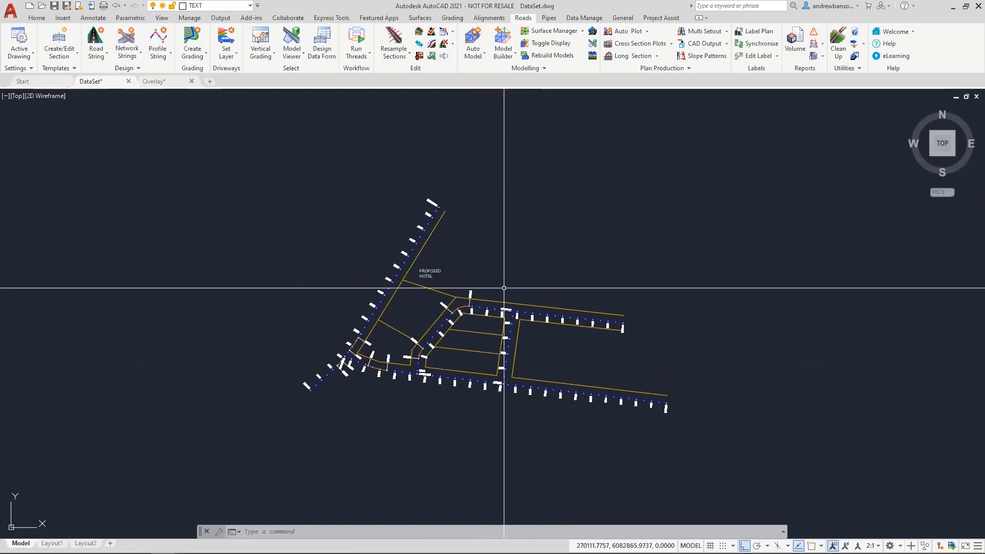
Start a satellite surface import with category NationalGridsAustralia and system GDA1994MGAZone56, and confirm the satellite data setup
{"action": "left_click", "coordinate": [420, 17]}
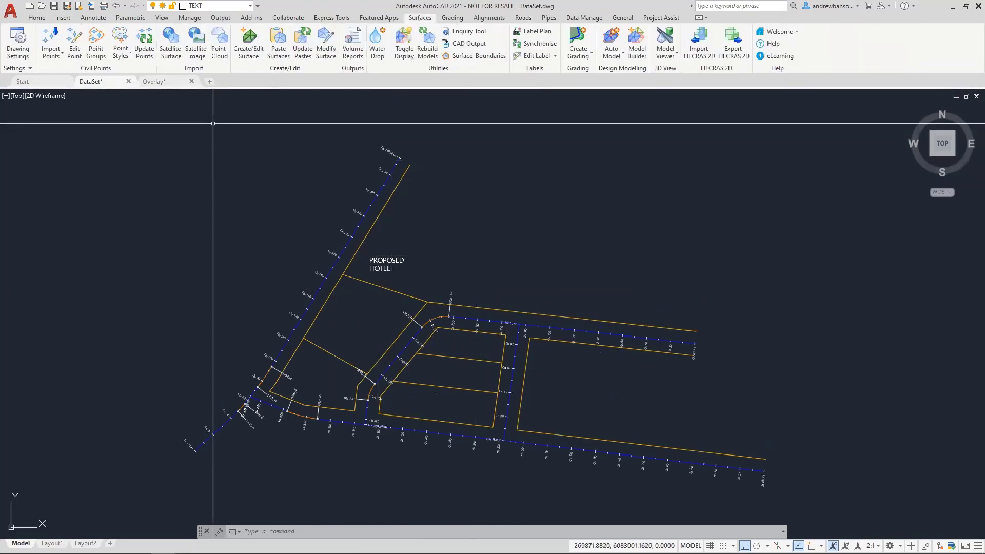
{"action": "left_click", "coordinate": [171, 56]}
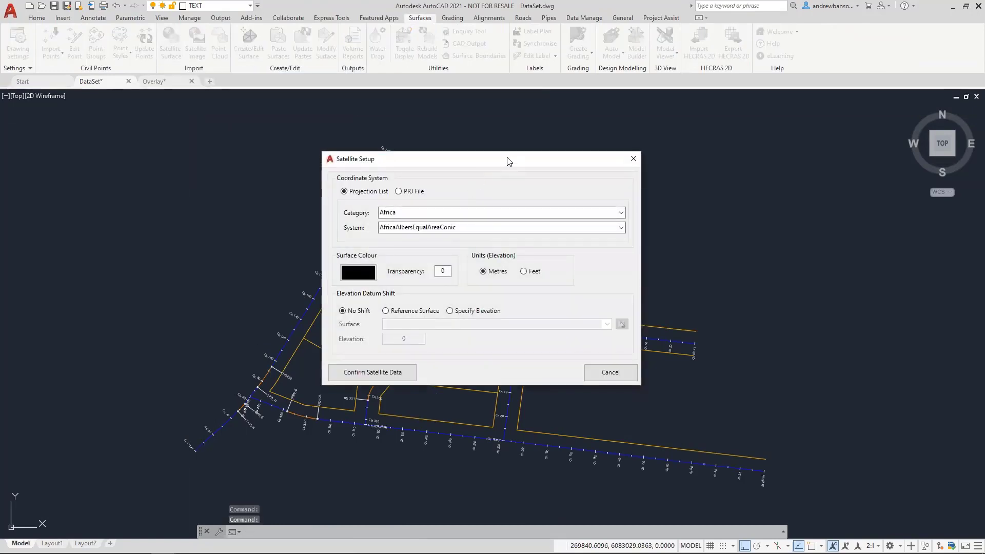
{"action": "left_click_drag", "start_coordinate": [563, 162], "coordinate": [613, 163]}
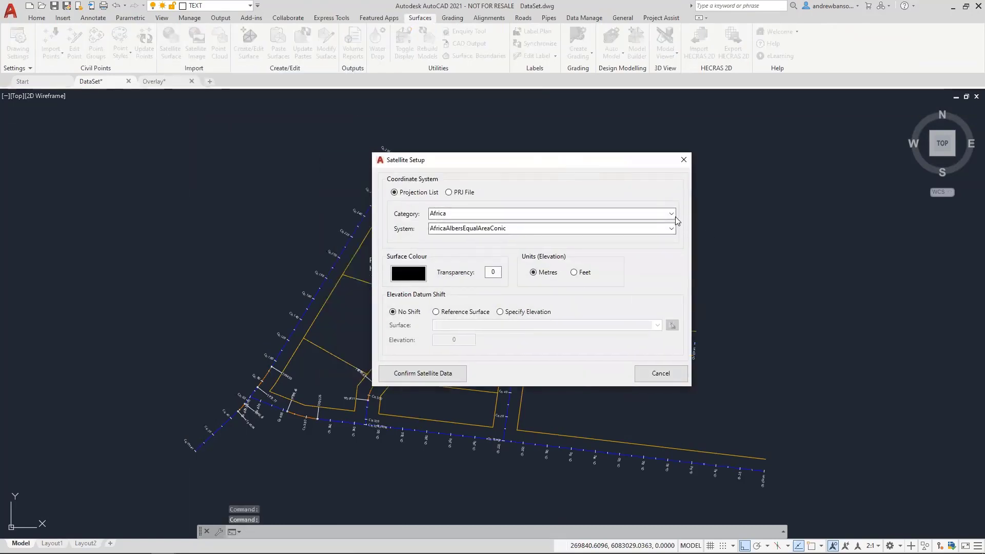
{"action": "left_click", "coordinate": [672, 215]}
{"action": "left_click", "coordinate": [508, 299]}
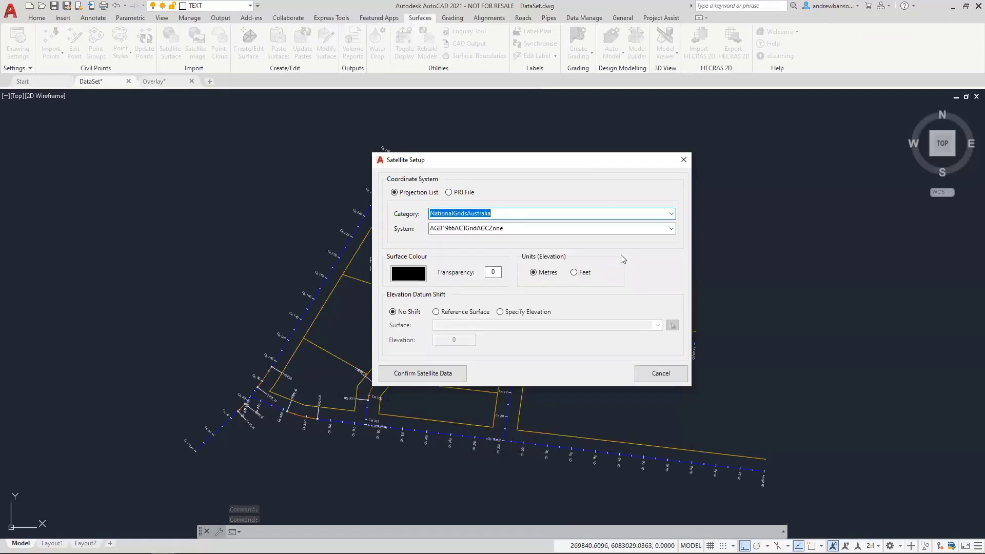
{"action": "left_click", "coordinate": [671, 228]}
{"action": "scroll", "coordinate": [675, 361], "scroll_direction": "down", "scroll_amount": 7}
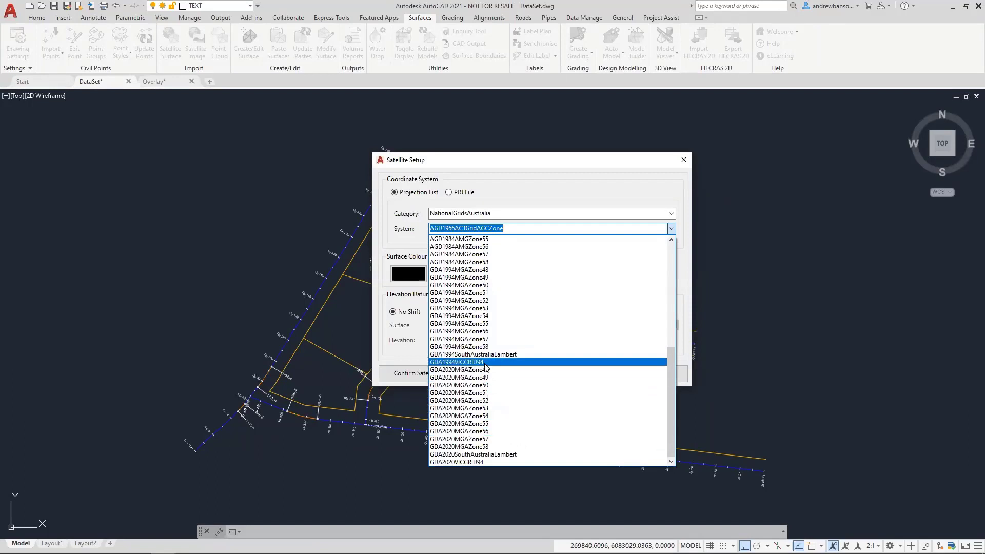
{"action": "left_click", "coordinate": [453, 332]}
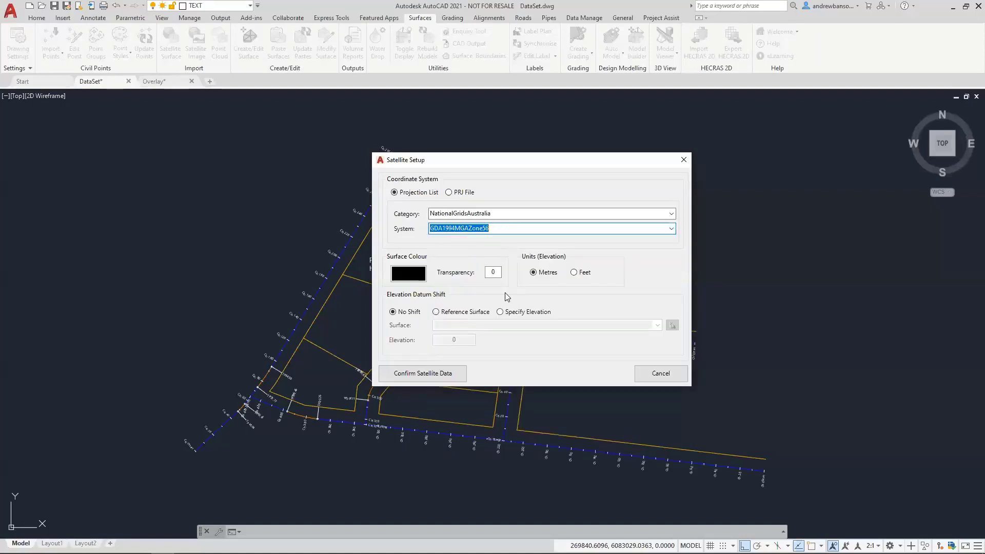
{"action": "left_click", "coordinate": [451, 374]}
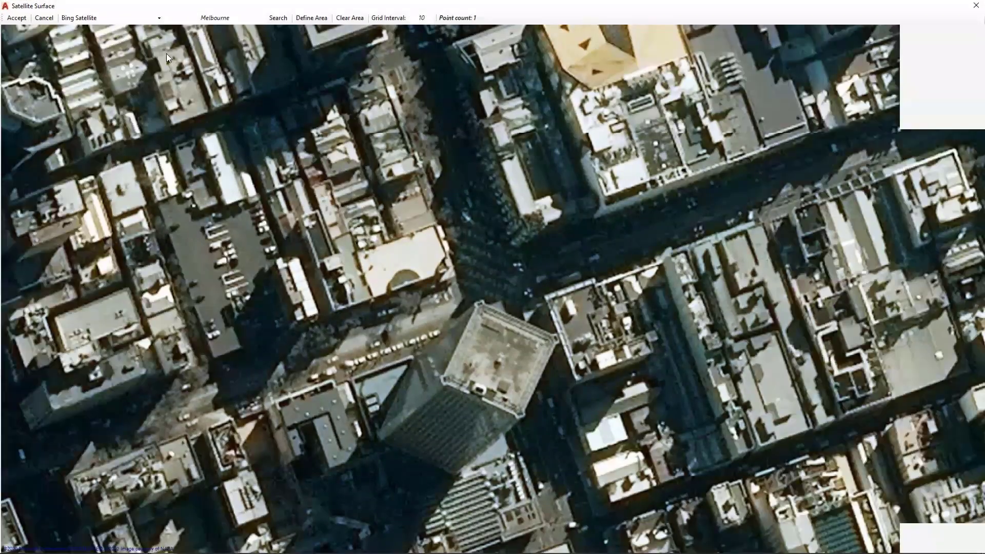
Search the satellite map for mollymook
{"action": "left_click_drag", "start_coordinate": [235, 18], "coordinate": [198, 19]}
{"action": "type", "text": "mollymook"}
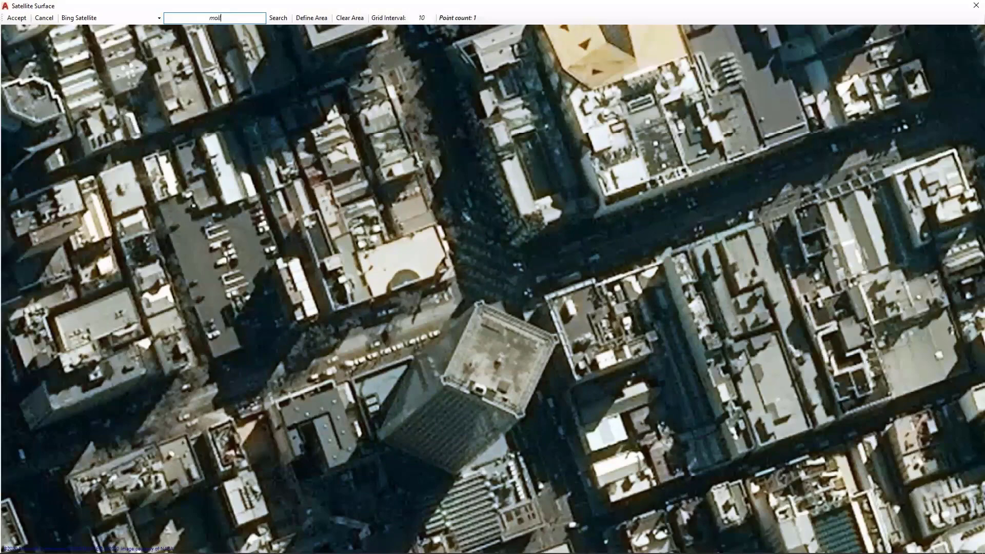
{"action": "left_click", "coordinate": [278, 18]}
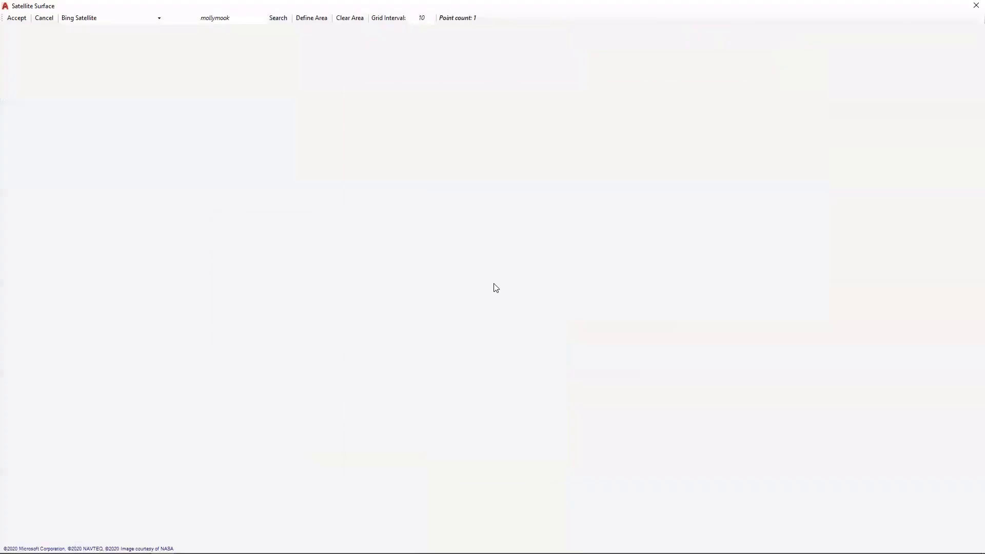
Define a rectangular surface area enclosing the roadside industrial sheds, the open field with the blue-roofed building and the adjoining housing streets
{"action": "scroll", "coordinate": [490, 284], "scroll_direction": "down", "scroll_amount": 1}
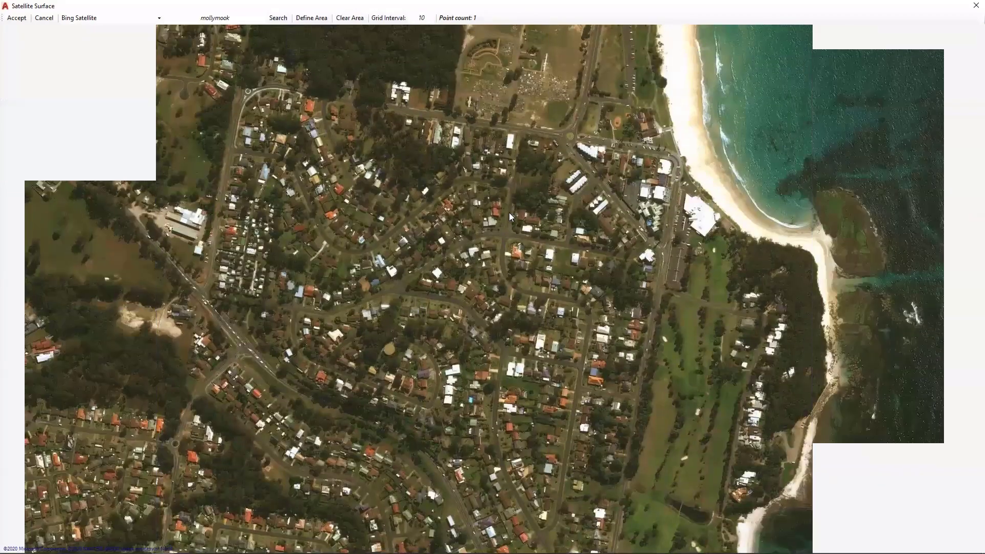
{"action": "middle_click_drag", "start_coordinate": [502, 182], "coordinate": [487, 56]}
{"action": "middle_click_drag", "start_coordinate": [504, 428], "coordinate": [484, 194]}
{"action": "scroll", "coordinate": [485, 195], "scroll_direction": "down", "scroll_amount": 1}
{"action": "middle_click_drag", "start_coordinate": [519, 326], "coordinate": [515, 95]}
{"action": "middle_click_drag", "start_coordinate": [665, 399], "coordinate": [640, 219]}
{"action": "middle_click_drag", "start_coordinate": [436, 513], "coordinate": [513, 249]}
{"action": "scroll", "coordinate": [494, 283], "scroll_direction": "up", "scroll_amount": 1}
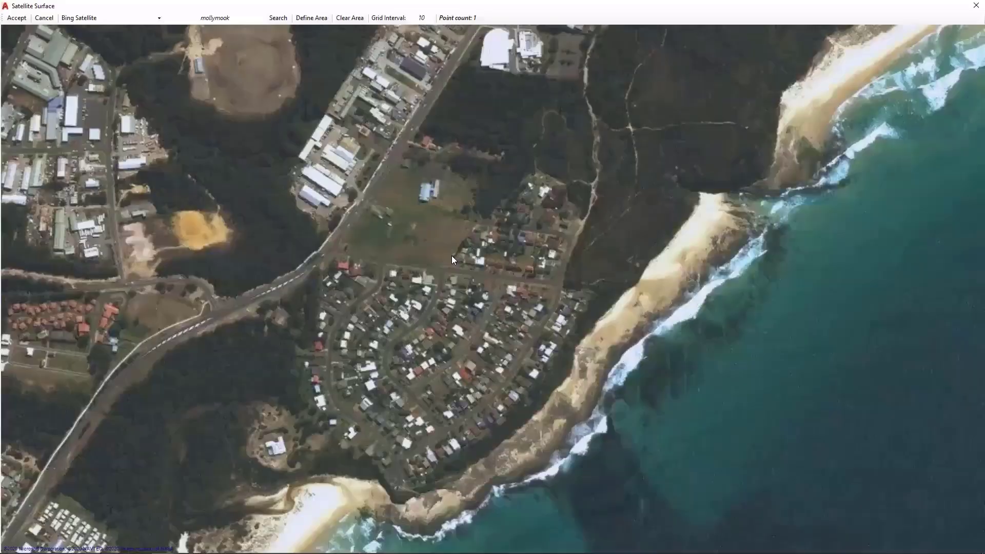
{"action": "scroll", "coordinate": [472, 258], "scroll_direction": "up", "scroll_amount": 1}
{"action": "middle_click_drag", "start_coordinate": [432, 170], "coordinate": [393, 235]}
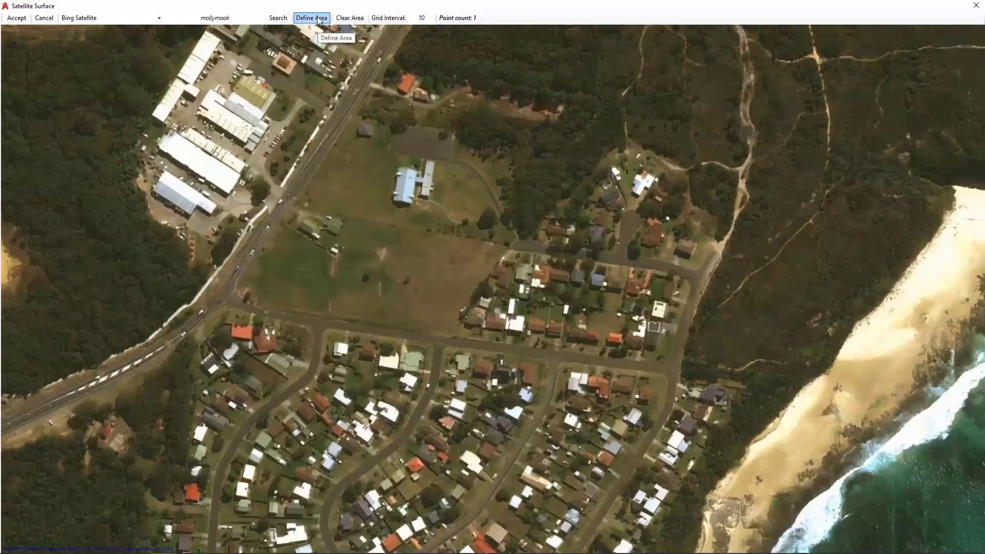
{"action": "middle_click_drag", "start_coordinate": [333, 126], "coordinate": [402, 231]}
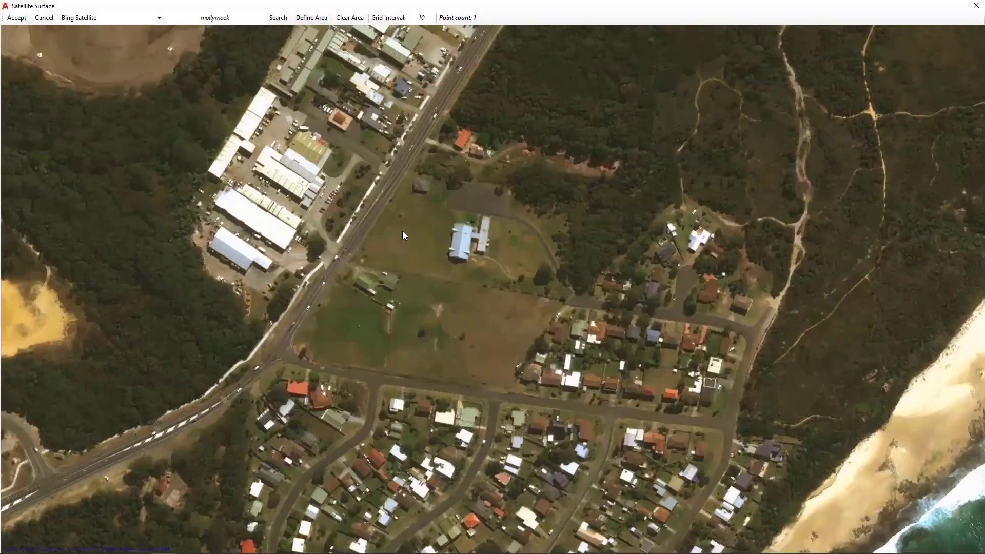
{"action": "left_click", "coordinate": [308, 19]}
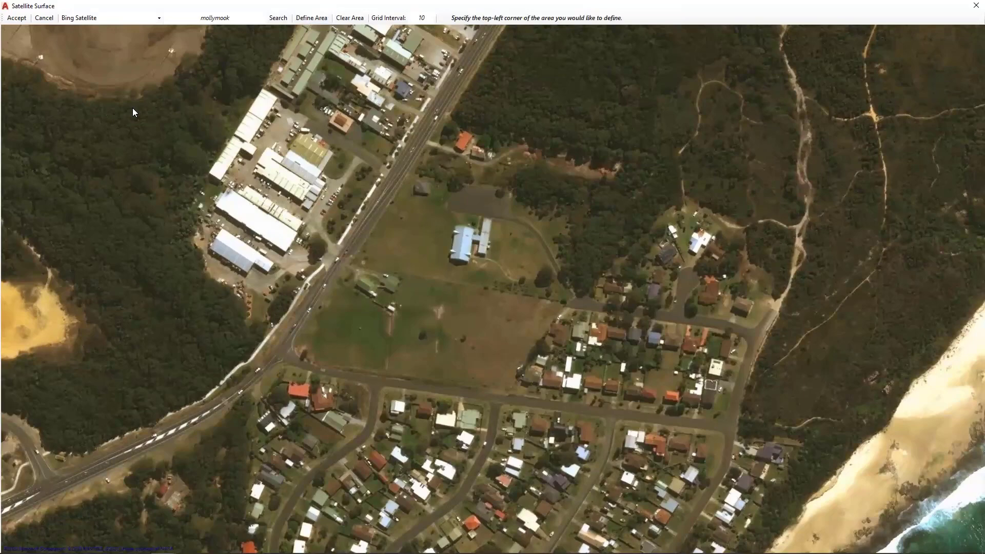
{"action": "left_click", "coordinate": [756, 486]}
{"action": "middle_click_drag", "start_coordinate": [753, 492], "coordinate": [617, 405]}
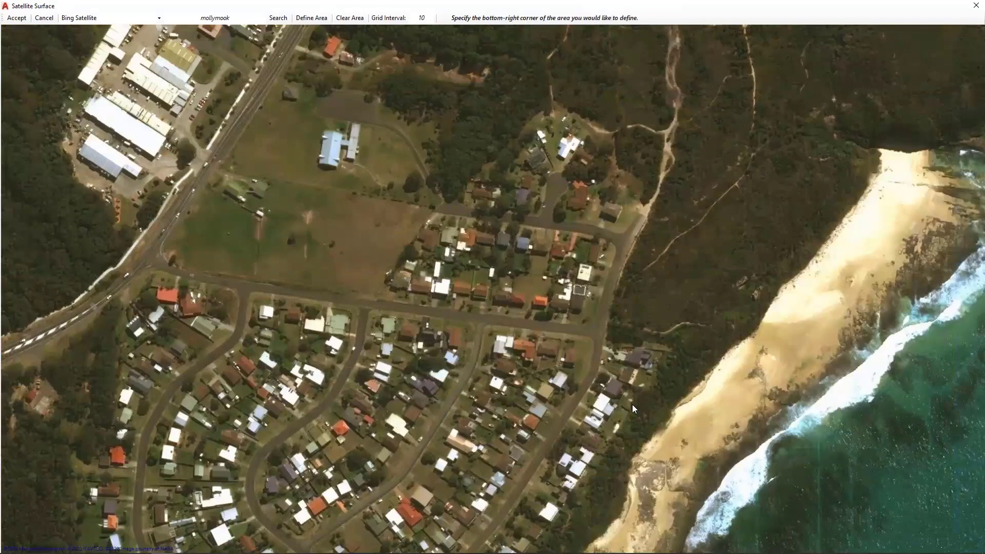
{"action": "left_click", "coordinate": [632, 405]}
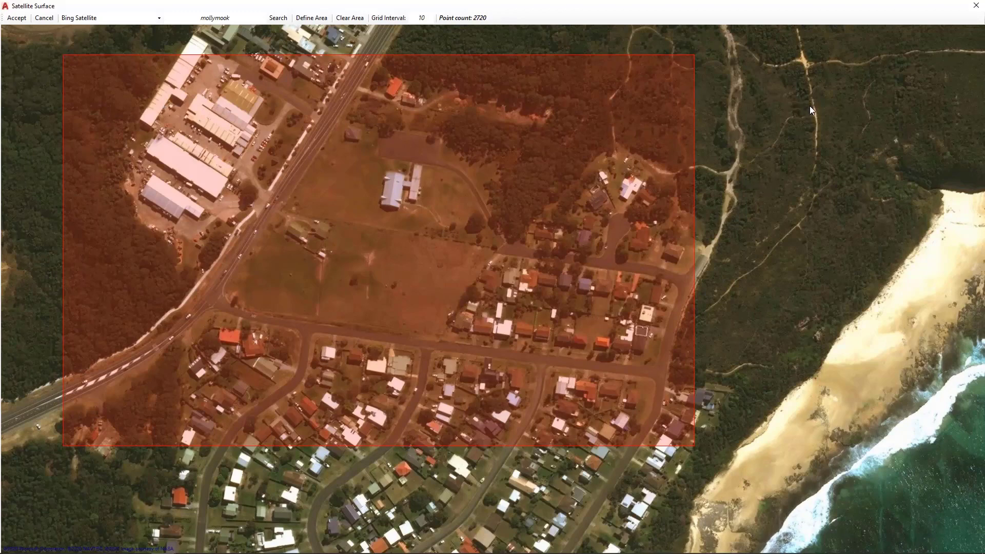
Reduce the satellite map window to fit over the drawing and set the imagery source to Google Satellite
{"action": "double_click", "coordinate": [518, 10]}
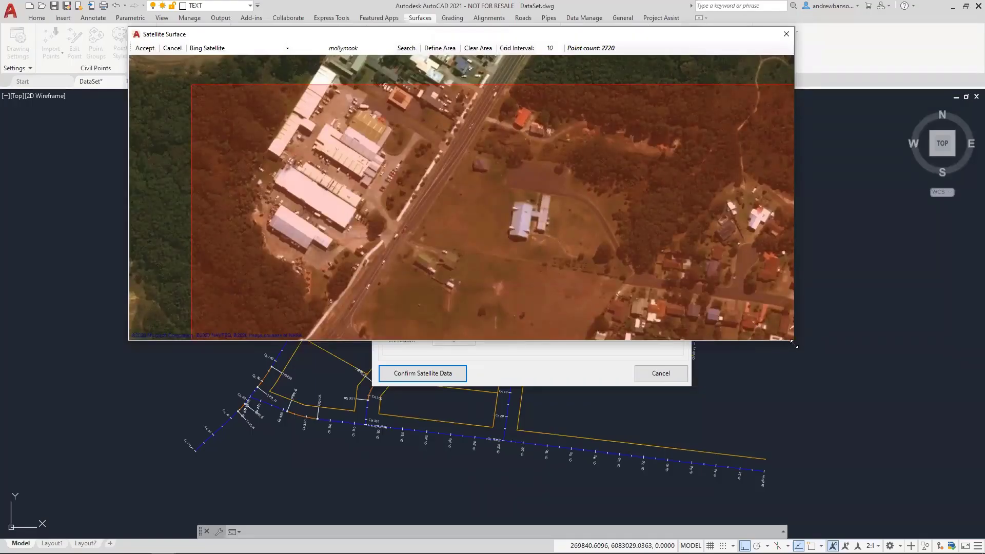
{"action": "left_click_drag", "start_coordinate": [794, 344], "coordinate": [837, 495]}
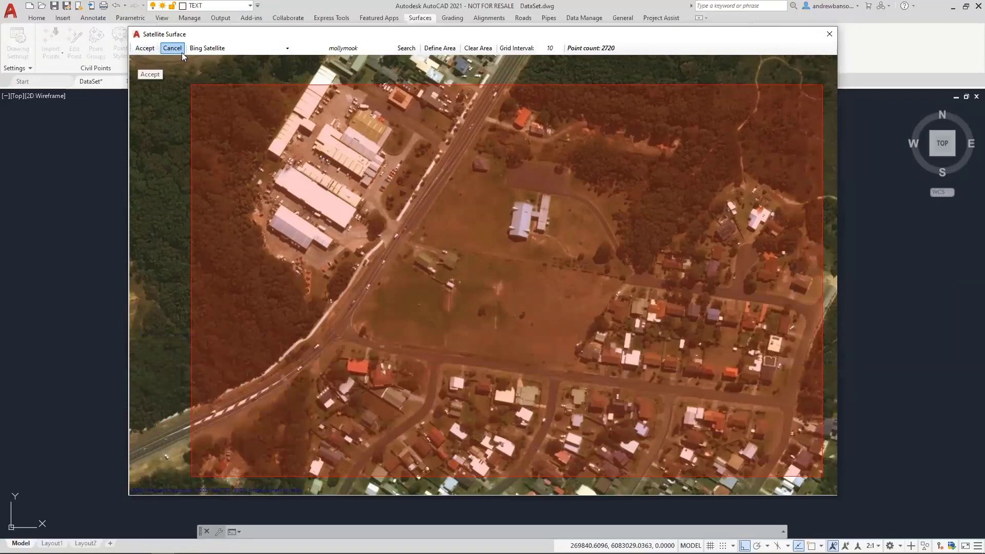
{"action": "left_click", "coordinate": [287, 48]}
{"action": "left_click", "coordinate": [244, 75]}
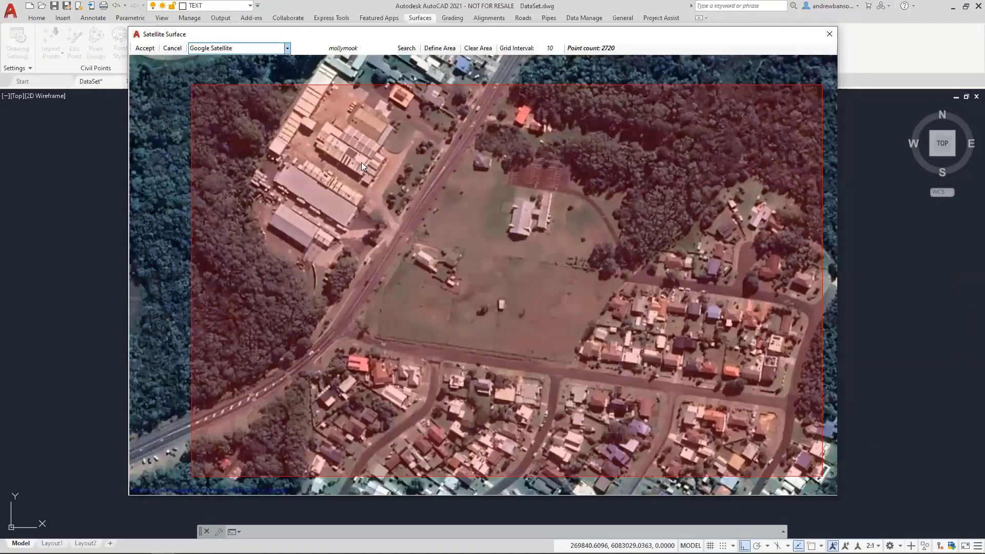
Accept the defined area and download its aerial imagery without lowering the quality
{"action": "left_click", "coordinate": [144, 49]}
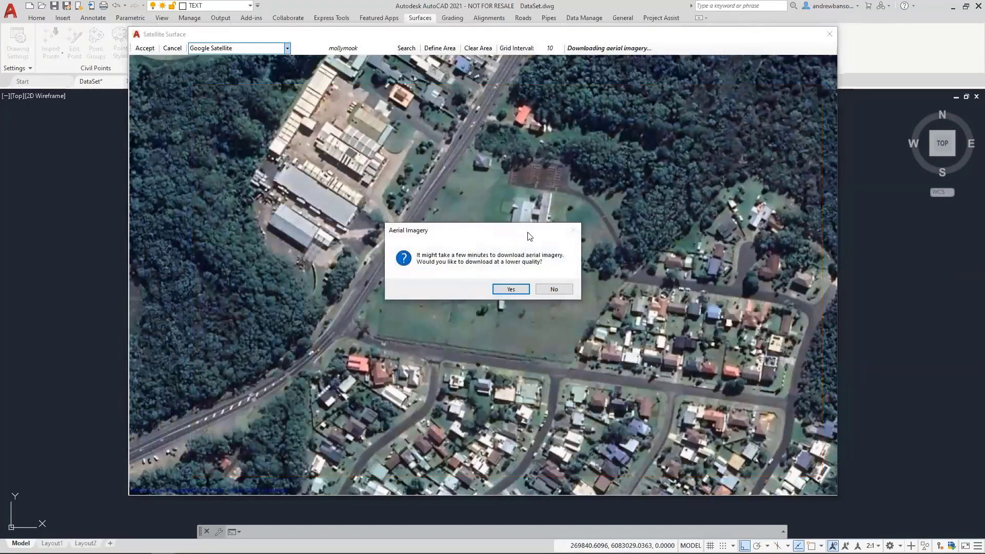
{"action": "left_click_drag", "start_coordinate": [521, 233], "coordinate": [519, 214]}
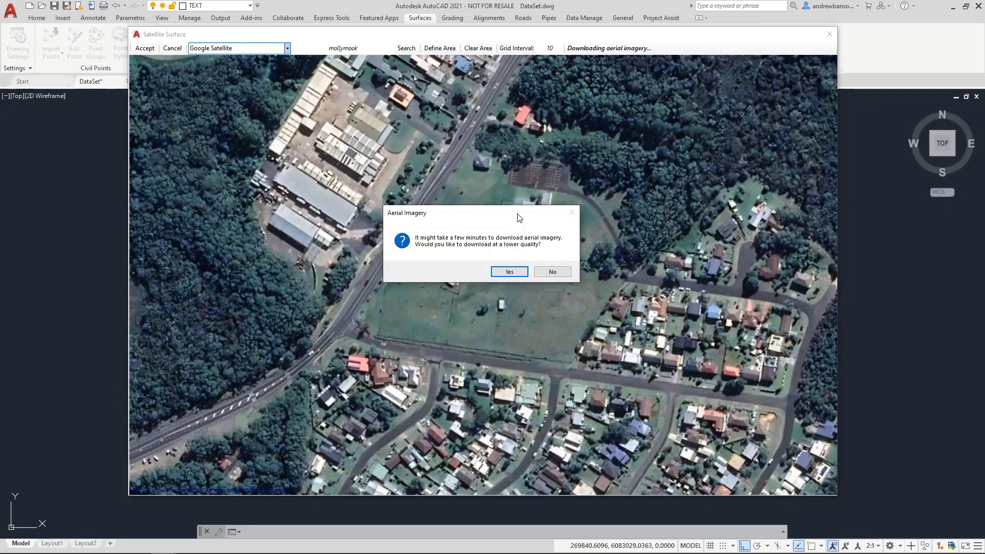
{"action": "left_click", "coordinate": [555, 272]}
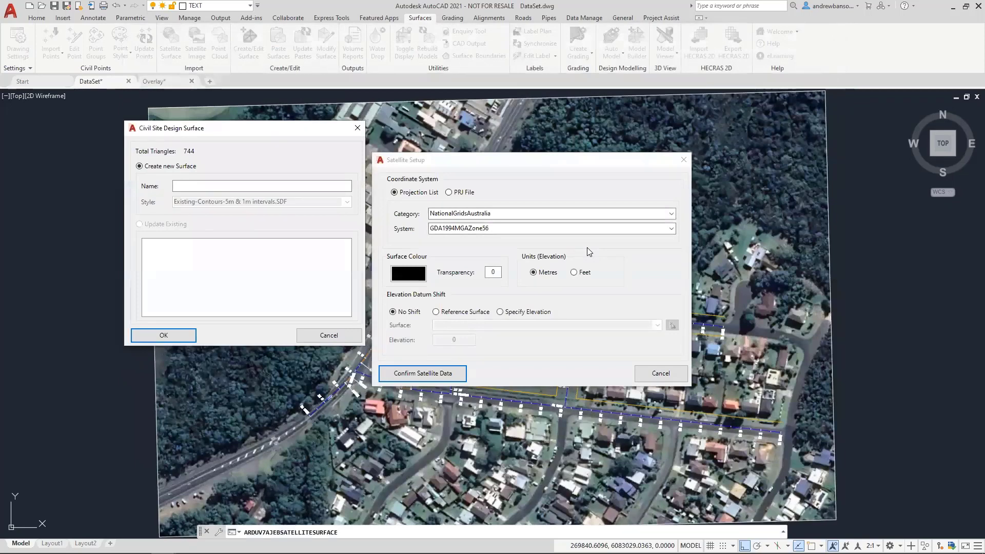
Create a new surface named NS from the downloaded satellite elevation data
{"action": "left_click_drag", "start_coordinate": [222, 127], "coordinate": [656, 226]}
{"action": "left_click", "coordinate": [700, 284]}
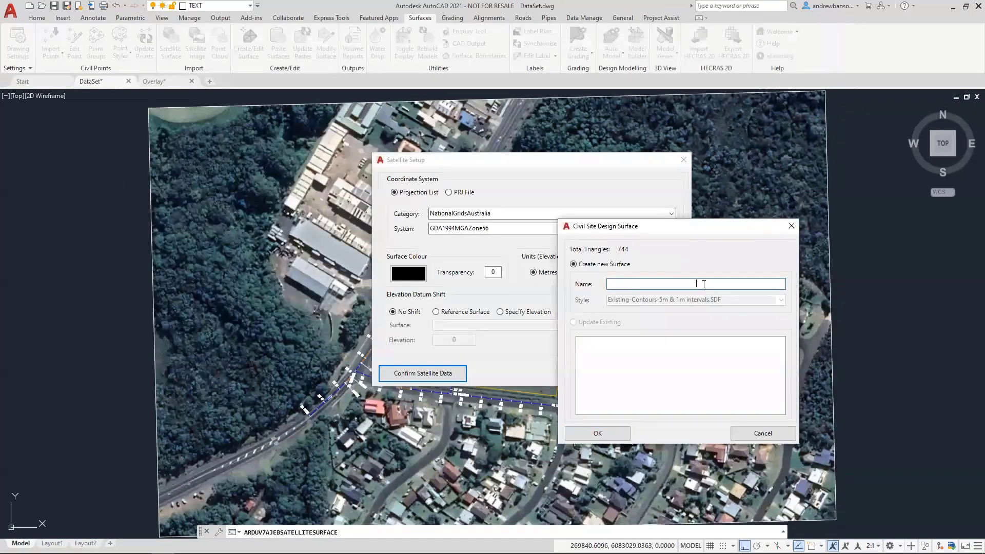
{"action": "type", "text": "NS"}
{"action": "left_click", "coordinate": [609, 431]}
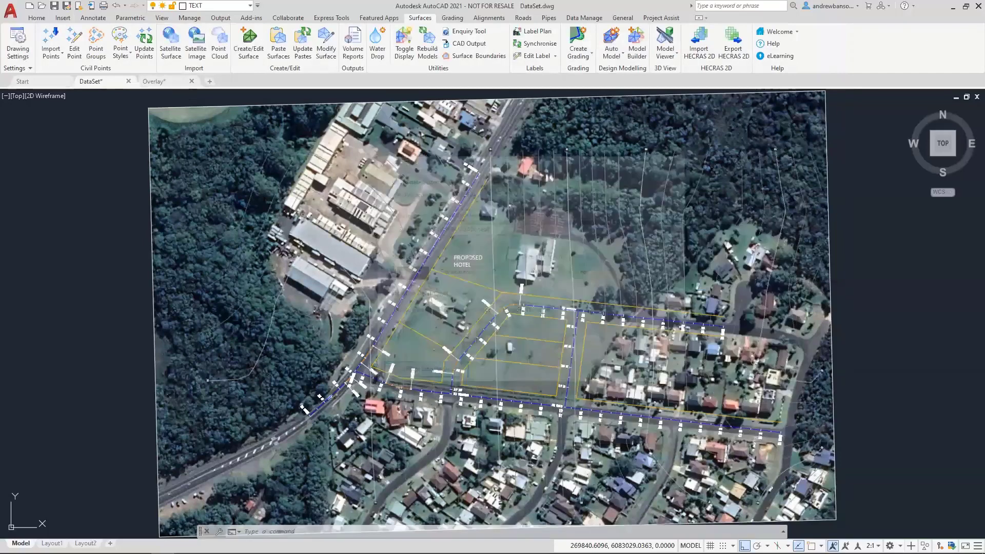
{"action": "middle_click_drag", "start_coordinate": [535, 280], "coordinate": [547, 287]}
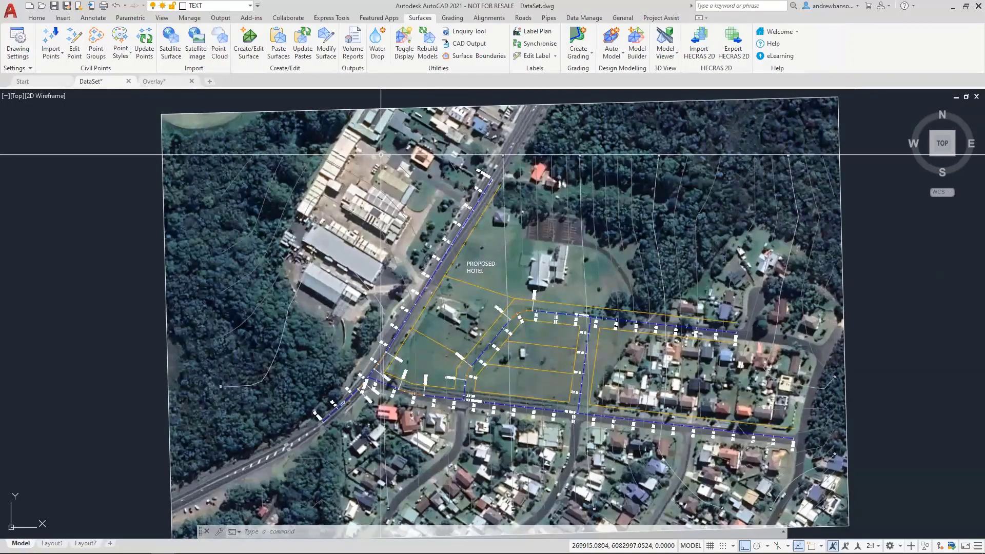
{"action": "scroll", "coordinate": [402, 204], "scroll_direction": "down", "scroll_amount": 4}
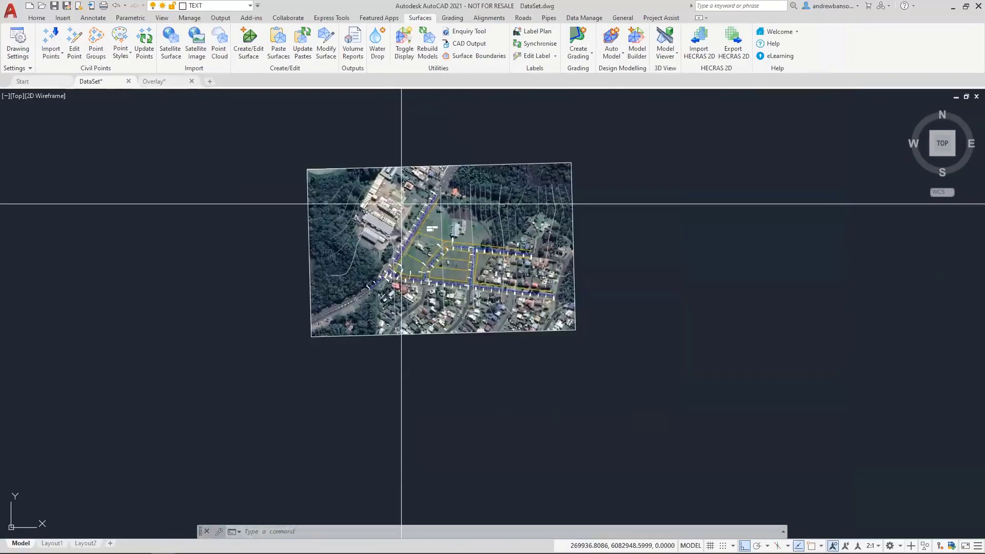
{"action": "scroll", "coordinate": [341, 206], "scroll_direction": "up", "scroll_amount": 2}
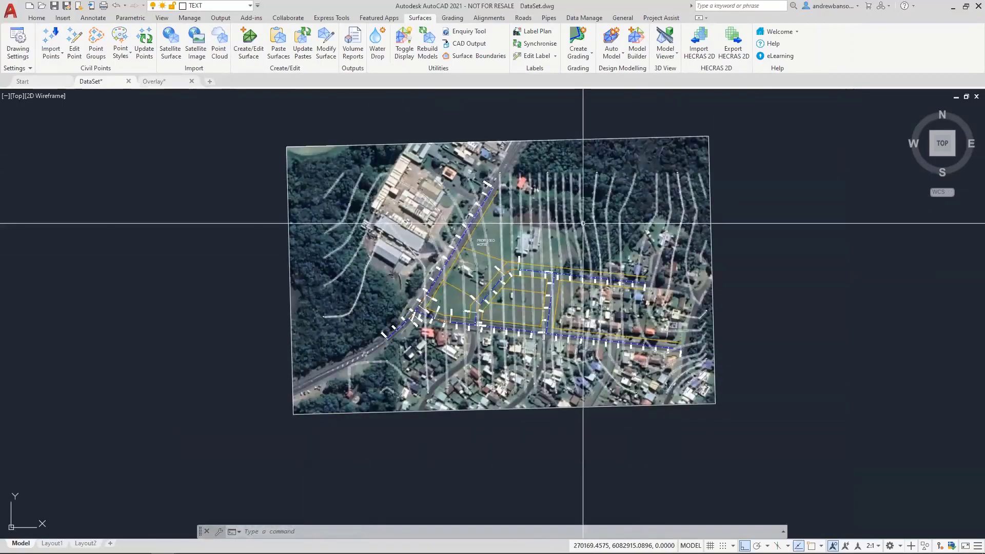
{"action": "middle_click_drag", "start_coordinate": [583, 223], "coordinate": [580, 234]}
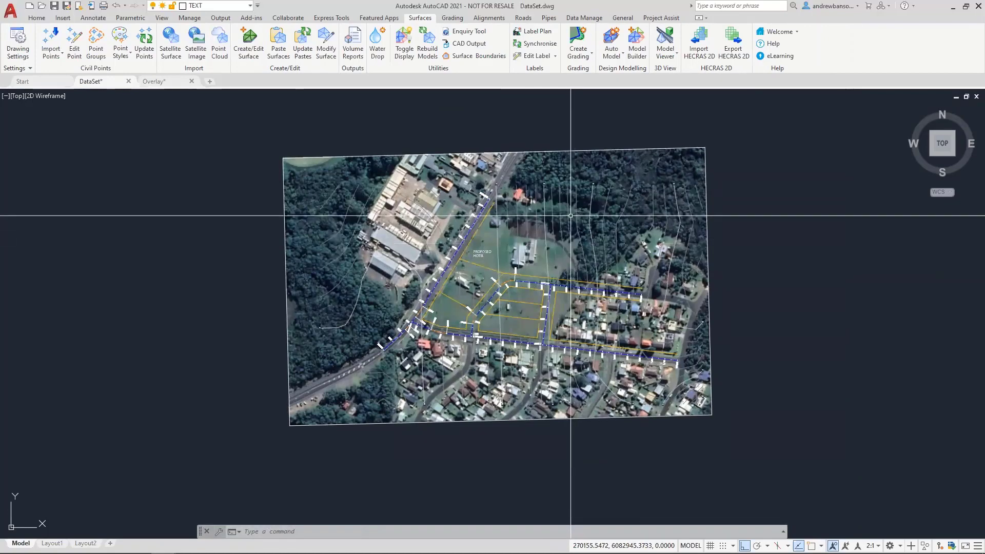
{"action": "middle_click_drag", "start_coordinate": [577, 217], "coordinate": [608, 225]}
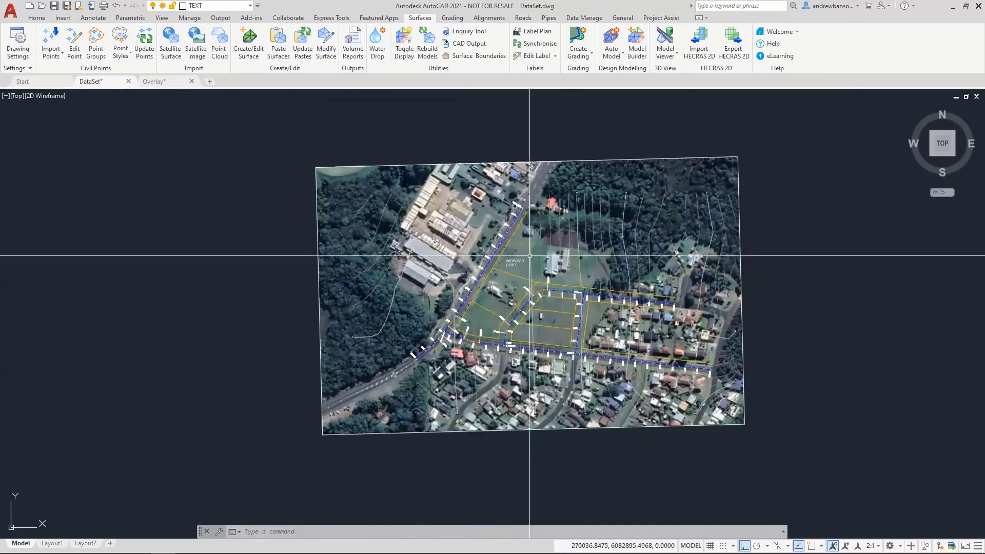
{"action": "key", "text": "alt+Tab"}
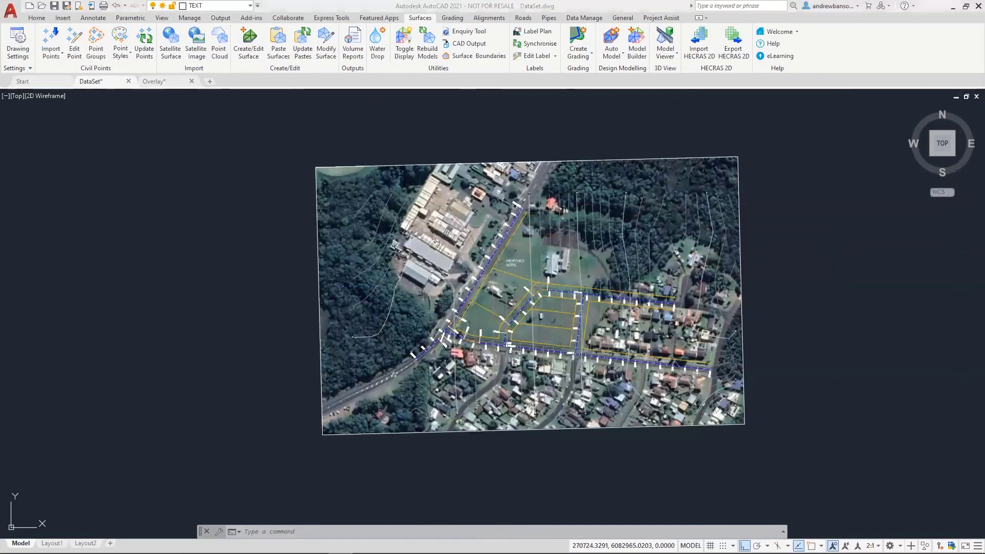
Run Project Assist on the drawing and confirm Main Road, Road A, Road B and Road C as Road String alignments
{"action": "key", "text": "alt+Tab"}
{"action": "scroll", "coordinate": [597, 324], "scroll_direction": "up", "scroll_amount": 2}
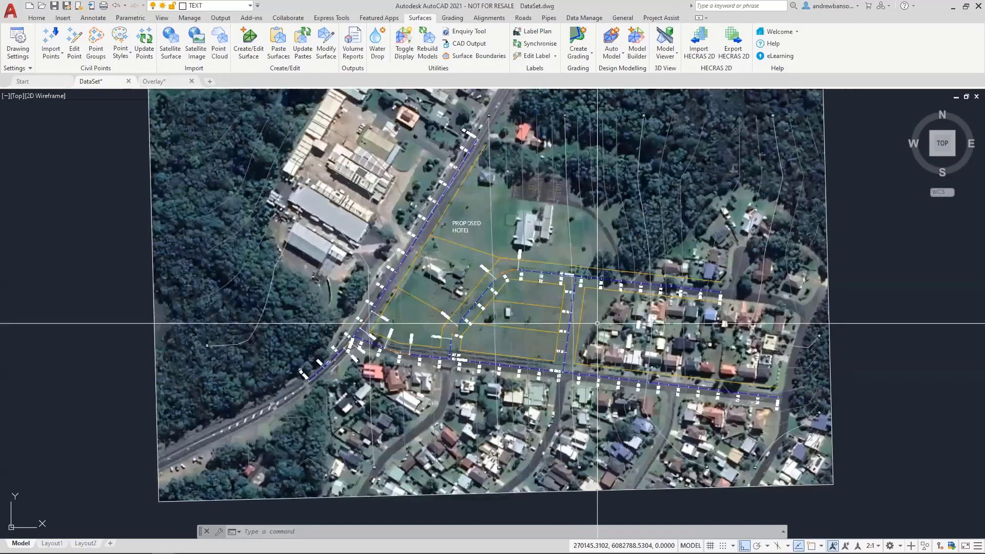
{"action": "left_click", "coordinate": [648, 19]}
{"action": "left_click", "coordinate": [13, 43]}
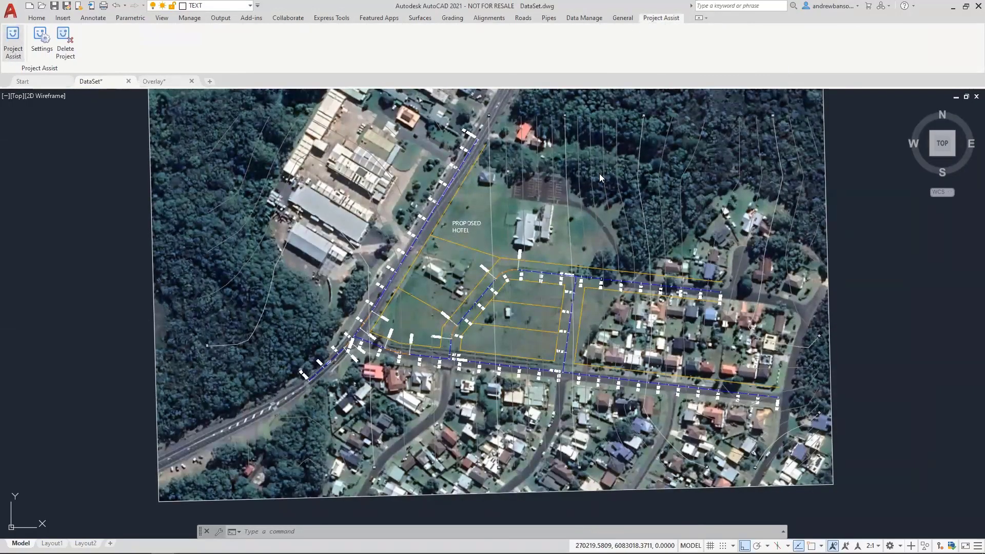
{"action": "left_click", "coordinate": [618, 280]}
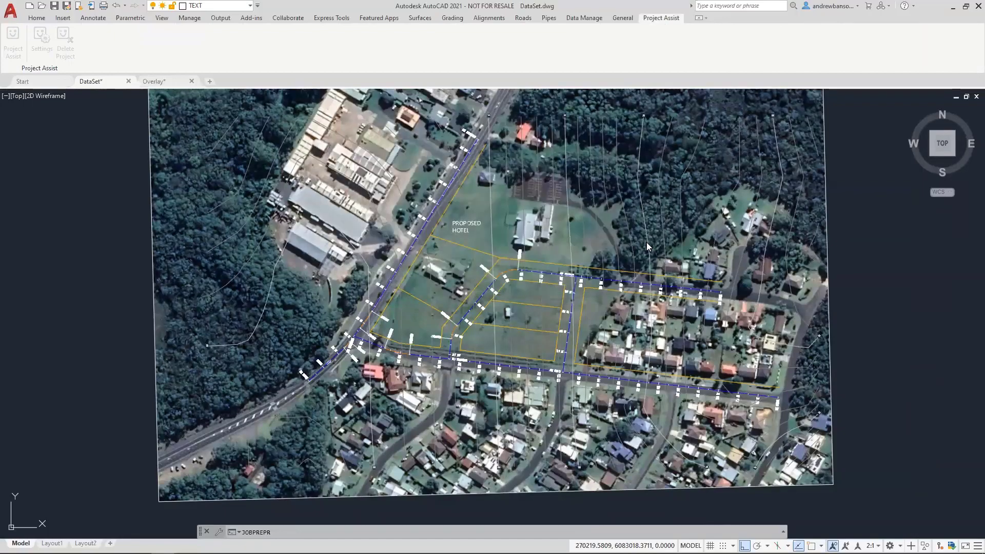
{"action": "left_click", "coordinate": [790, 372]}
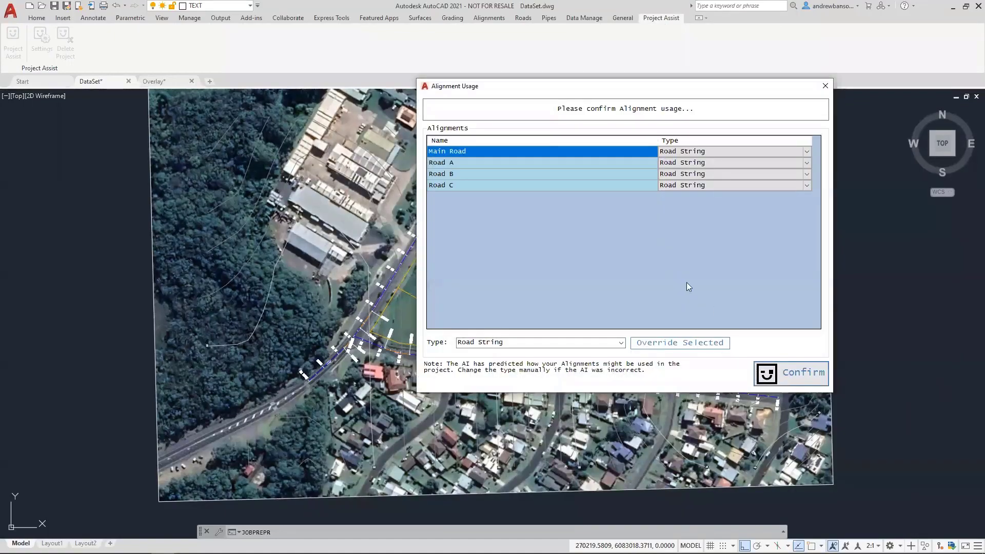
Prepare the job from the proposed workflow with the Road - 6m template, and close the resulting PDF report
{"action": "scroll", "coordinate": [861, 242], "scroll_direction": "down", "scroll_amount": 3}
{"action": "scroll", "coordinate": [862, 249], "scroll_direction": "up", "scroll_amount": 3}
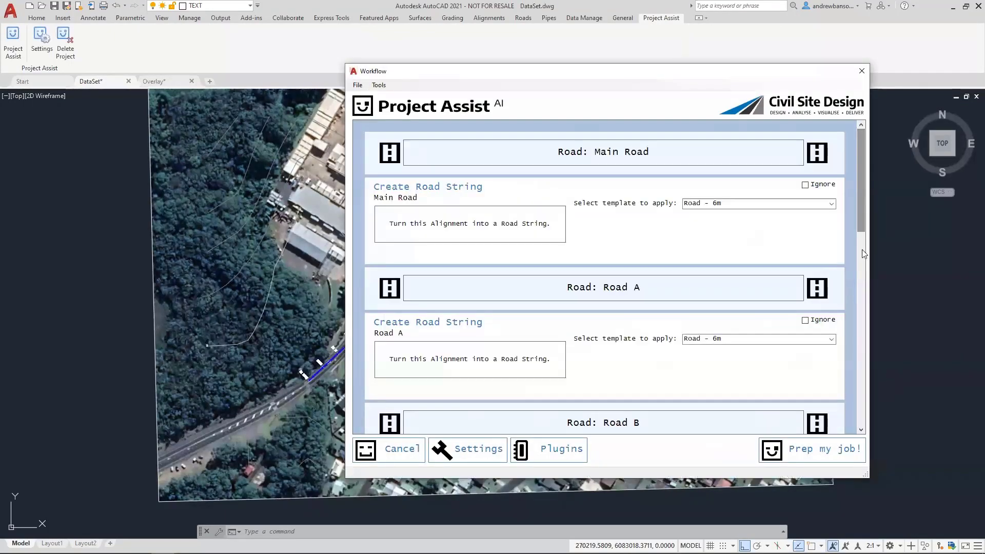
{"action": "left_click", "coordinate": [833, 449]}
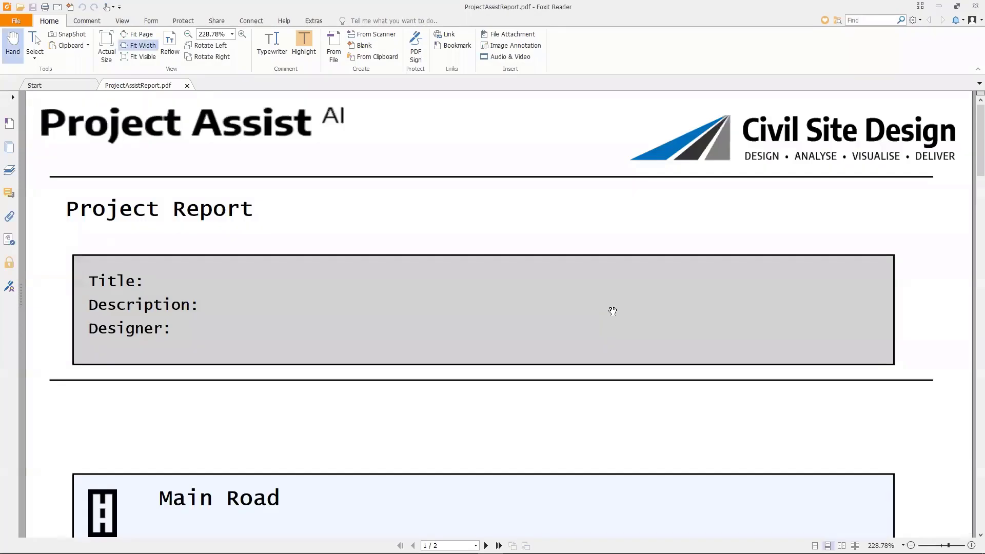
{"action": "left_click", "coordinate": [973, 6]}
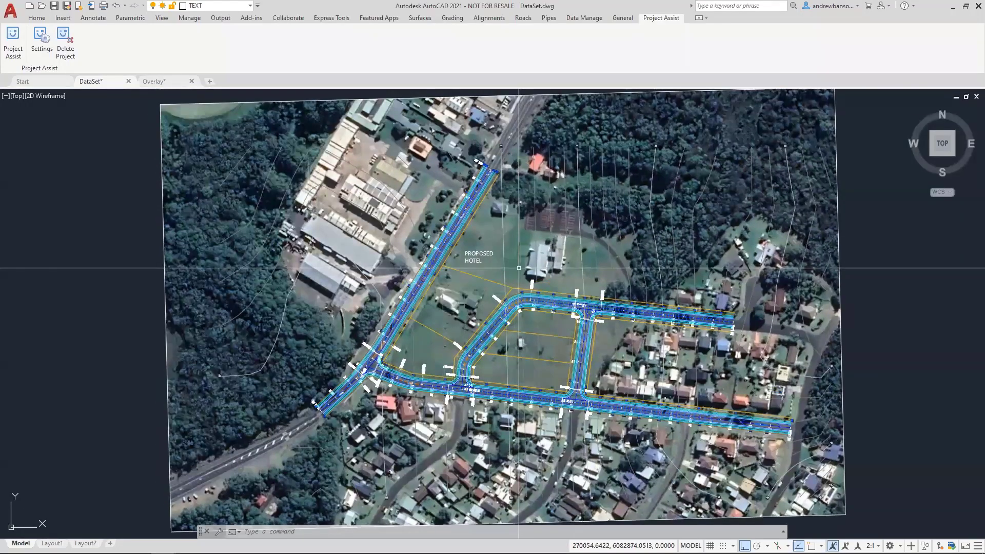
Check the generated road network and its intersections over the aerial imagery, and save the drawing
{"action": "middle_click_drag", "start_coordinate": [467, 185], "coordinate": [466, 169]}
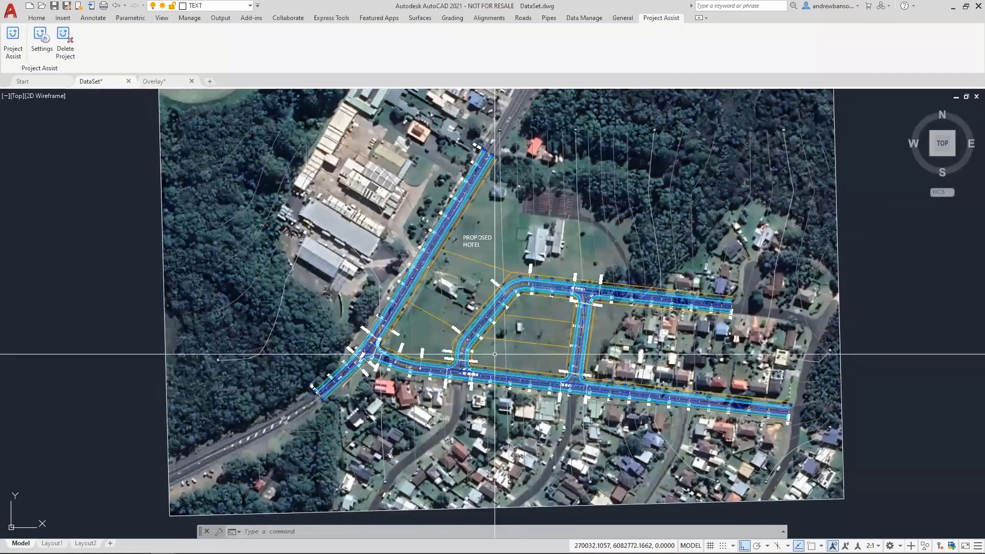
{"action": "scroll", "coordinate": [497, 352], "scroll_direction": "up", "scroll_amount": 4}
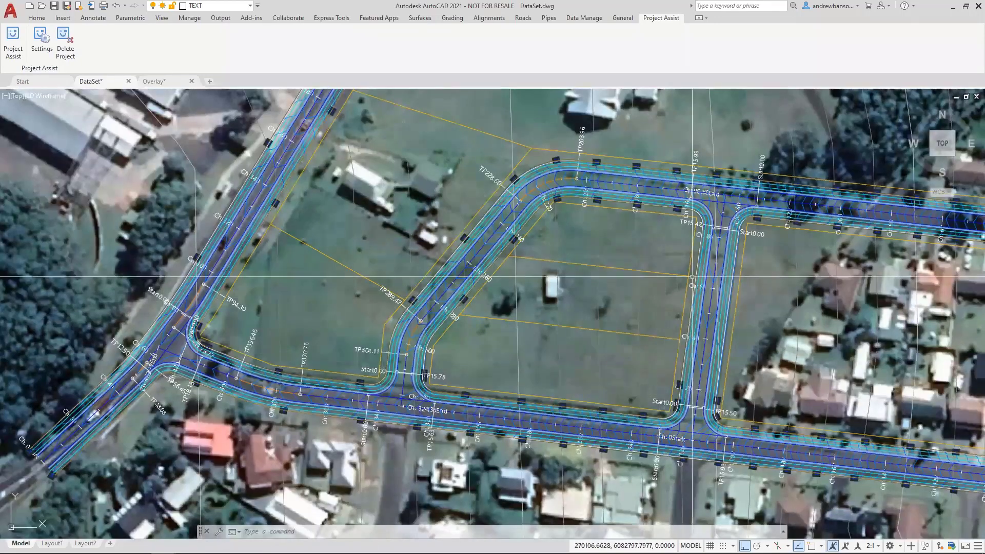
{"action": "left_click", "coordinate": [524, 17]}
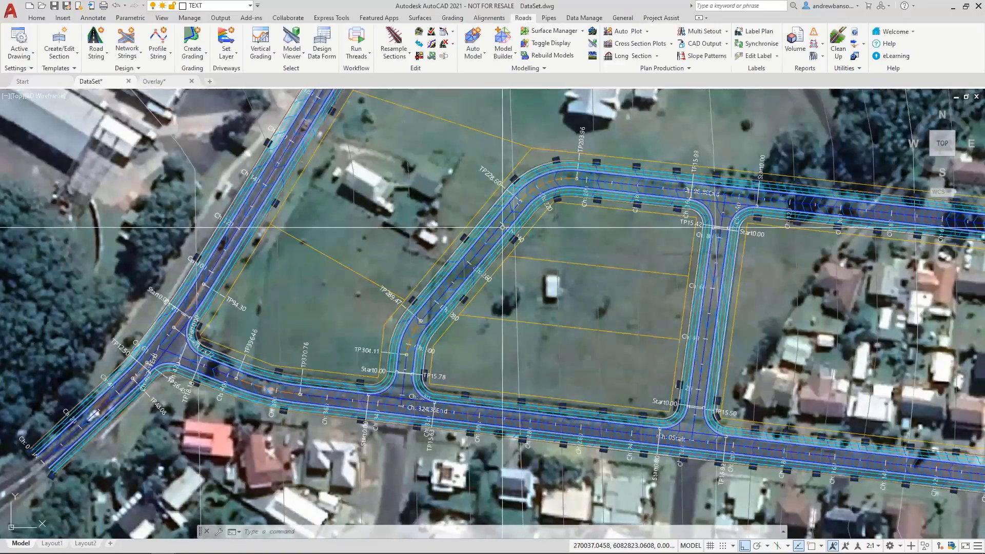
{"action": "scroll", "coordinate": [502, 227], "scroll_direction": "down", "scroll_amount": 2}
{"action": "middle_click_drag", "start_coordinate": [508, 173], "coordinate": [470, 190]}
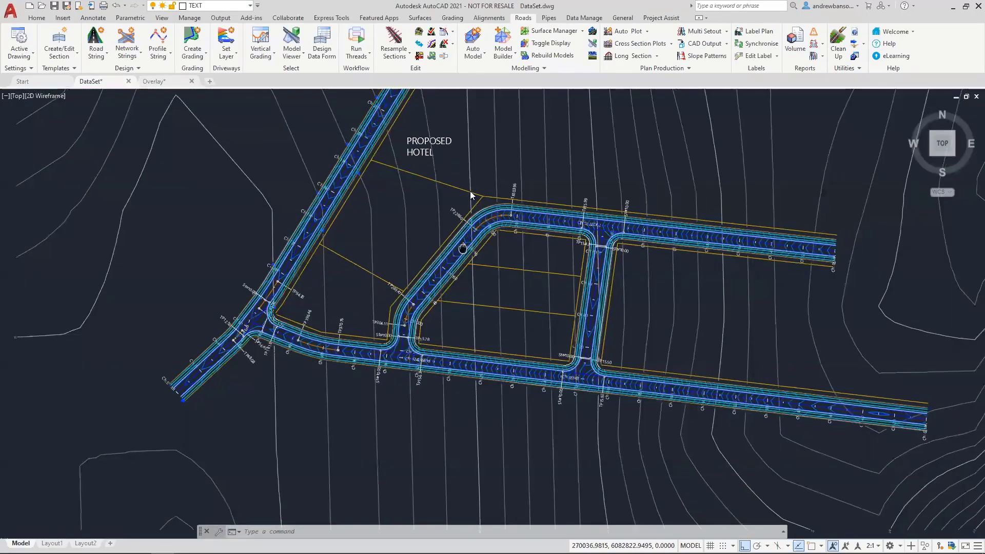
{"action": "key", "text": "ctrl+s"}
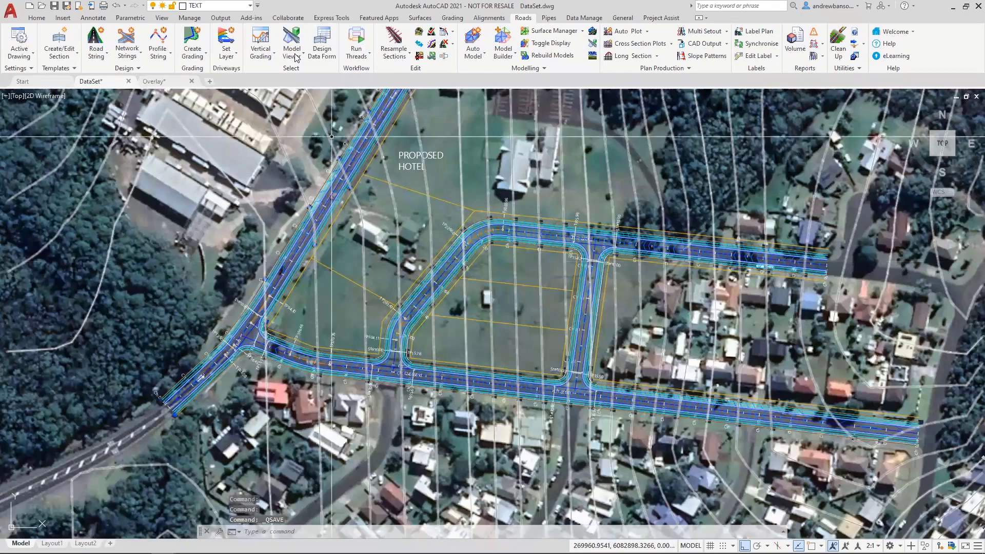
Start the Model Viewer for the road design
{"action": "left_click", "coordinate": [292, 54]}
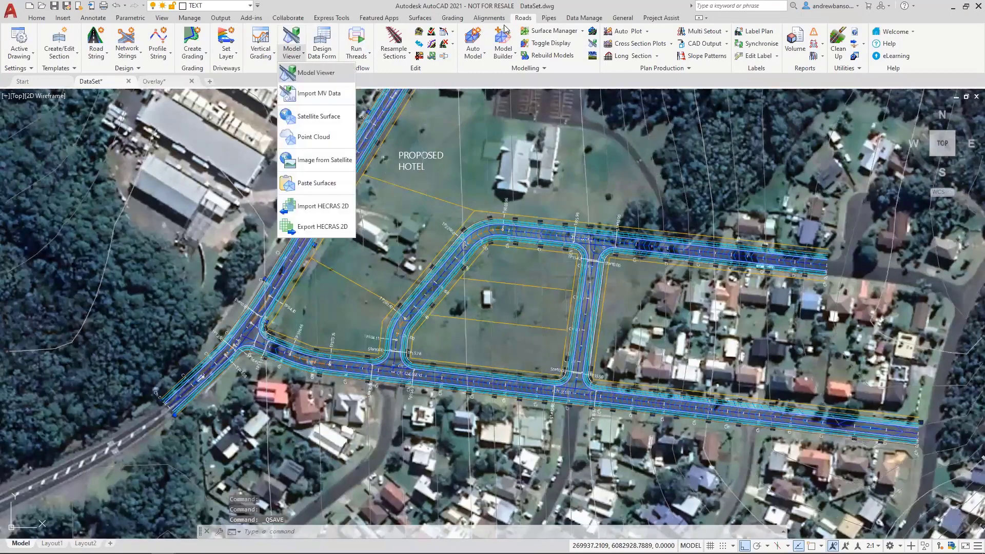
{"action": "left_click", "coordinate": [419, 18]}
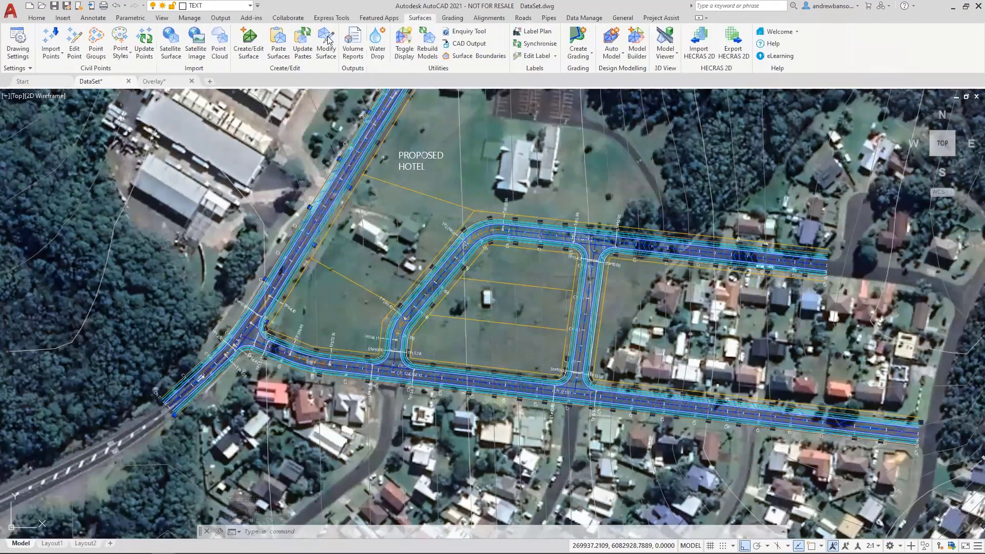
{"action": "left_click", "coordinate": [522, 18]}
{"action": "left_click", "coordinate": [292, 54]}
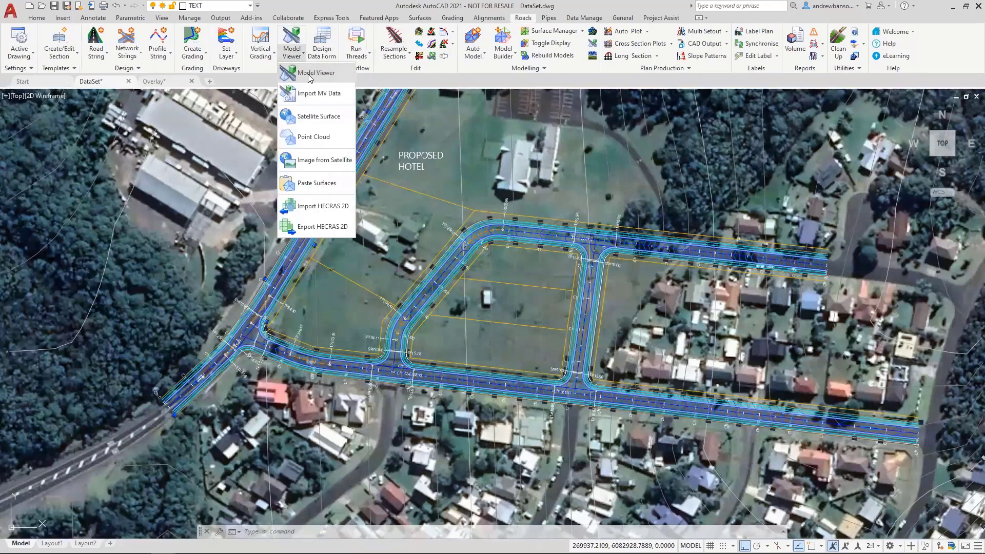
{"action": "left_click", "coordinate": [310, 74]}
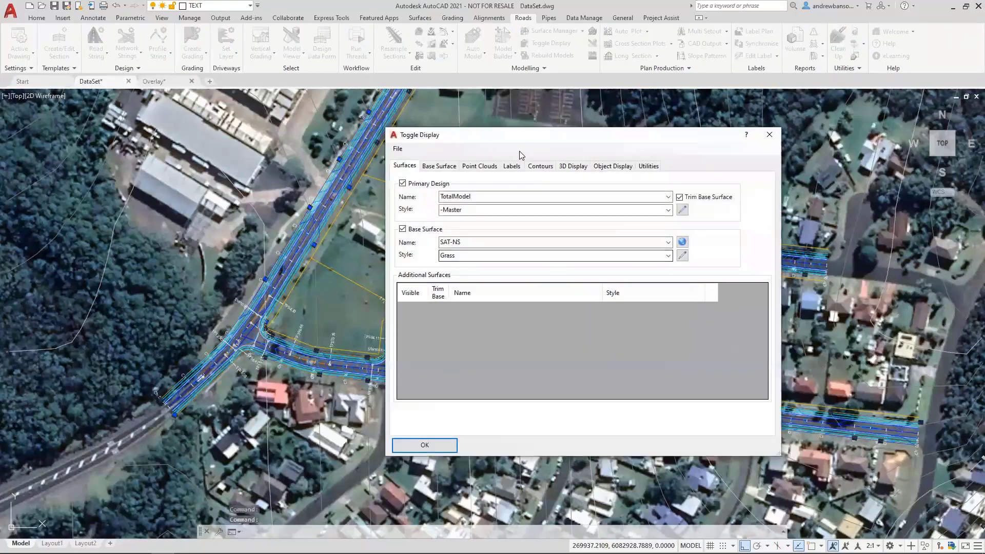
Drape Image from Satellite (Aerial Photo) over the SAT-NS base surface and display the model in 3D
{"action": "left_click_drag", "start_coordinate": [523, 135], "coordinate": [458, 105]}
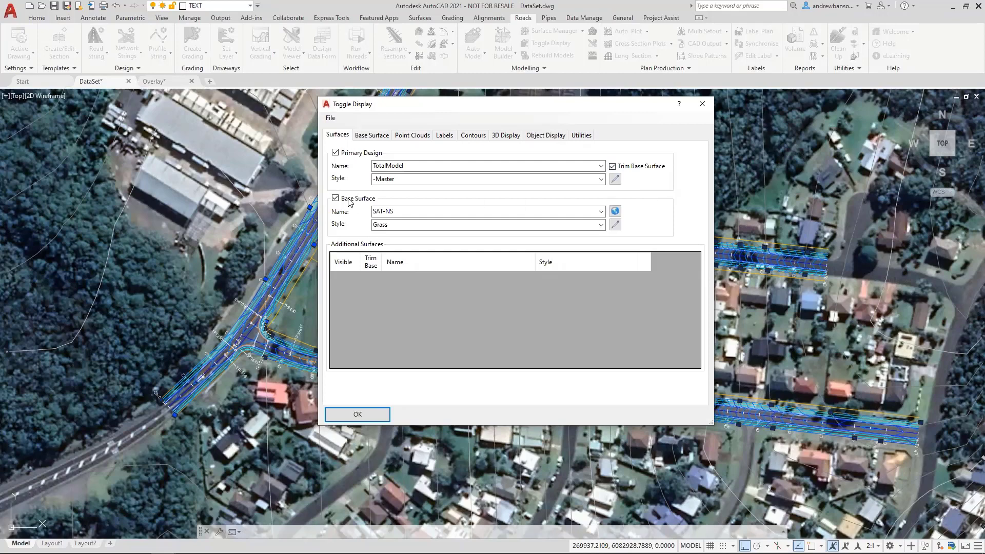
{"action": "left_click", "coordinate": [601, 226]}
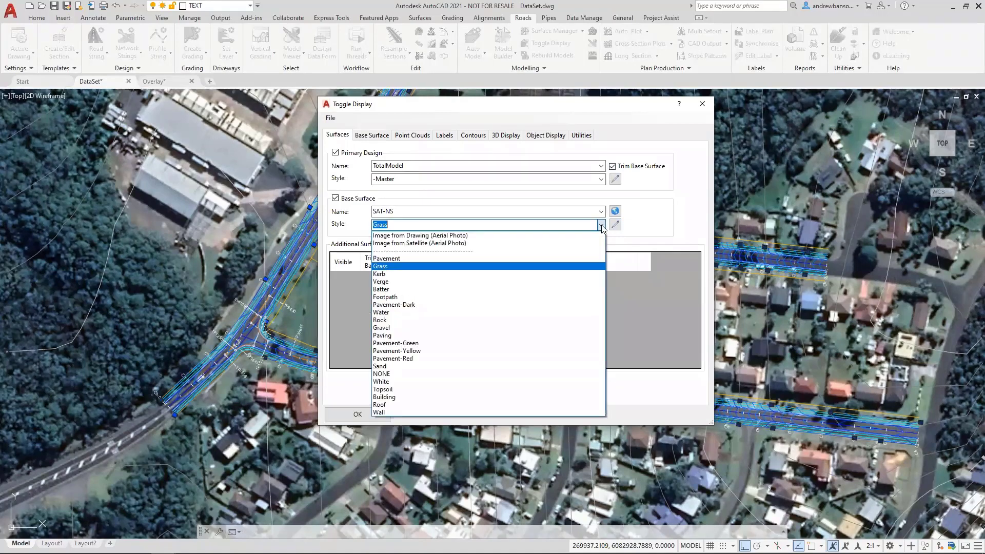
{"action": "left_click", "coordinate": [435, 243]}
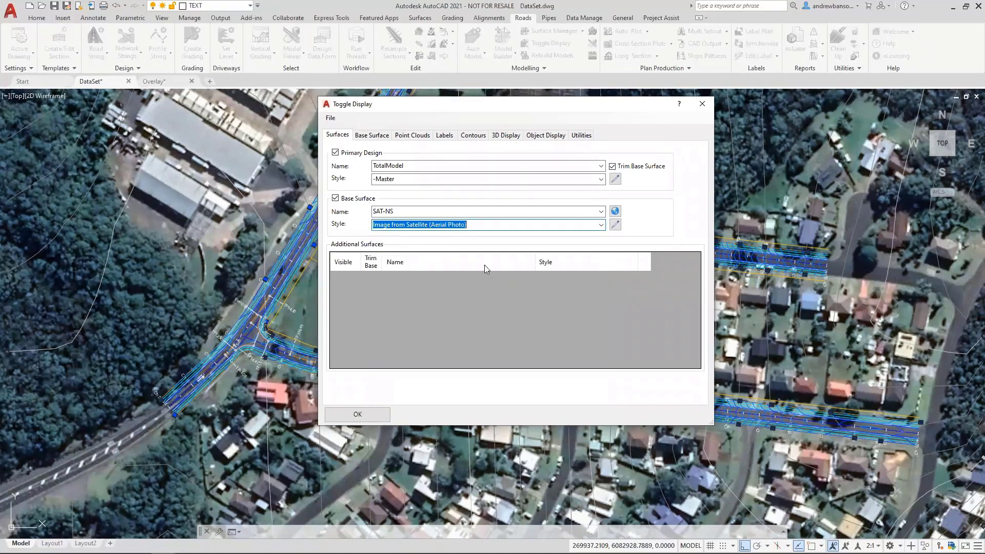
{"action": "left_click", "coordinate": [369, 410]}
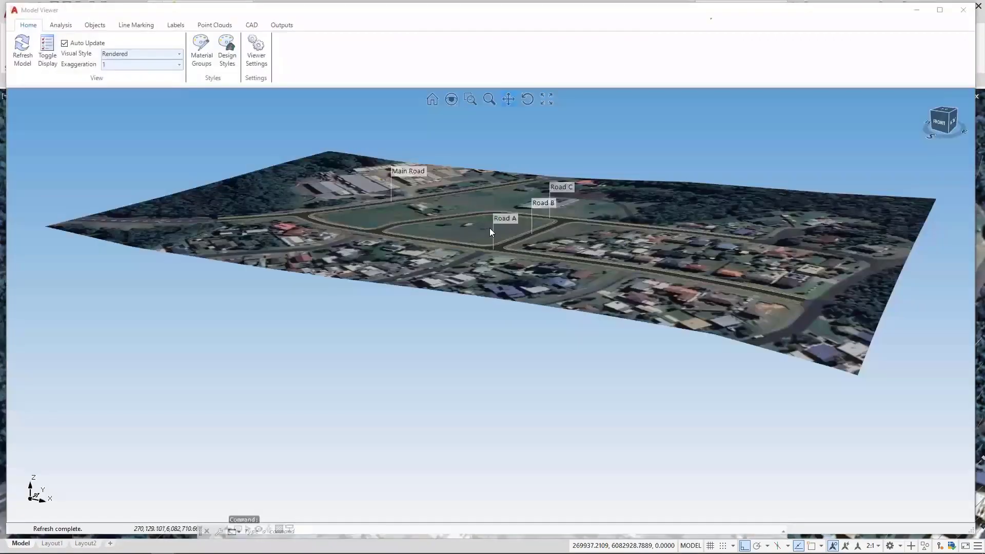
Examine Main Road and its junction in 3D, including the pavement, kerbs, verges and footpaths
{"action": "middle_click_drag", "start_coordinate": [489, 228], "coordinate": [528, 249]}
{"action": "scroll", "coordinate": [495, 244], "scroll_direction": "up", "scroll_amount": 4}
{"action": "left_click_drag", "start_coordinate": [528, 249], "coordinate": [770, 289]}
{"action": "middle_click_drag", "start_coordinate": [437, 270], "coordinate": [460, 253]}
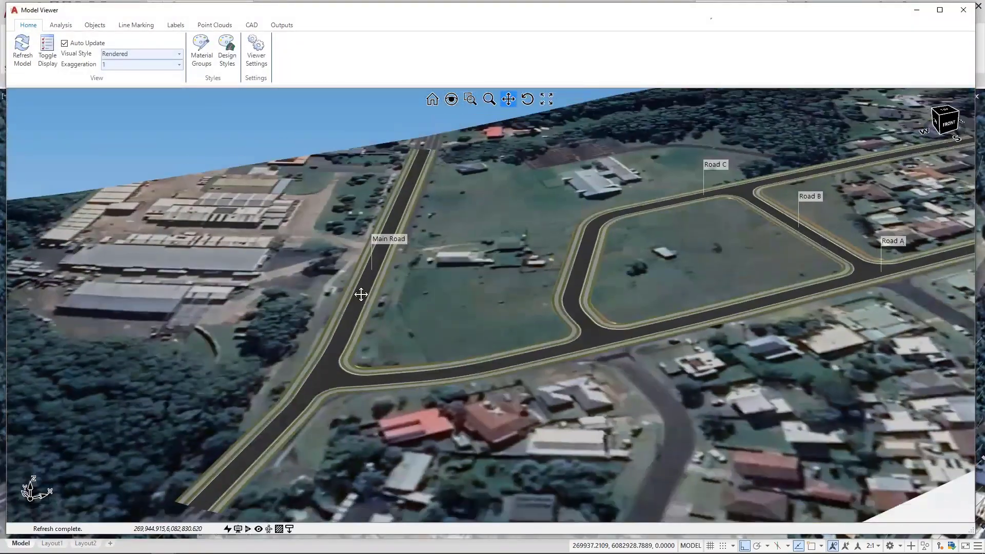
{"action": "scroll", "coordinate": [354, 297], "scroll_direction": "up", "scroll_amount": 4}
{"action": "middle_click_drag", "start_coordinate": [352, 297], "coordinate": [366, 282]}
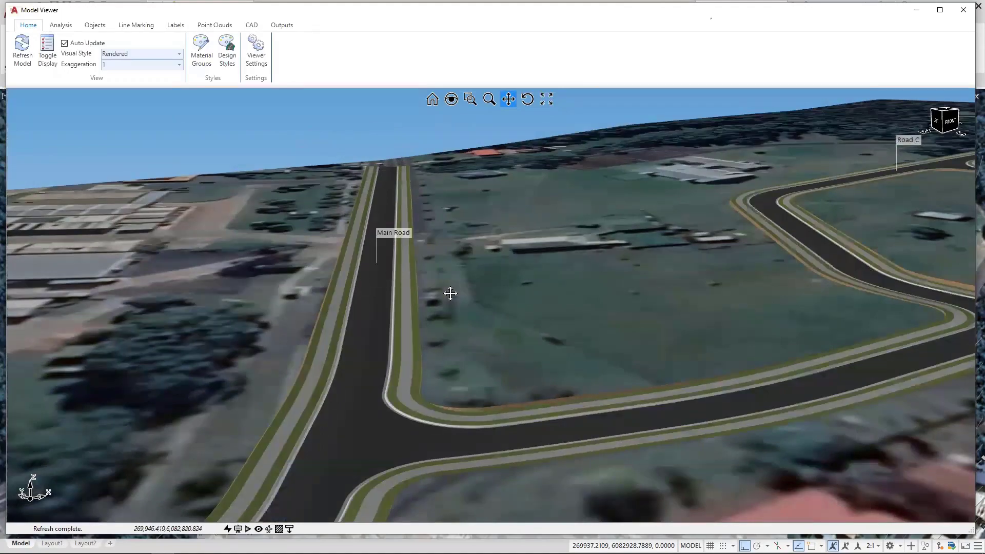
{"action": "middle_click_drag", "start_coordinate": [451, 293], "coordinate": [404, 299]}
{"action": "scroll", "coordinate": [365, 284], "scroll_direction": "up", "scroll_amount": 5}
{"action": "scroll", "coordinate": [366, 289], "scroll_direction": "up", "scroll_amount": 2}
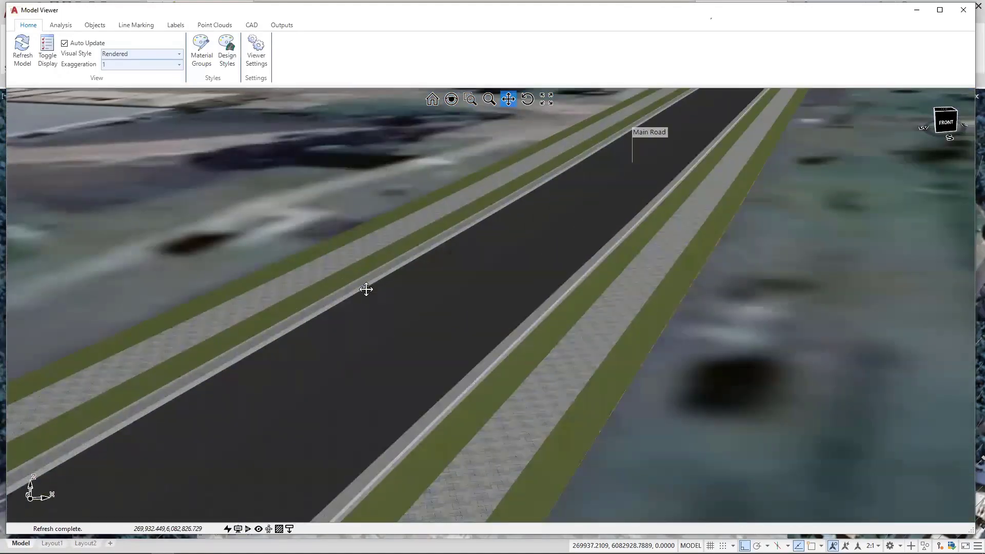
{"action": "scroll", "coordinate": [366, 288], "scroll_direction": "down", "scroll_amount": 10}
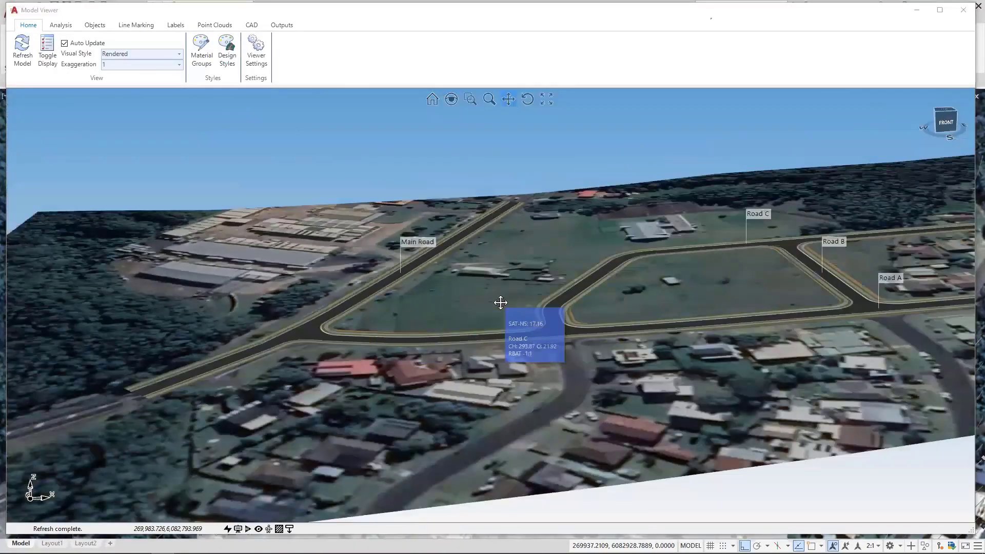
Examine Road B between Road A and Road C in 3D, including its footpaths, verges and batters
{"action": "middle_click_drag", "start_coordinate": [456, 302], "coordinate": [396, 299]}
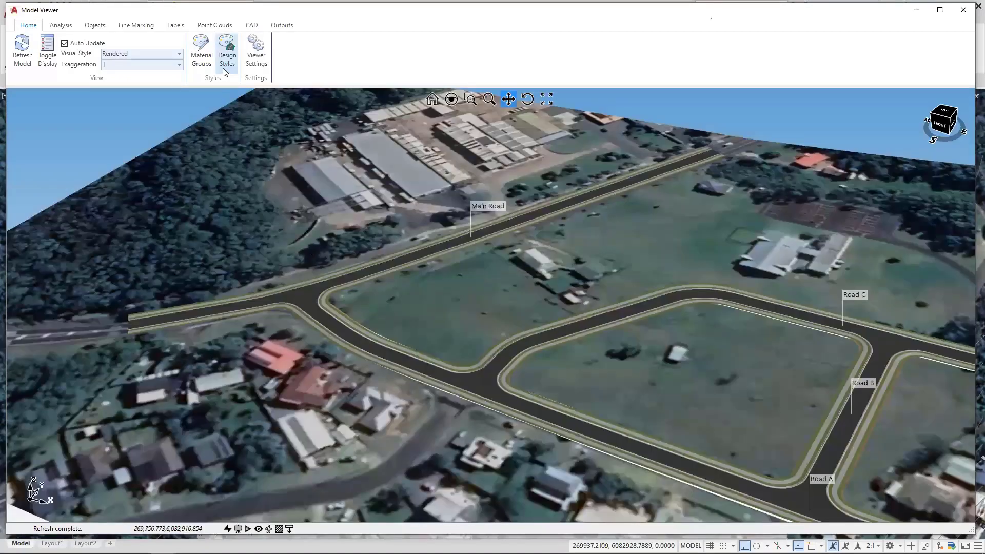
{"action": "left_click_drag", "start_coordinate": [489, 292], "coordinate": [367, 223]}
{"action": "left_click_drag", "start_coordinate": [476, 276], "coordinate": [360, 248]}
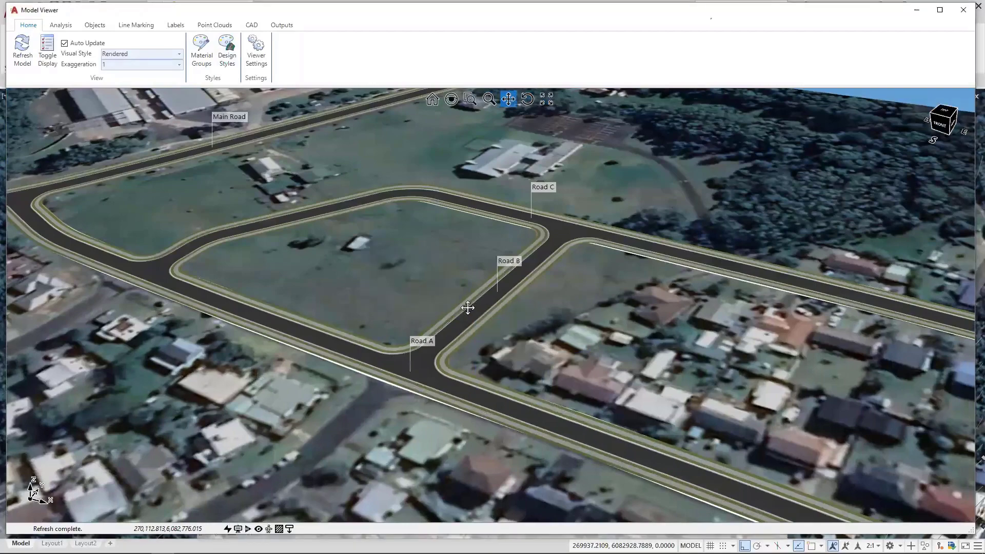
{"action": "scroll", "coordinate": [468, 307], "scroll_direction": "up", "scroll_amount": 5}
{"action": "middle_click_drag", "start_coordinate": [468, 307], "coordinate": [510, 310], "text": "shift"}
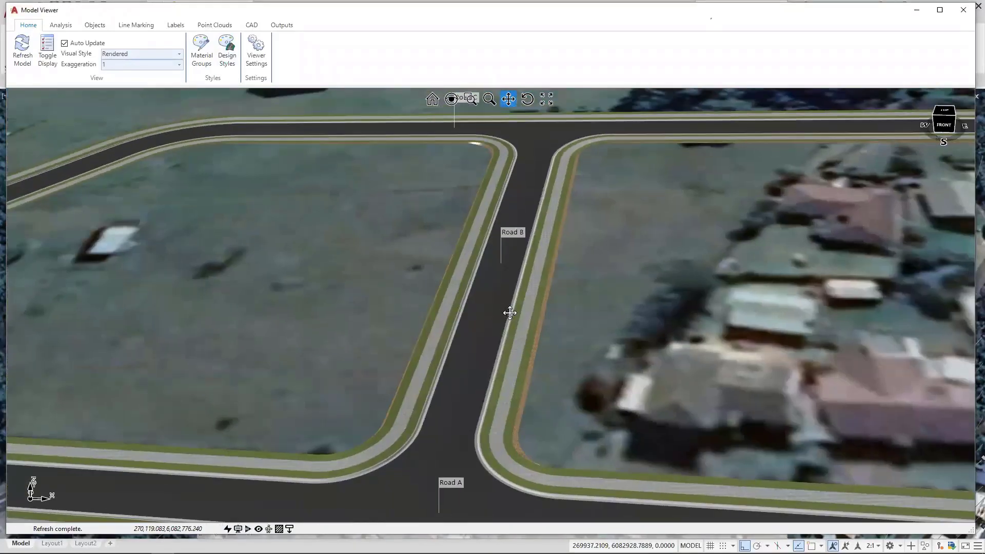
{"action": "scroll", "coordinate": [510, 313], "scroll_direction": "up", "scroll_amount": 3}
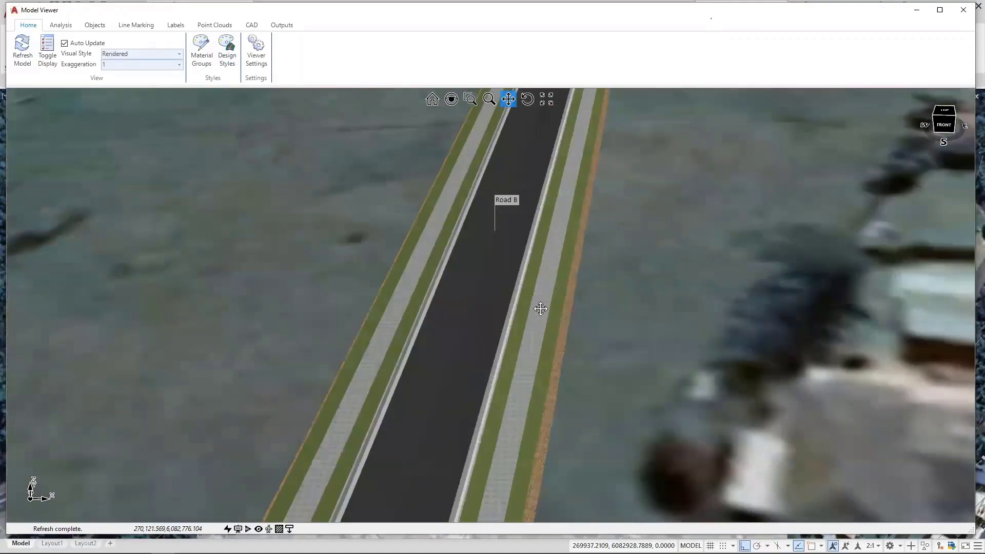
{"action": "scroll", "coordinate": [501, 279], "scroll_direction": "down", "scroll_amount": 5}
{"action": "mouse_move", "coordinate": [501, 279]}
{"action": "middle_mouse_down", "text": "shift"}
{"action": "mouse_move", "coordinate": [484, 298]}
{"action": "mouse_move", "coordinate": [500, 297]}
{"action": "middle_mouse_up", "text": "shift"}
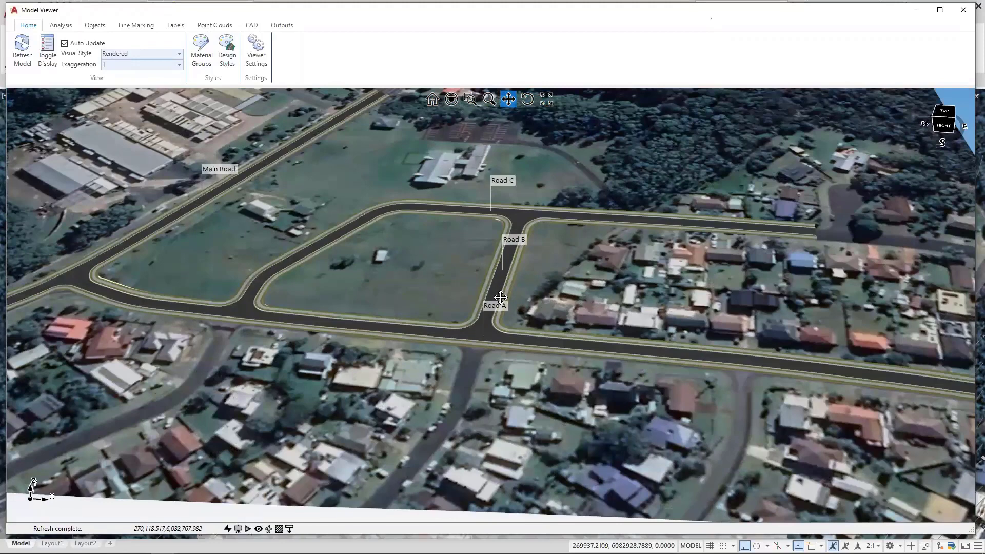
Turn on Fast Refresh mode for the 3D road model
{"action": "mouse_move", "coordinate": [500, 297]}
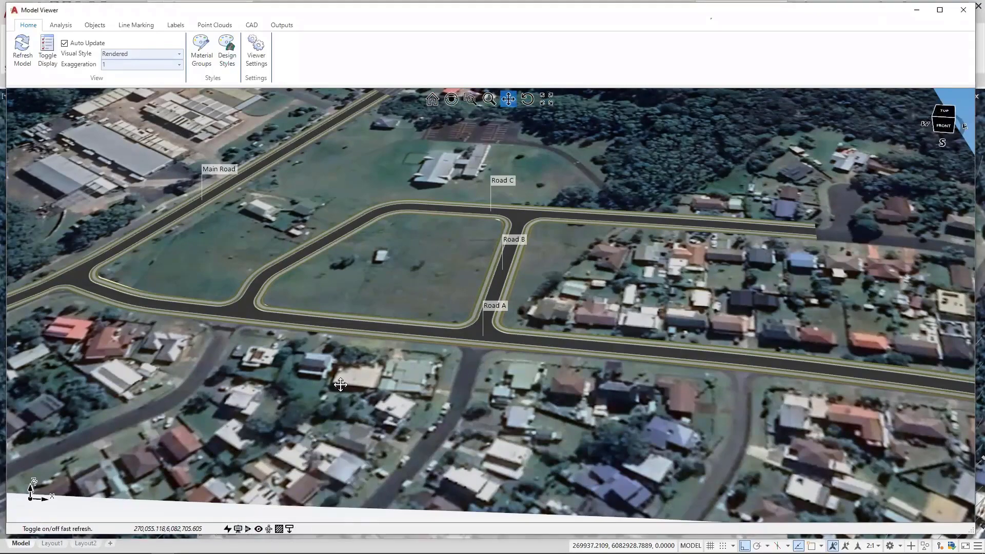
{"action": "left_click_drag", "start_coordinate": [346, 324], "coordinate": [246, 318]}
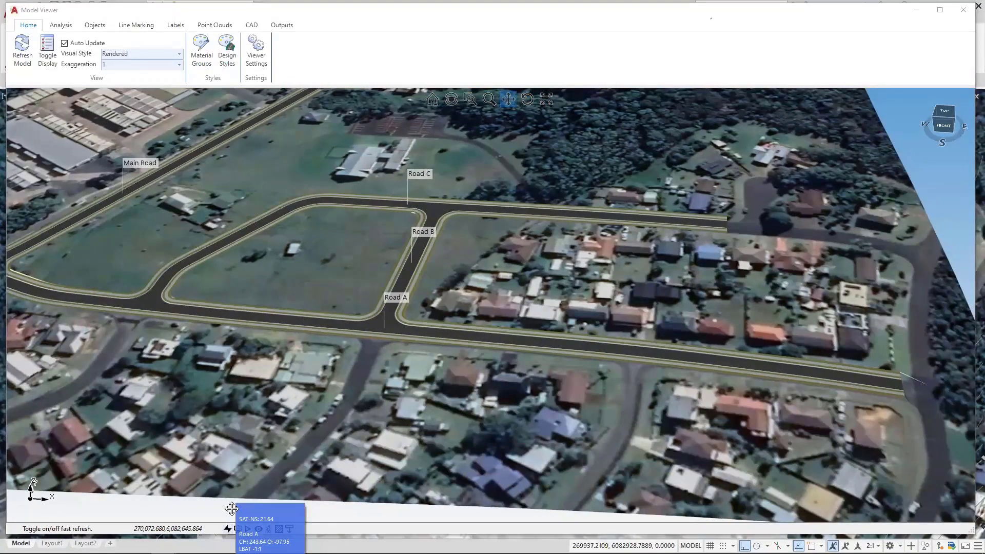
{"action": "scroll", "coordinate": [369, 273], "scroll_direction": "down", "scroll_amount": 3}
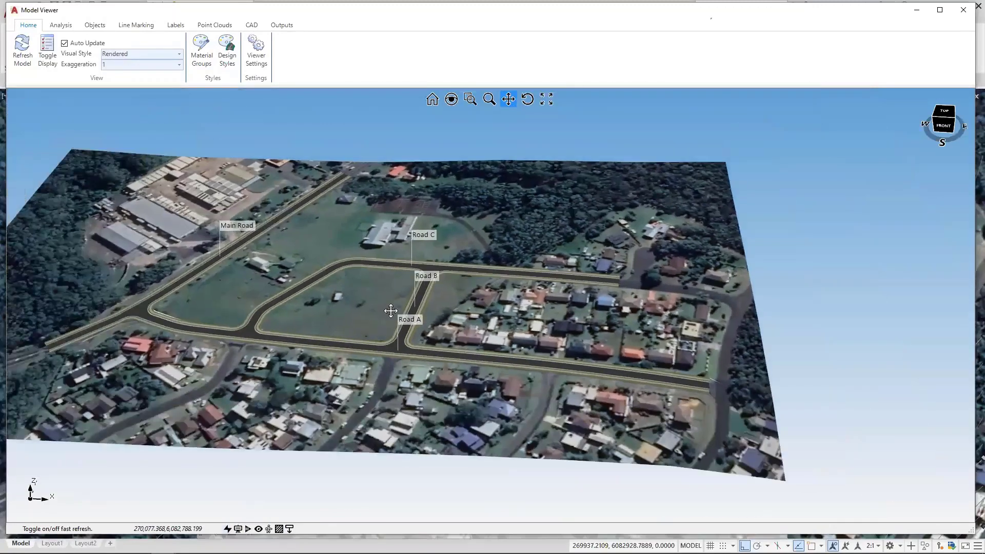
{"action": "scroll", "coordinate": [389, 307], "scroll_direction": "up", "scroll_amount": 2}
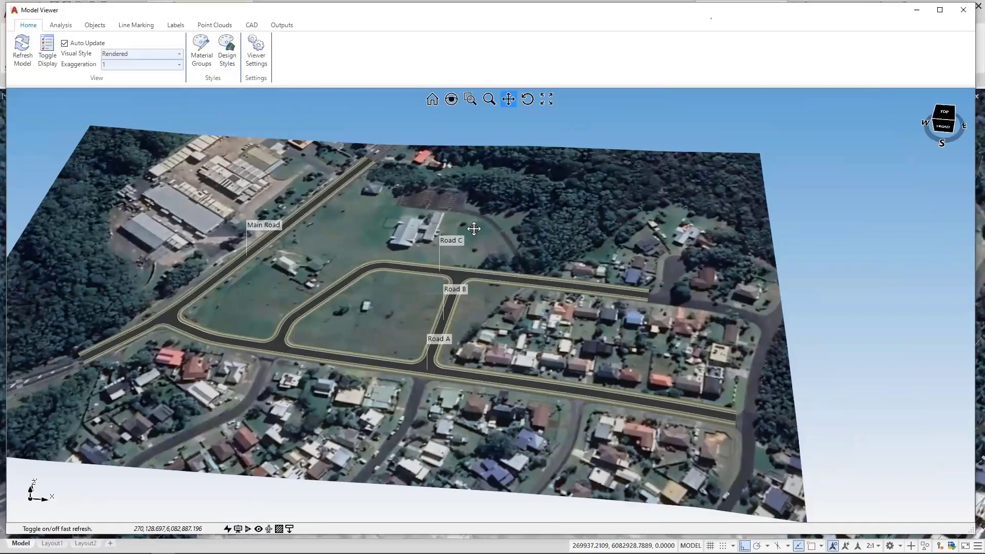
{"action": "mouse_move", "coordinate": [473, 229]}
{"action": "left_click_drag", "start_coordinate": [261, 410], "coordinate": [269, 427]}
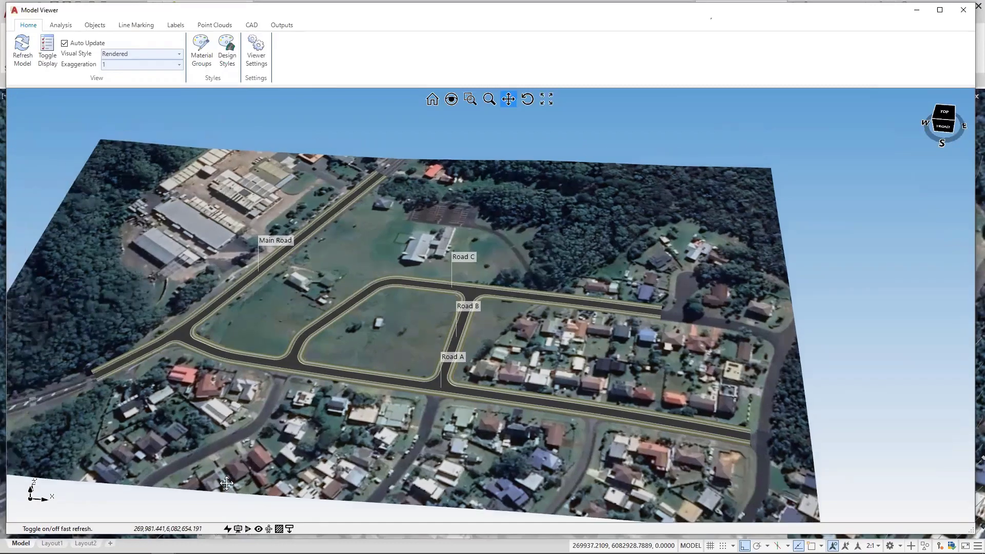
{"action": "left_click", "coordinate": [226, 529]}
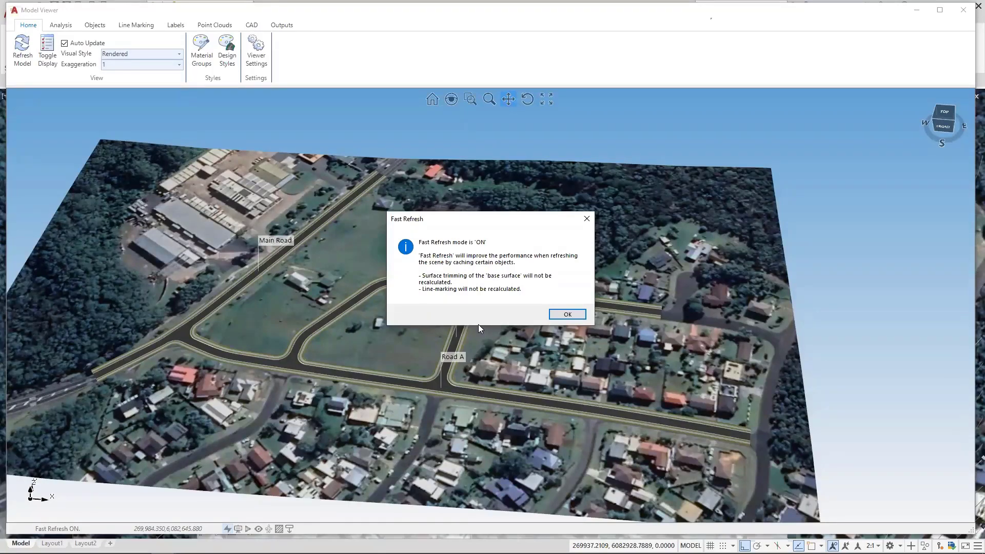
Turn off Fast Refresh mode for the 3D road model
{"action": "left_click", "coordinate": [566, 315]}
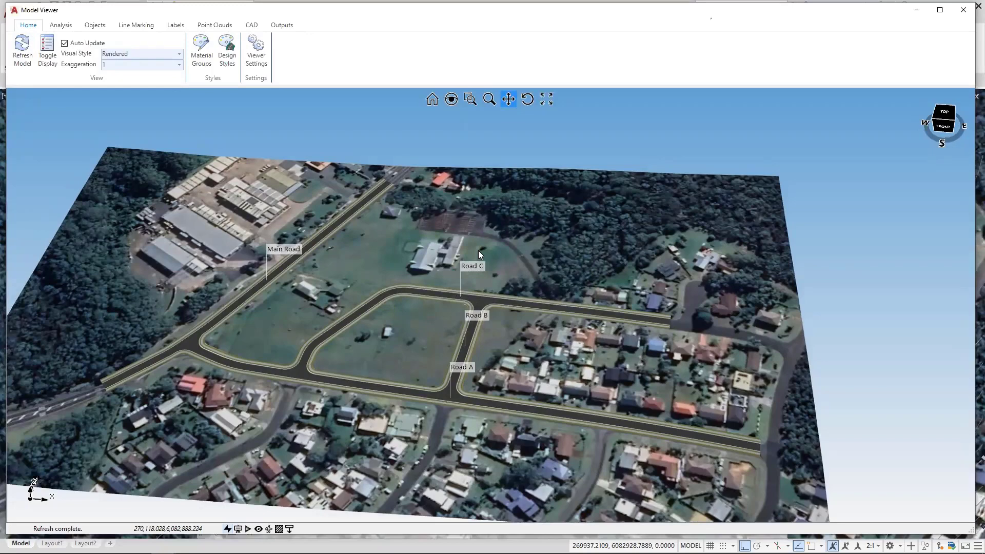
{"action": "mouse_move", "coordinate": [480, 252]}
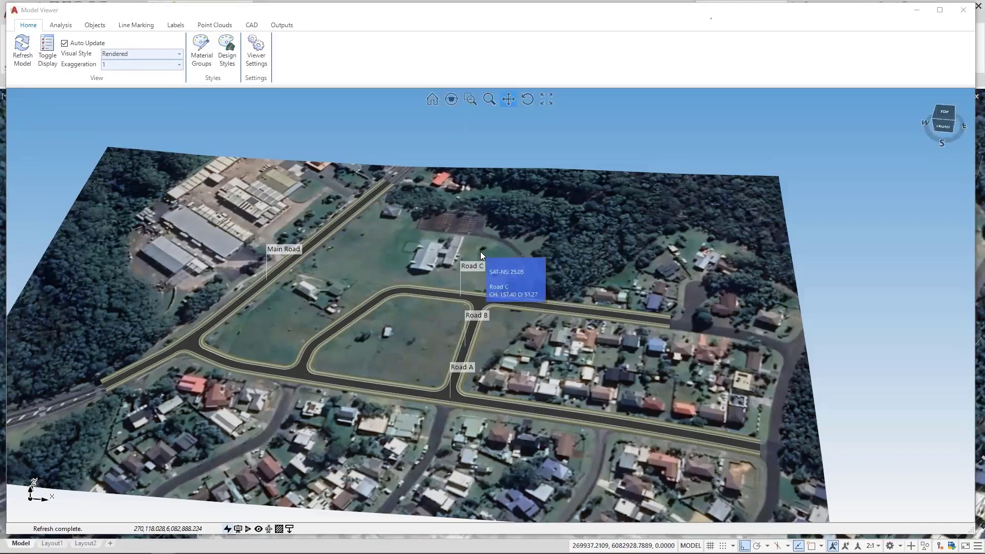
{"action": "middle_click_drag", "start_coordinate": [481, 252], "coordinate": [450, 320], "text": "shift"}
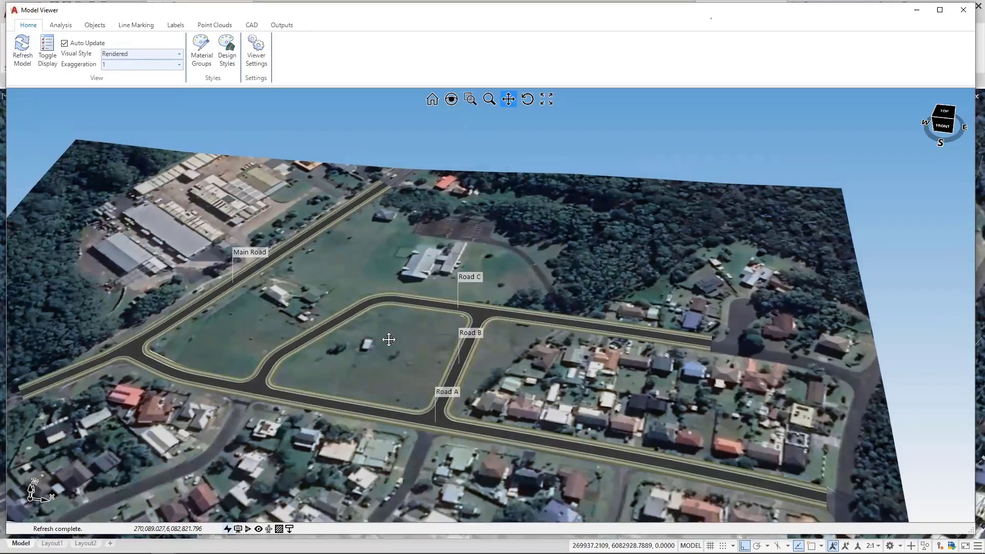
{"action": "left_click", "coordinate": [227, 529]}
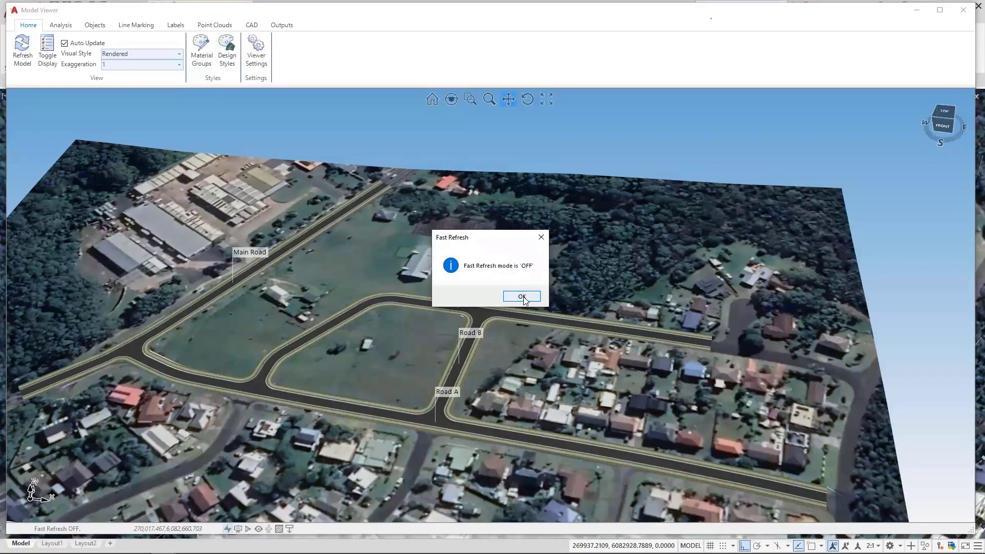
{"action": "left_click", "coordinate": [523, 297]}
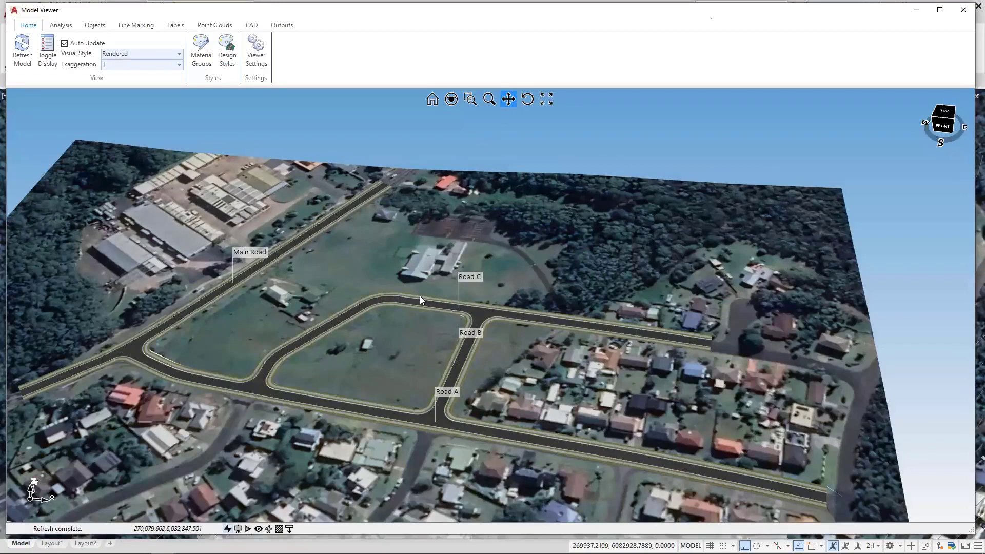
Hide the road design to view the existing site on the aerial image, and show the roads again
{"action": "middle_click_drag", "start_coordinate": [420, 300], "coordinate": [429, 294]}
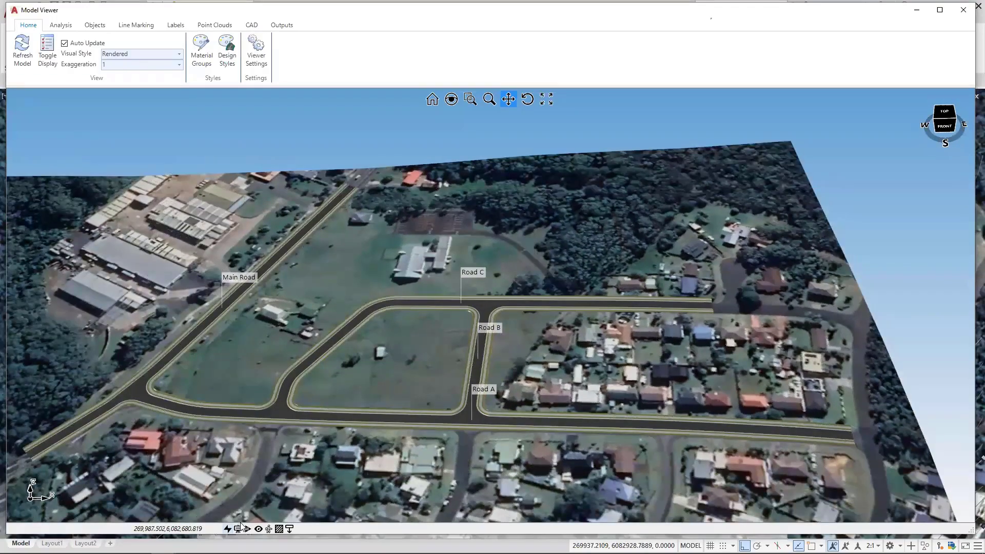
{"action": "left_click_drag", "start_coordinate": [311, 350], "coordinate": [321, 323]}
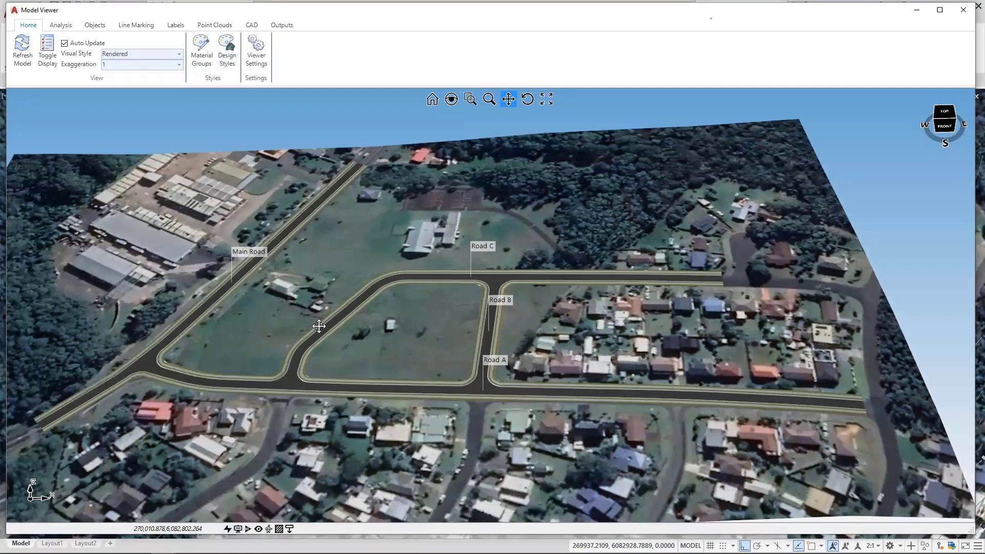
{"action": "left_click", "coordinate": [239, 530]}
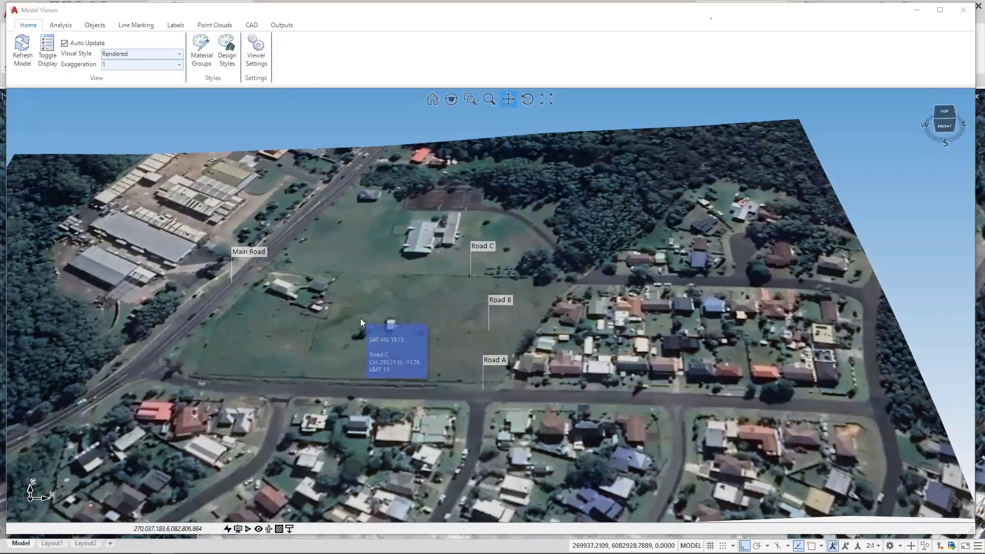
{"action": "mouse_move", "coordinate": [379, 306]}
{"action": "middle_mouse_down"}
{"action": "mouse_move", "coordinate": [367, 301]}
{"action": "mouse_move", "coordinate": [390, 302]}
{"action": "middle_mouse_up"}
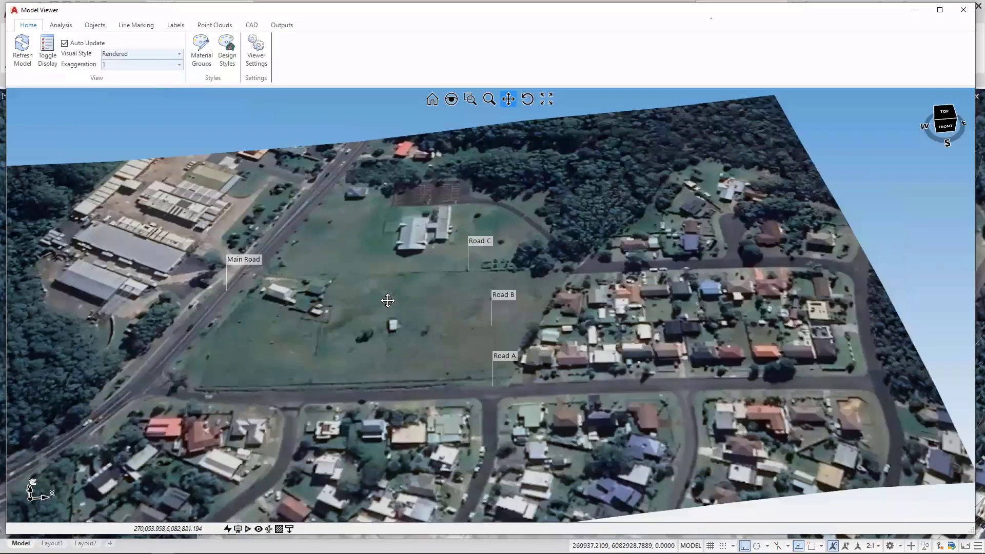
{"action": "left_click_drag", "start_coordinate": [389, 292], "coordinate": [403, 292]}
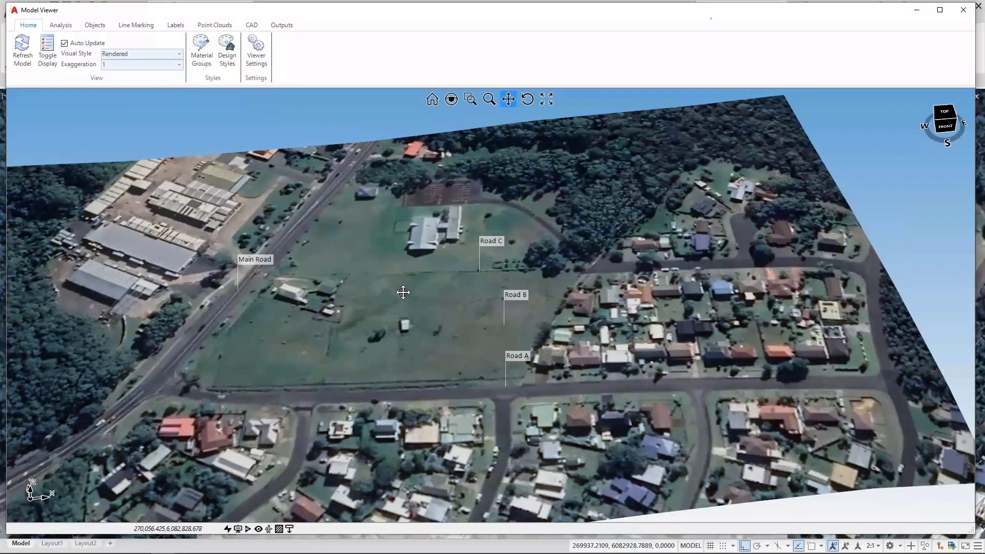
{"action": "middle_click_drag", "start_coordinate": [403, 292], "coordinate": [398, 290]}
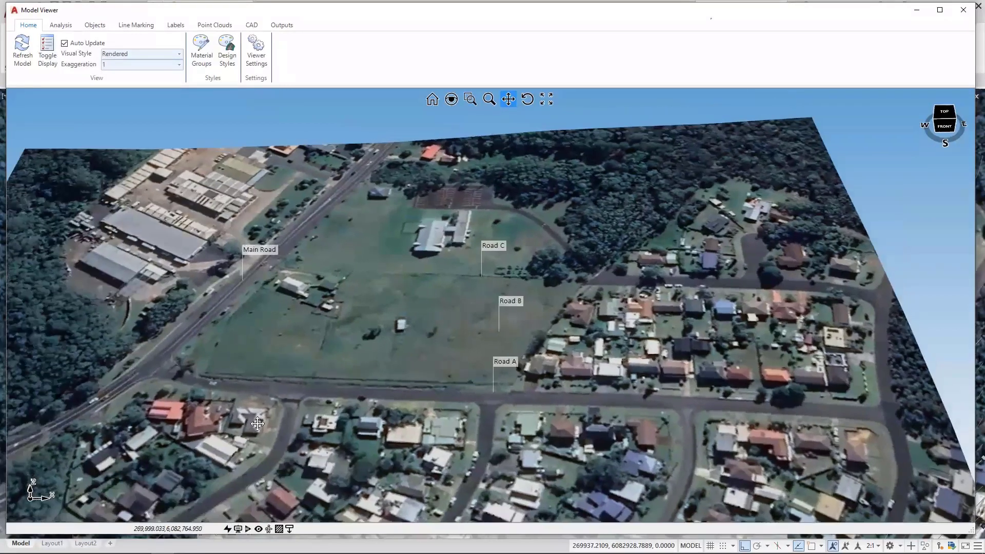
{"action": "left_click", "coordinate": [239, 530]}
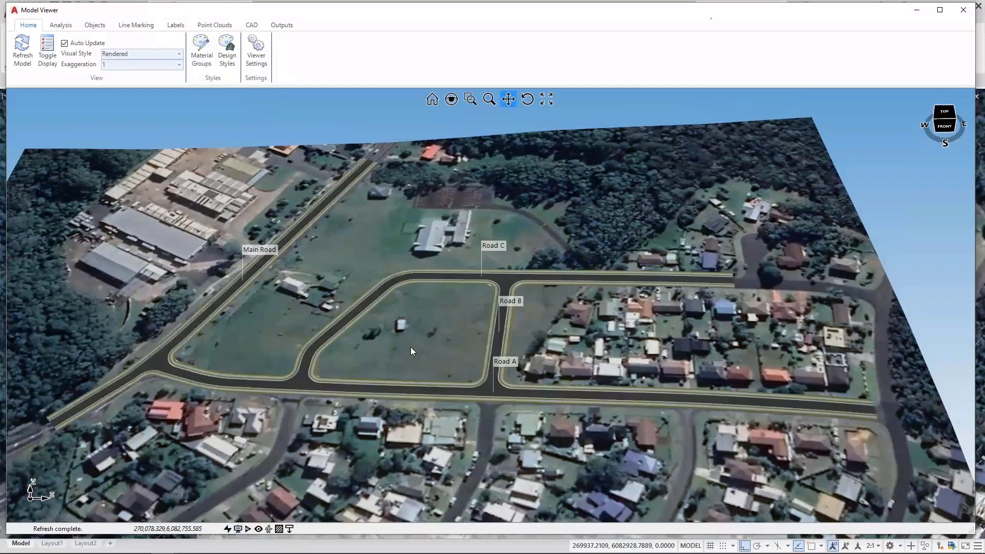
{"action": "middle_click_drag", "start_coordinate": [436, 333], "coordinate": [420, 326]}
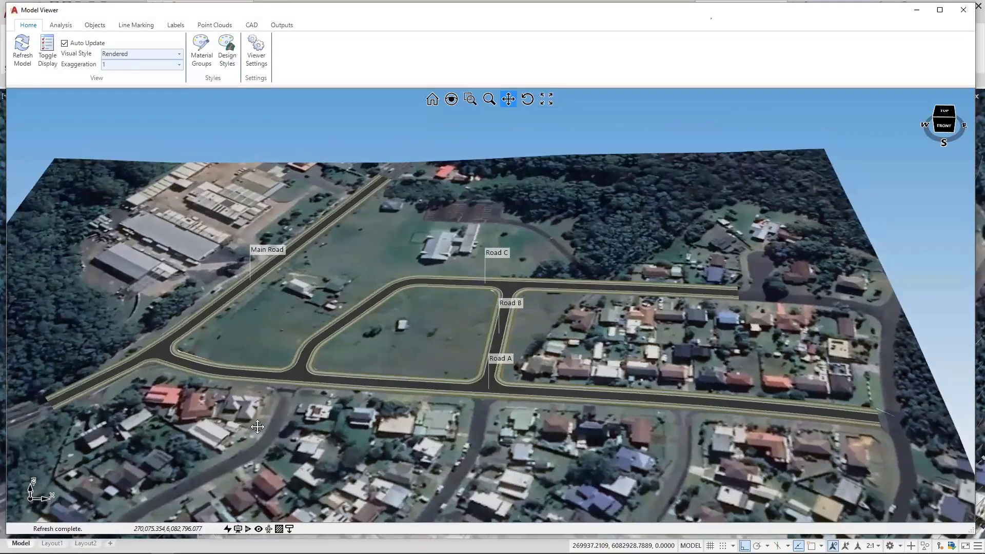
{"action": "left_click", "coordinate": [248, 527]}
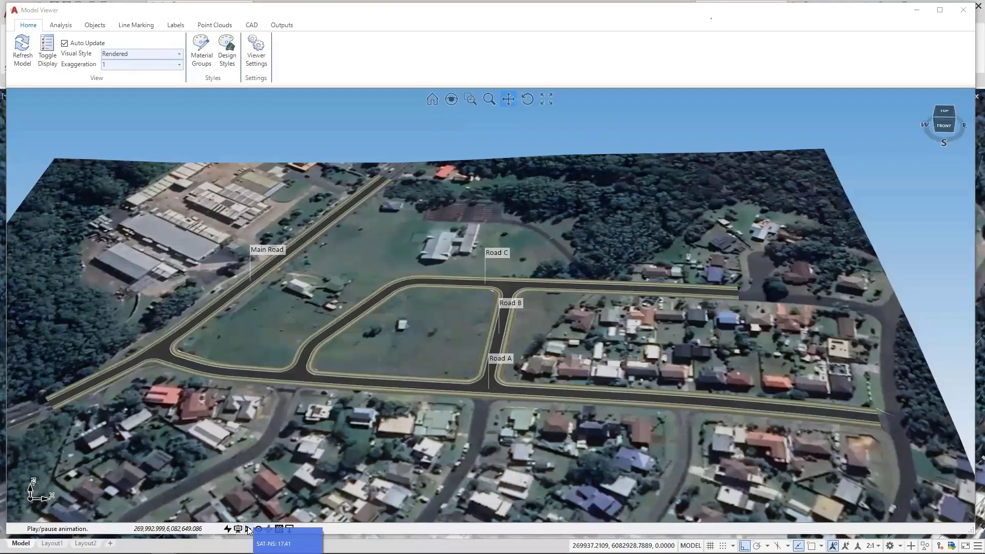
{"action": "left_click", "coordinate": [281, 448]}
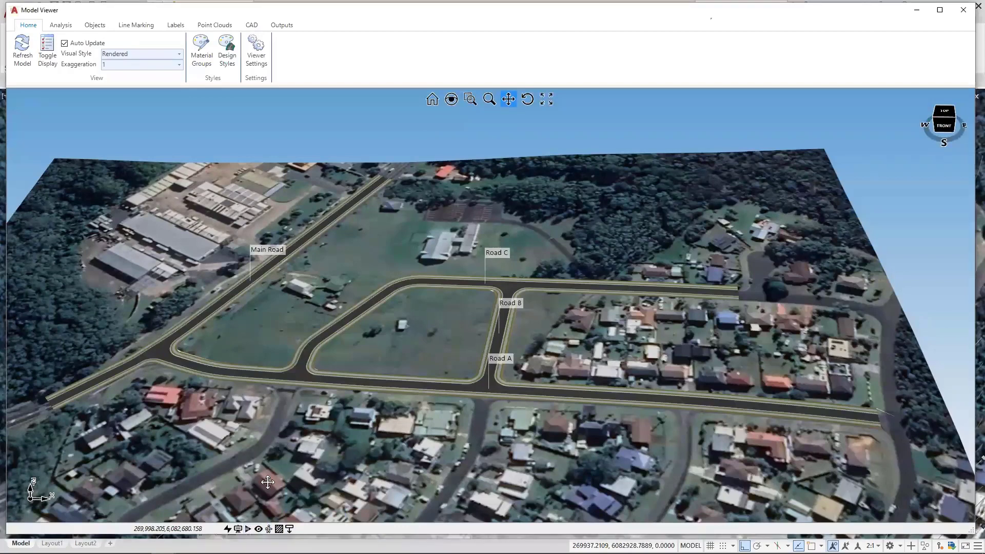
{"action": "left_click", "coordinate": [259, 529]}
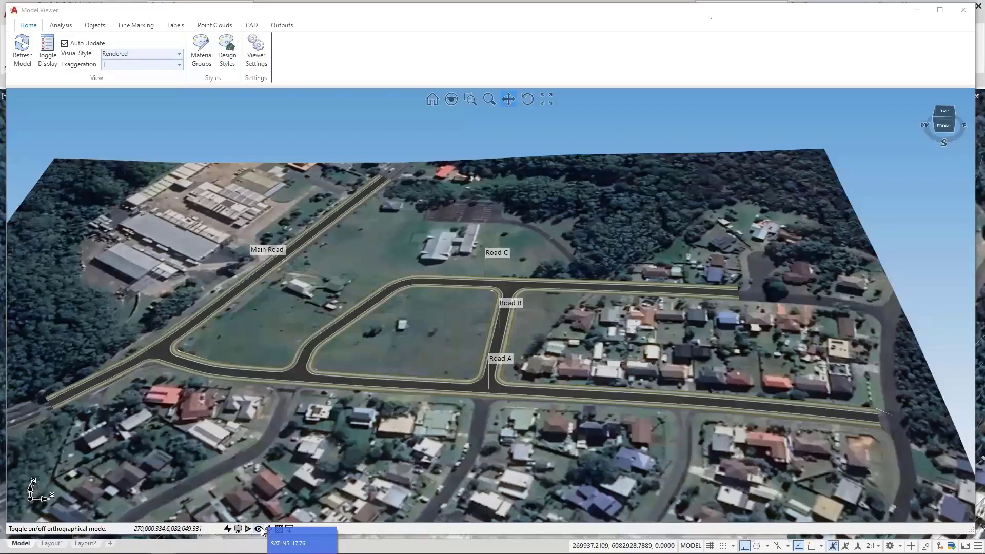
Toggle the orthographic mode and orbit the road network to a plan view
{"action": "left_click_drag", "start_coordinate": [405, 329], "coordinate": [287, 436]}
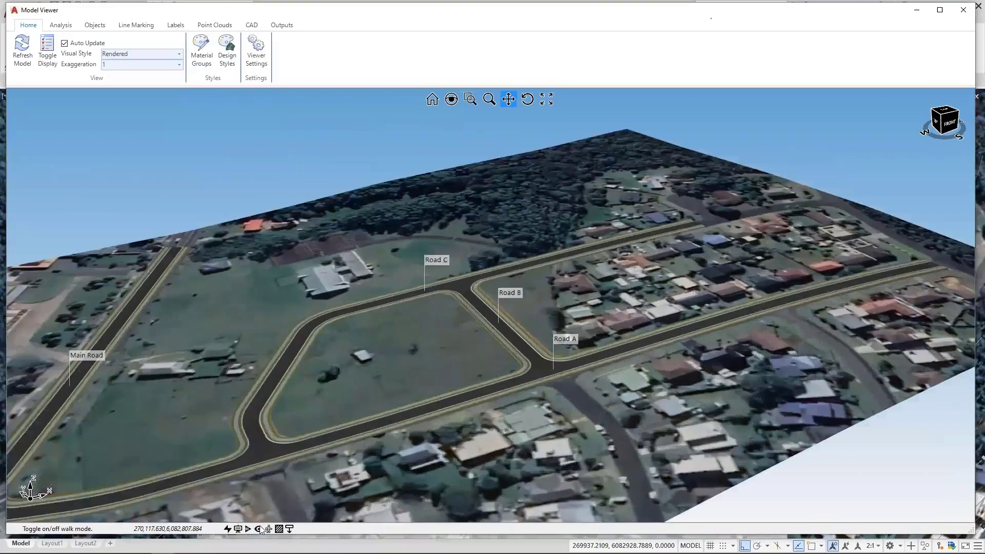
{"action": "left_click", "coordinate": [259, 529]}
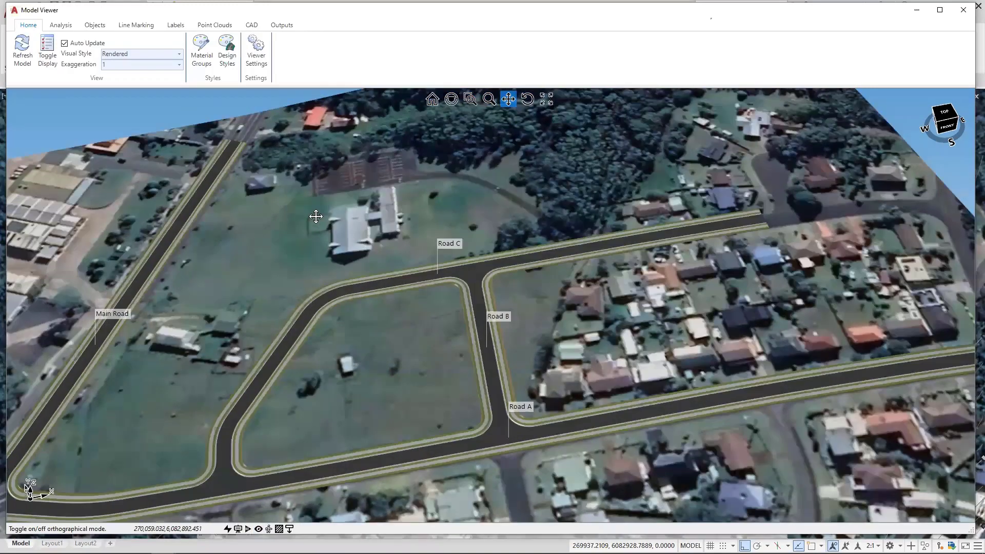
{"action": "left_click", "coordinate": [252, 27]}
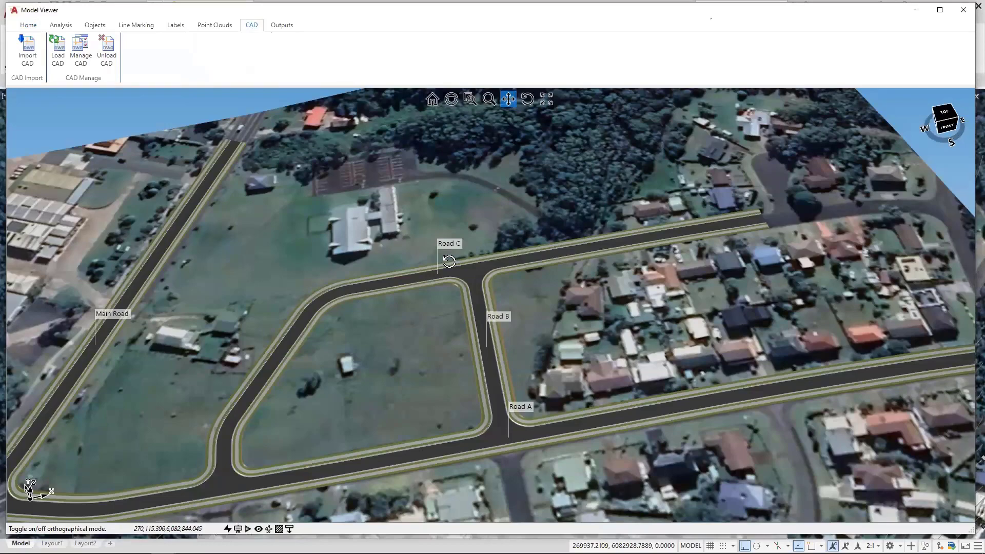
{"action": "middle_click_drag", "start_coordinate": [450, 260], "coordinate": [442, 286]}
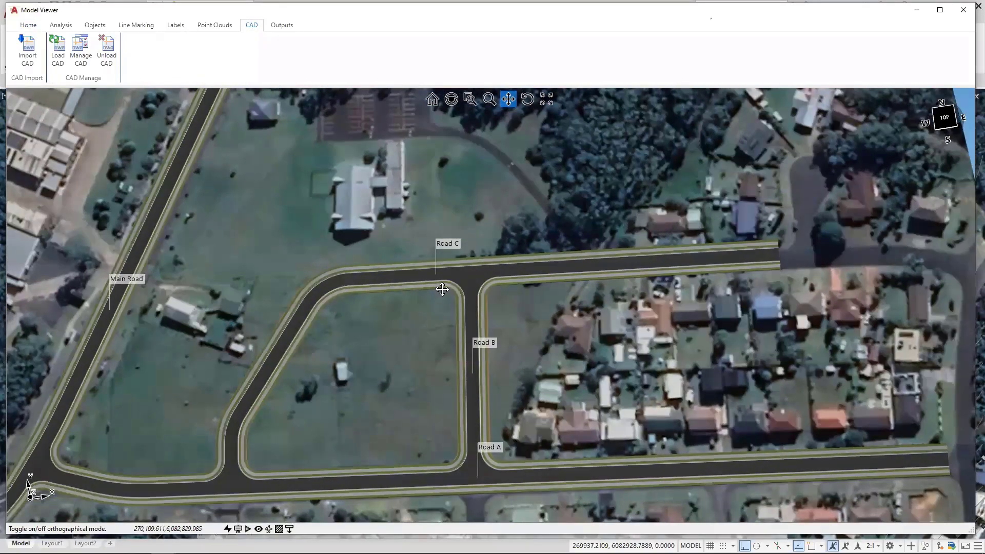
{"action": "mouse_move", "coordinate": [442, 289]}
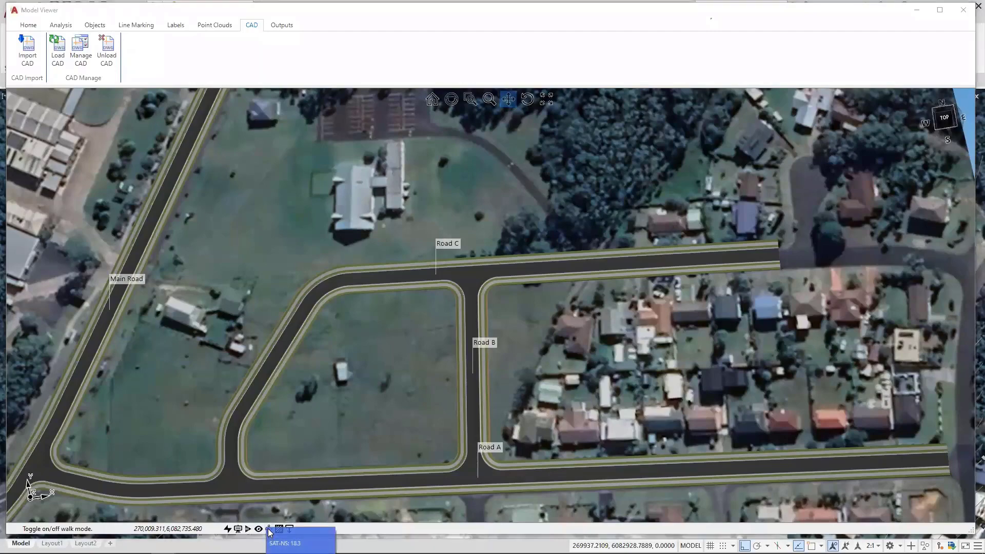
Enter walk mode on Road B near its junction with Road C
{"action": "scroll", "coordinate": [467, 356], "scroll_direction": "up", "scroll_amount": 5}
{"action": "middle_click_drag", "start_coordinate": [466, 356], "coordinate": [482, 314], "text": "shift"}
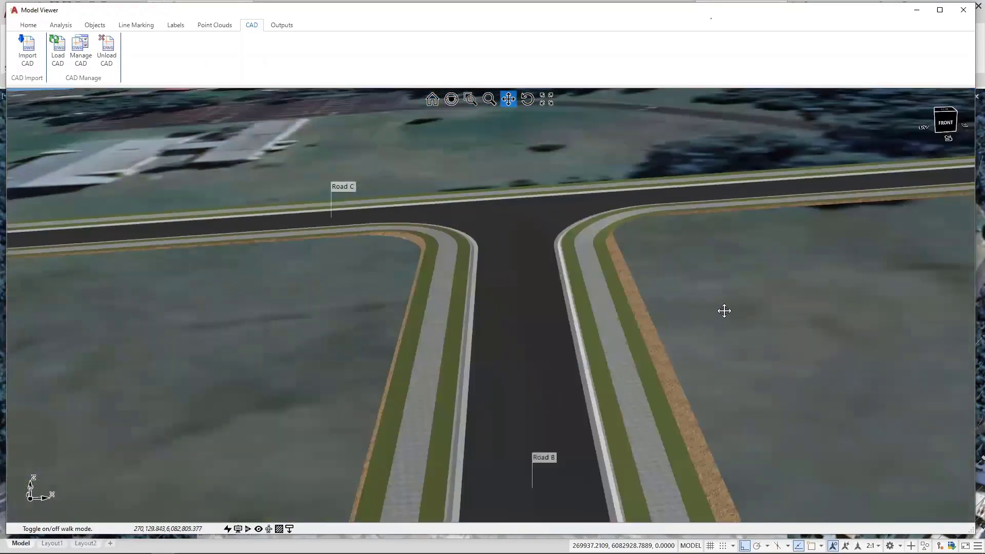
{"action": "left_click_drag", "start_coordinate": [737, 295], "coordinate": [605, 284]}
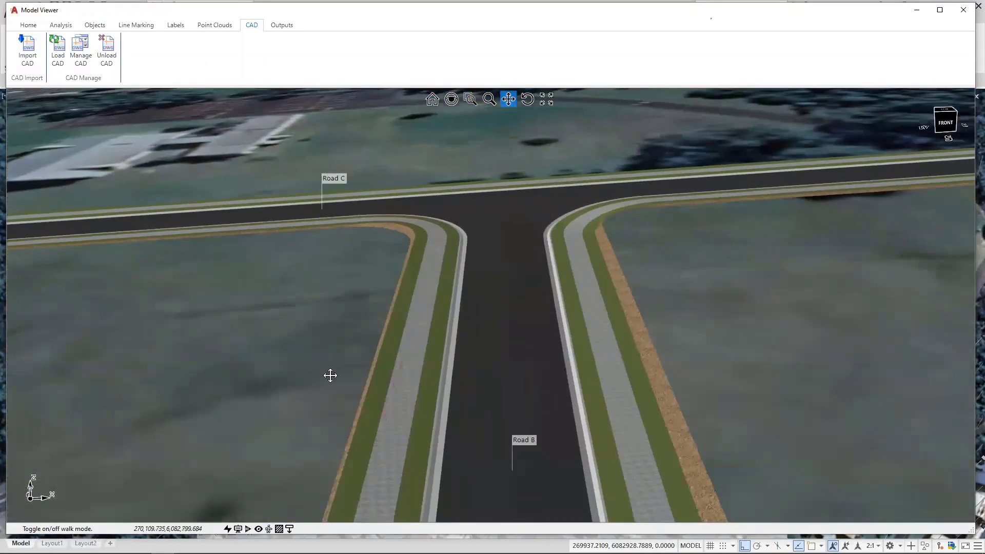
{"action": "left_click", "coordinate": [269, 529]}
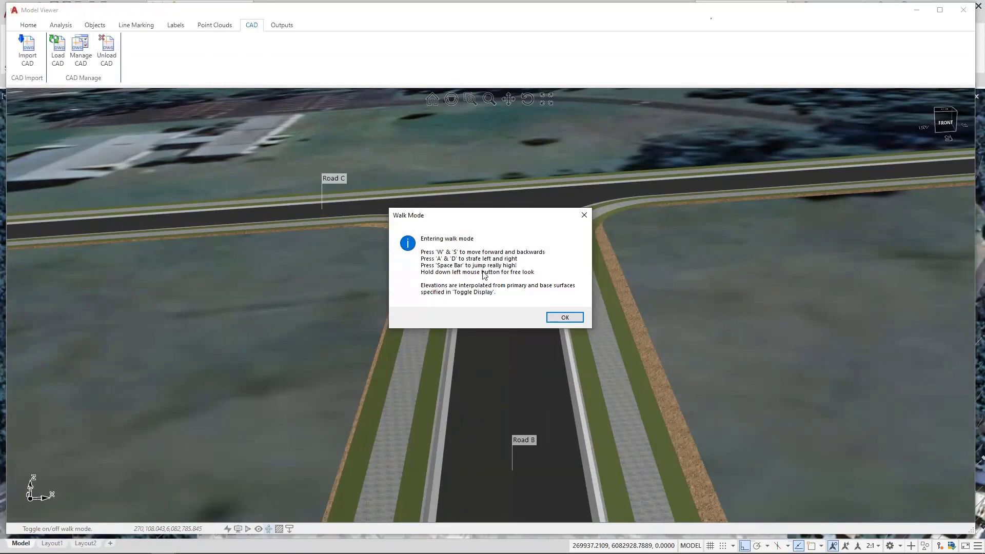
{"action": "left_click", "coordinate": [564, 318]}
Walk and look around Road B towards Road C, viewing the pavement, kerbs and footpaths from ground level and from above
{"action": "left_click_drag", "start_coordinate": [527, 275], "coordinate": [491, 305]}
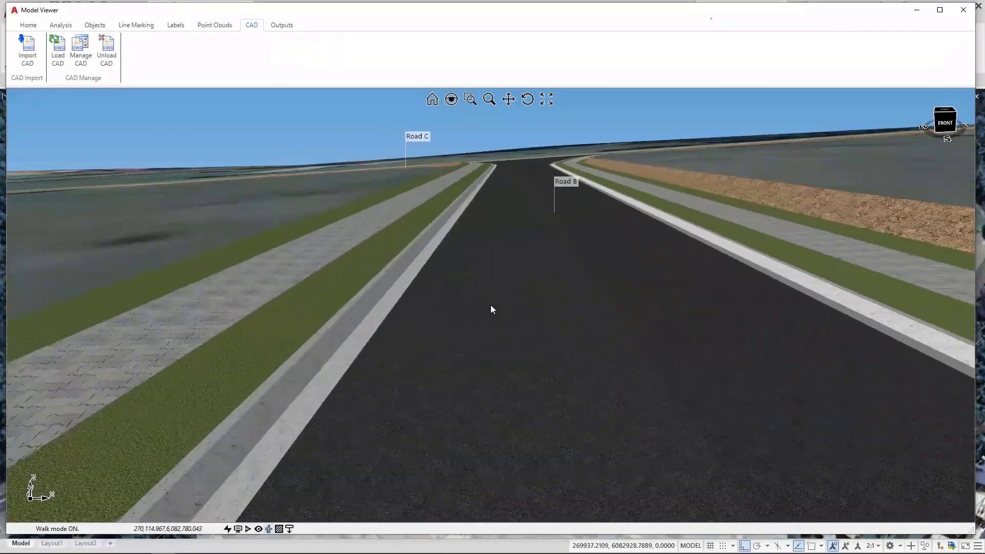
{"action": "key", "text": "w"}
{"action": "key", "text": "d"}
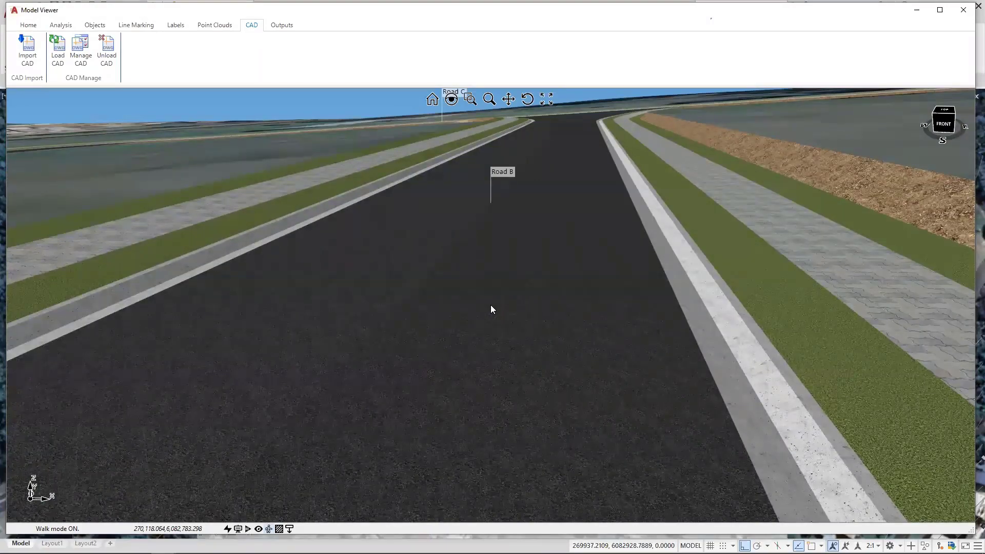
{"action": "key", "text": "e"}
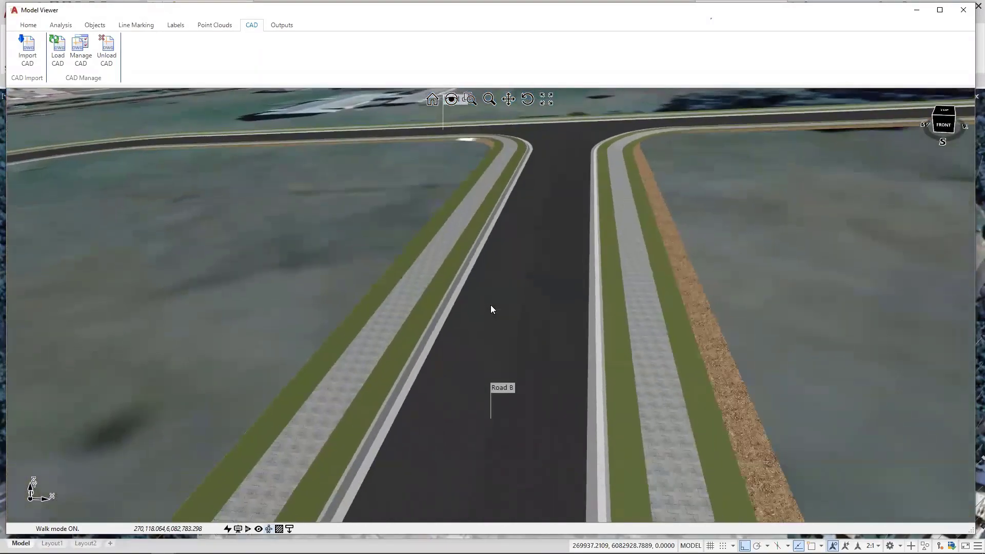
{"action": "key", "text": "e"}
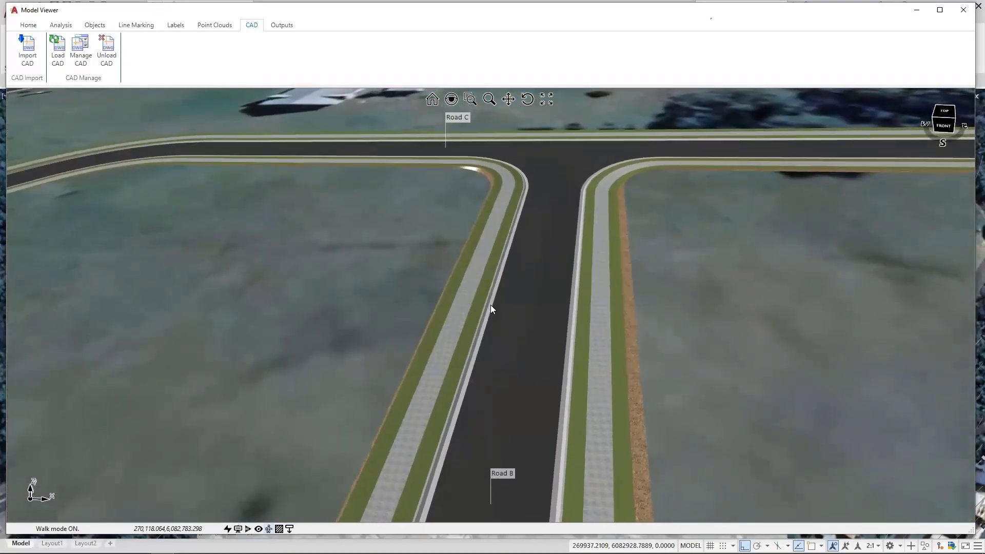
{"action": "key", "text": "q"}
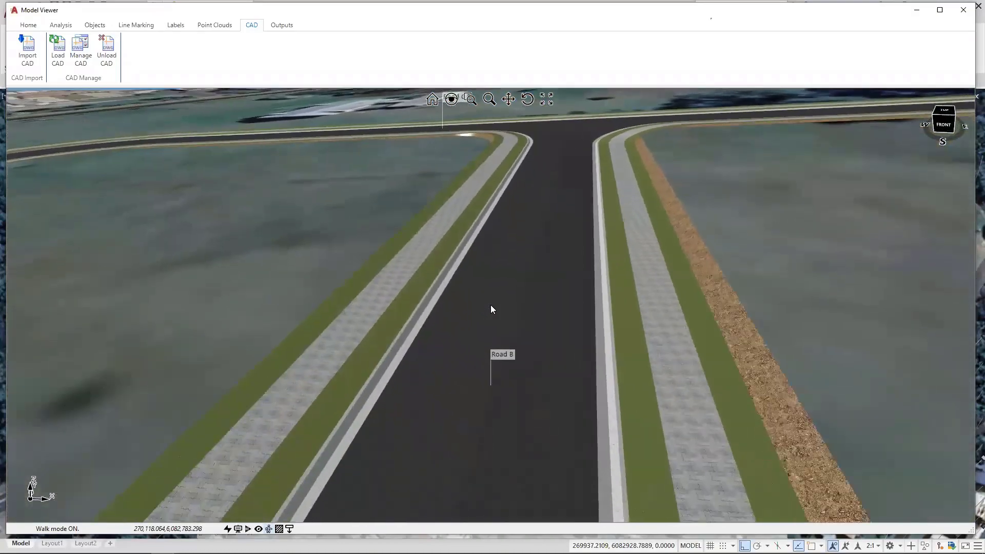
{"action": "key", "text": "q"}
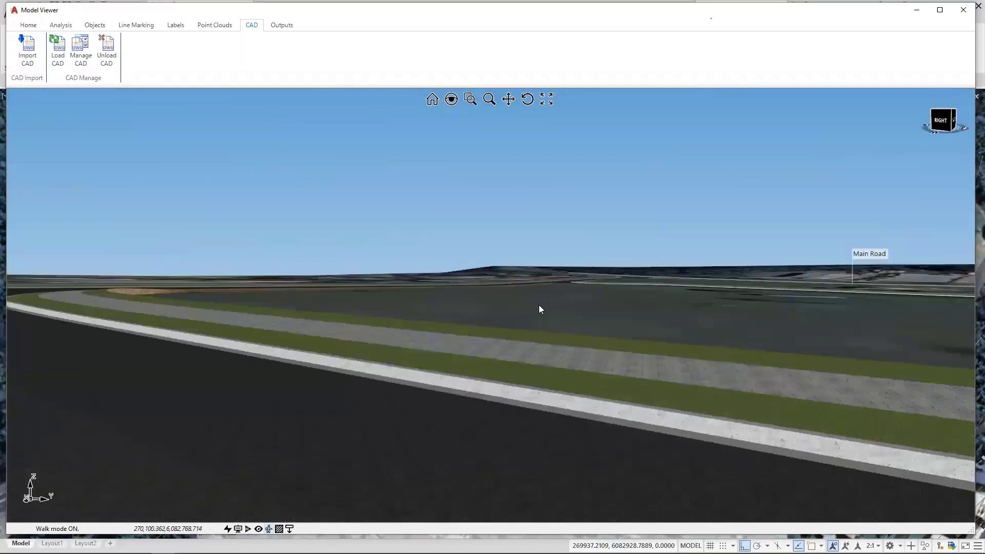
{"action": "left_click_drag", "start_coordinate": [539, 305], "coordinate": [489, 304]}
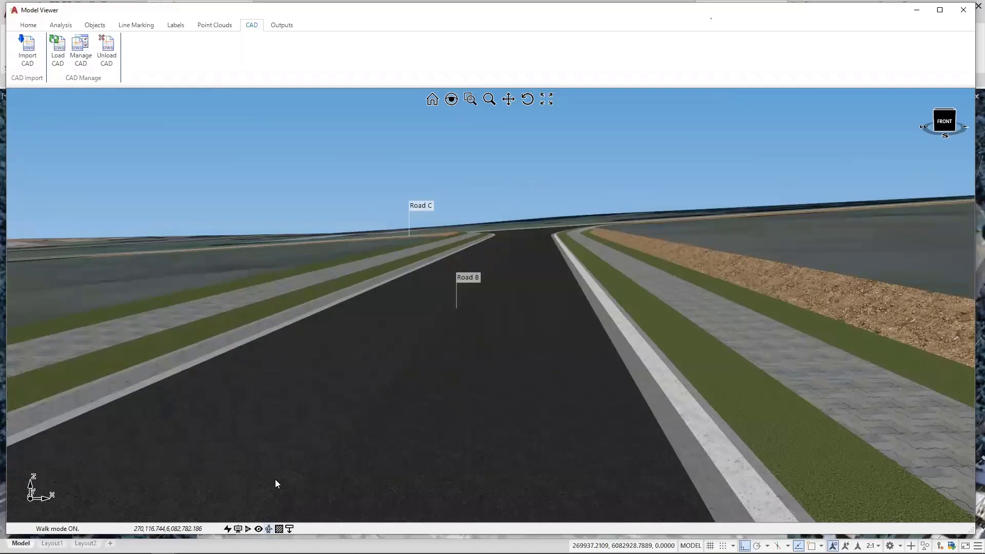
Exit walk mode to return to the site overview, and hide the viewer's ribbon display
{"action": "left_click", "coordinate": [268, 530]}
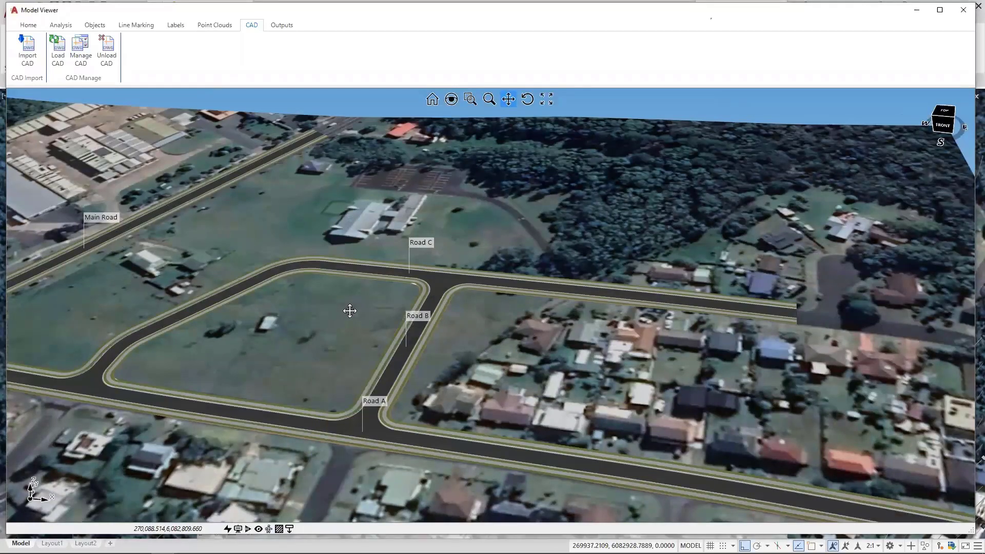
{"action": "middle_click_drag", "start_coordinate": [350, 311], "coordinate": [354, 304]}
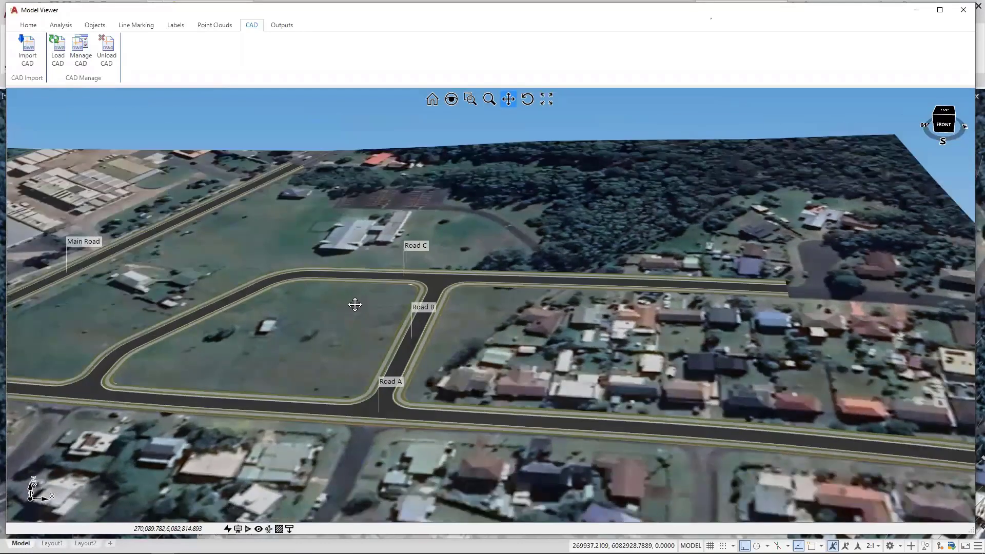
{"action": "mouse_move", "coordinate": [355, 305]}
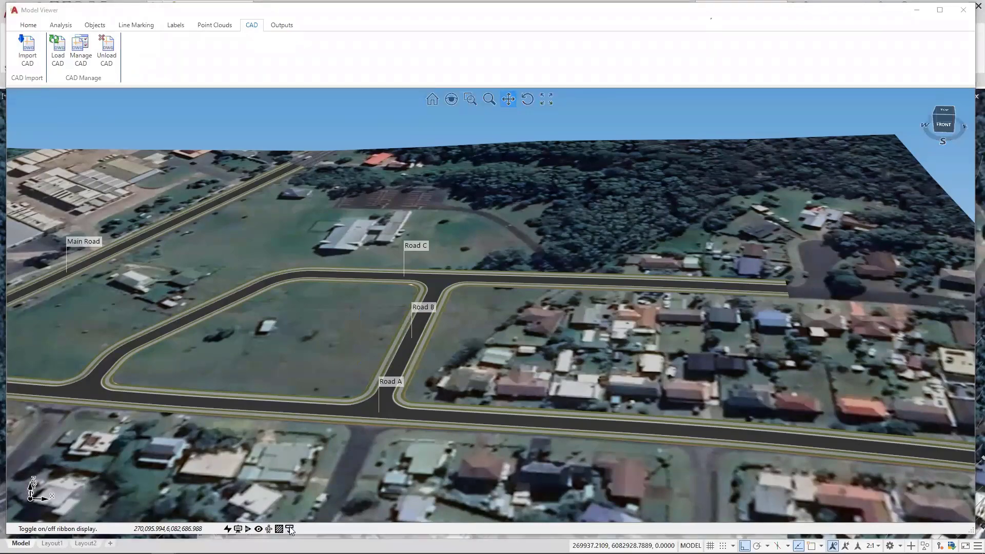
{"action": "left_click", "coordinate": [289, 532]}
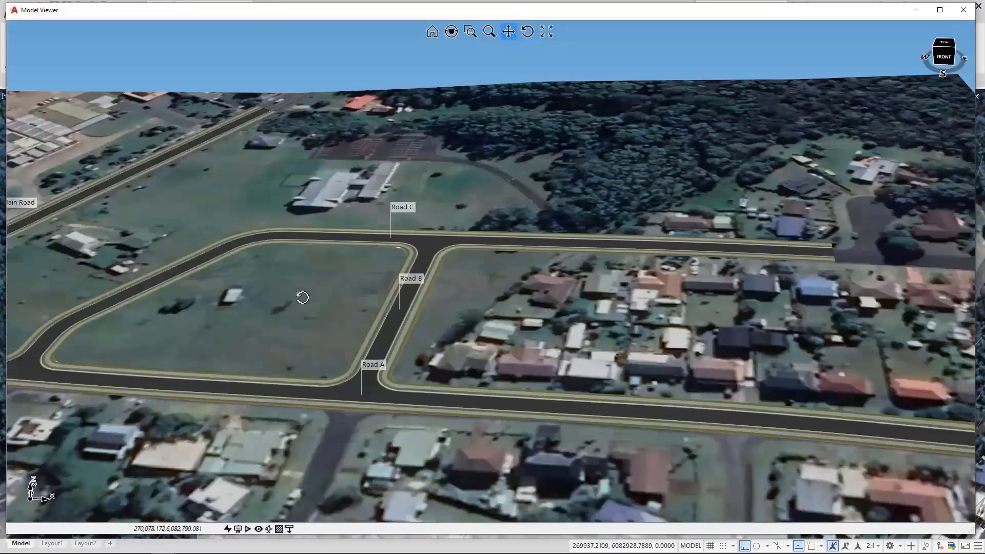
Orbit around the road network overview and show the viewer's ribbon display
{"action": "middle_click_drag", "start_coordinate": [301, 295], "coordinate": [473, 301], "text": "shift"}
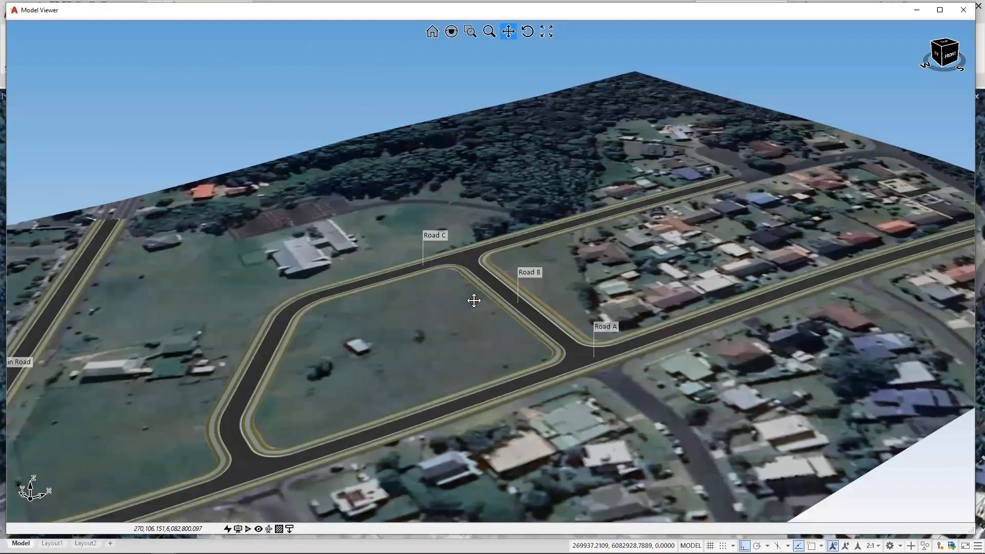
{"action": "mouse_move", "coordinate": [474, 301]}
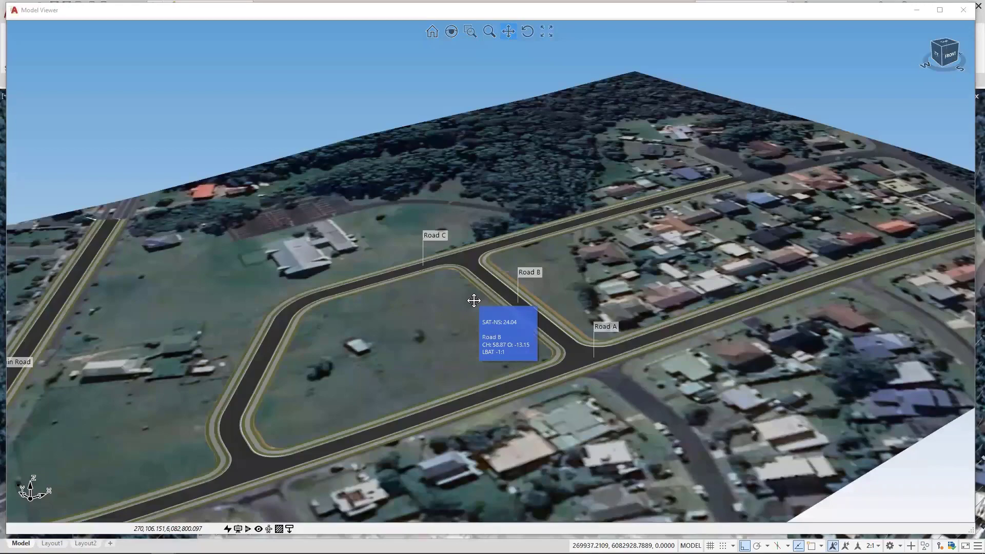
{"action": "mouse_move", "coordinate": [501, 266]}
{"action": "middle_mouse_down", "text": "shift"}
{"action": "mouse_move", "coordinate": [468, 284]}
{"action": "mouse_move", "coordinate": [487, 287]}
{"action": "mouse_move", "coordinate": [497, 276]}
{"action": "middle_mouse_up", "text": "shift"}
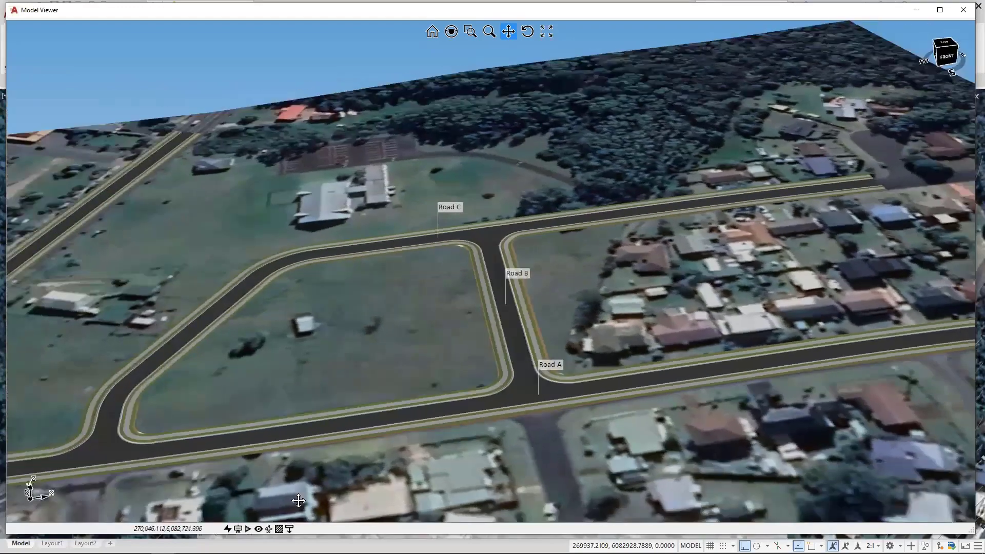
{"action": "left_click", "coordinate": [291, 529]}
Display the cross section of Road A at chainage 140.000 and reposition its window over the model
{"action": "middle_click_drag", "start_coordinate": [501, 336], "coordinate": [553, 340], "text": "shift"}
{"action": "middle_click_drag", "start_coordinate": [642, 294], "coordinate": [716, 290], "text": "shift"}
{"action": "right_click", "coordinate": [722, 291]}
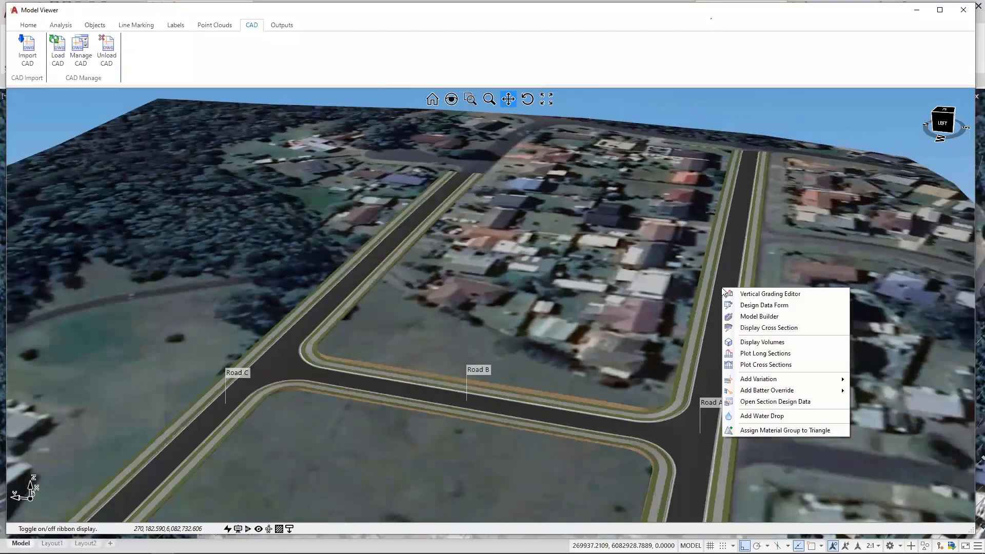
{"action": "left_click", "coordinate": [748, 328]}
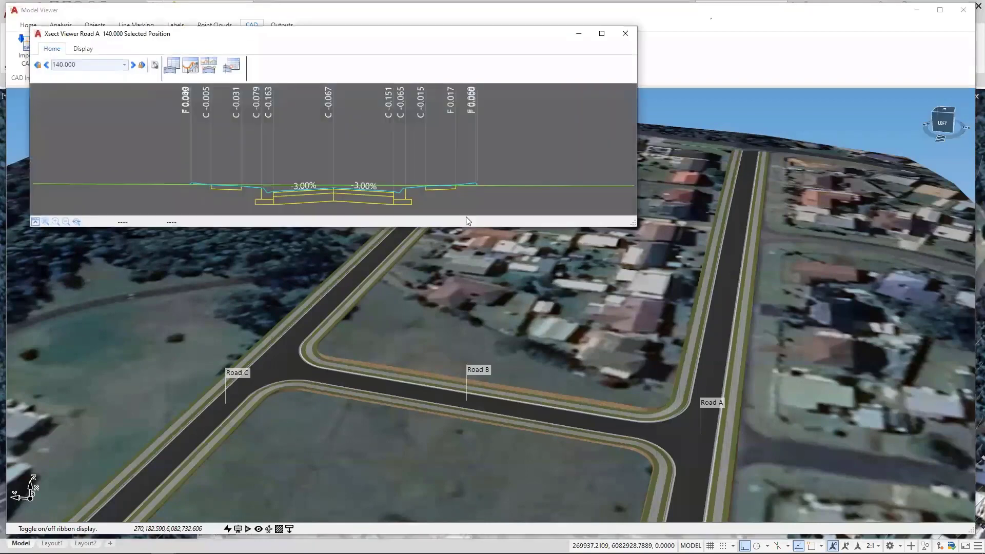
{"action": "left_click_drag", "start_coordinate": [345, 45], "coordinate": [471, 172]}
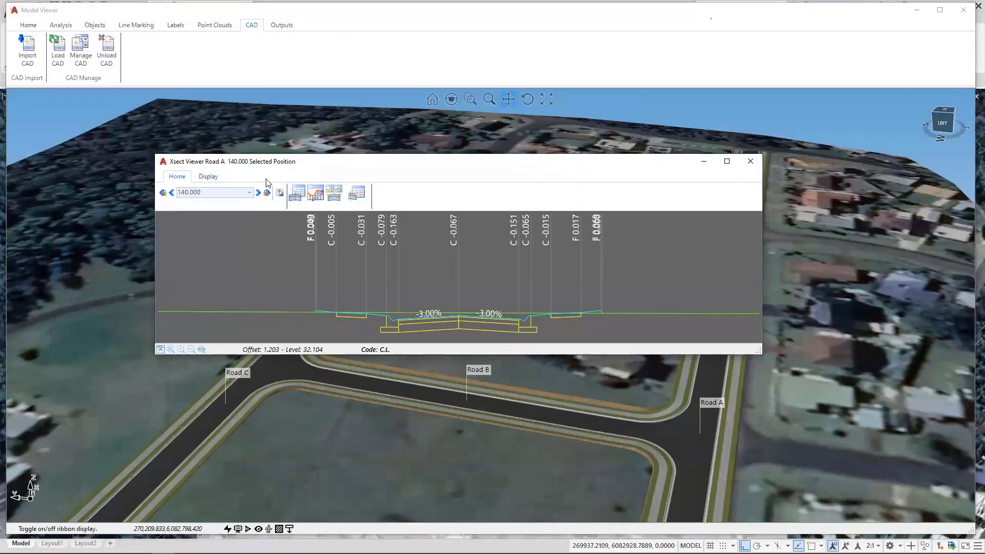
{"action": "left_click_drag", "start_coordinate": [310, 176], "coordinate": [320, 182]}
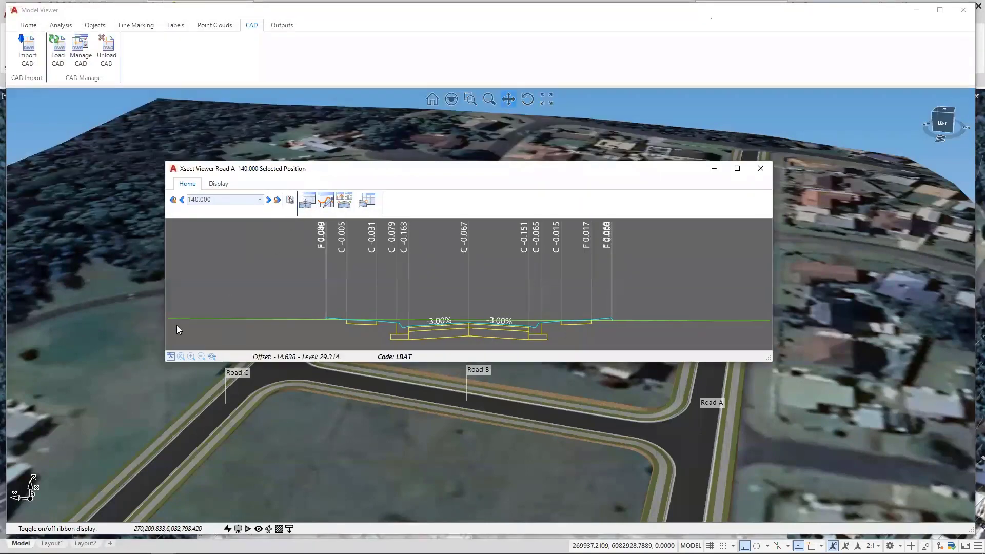
Hide the cross section window's ribbon, examine Road A's crossfalls and pavement layers, and close the window
{"action": "left_click", "coordinate": [171, 357]}
{"action": "scroll", "coordinate": [444, 269], "scroll_direction": "up", "scroll_amount": 4}
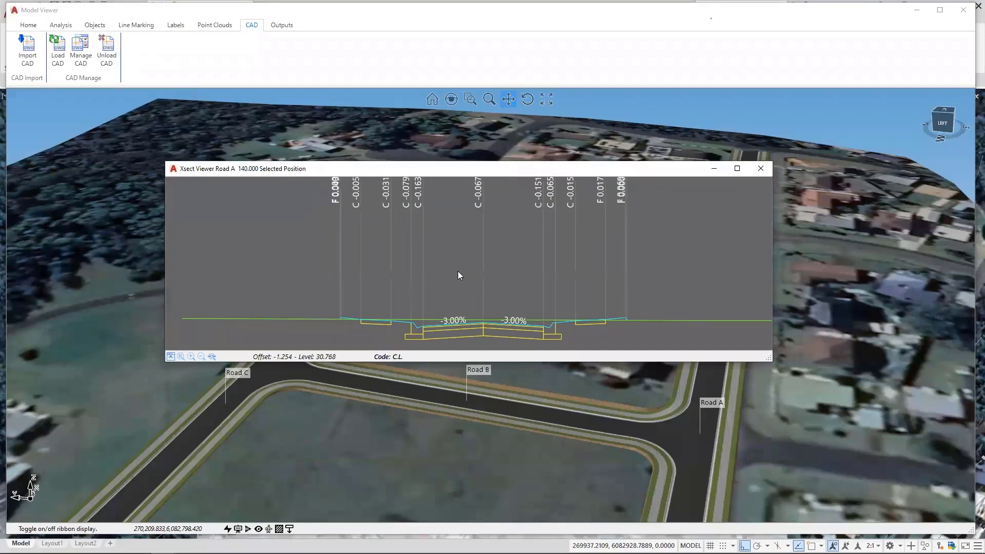
{"action": "scroll", "coordinate": [419, 291], "scroll_direction": "down", "scroll_amount": 3}
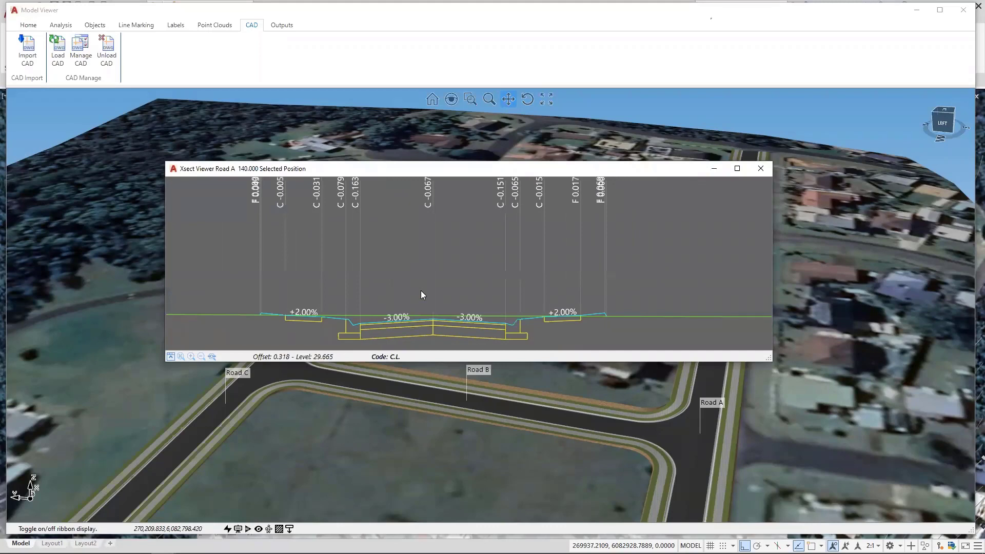
{"action": "middle_click_drag", "start_coordinate": [438, 285], "coordinate": [474, 286]}
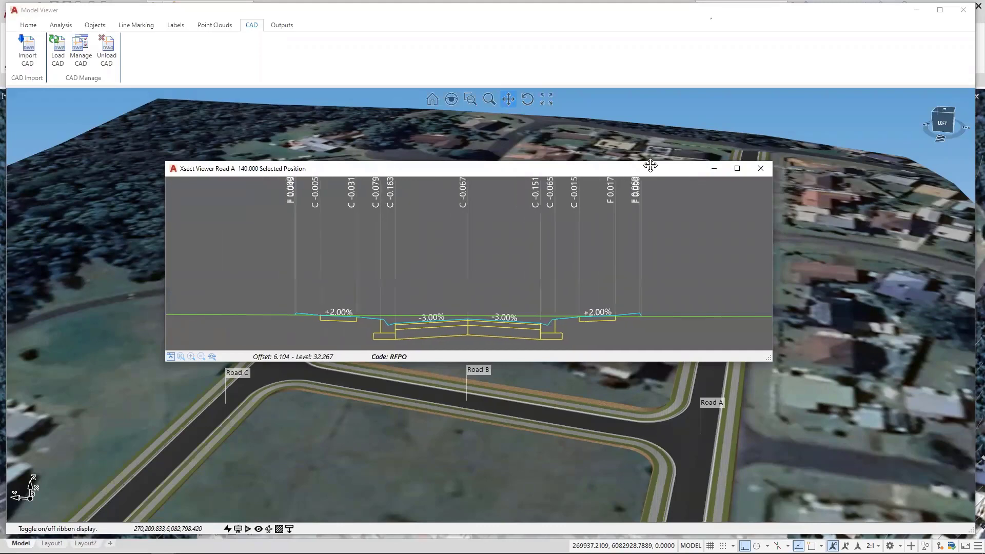
{"action": "left_click", "coordinate": [760, 169]}
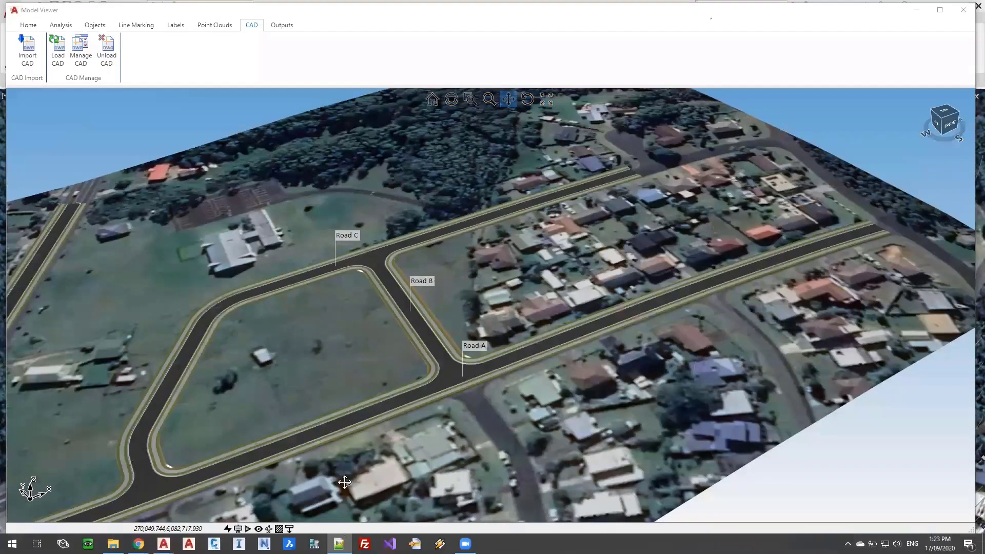
Add three water drops on the pavement where Road B meets Road A
{"action": "left_click_drag", "start_coordinate": [432, 322], "coordinate": [430, 278]}
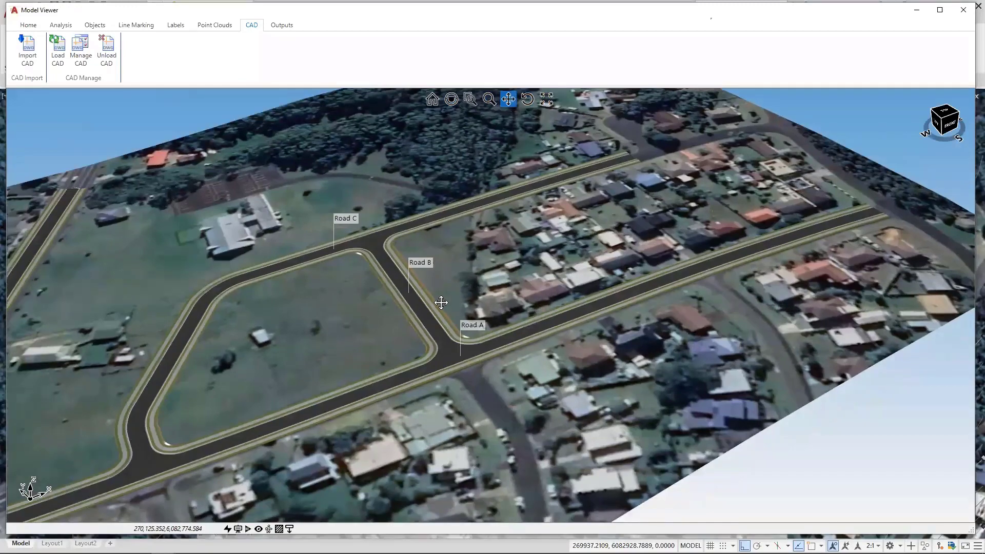
{"action": "scroll", "coordinate": [445, 308], "scroll_direction": "up", "scroll_amount": 5}
{"action": "scroll", "coordinate": [434, 360], "scroll_direction": "up", "scroll_amount": 4}
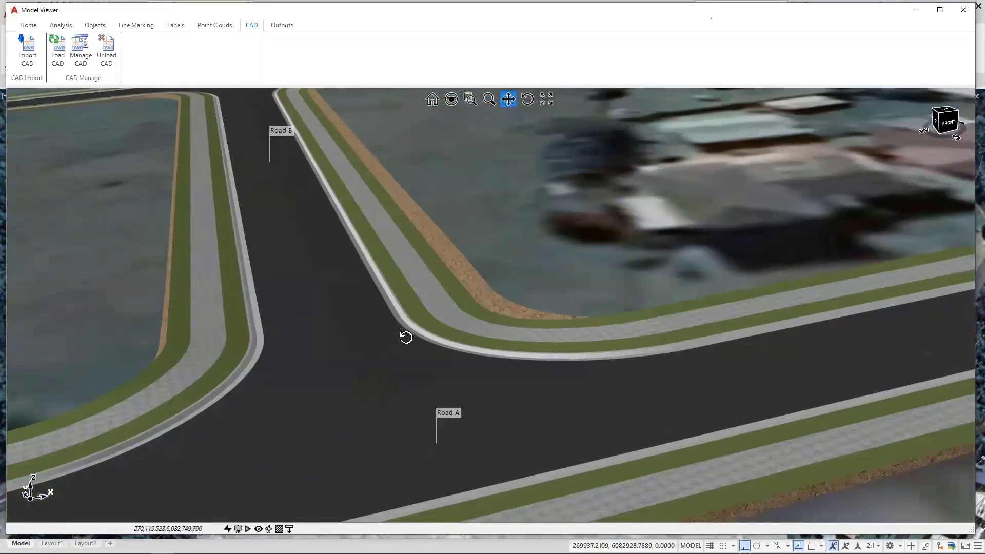
{"action": "middle_click_drag", "start_coordinate": [405, 334], "coordinate": [429, 334], "text": "shift"}
{"action": "right_click", "coordinate": [422, 369]}
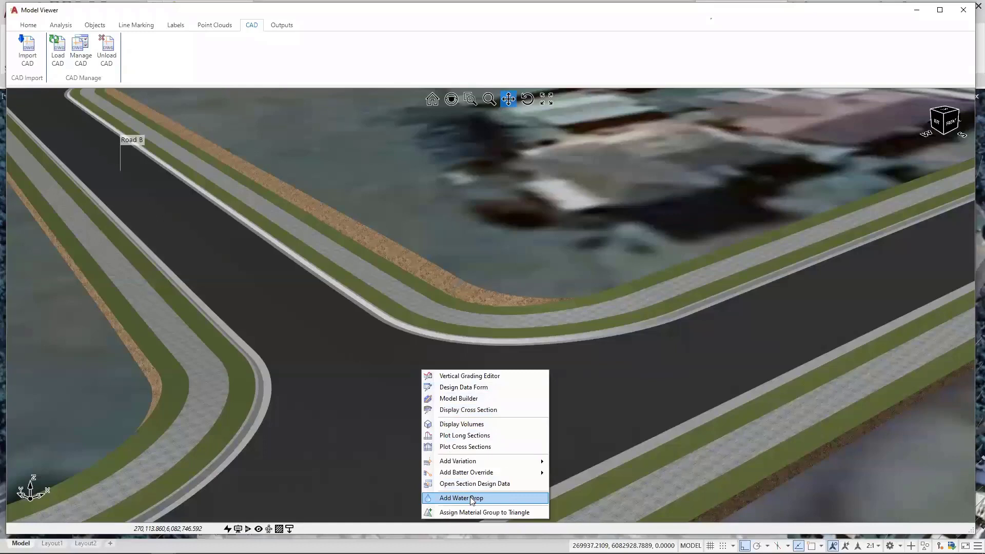
{"action": "left_click", "coordinate": [472, 501]}
{"action": "left_click", "coordinate": [421, 367]}
{"action": "right_click", "coordinate": [496, 371]}
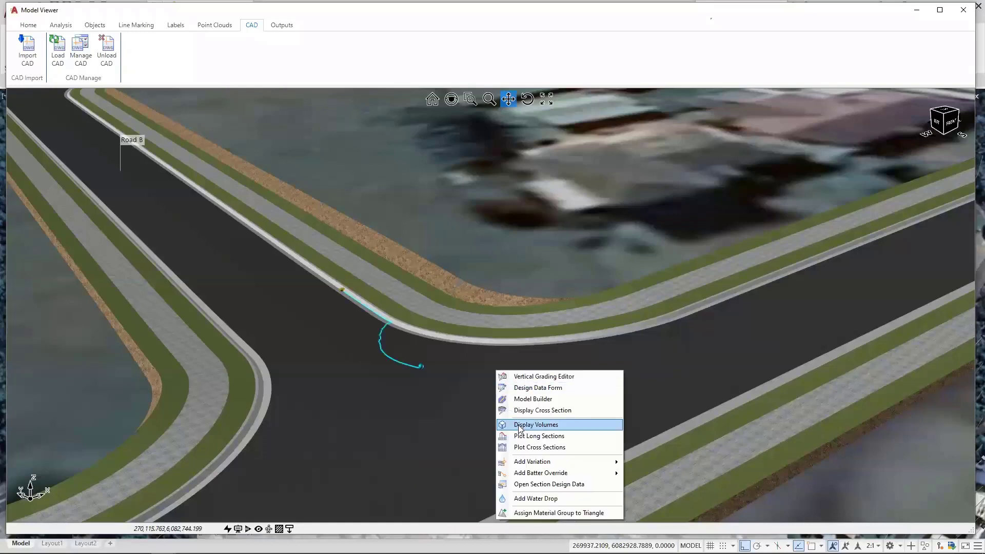
{"action": "left_click", "coordinate": [531, 498]}
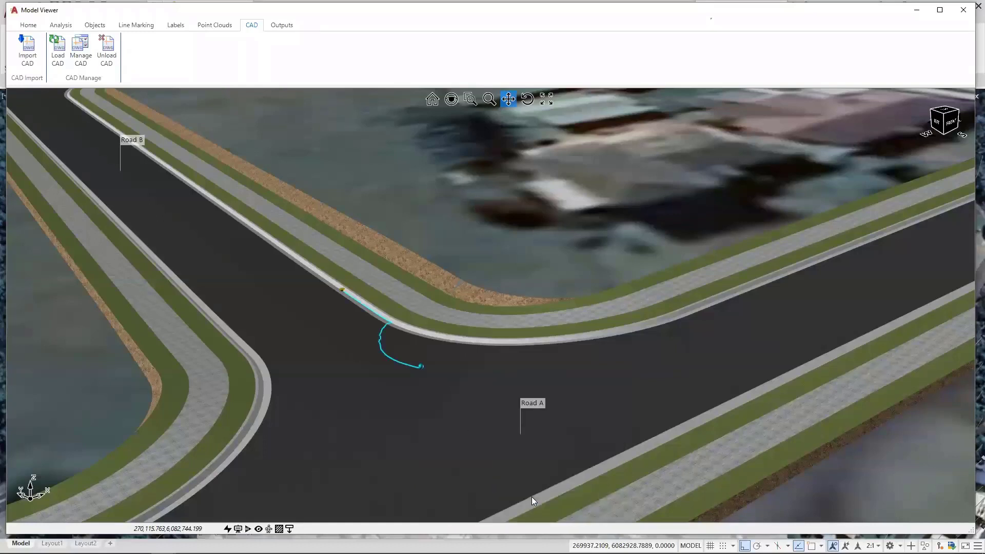
{"action": "right_click", "coordinate": [532, 359]}
{"action": "left_click", "coordinate": [562, 484]}
Inspect the flow paths' end marker at the kerb and add two water drops on Road B beside it
{"action": "scroll", "coordinate": [499, 358], "scroll_direction": "up", "scroll_amount": 2}
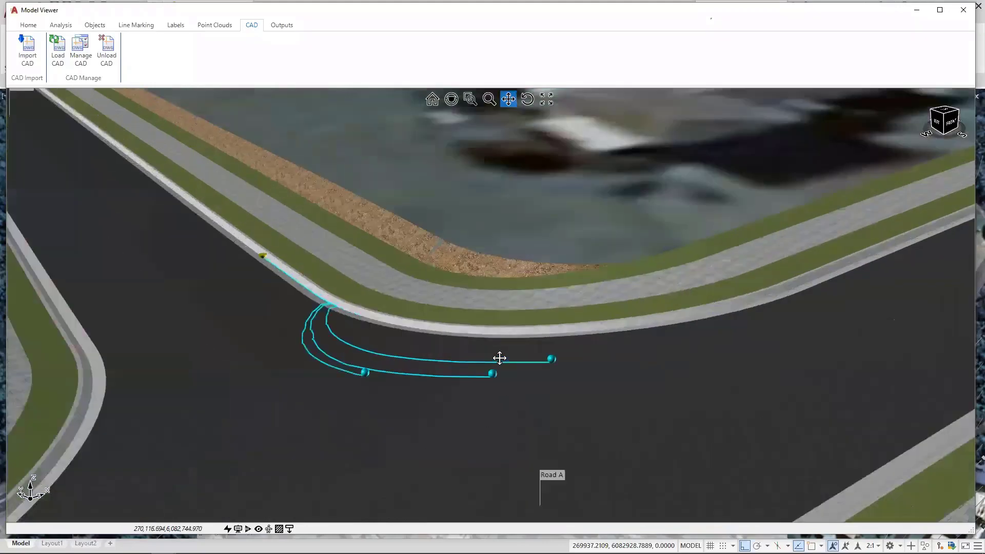
{"action": "scroll", "coordinate": [499, 358], "scroll_direction": "up", "scroll_amount": 2}
{"action": "left_click_drag", "start_coordinate": [220, 272], "coordinate": [403, 329]}
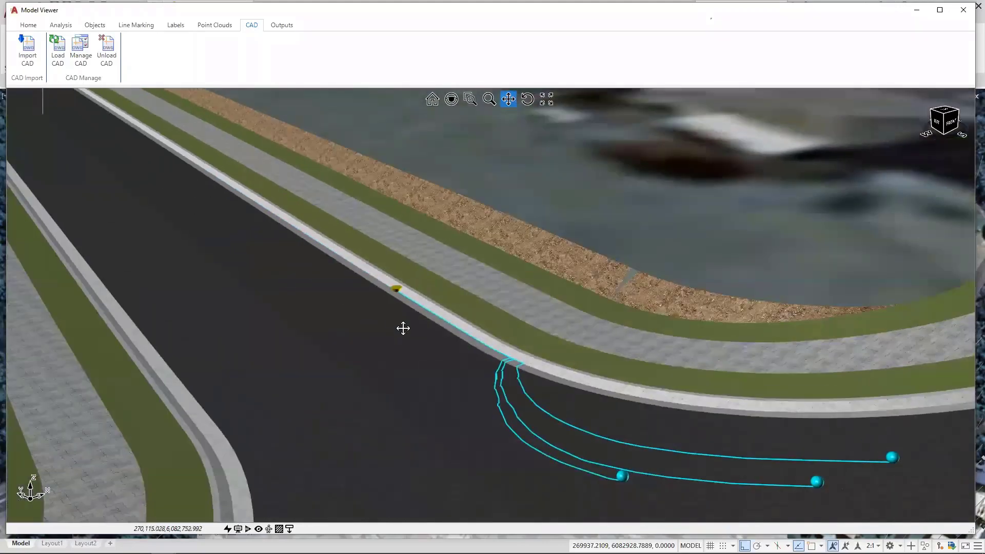
{"action": "mouse_move", "coordinate": [403, 328]}
{"action": "middle_mouse_down", "text": "shift"}
{"action": "mouse_move", "coordinate": [450, 329]}
{"action": "mouse_move", "coordinate": [530, 294]}
{"action": "middle_mouse_up", "text": "shift"}
{"action": "scroll", "coordinate": [498, 311], "scroll_direction": "down", "scroll_amount": 2}
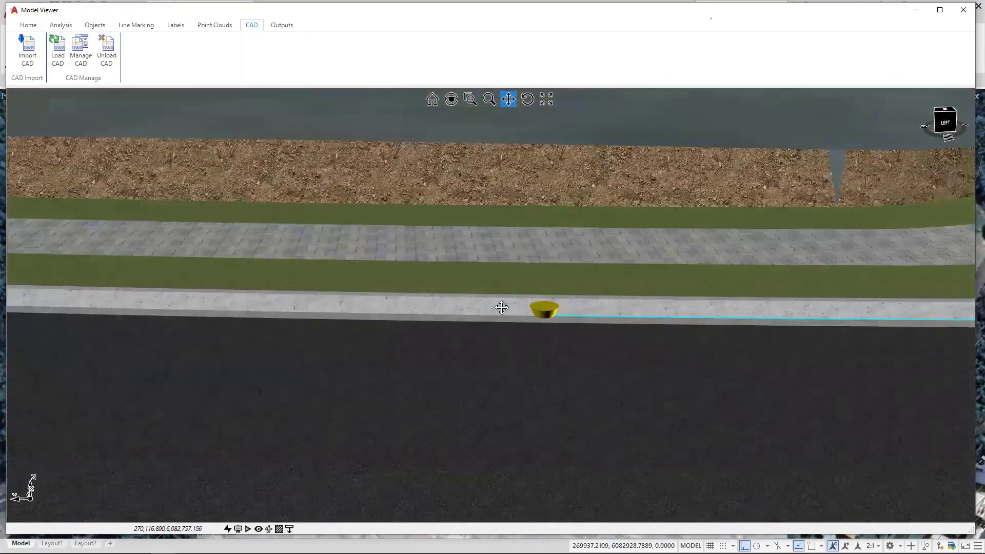
{"action": "scroll", "coordinate": [502, 308], "scroll_direction": "down", "scroll_amount": 2}
{"action": "right_click", "coordinate": [382, 342]}
{"action": "left_click", "coordinate": [408, 471]}
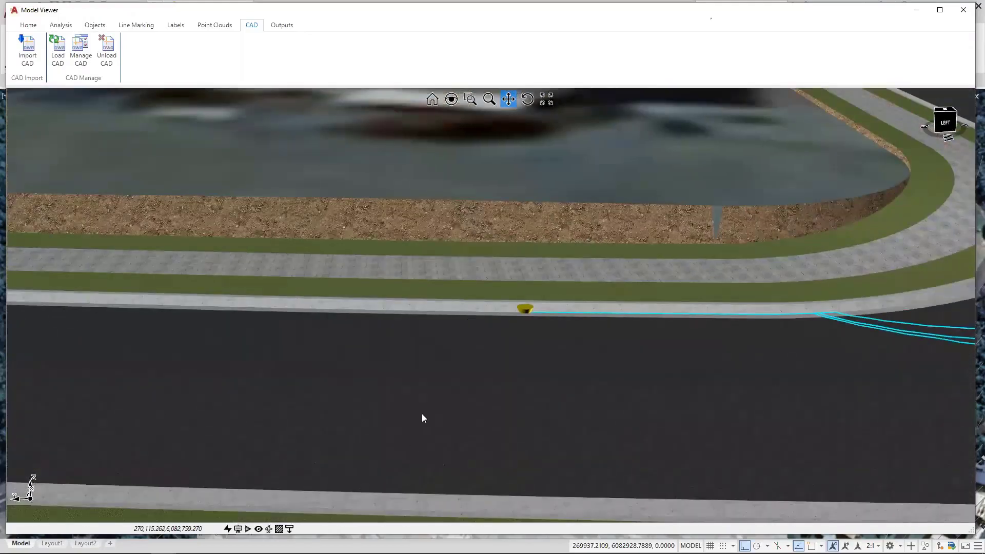
{"action": "right_click", "coordinate": [484, 359]}
{"action": "left_click", "coordinate": [513, 489]}
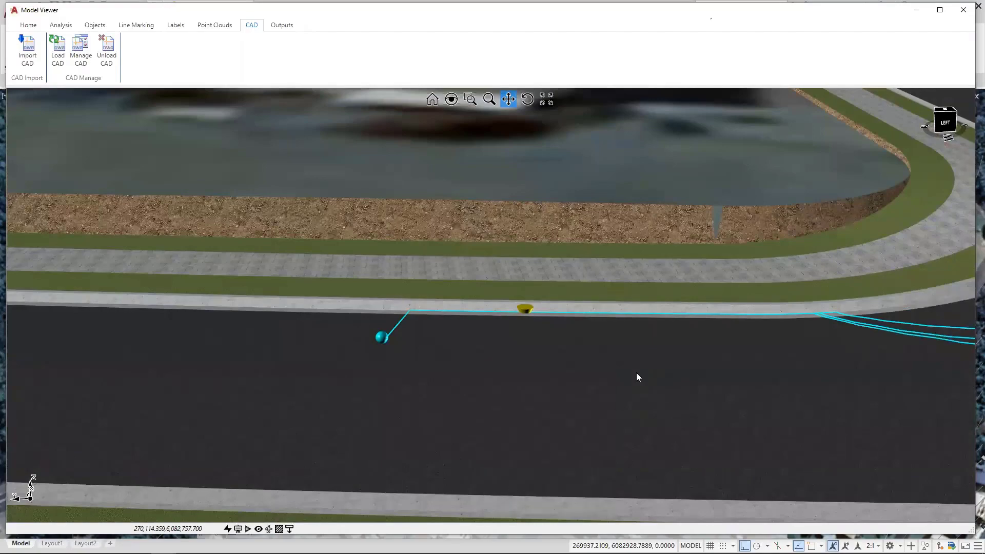
Add two more water drops on Road B between the end marker and the junction with Road A
{"action": "middle_click_drag", "start_coordinate": [554, 332], "coordinate": [441, 281], "text": "shift"}
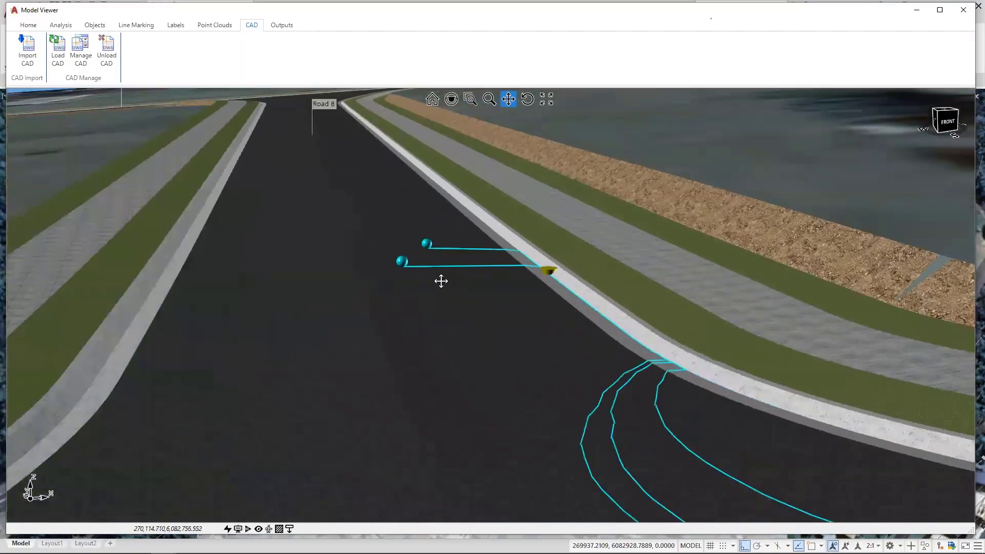
{"action": "right_click", "coordinate": [439, 351]}
{"action": "left_click", "coordinate": [492, 480]}
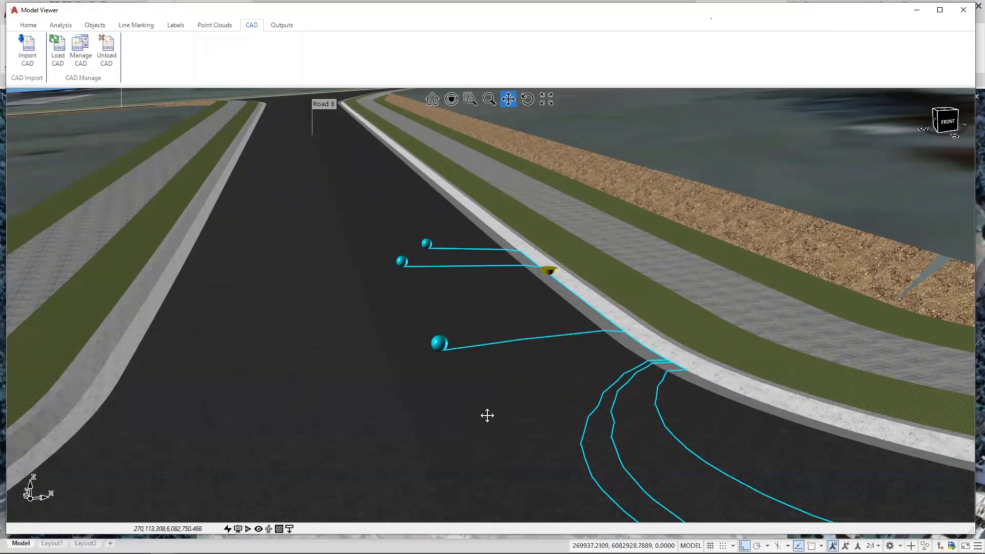
{"action": "mouse_move", "coordinate": [485, 414]}
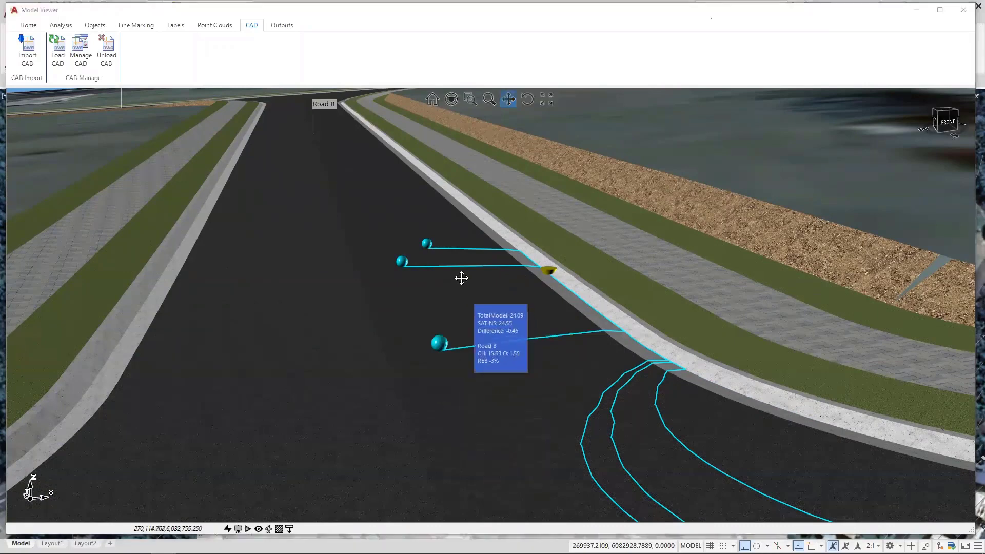
{"action": "right_click", "coordinate": [420, 295]}
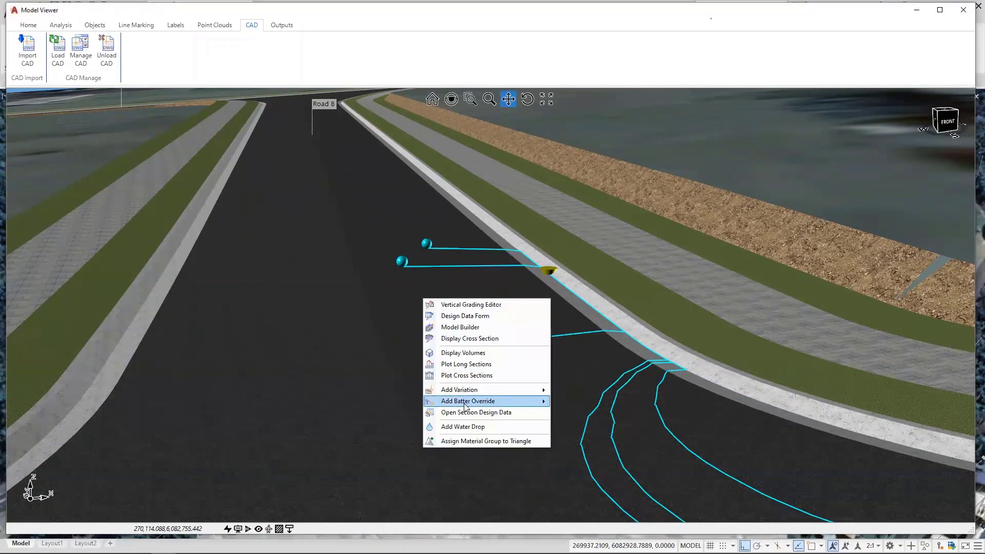
{"action": "left_click", "coordinate": [469, 425]}
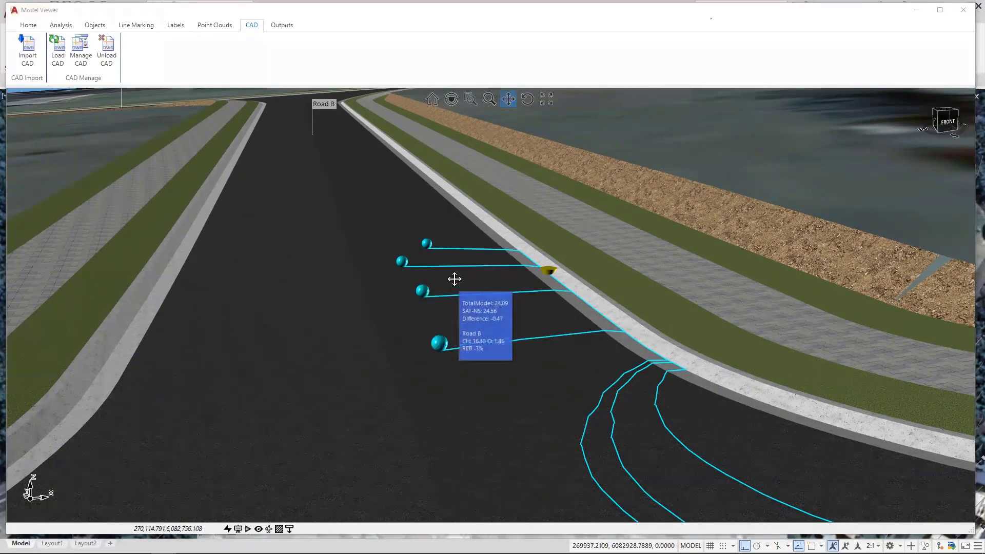
Review all the water drop paths around the junction and refresh the model to clear them
{"action": "scroll", "coordinate": [440, 269], "scroll_direction": "down", "scroll_amount": 4}
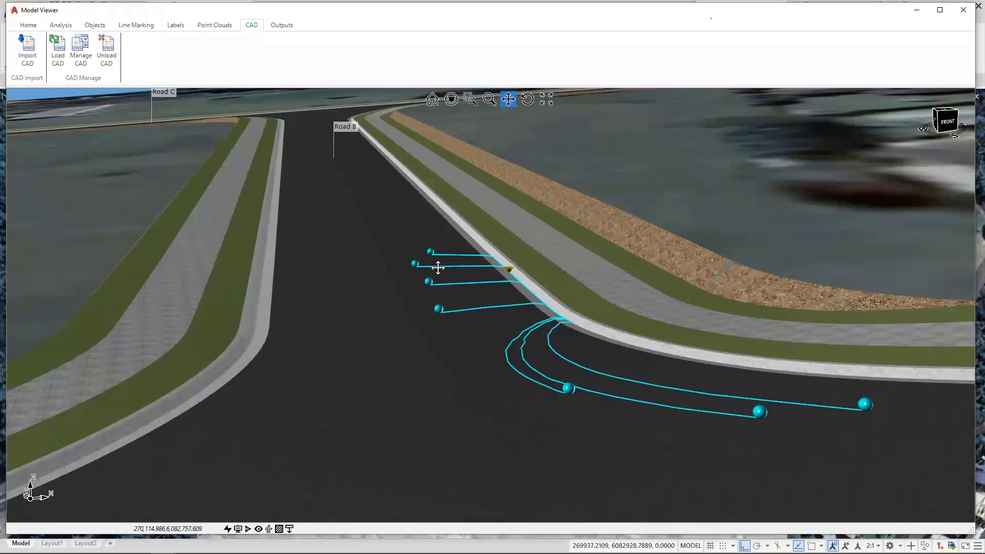
{"action": "scroll", "coordinate": [439, 256], "scroll_direction": "down", "scroll_amount": 3}
{"action": "scroll", "coordinate": [434, 254], "scroll_direction": "up", "scroll_amount": 5}
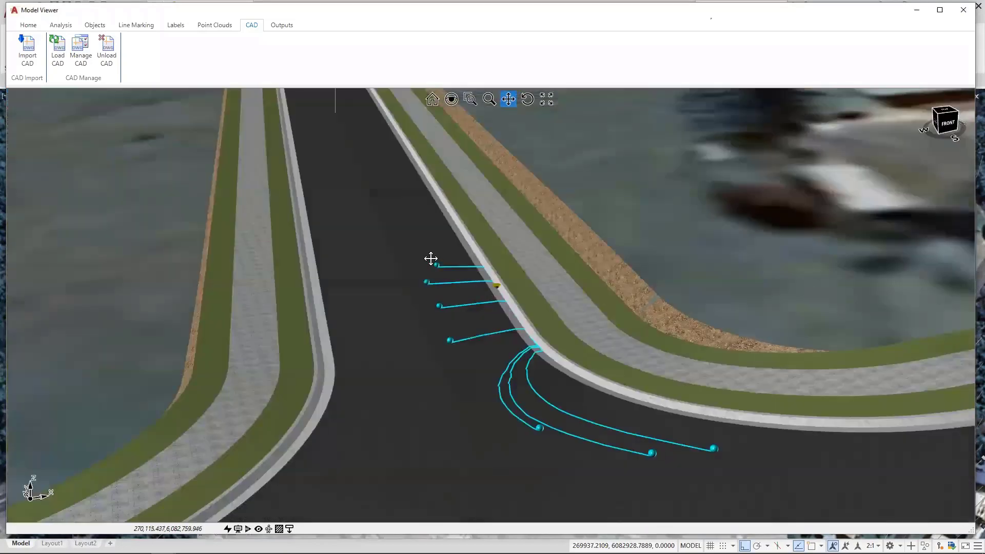
{"action": "left_click", "coordinate": [28, 24]}
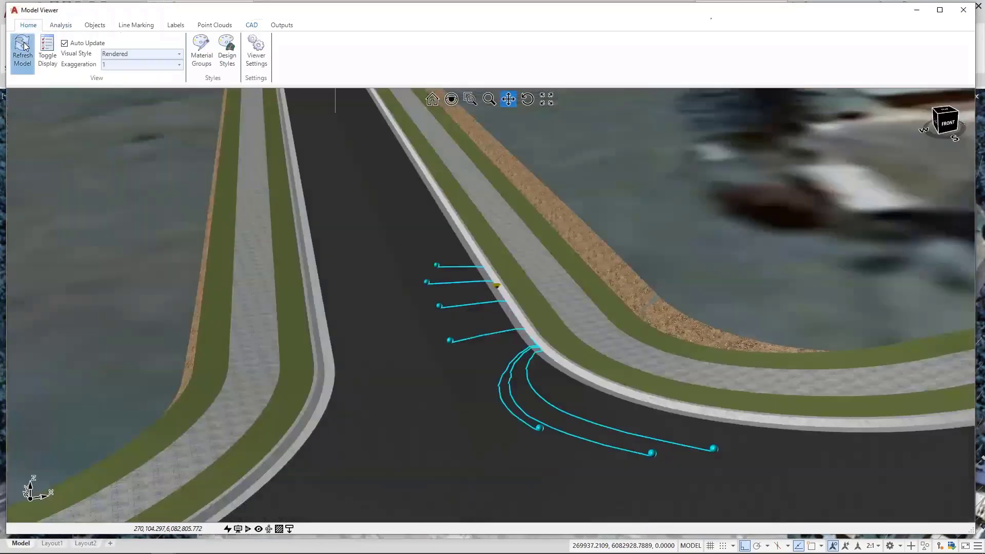
{"action": "left_click", "coordinate": [24, 46]}
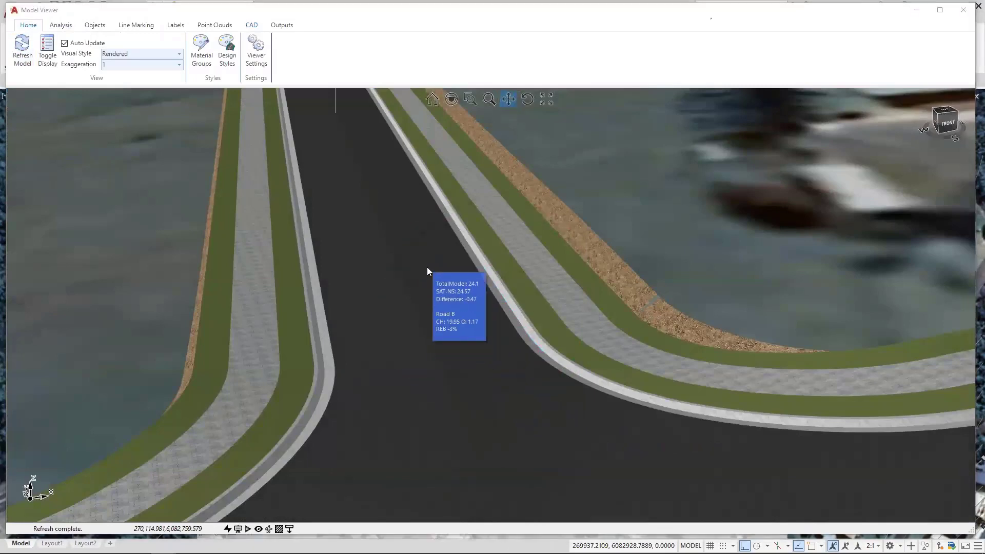
Tilt to a plan view and examine the network from Road A along Road B to Road C and Main Road
{"action": "scroll", "coordinate": [452, 291], "scroll_direction": "down", "scroll_amount": 5}
{"action": "middle_click_drag", "start_coordinate": [452, 290], "coordinate": [415, 296]}
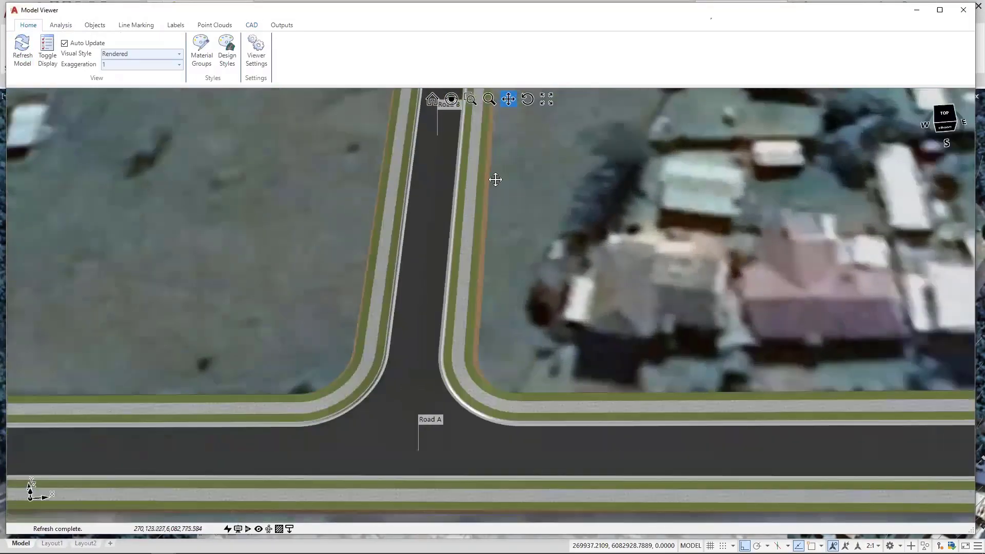
{"action": "left_click_drag", "start_coordinate": [496, 180], "coordinate": [523, 322]}
{"action": "scroll", "coordinate": [476, 241], "scroll_direction": "down", "scroll_amount": 1}
{"action": "left_click_drag", "start_coordinate": [445, 192], "coordinate": [576, 390]}
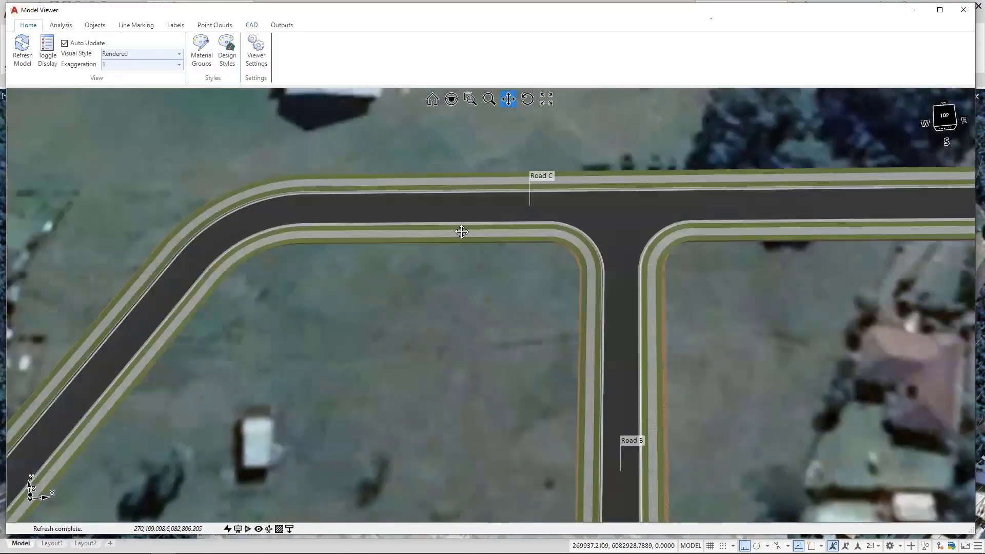
{"action": "left_click_drag", "start_coordinate": [397, 201], "coordinate": [514, 305]}
{"action": "scroll", "coordinate": [548, 330], "scroll_direction": "down", "scroll_amount": 3}
{"action": "scroll", "coordinate": [515, 309], "scroll_direction": "down", "scroll_amount": 1}
{"action": "scroll", "coordinate": [514, 309], "scroll_direction": "down", "scroll_amount": 1}
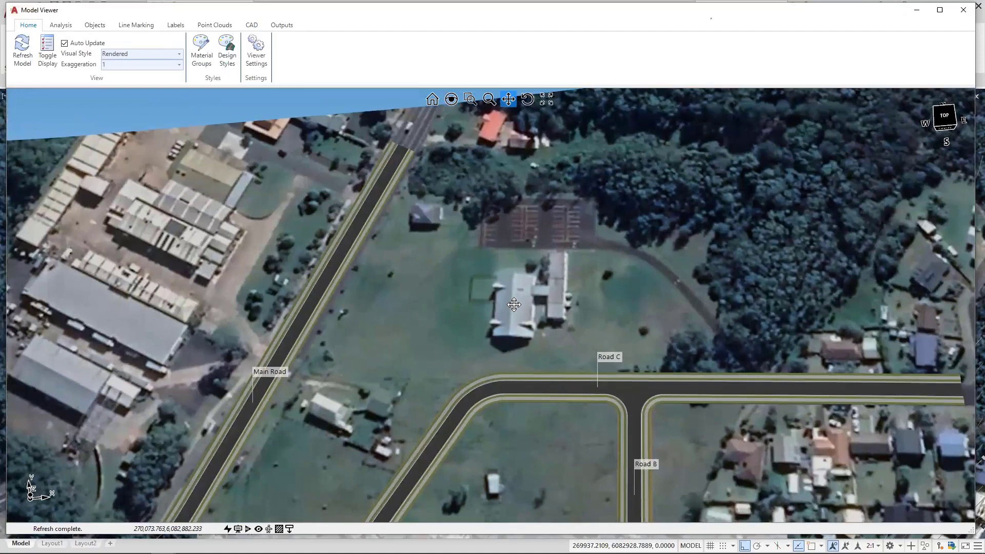
{"action": "mouse_move", "coordinate": [514, 305]}
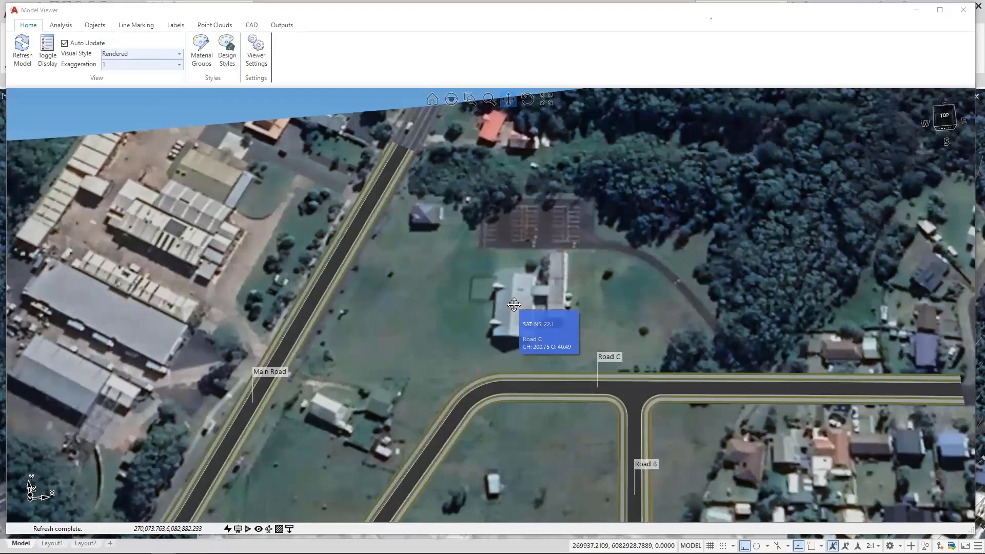
{"action": "left_click_drag", "start_coordinate": [486, 281], "coordinate": [474, 265]}
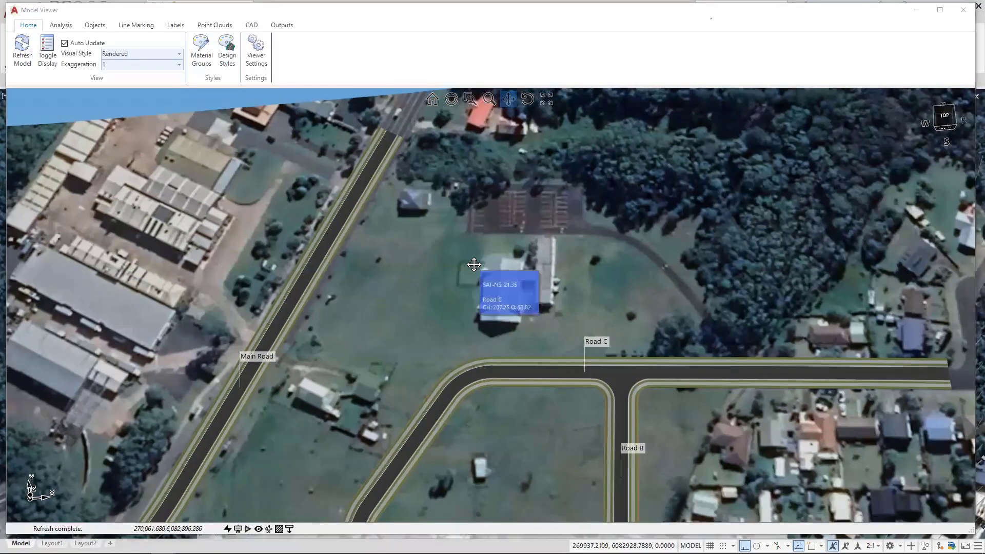
Start an object import and browse for the model file in D:\_Webcasts\Model Viewer Tips and Tricks
{"action": "left_click_drag", "start_coordinate": [474, 265], "coordinate": [398, 320]}
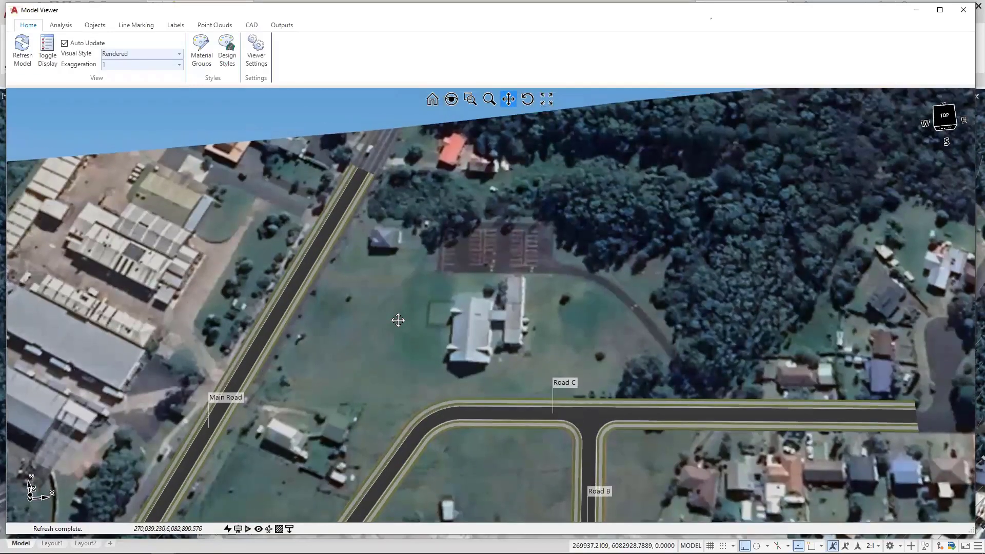
{"action": "left_click", "coordinate": [99, 27]}
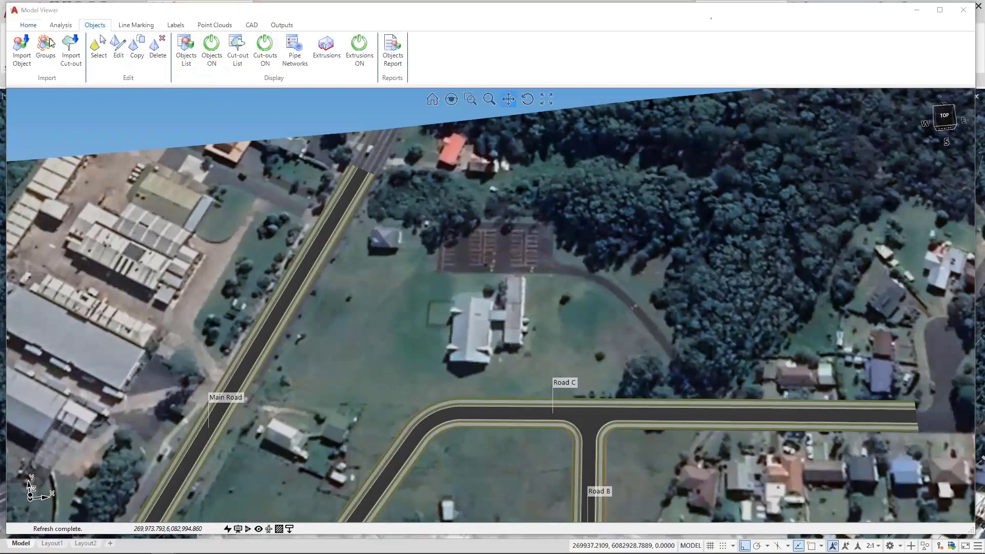
{"action": "left_click", "coordinate": [23, 61]}
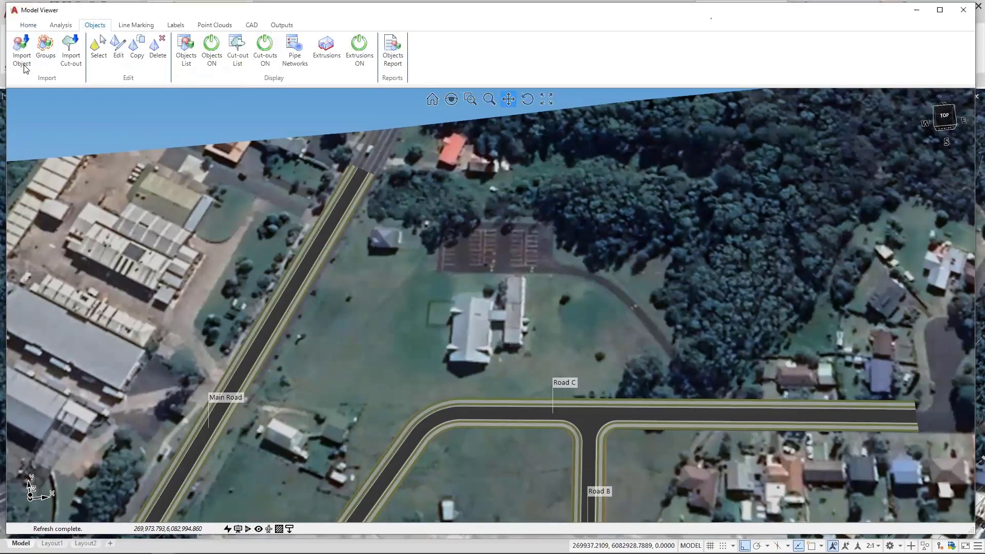
{"action": "left_click_drag", "start_coordinate": [467, 178], "coordinate": [522, 219]}
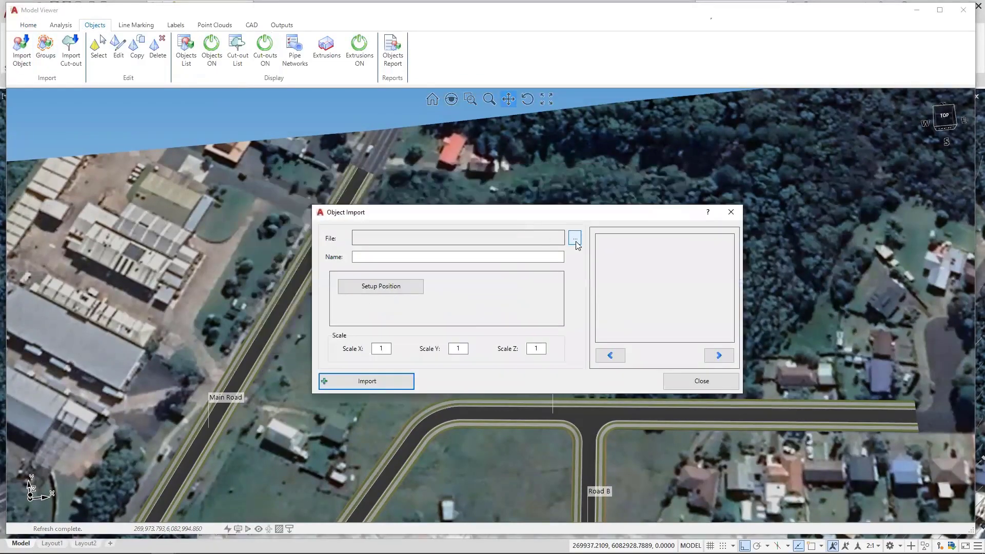
{"action": "left_click", "coordinate": [574, 239]}
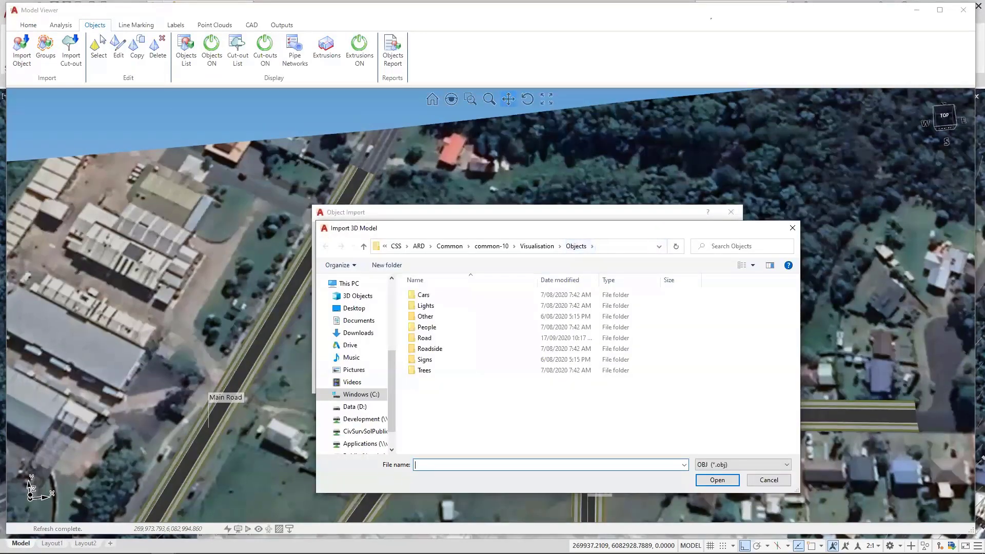
{"action": "left_click", "coordinate": [620, 250]}
{"action": "type", "text": "D:\\_Webcasts\\Model Viewer Tips and Tricks"}
{"action": "key", "text": "Return"}
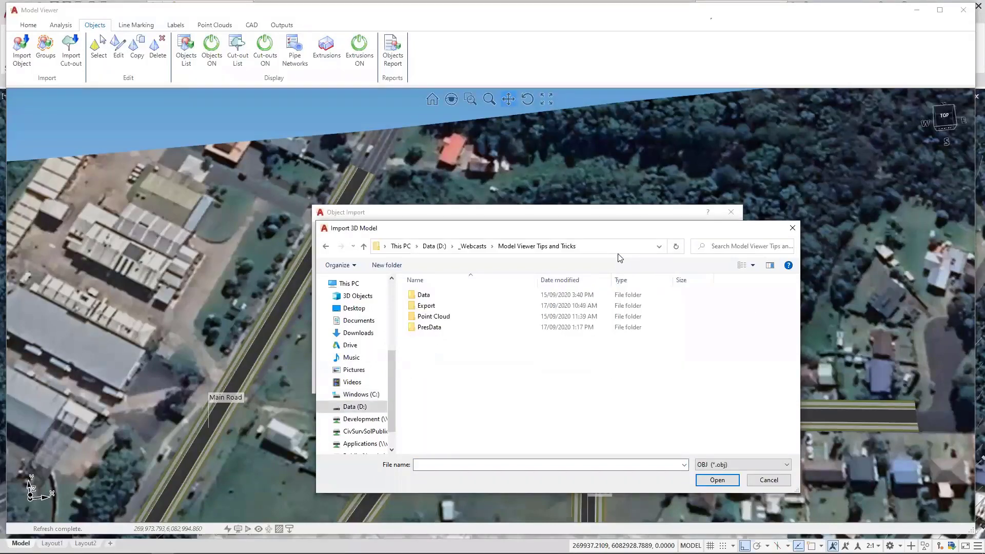
{"action": "left_click_drag", "start_coordinate": [590, 234], "coordinate": [617, 213]}
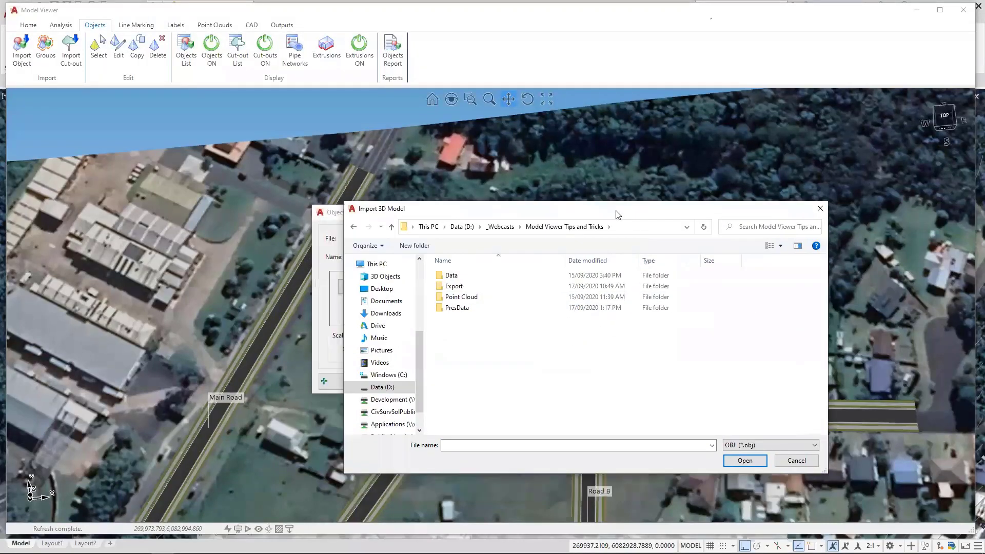
Filter for IFC files, choose Hotel.ifc as the model to import and name the object Hotel
{"action": "left_click", "coordinate": [757, 446]}
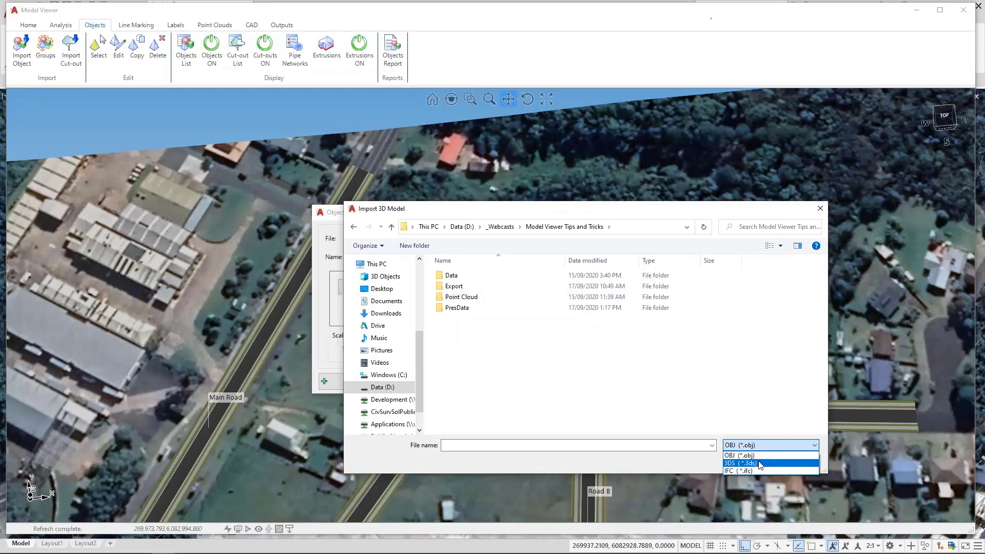
{"action": "left_click", "coordinate": [743, 471]}
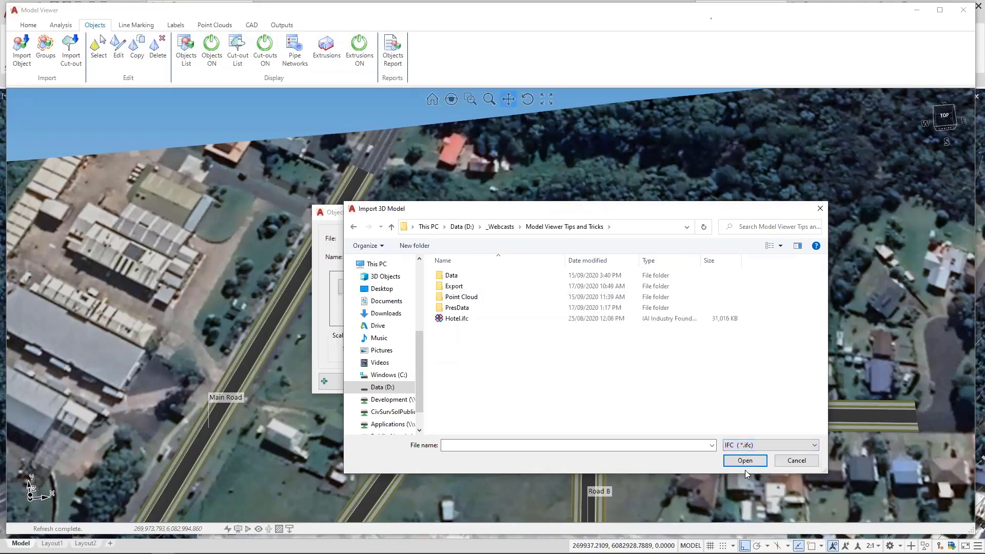
{"action": "left_click", "coordinate": [460, 320]}
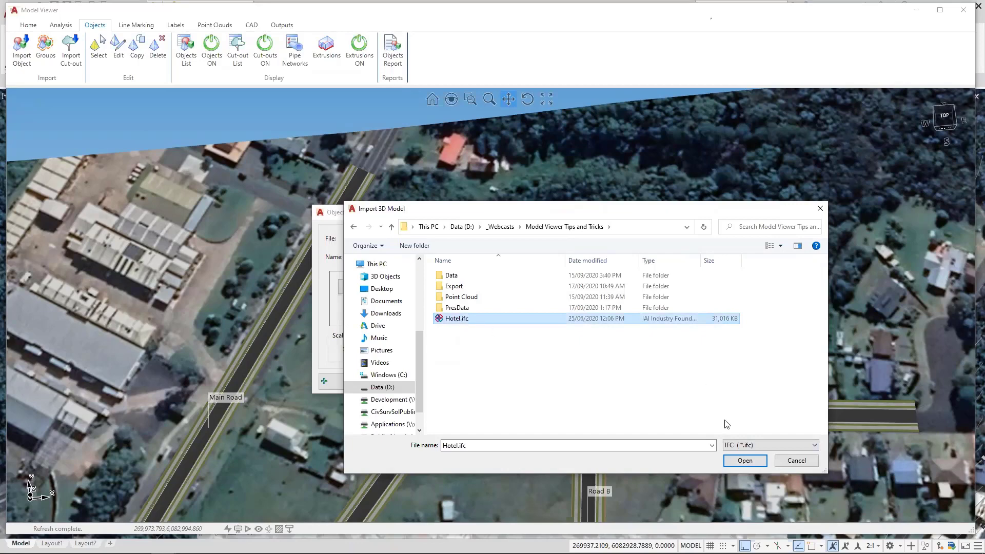
{"action": "left_click", "coordinate": [744, 460]}
{"action": "left_click", "coordinate": [457, 257]}
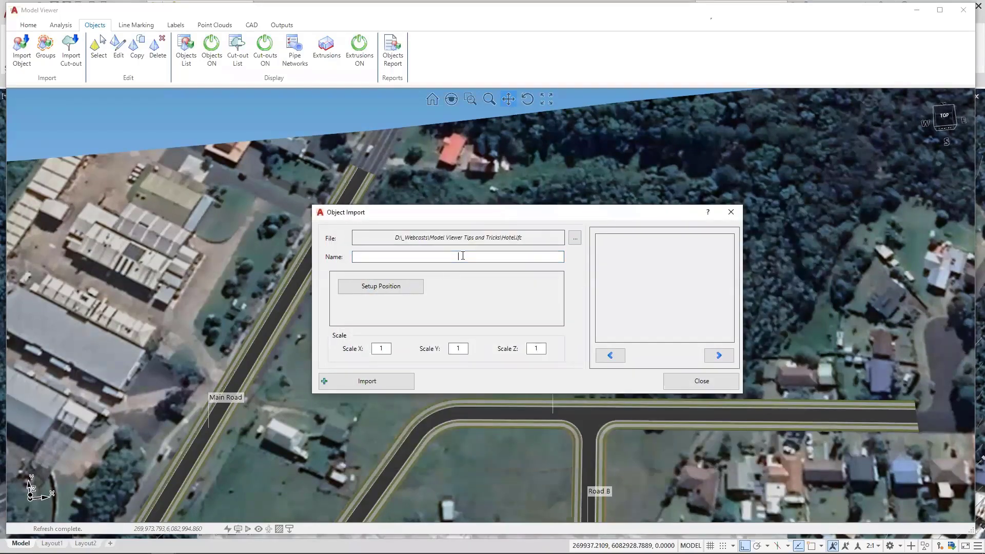
{"action": "type", "text": "Hotel"}
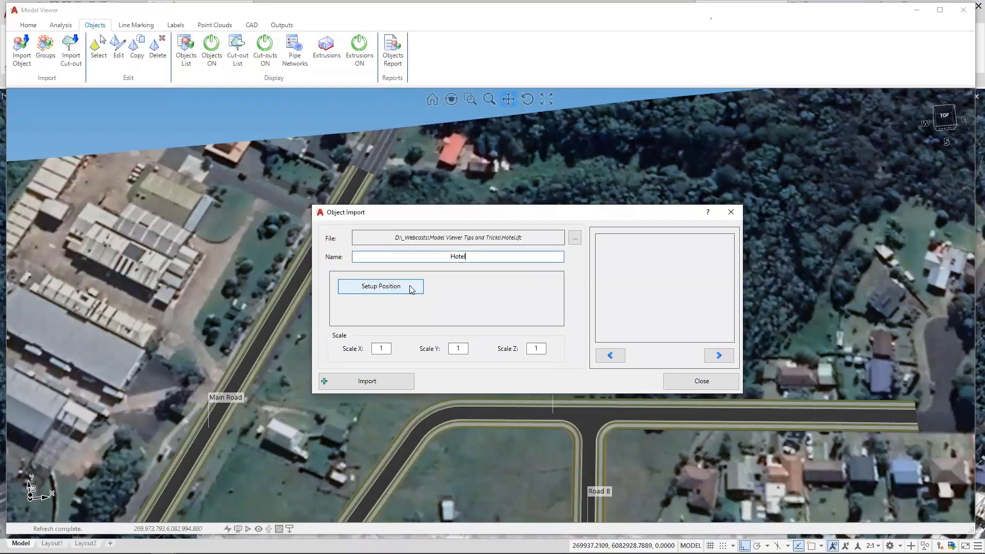
Set the hotel's horizontal position by picking a point on the proposed hotel lot at about X 270078.086, Y 6082887.531
{"action": "left_click", "coordinate": [412, 290]}
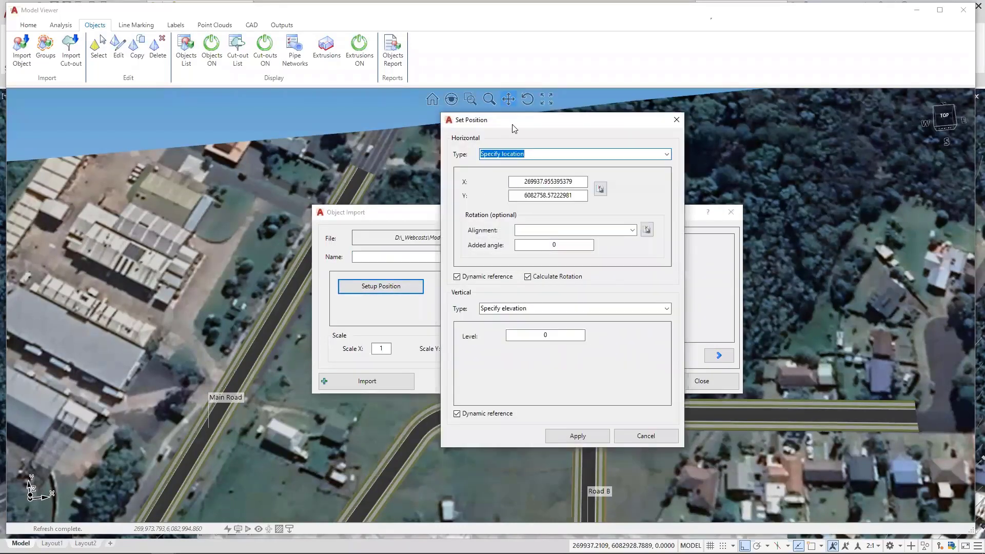
{"action": "left_click_drag", "start_coordinate": [513, 128], "coordinate": [511, 147]}
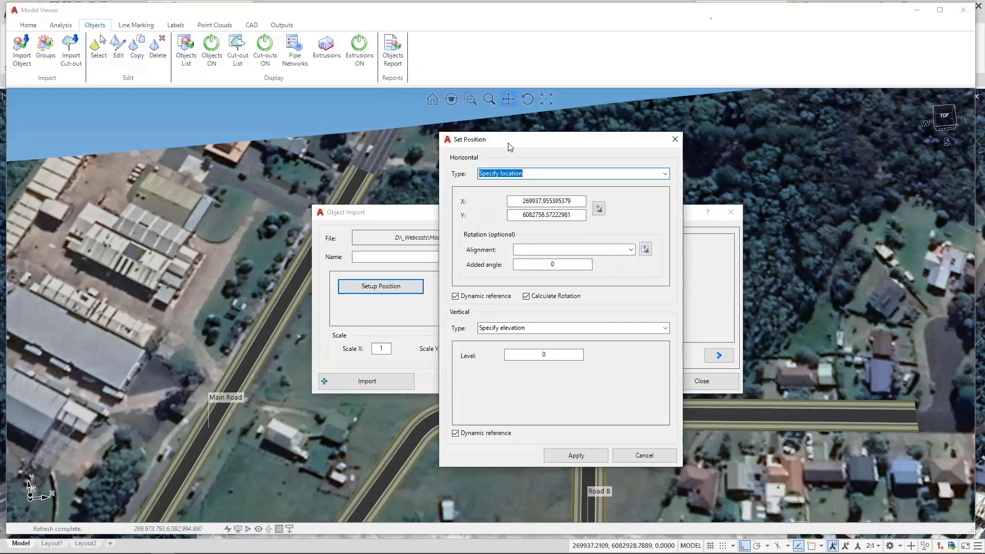
{"action": "left_click_drag", "start_coordinate": [511, 148], "coordinate": [552, 148]}
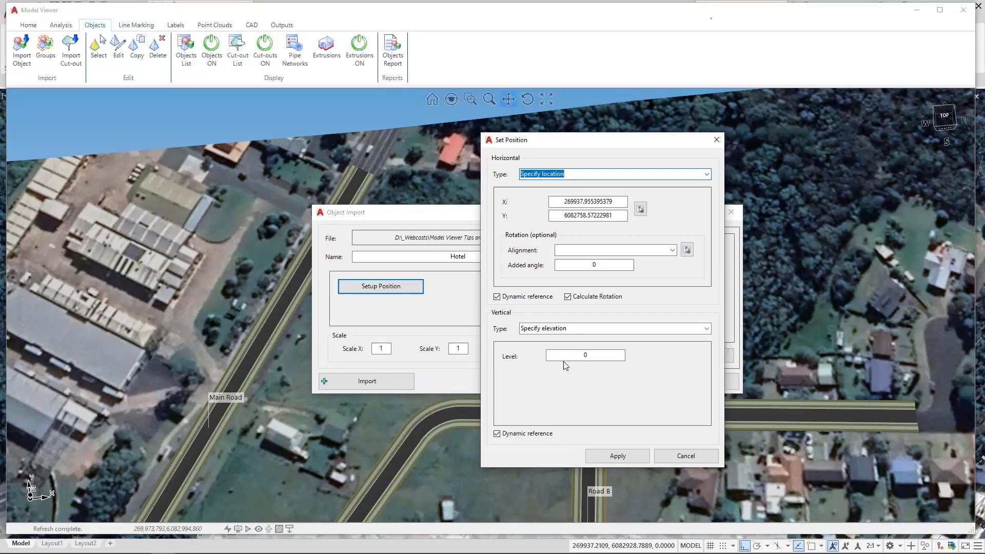
{"action": "left_click", "coordinate": [640, 208]}
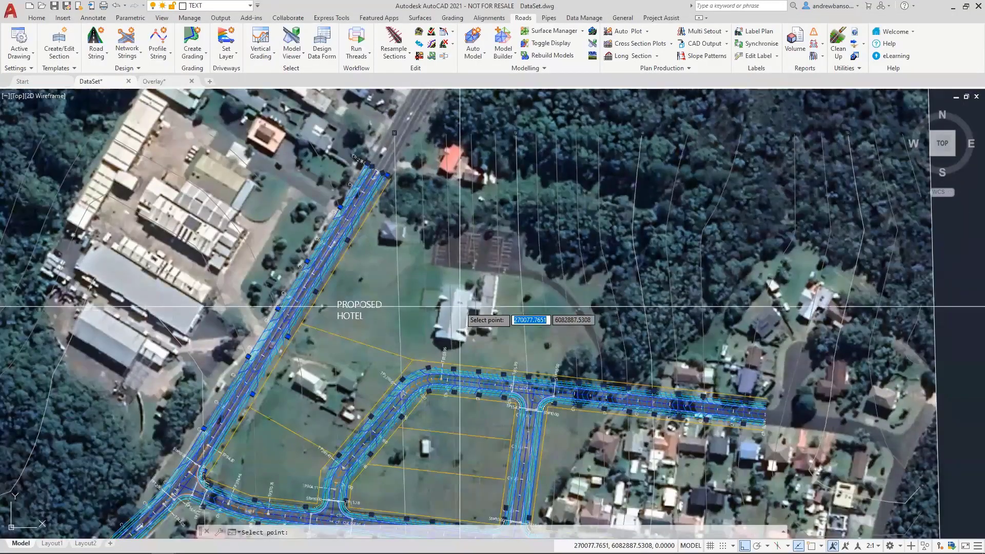
{"action": "left_click", "coordinate": [461, 307]}
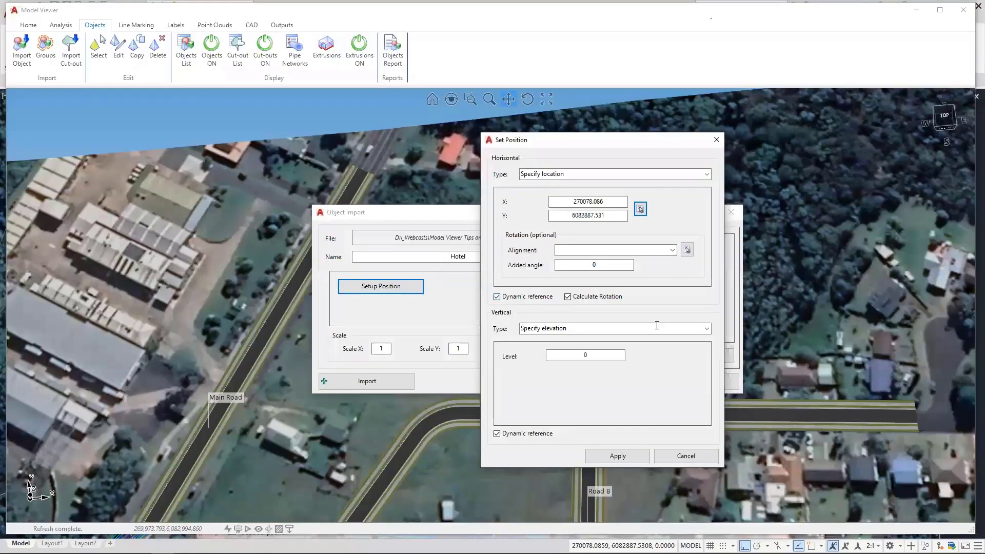
Reference the hotel's elevation to the SAT-NS surface, apply the position and import the model
{"action": "left_click", "coordinate": [706, 330]}
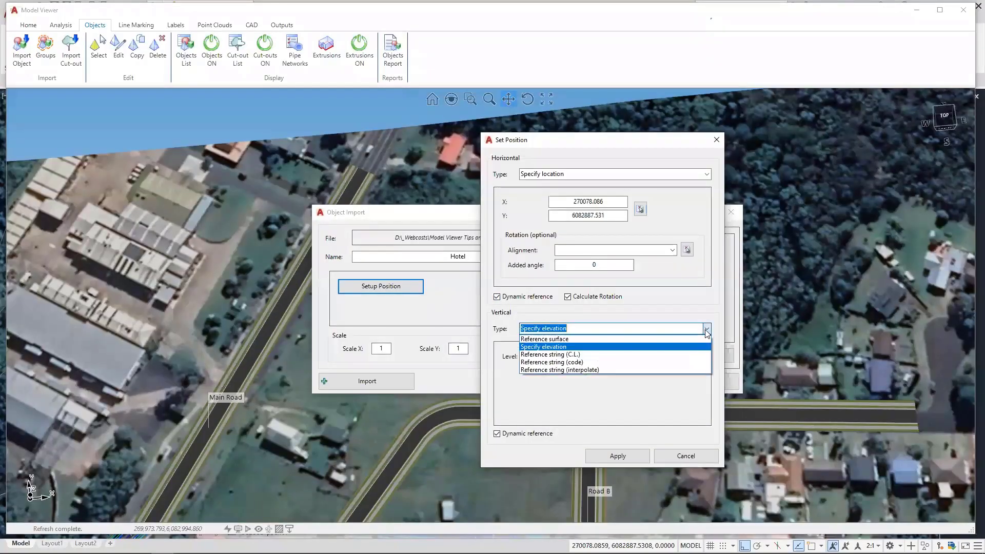
{"action": "left_click", "coordinate": [595, 339]}
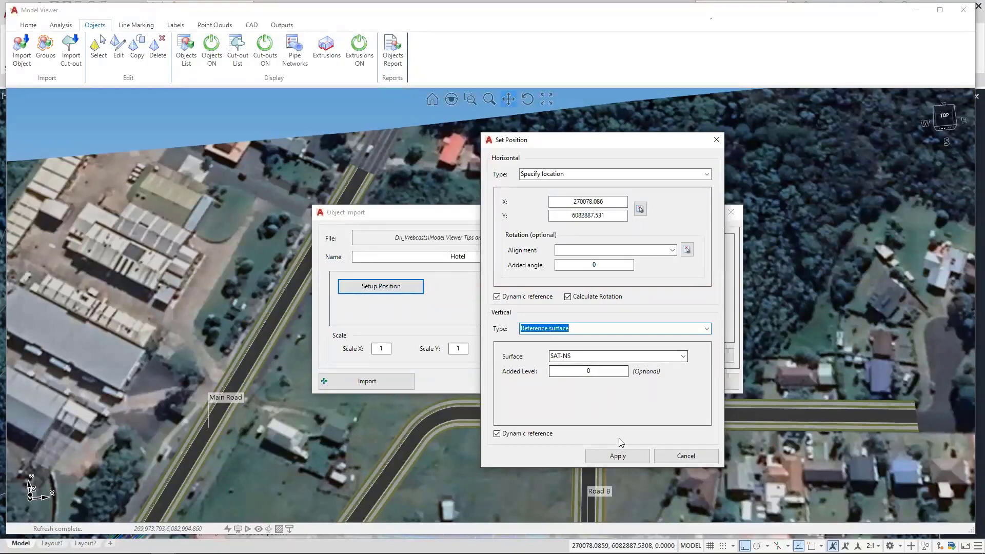
{"action": "left_click", "coordinate": [618, 455]}
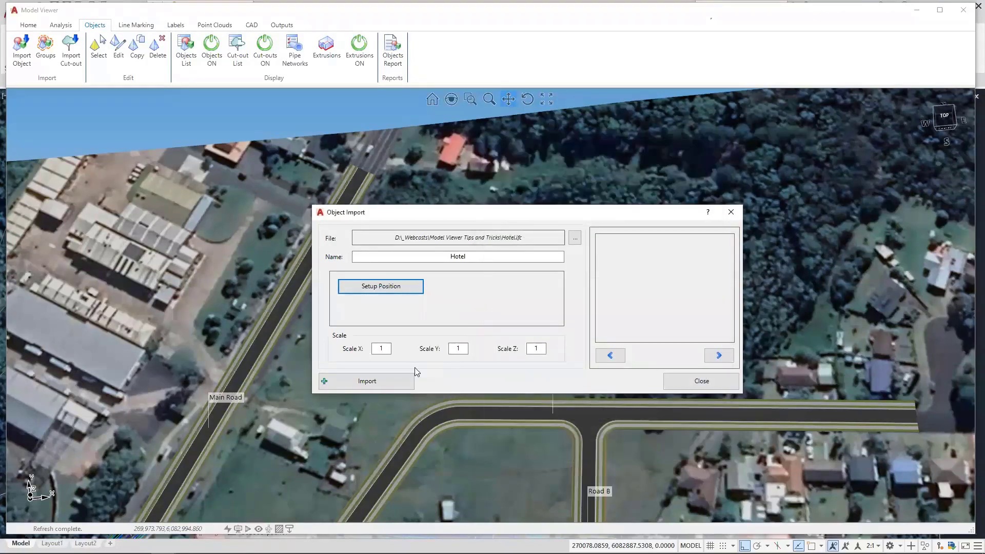
{"action": "left_click", "coordinate": [375, 384]}
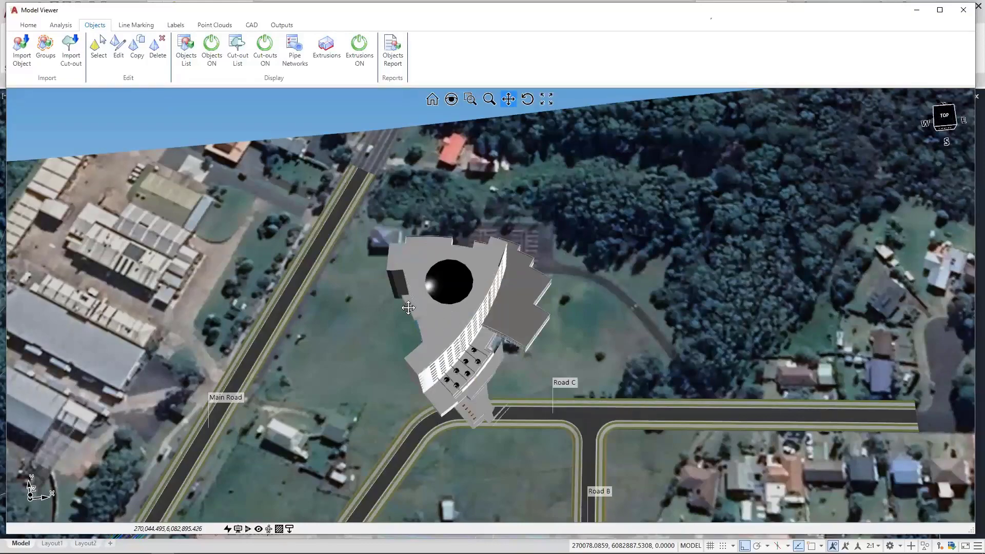
Move the imported hotel north and rotate it counterclockwise so that it sits within its lot, clear of Road C
{"action": "left_click_drag", "start_coordinate": [409, 307], "coordinate": [518, 325]}
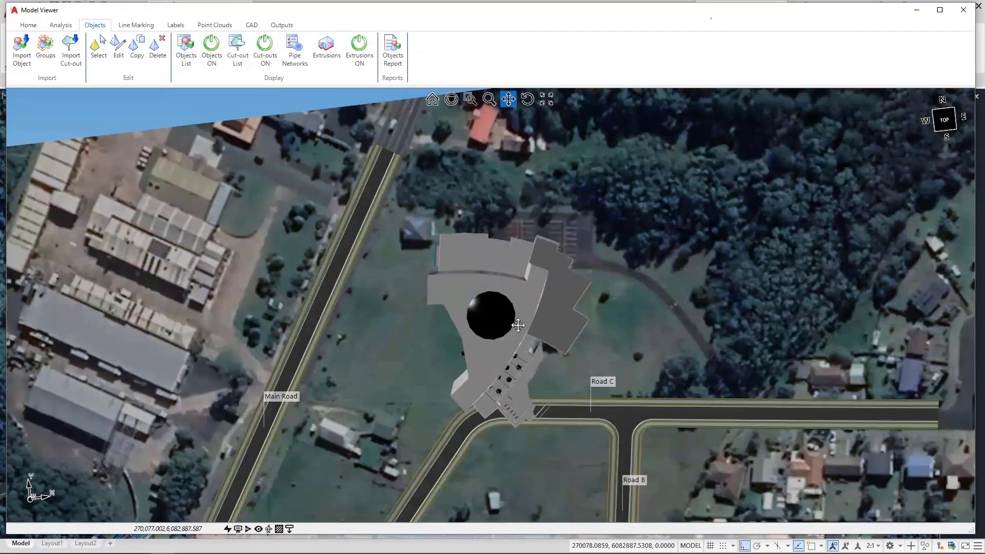
{"action": "mouse_move", "coordinate": [519, 325]}
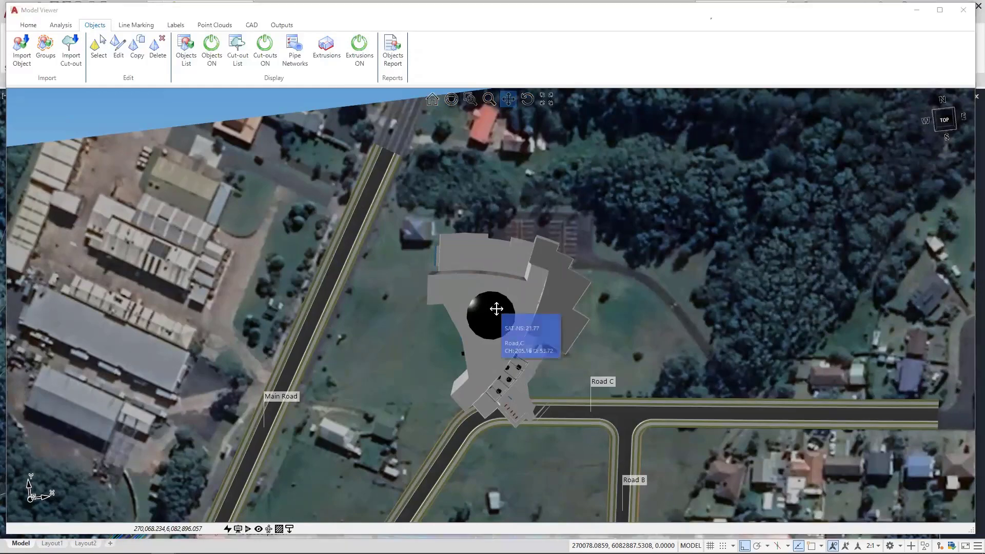
{"action": "left_click_drag", "start_coordinate": [490, 292], "coordinate": [482, 294]}
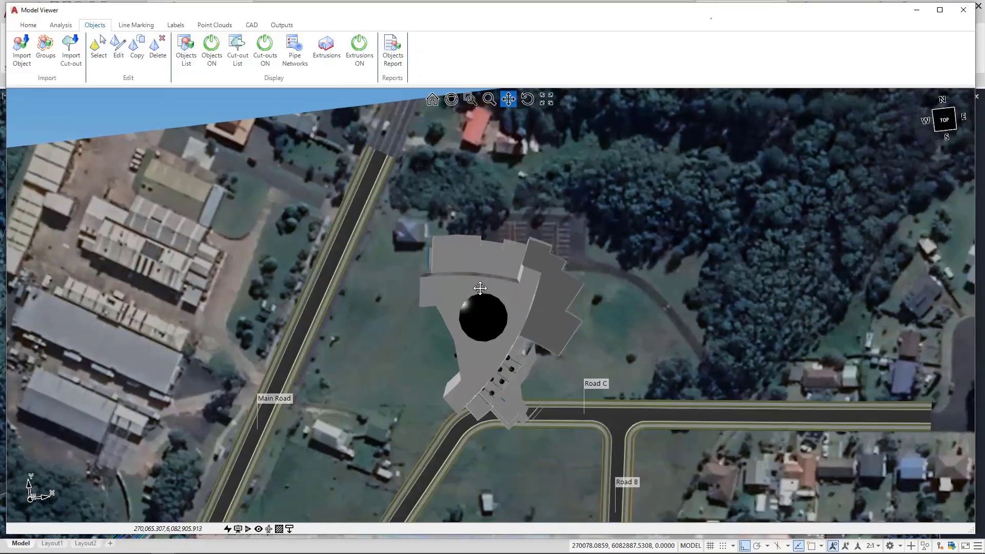
{"action": "left_click", "coordinate": [97, 61]}
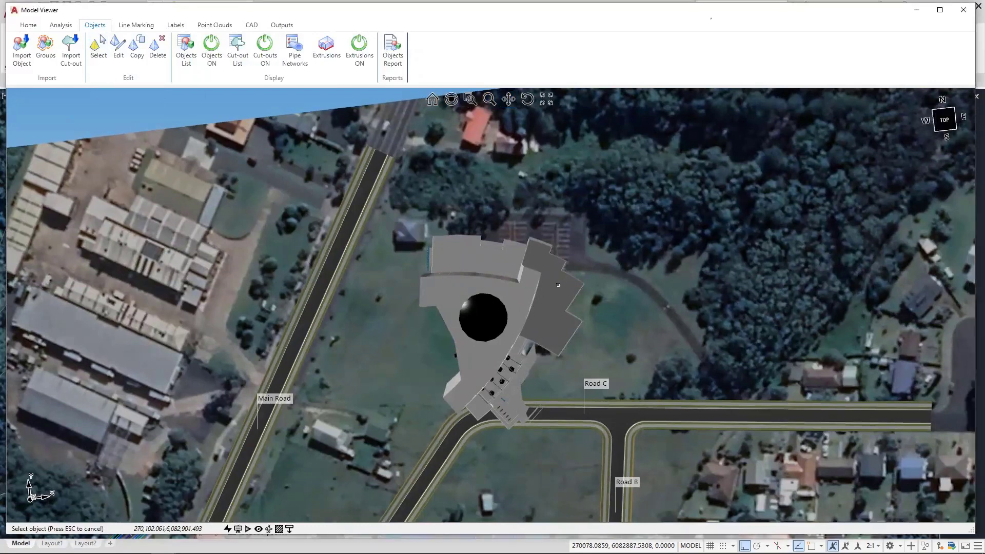
{"action": "left_click", "coordinate": [530, 343]}
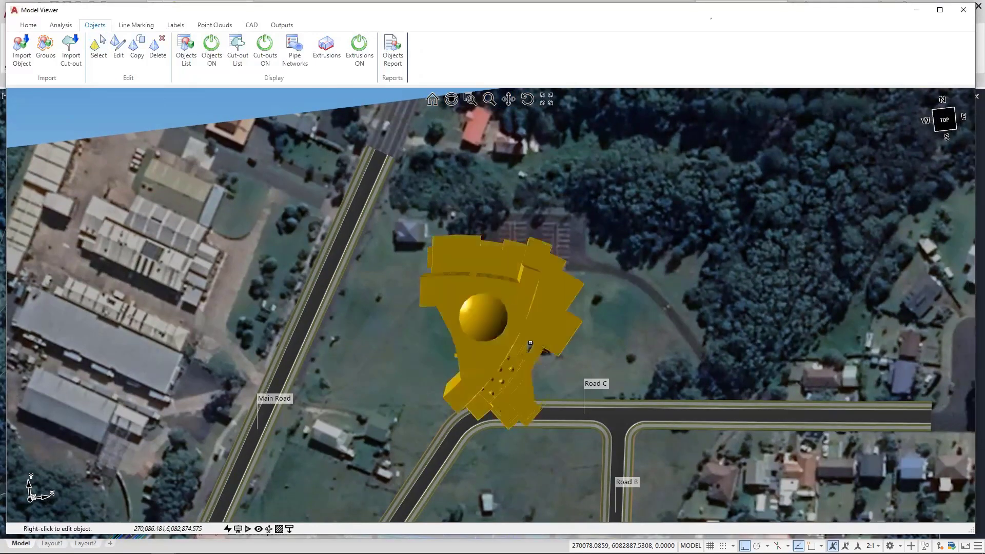
{"action": "right_click", "coordinate": [522, 310]}
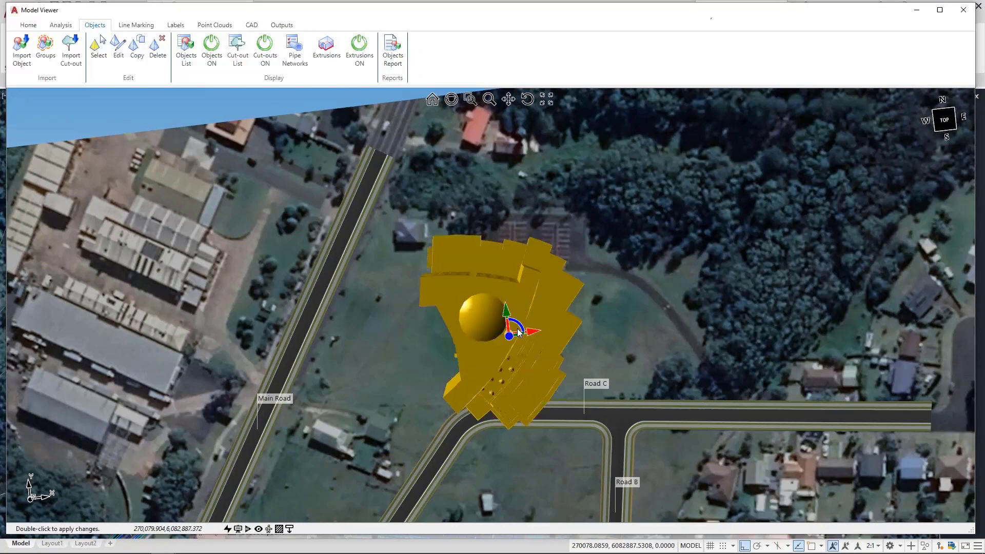
{"action": "mouse_move", "coordinate": [519, 333]}
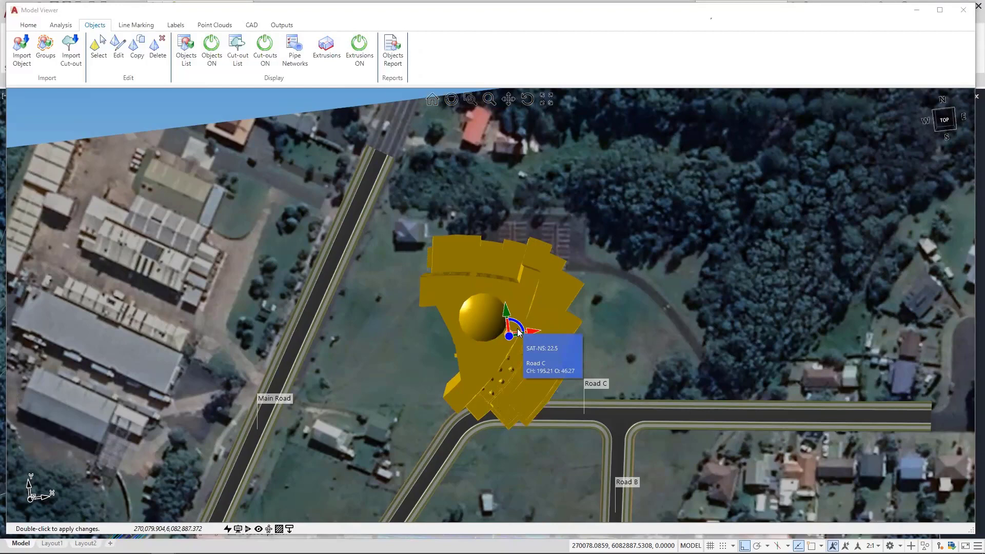
{"action": "left_click_drag", "start_coordinate": [507, 312], "coordinate": [506, 259]}
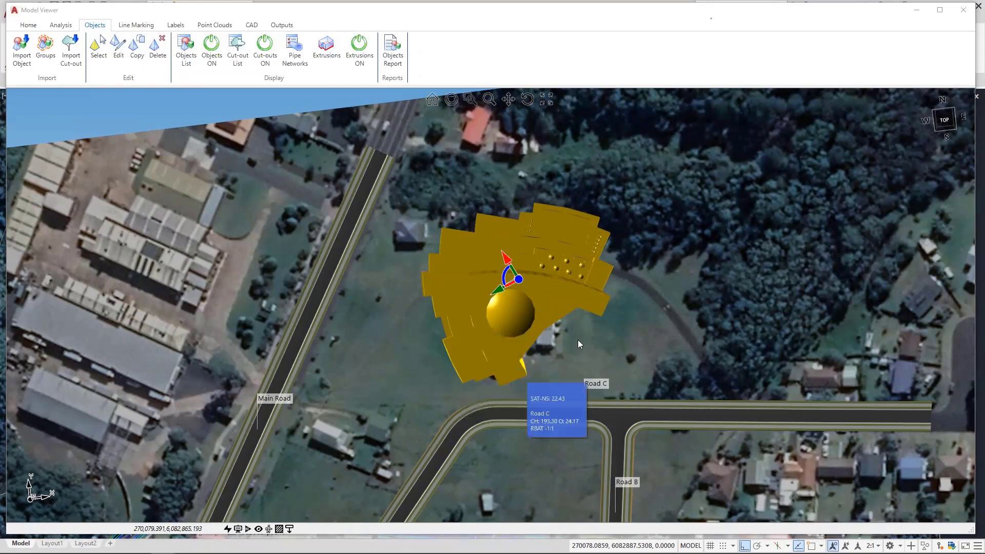
{"action": "key", "text": "Escape"}
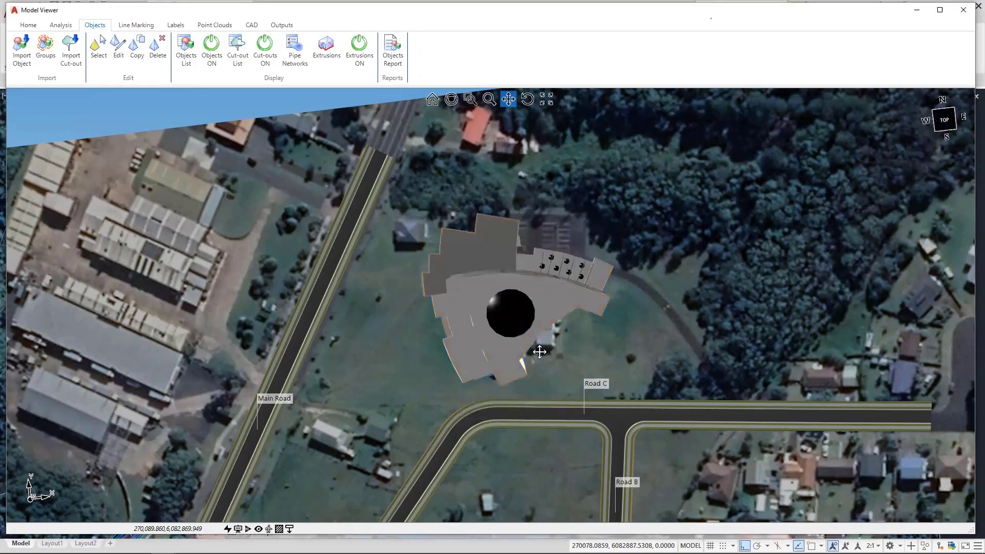
Examine the repositioned hotel from several sides, checking its facades and how it sits beside Main Road and Road C
{"action": "middle_click_drag", "start_coordinate": [539, 352], "coordinate": [556, 263]}
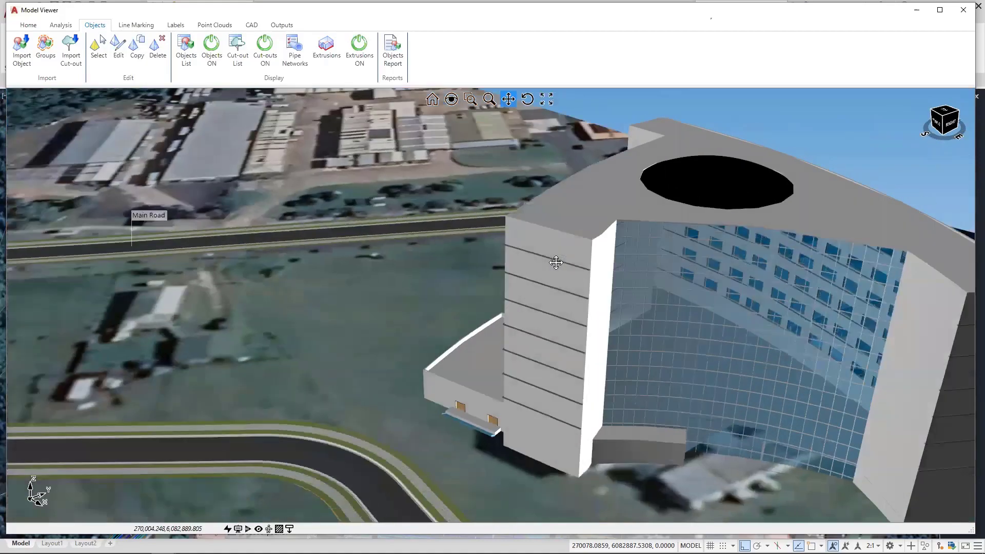
{"action": "scroll", "coordinate": [556, 263], "scroll_direction": "down", "scroll_amount": 5}
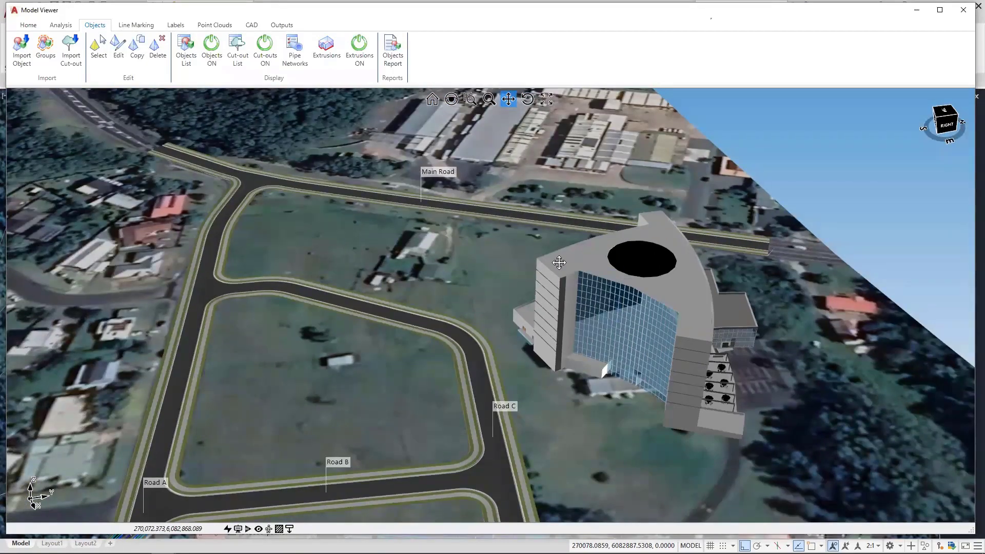
{"action": "mouse_move", "coordinate": [559, 262]}
{"action": "mouse_move", "coordinate": [616, 308]}
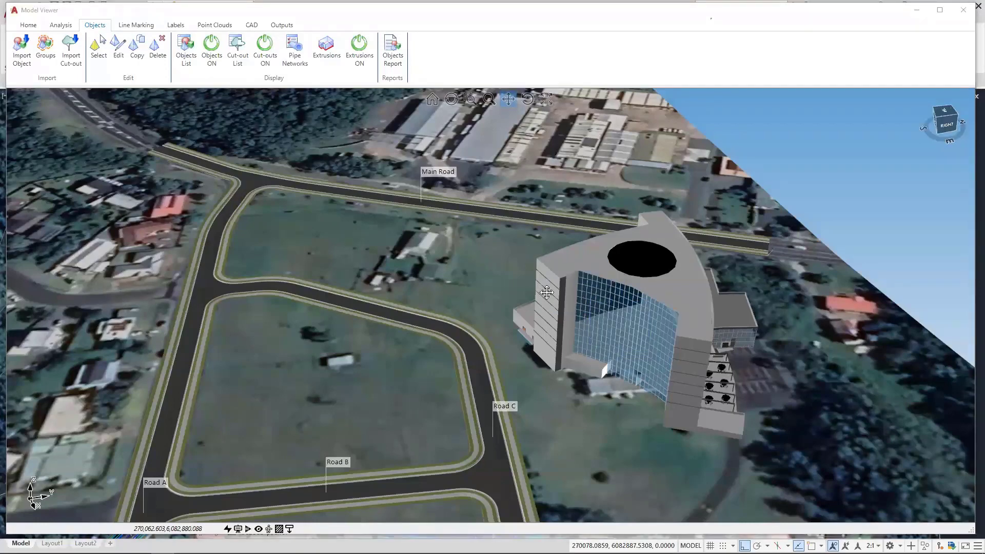
{"action": "middle_click_drag", "start_coordinate": [615, 308], "coordinate": [576, 299]}
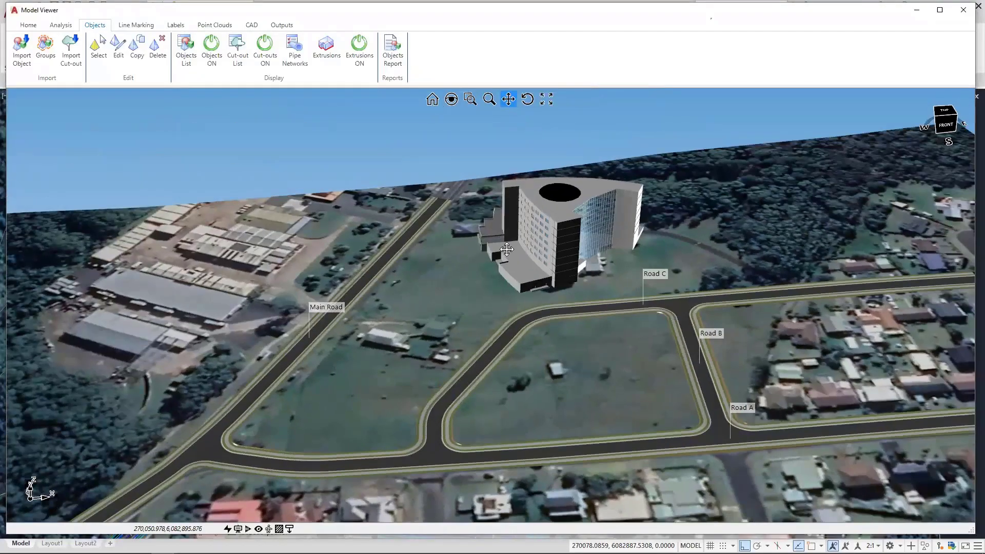
{"action": "middle_click_drag", "start_coordinate": [431, 255], "coordinate": [492, 234]}
{"action": "scroll", "coordinate": [541, 256], "scroll_direction": "up", "scroll_amount": 5}
{"action": "scroll", "coordinate": [563, 248], "scroll_direction": "up", "scroll_amount": 1}
{"action": "scroll", "coordinate": [492, 234], "scroll_direction": "down", "scroll_amount": 5}
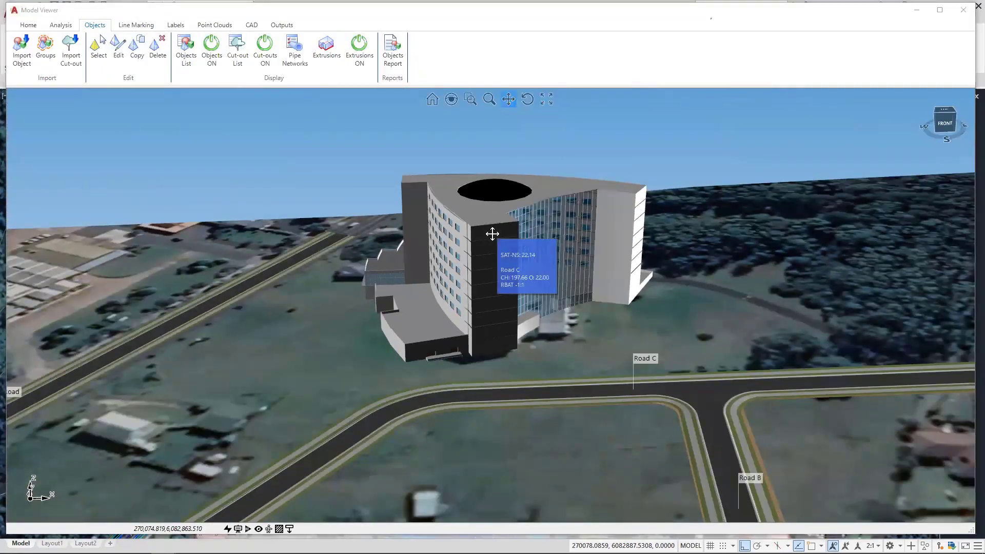
Examine the whole site from above, checking how the hotel and road network sit within the satellite terrain
{"action": "scroll", "coordinate": [413, 226], "scroll_direction": "down", "scroll_amount": 5}
{"action": "middle_click_drag", "start_coordinate": [420, 229], "coordinate": [427, 246]}
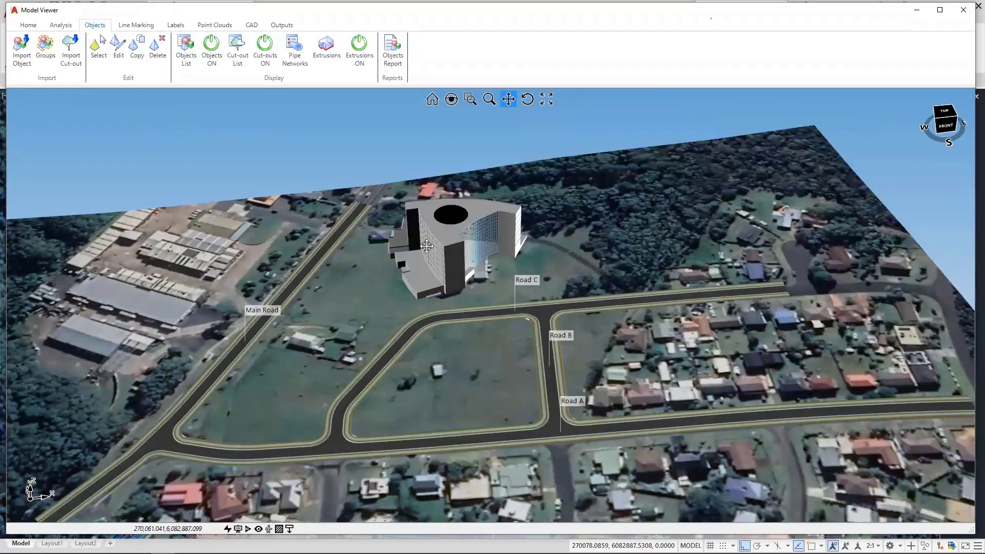
{"action": "mouse_move", "coordinate": [427, 246]}
{"action": "left_click_drag", "start_coordinate": [427, 246], "coordinate": [514, 228]}
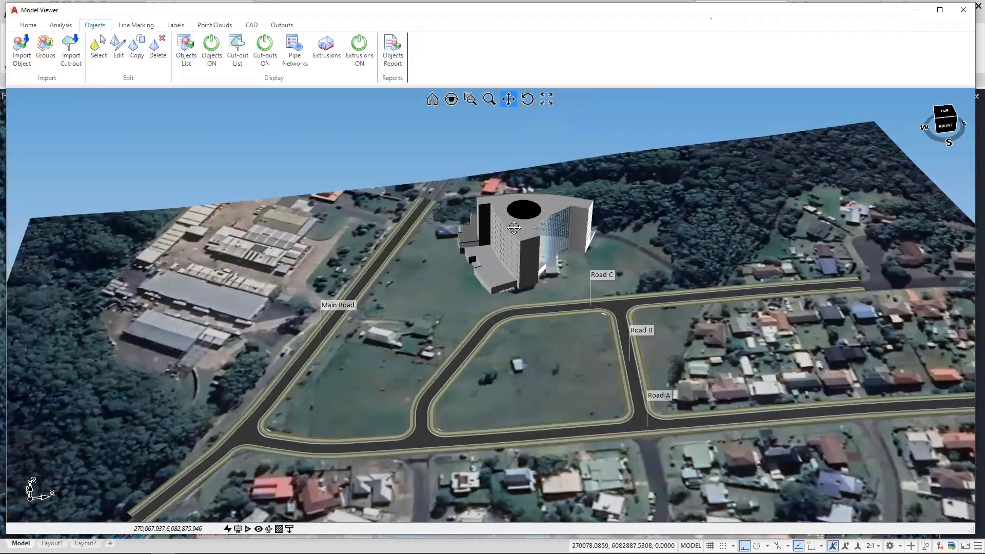
{"action": "mouse_move", "coordinate": [514, 228]}
{"action": "left_click_drag", "start_coordinate": [379, 274], "coordinate": [391, 270]}
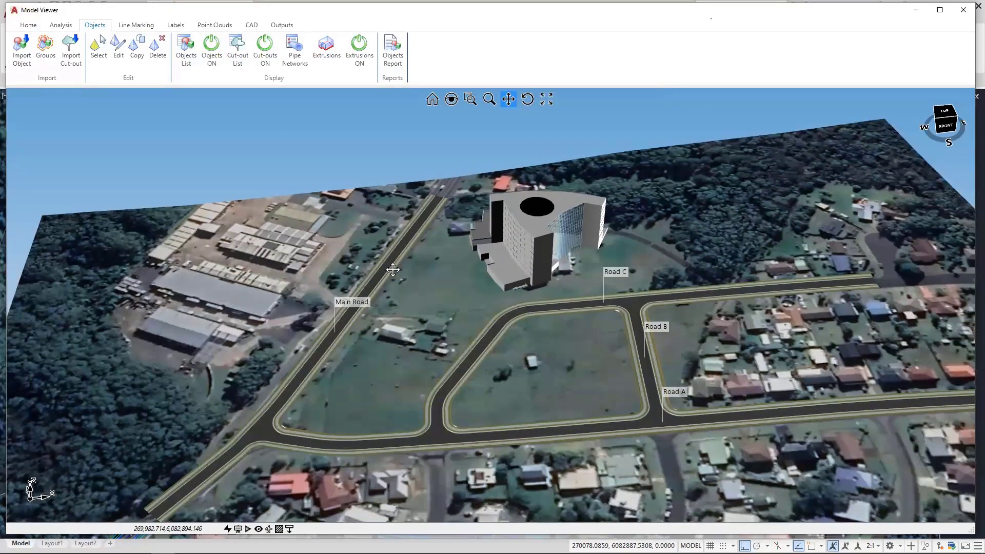
{"action": "scroll", "coordinate": [393, 269], "scroll_direction": "down", "scroll_amount": 4}
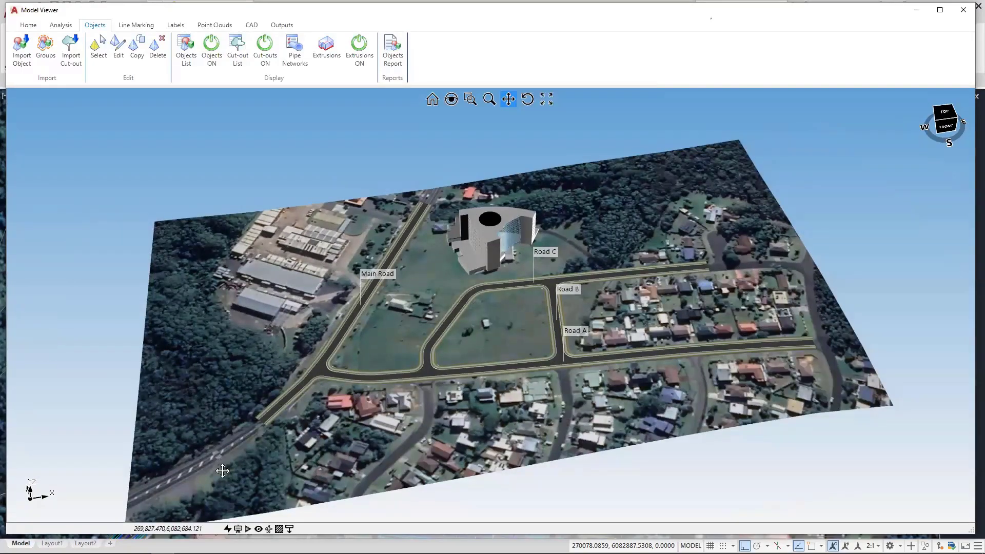
{"action": "mouse_move", "coordinate": [224, 552]}
{"action": "left_click", "coordinate": [138, 544]}
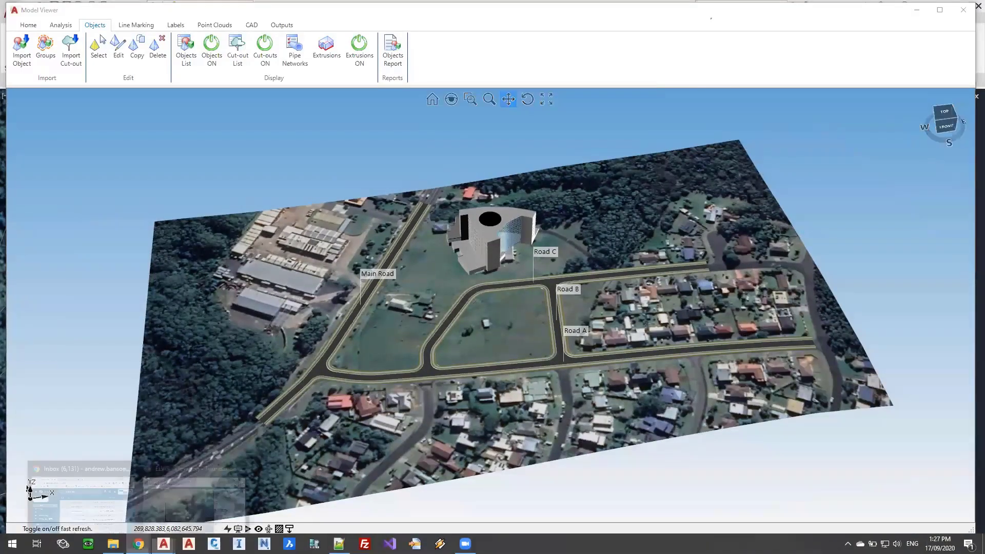
{"action": "left_click", "coordinate": [195, 494]}
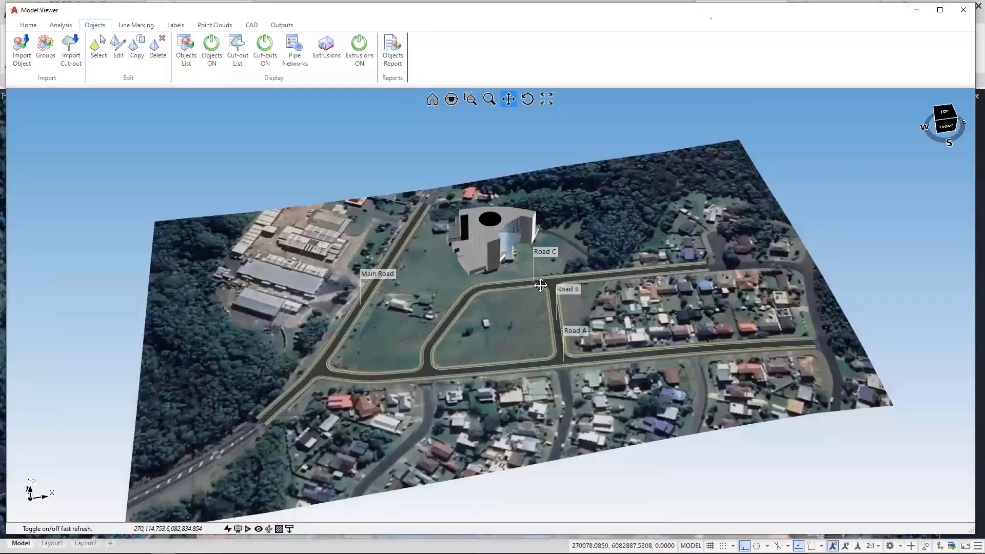
Add _EditedPointCloud.las from the Point Cloud folder as a LAS data source and import the point cloud into the model
{"action": "left_click_drag", "start_coordinate": [541, 285], "coordinate": [561, 278]}
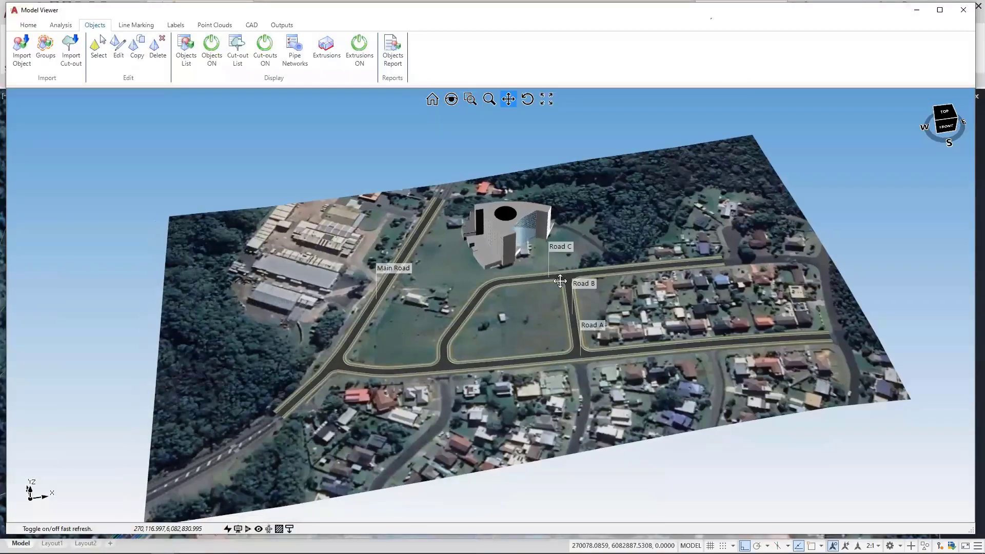
{"action": "scroll", "coordinate": [560, 282], "scroll_direction": "down", "scroll_amount": 1}
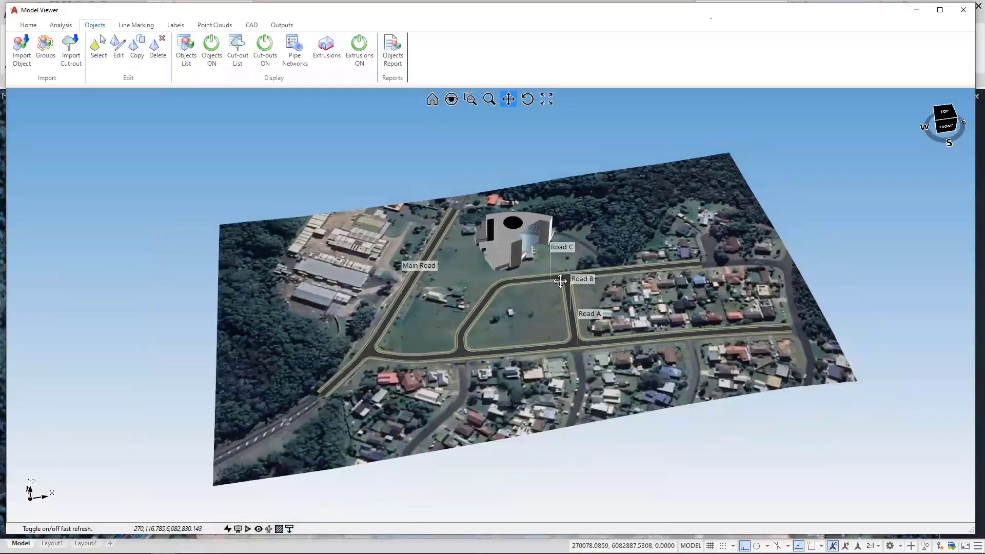
{"action": "left_click", "coordinate": [218, 29]}
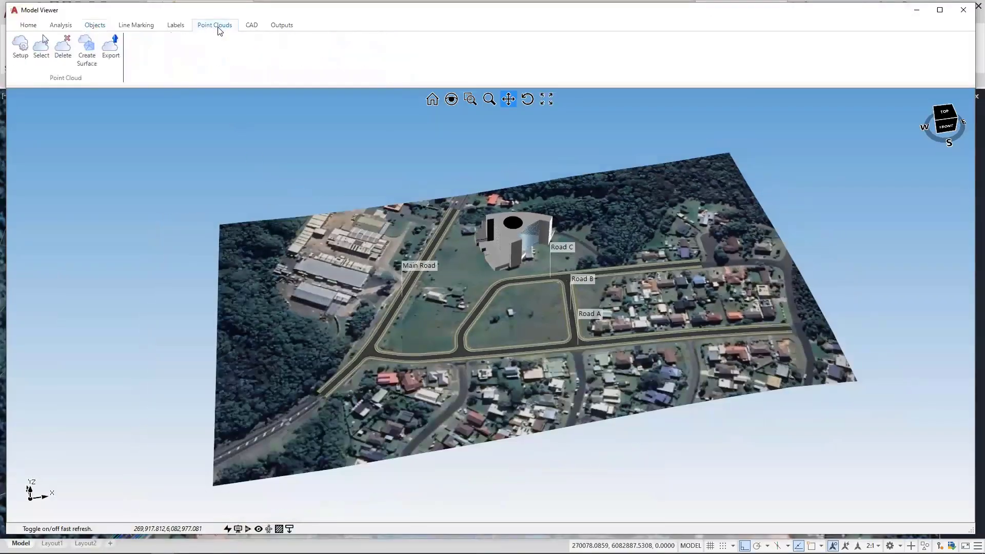
{"action": "left_click", "coordinate": [20, 51]}
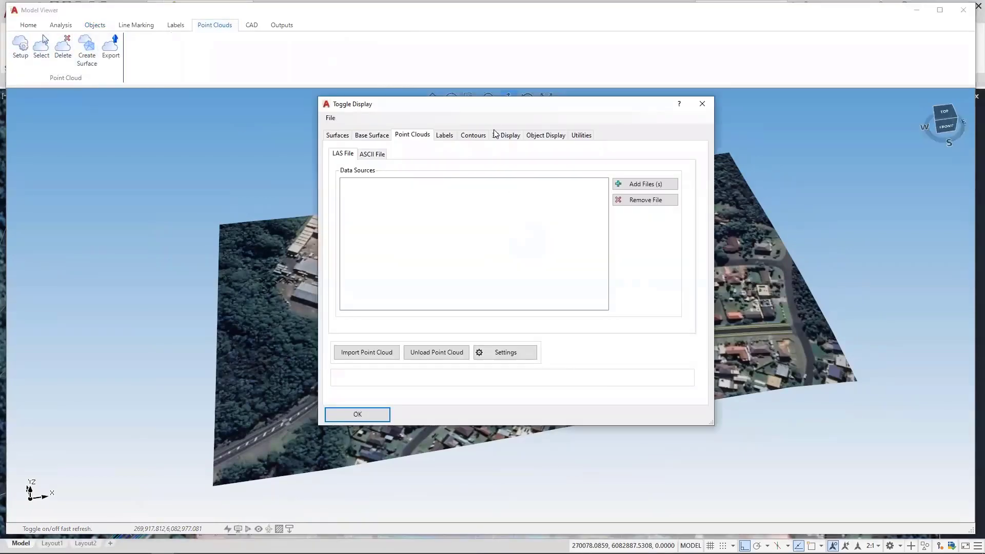
{"action": "left_click_drag", "start_coordinate": [500, 109], "coordinate": [562, 136]}
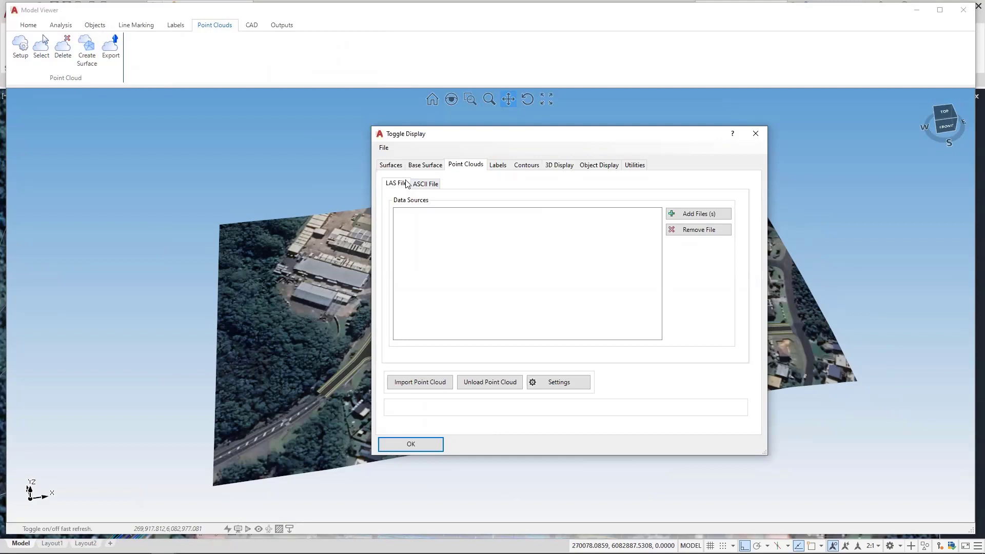
{"action": "left_click", "coordinate": [697, 214]}
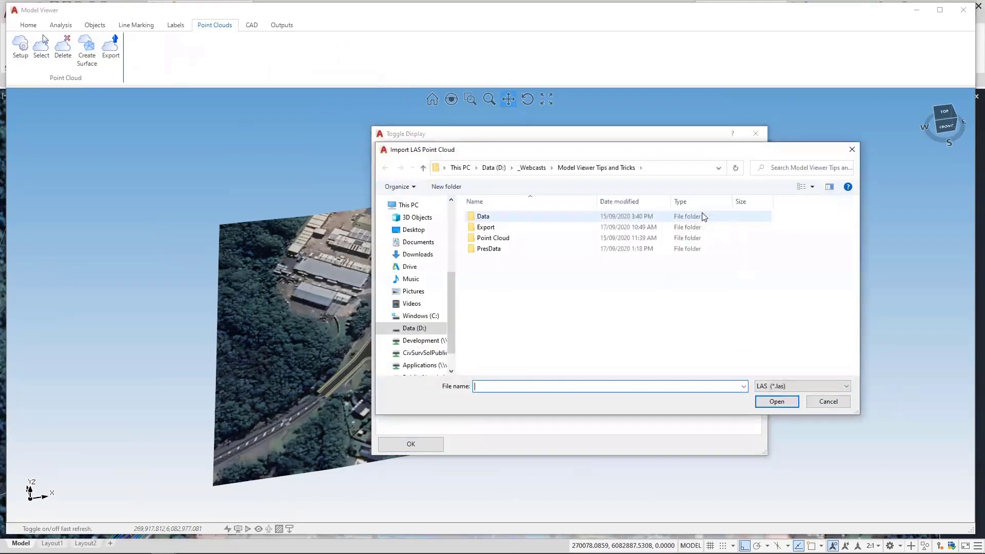
{"action": "double_click", "coordinate": [508, 238]}
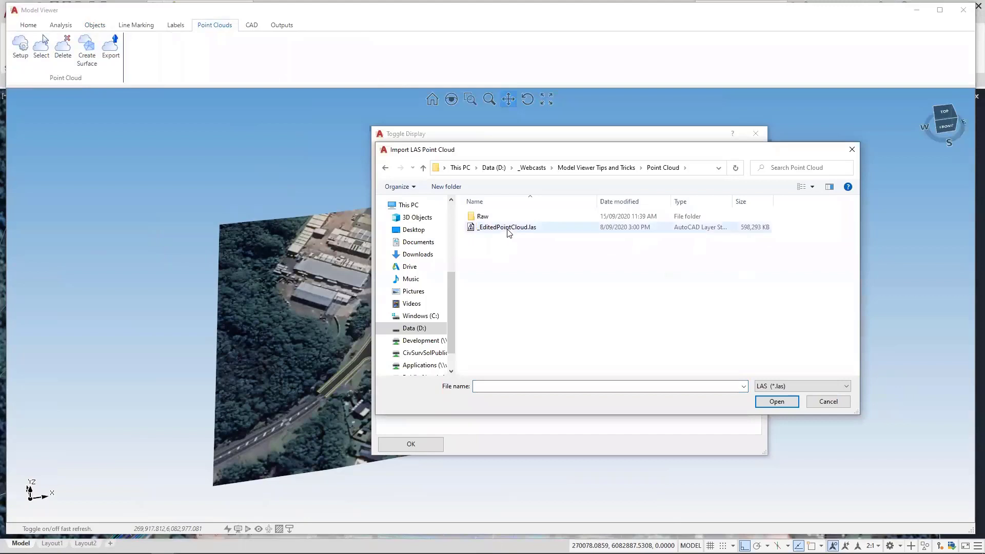
{"action": "left_click", "coordinate": [509, 230]}
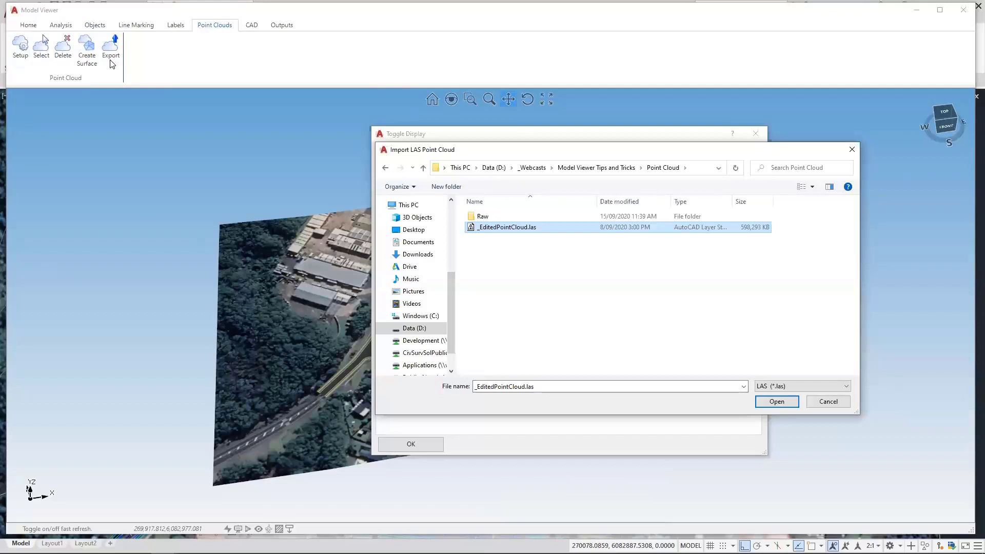
{"action": "left_click", "coordinate": [777, 401]}
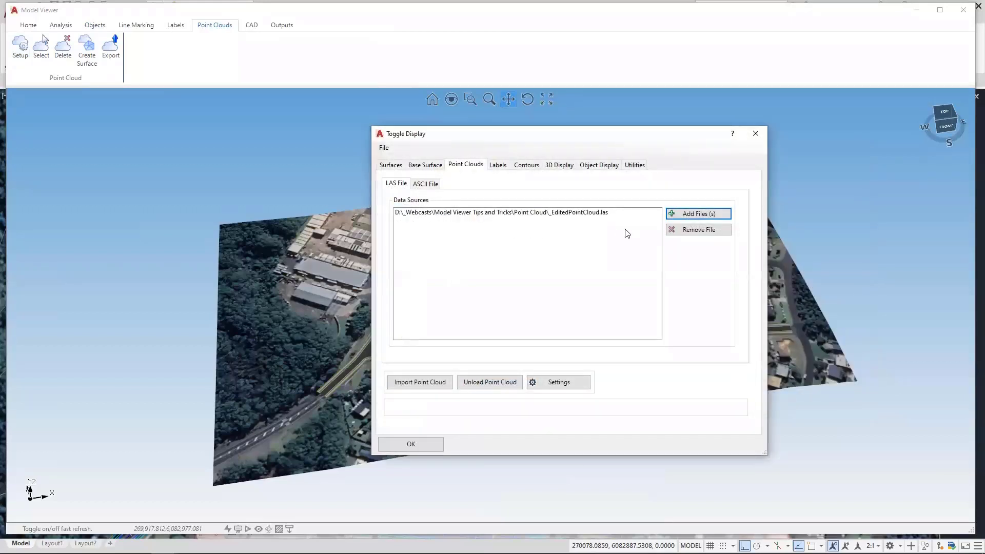
{"action": "left_click", "coordinate": [443, 383]}
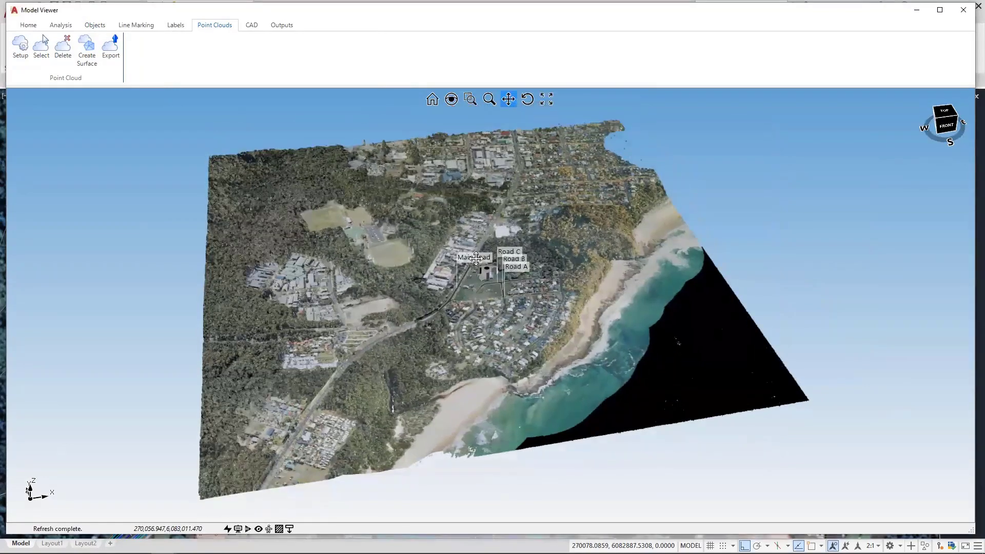
Examine the imported point cloud from several directions, checking how the road network and hotel fit into the surrounding town and coastline
{"action": "scroll", "coordinate": [447, 288], "scroll_direction": "up", "scroll_amount": 5}
{"action": "middle_click_drag", "start_coordinate": [447, 288], "coordinate": [592, 312], "text": "shift"}
{"action": "middle_click_drag", "start_coordinate": [525, 297], "coordinate": [288, 318], "text": "shift"}
{"action": "middle_click_drag", "start_coordinate": [493, 339], "coordinate": [395, 340], "text": "shift"}
{"action": "scroll", "coordinate": [401, 340], "scroll_direction": "up", "scroll_amount": 3}
{"action": "middle_click_drag", "start_coordinate": [631, 125], "coordinate": [472, 237], "text": "shift"}
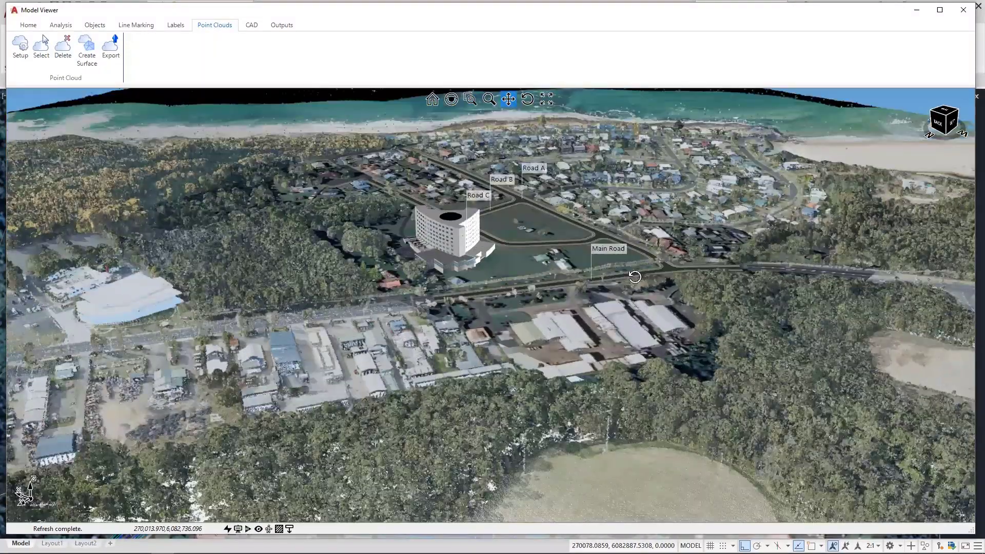
{"action": "middle_click_drag", "start_coordinate": [634, 277], "coordinate": [599, 304], "text": "shift"}
{"action": "scroll", "coordinate": [599, 304], "scroll_direction": "down", "scroll_amount": 3}
{"action": "middle_click_drag", "start_coordinate": [451, 277], "coordinate": [423, 306]}
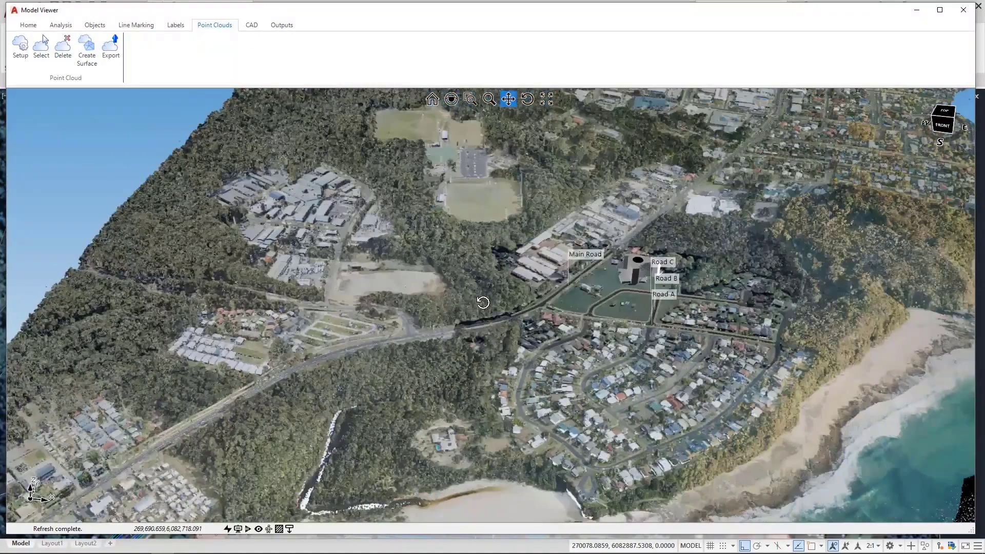
{"action": "middle_click_drag", "start_coordinate": [482, 302], "coordinate": [501, 323], "text": "shift"}
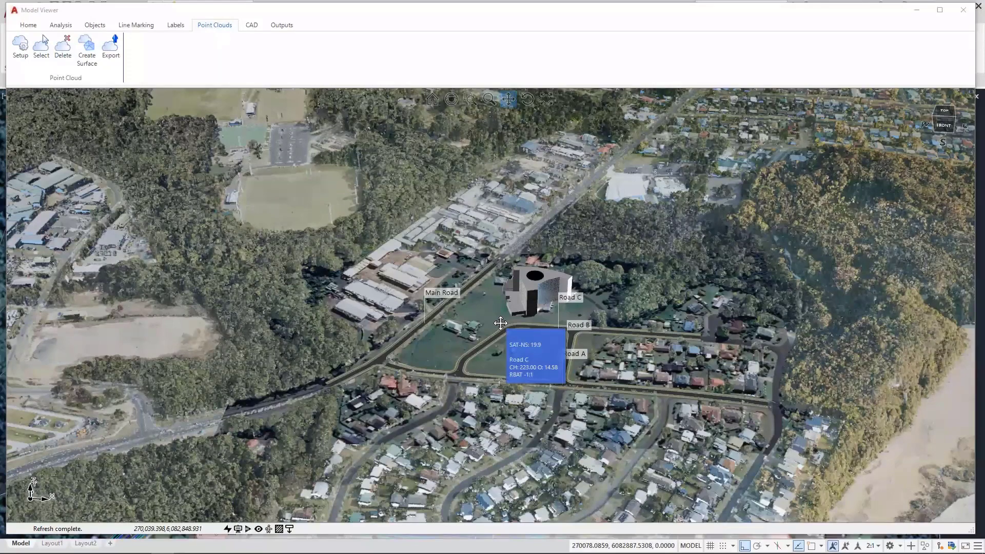
{"action": "middle_click_drag", "start_coordinate": [462, 312], "coordinate": [578, 331], "text": "shift"}
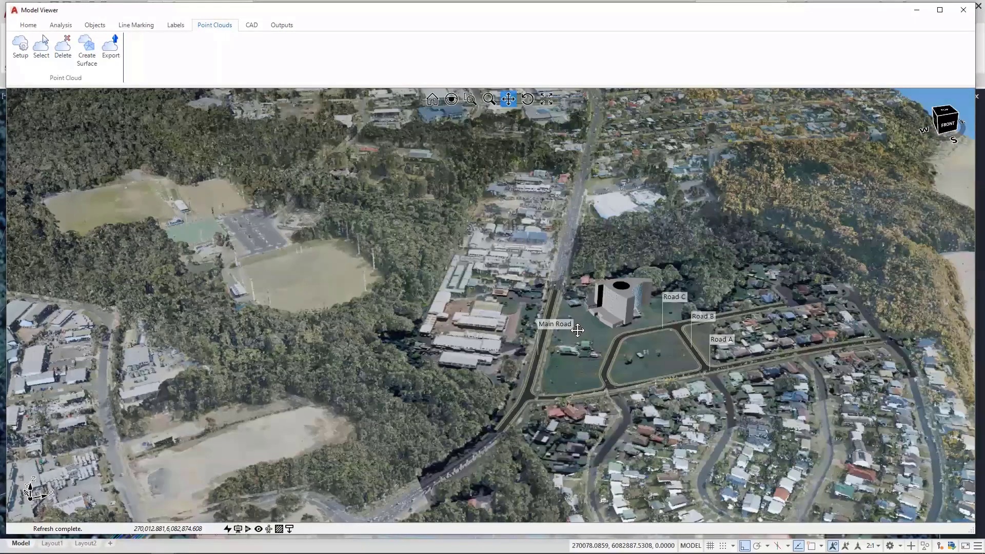
Inspect the hotel's glass facade and the junction of Road B and Road C up close against the point cloud
{"action": "mouse_move", "coordinate": [577, 330]}
{"action": "middle_click_drag", "start_coordinate": [491, 282], "coordinate": [406, 345]}
{"action": "scroll", "coordinate": [427, 354], "scroll_direction": "up", "scroll_amount": 5}
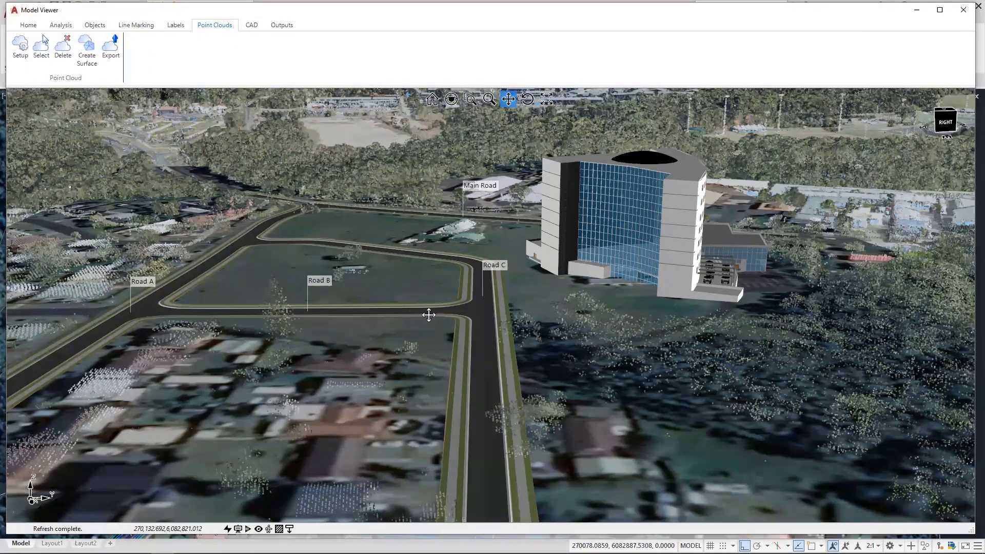
{"action": "scroll", "coordinate": [429, 315], "scroll_direction": "up", "scroll_amount": 2}
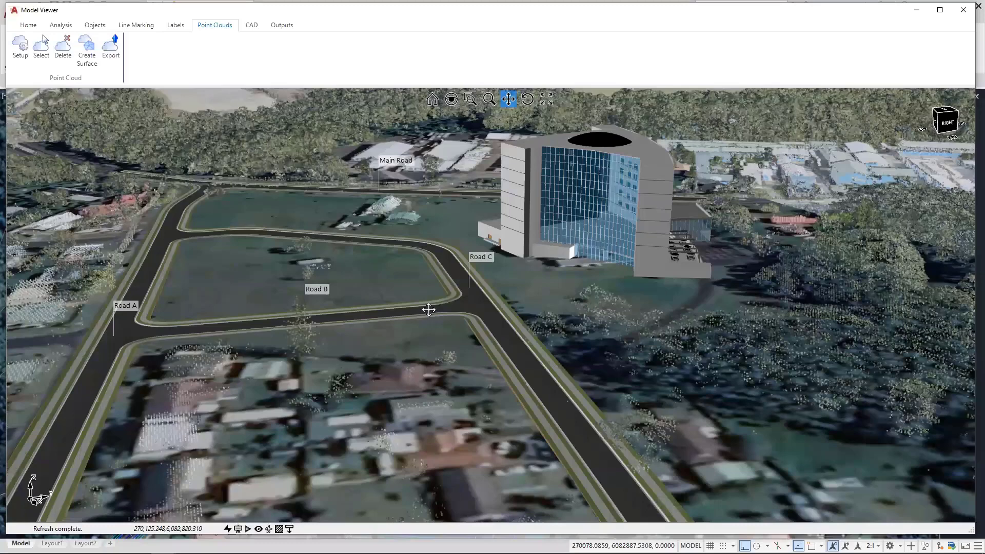
{"action": "left_click_drag", "start_coordinate": [429, 311], "coordinate": [429, 321]}
{"action": "middle_click_drag", "start_coordinate": [384, 300], "coordinate": [392, 299]}
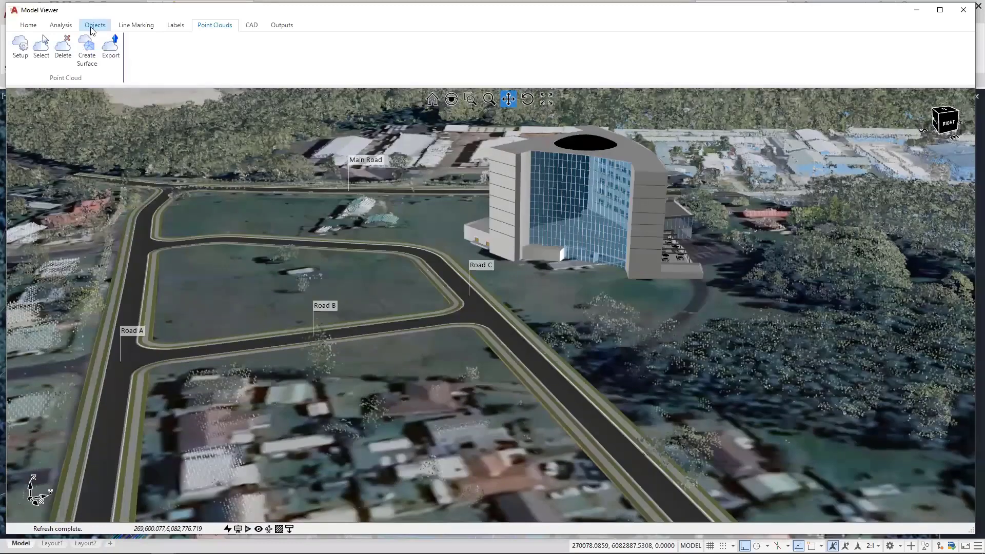
Create a new object group named Lights
{"action": "left_click", "coordinate": [95, 27]}
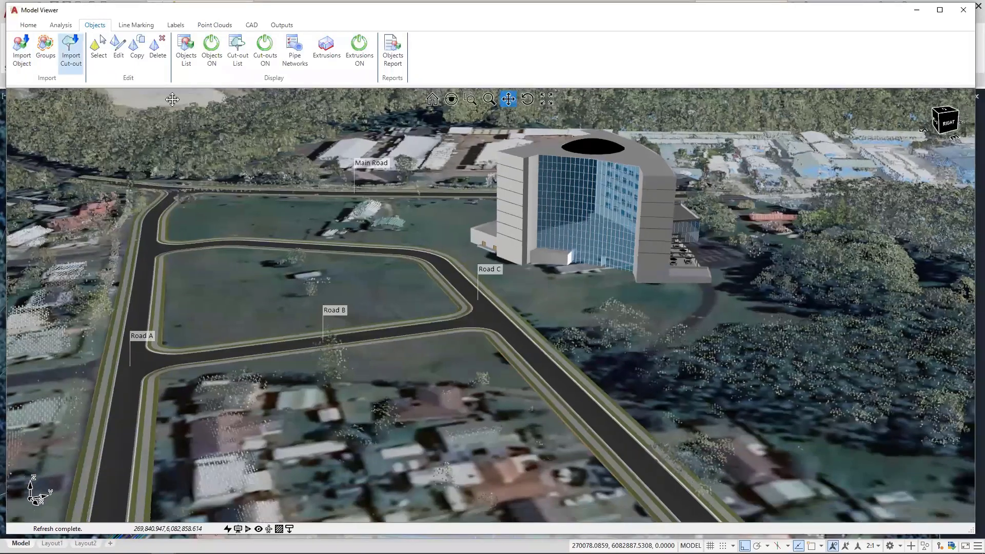
{"action": "left_click", "coordinate": [47, 64]}
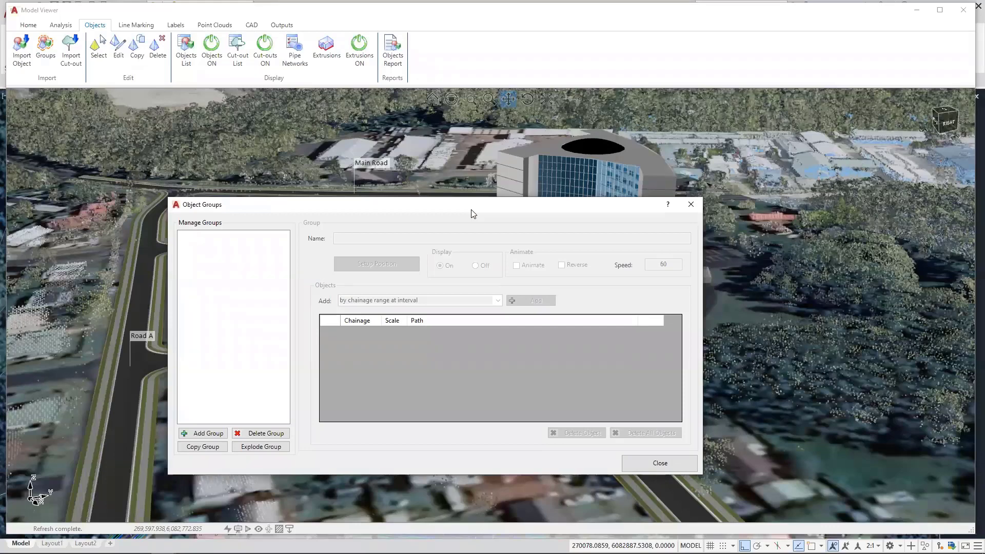
{"action": "left_click", "coordinate": [203, 433]}
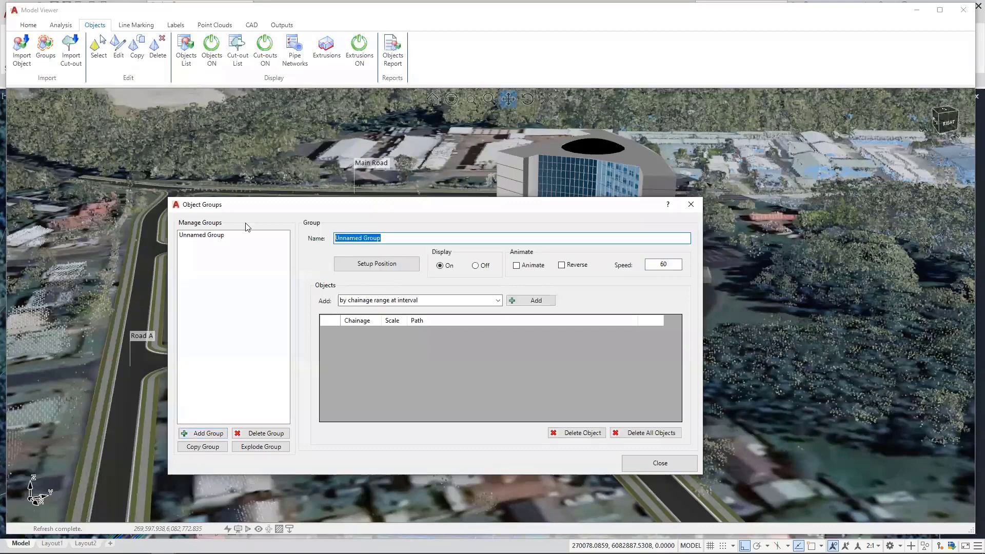
{"action": "type", "text": "Lights"}
Position the Lights group along the Road C alignment at a picked offset of -8.27, with its elevation referenced to the SAT-NS surface
{"action": "left_click", "coordinate": [388, 265]}
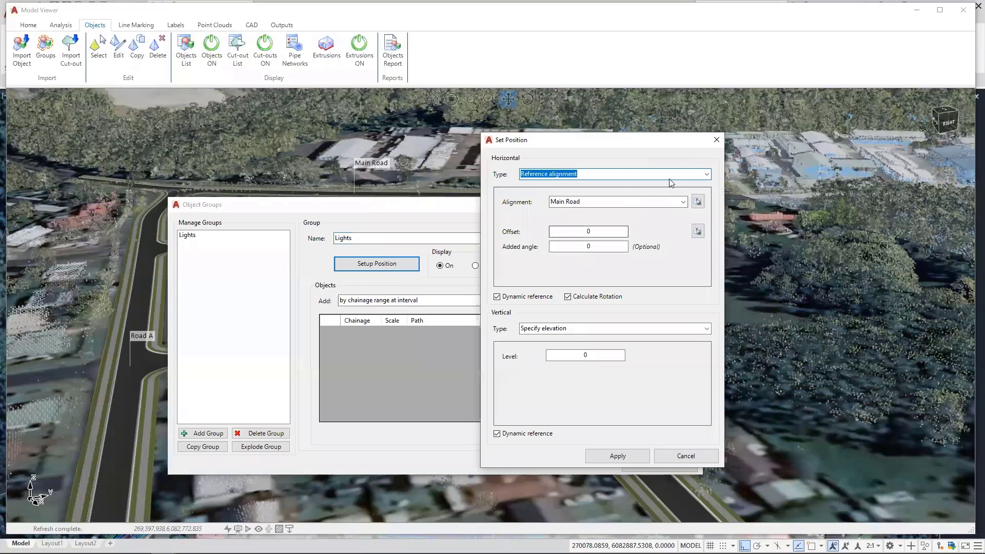
{"action": "left_click", "coordinate": [683, 204]}
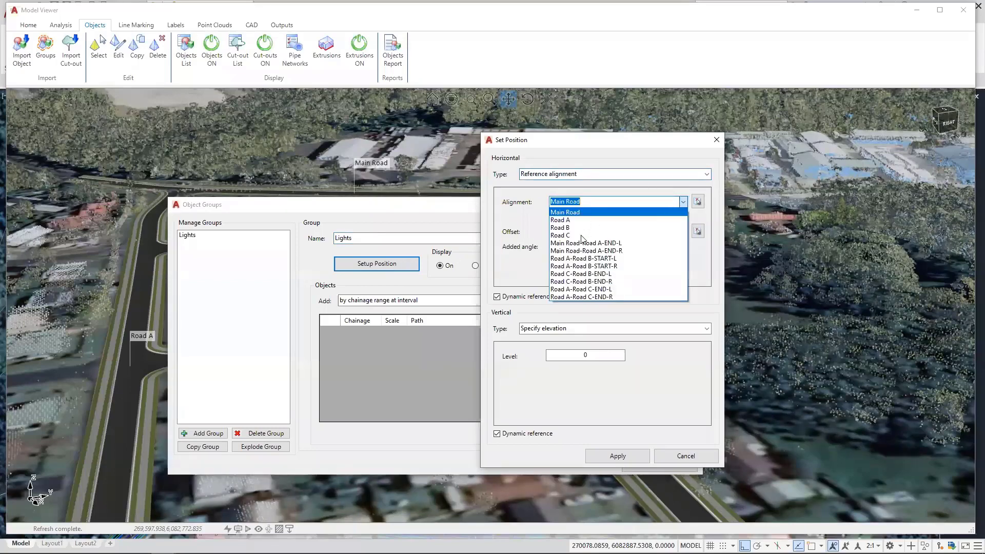
{"action": "left_click", "coordinate": [560, 235]}
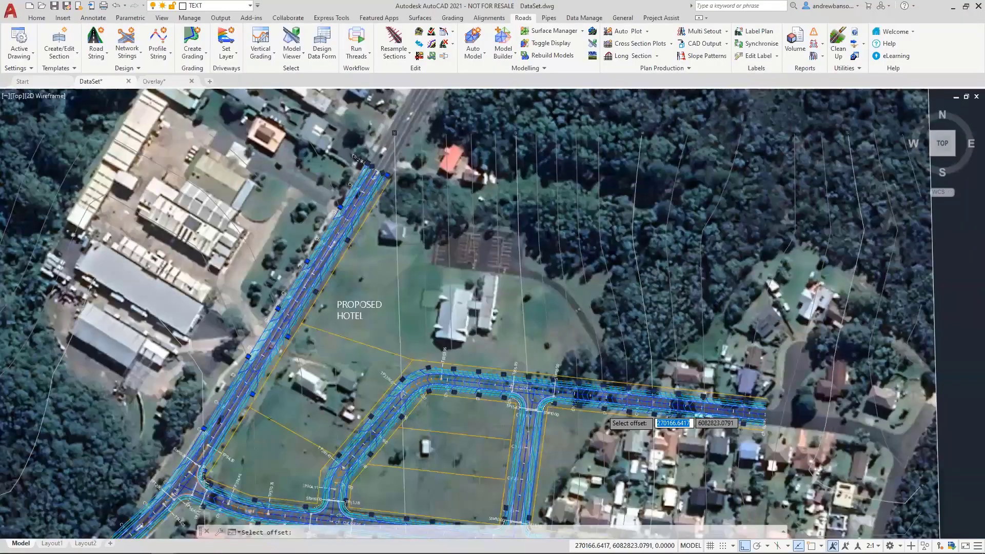
{"action": "scroll", "coordinate": [603, 410], "scroll_direction": "up", "scroll_amount": 6}
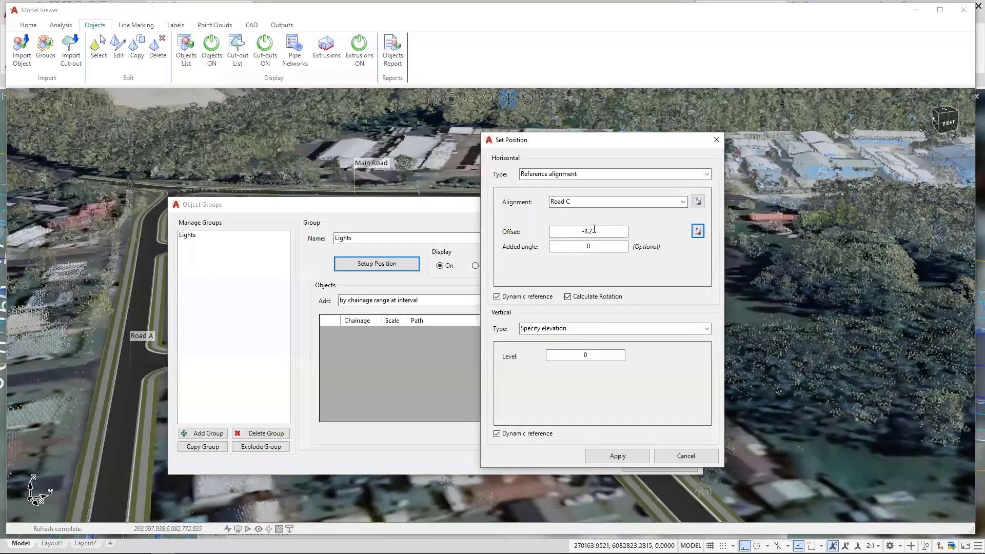
{"action": "left_click", "coordinate": [706, 329]}
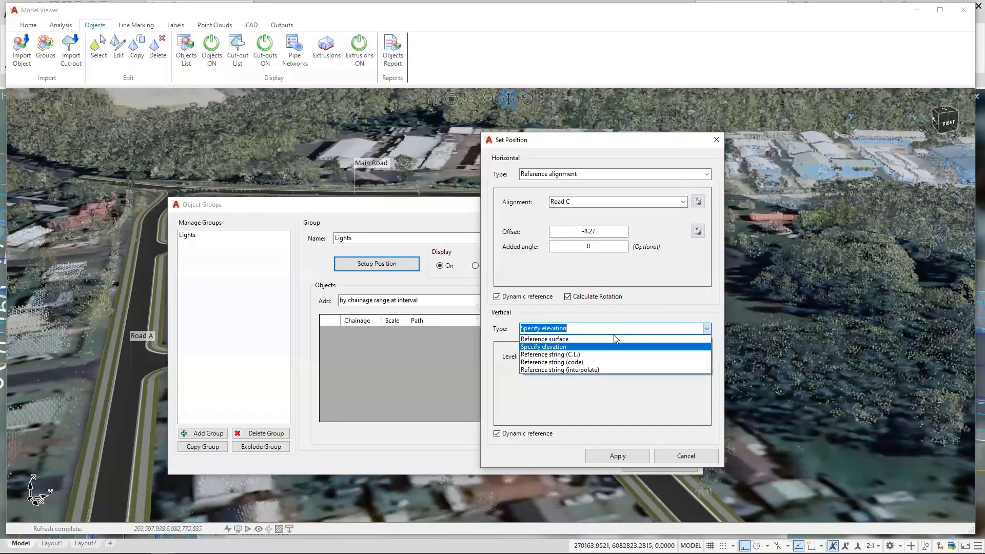
{"action": "left_click", "coordinate": [616, 339]}
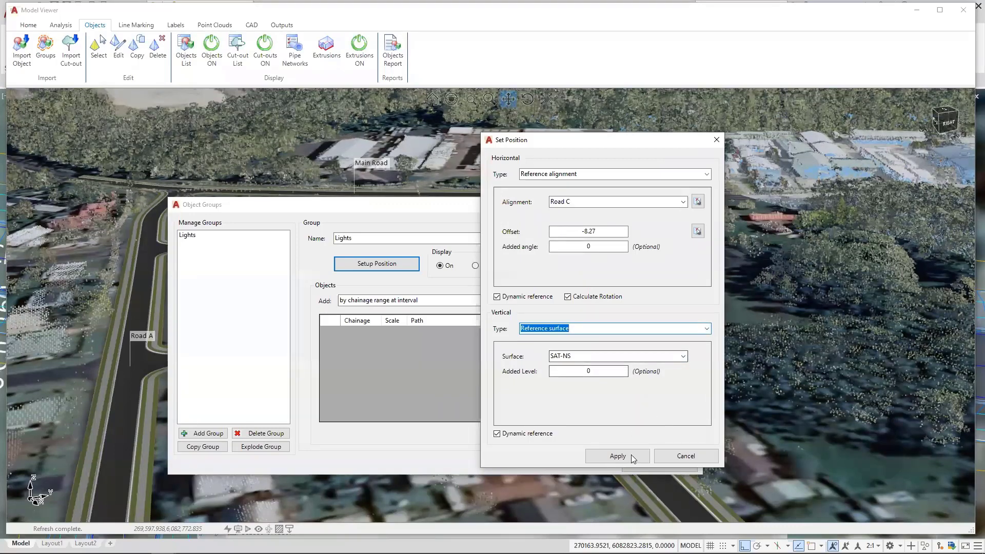
{"action": "key", "text": "Return"}
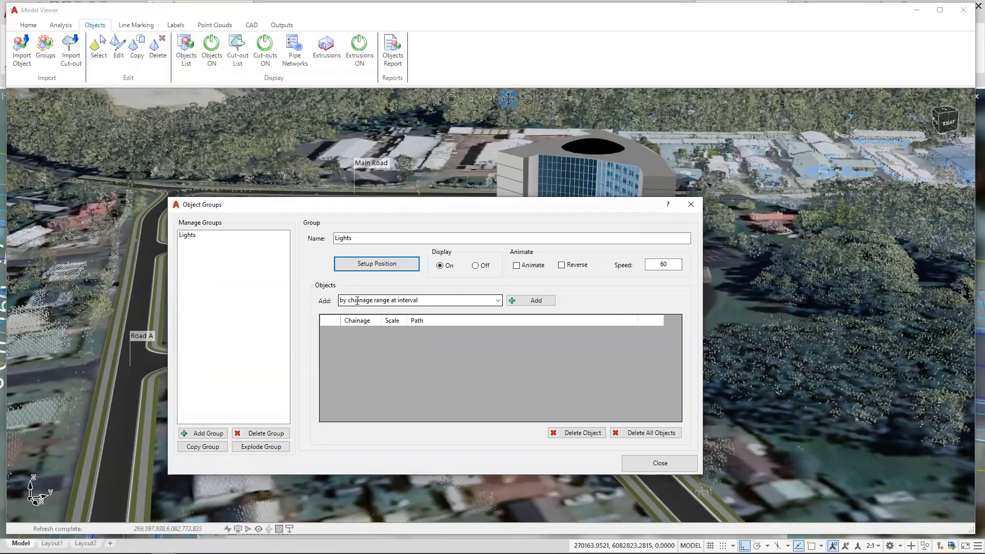
Start adding objects to the Lights group by chainage range at interval, using Street Light.obj from the Lights objects folder
{"action": "left_click", "coordinate": [518, 306]}
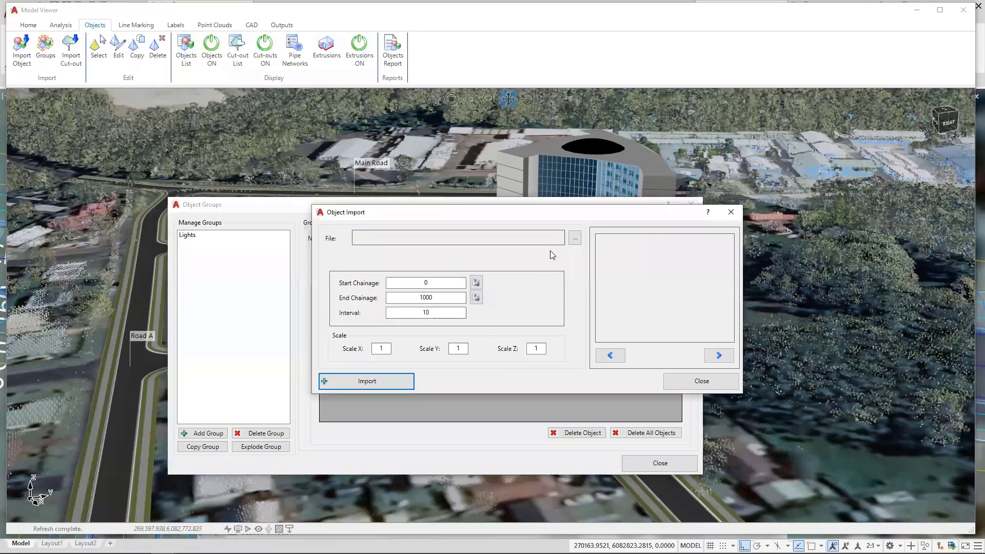
{"action": "left_click", "coordinate": [576, 245]}
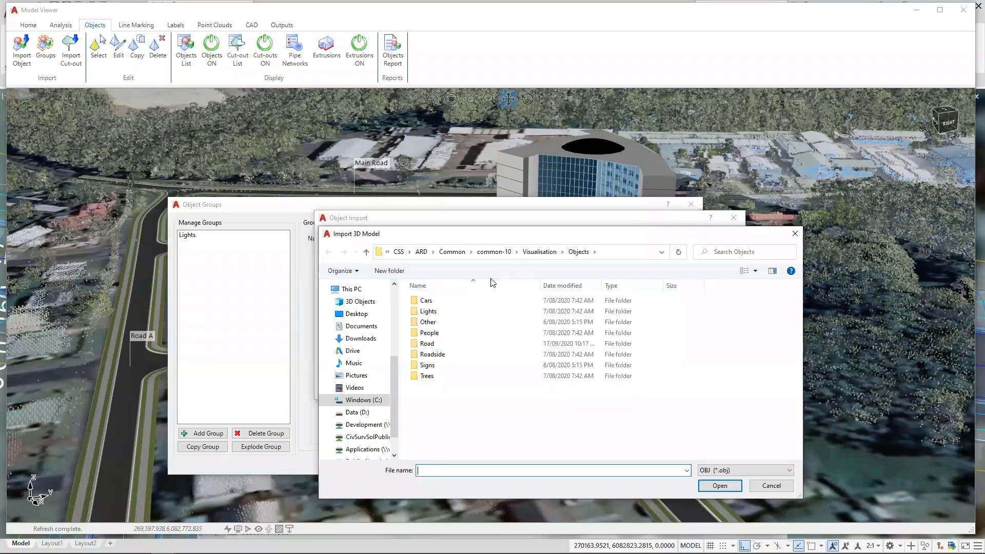
{"action": "left_click", "coordinate": [449, 312]}
{"action": "double_click", "coordinate": [449, 313]}
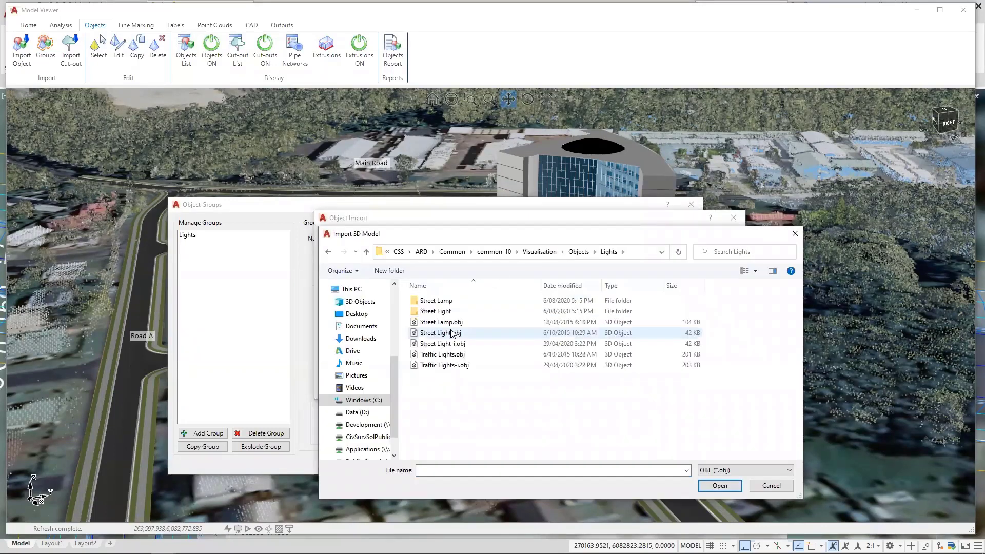
{"action": "left_click", "coordinate": [452, 333]}
{"action": "left_click", "coordinate": [720, 470]}
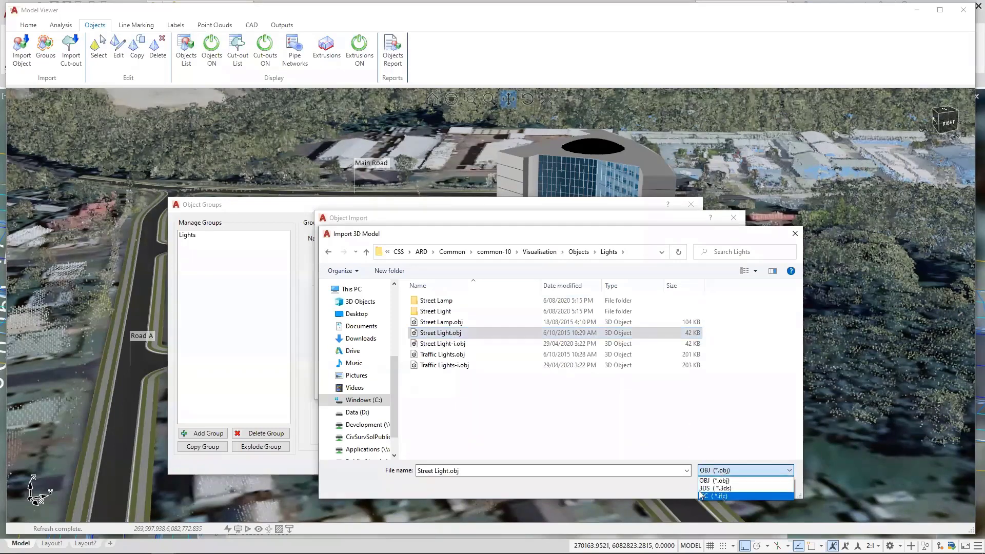
{"action": "left_click", "coordinate": [528, 419]}
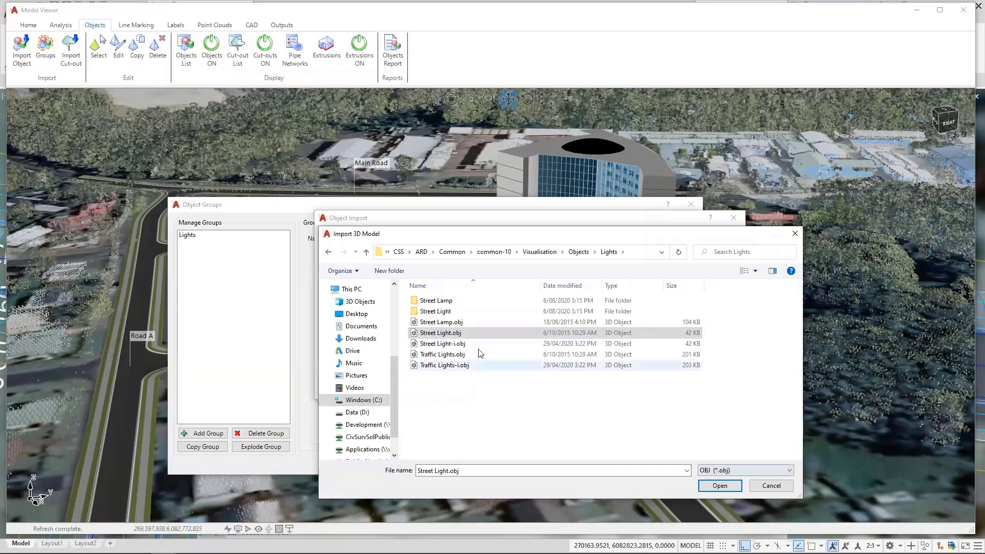
{"action": "left_click", "coordinate": [443, 333]}
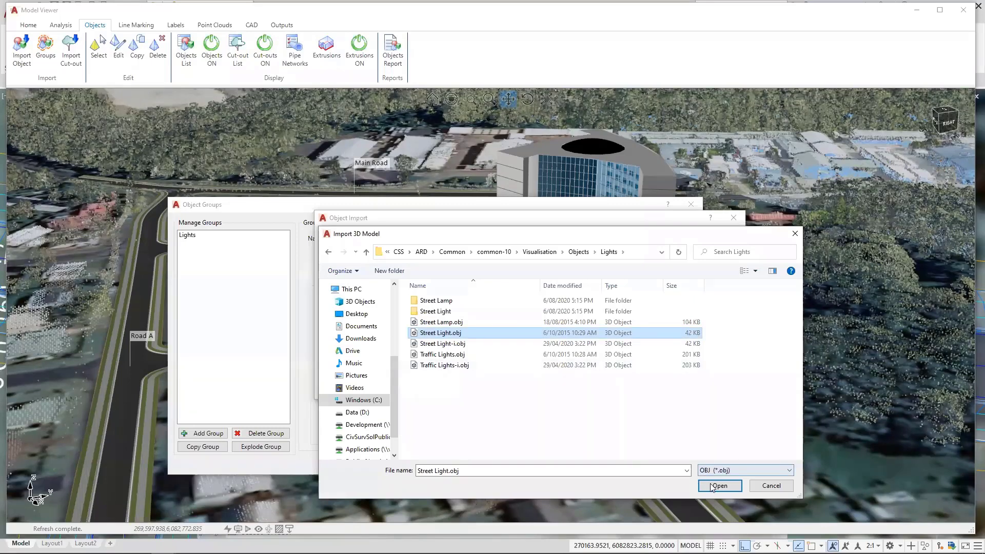
{"action": "double_click", "coordinate": [475, 333]}
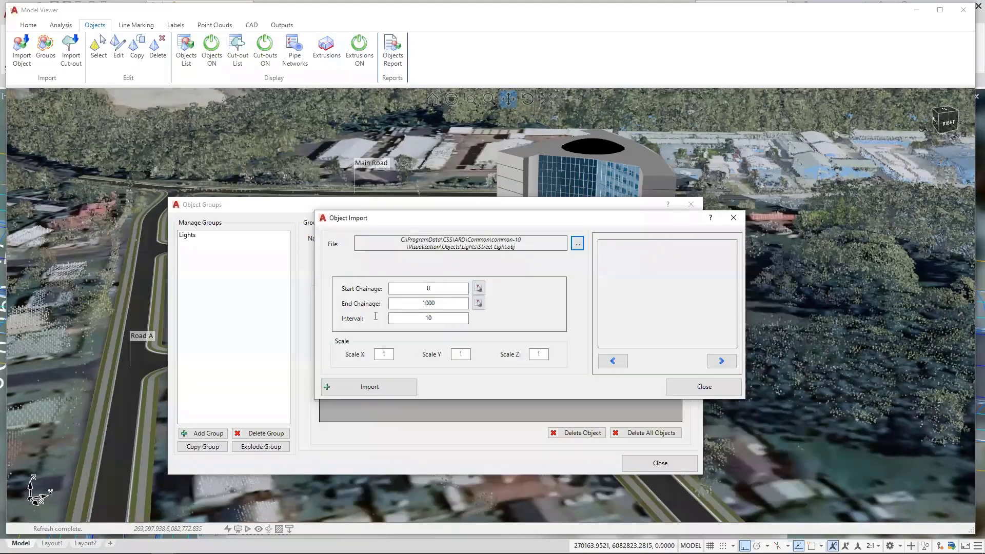
Set the interval to 30, import the street lights into the Lights group and close the group settings
{"action": "key", "text": "Tab"}
{"action": "left_click", "coordinate": [397, 392]}
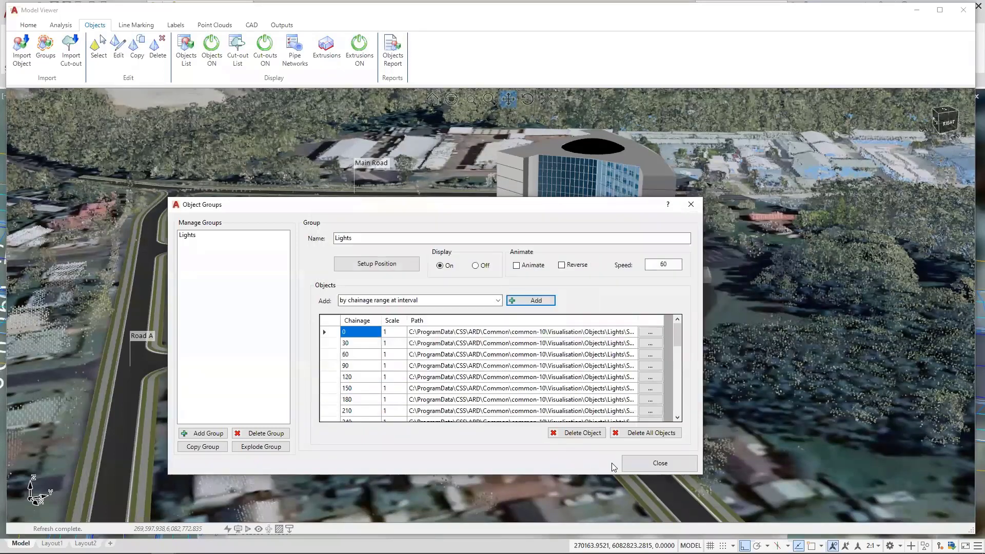
{"action": "left_click", "coordinate": [655, 468]}
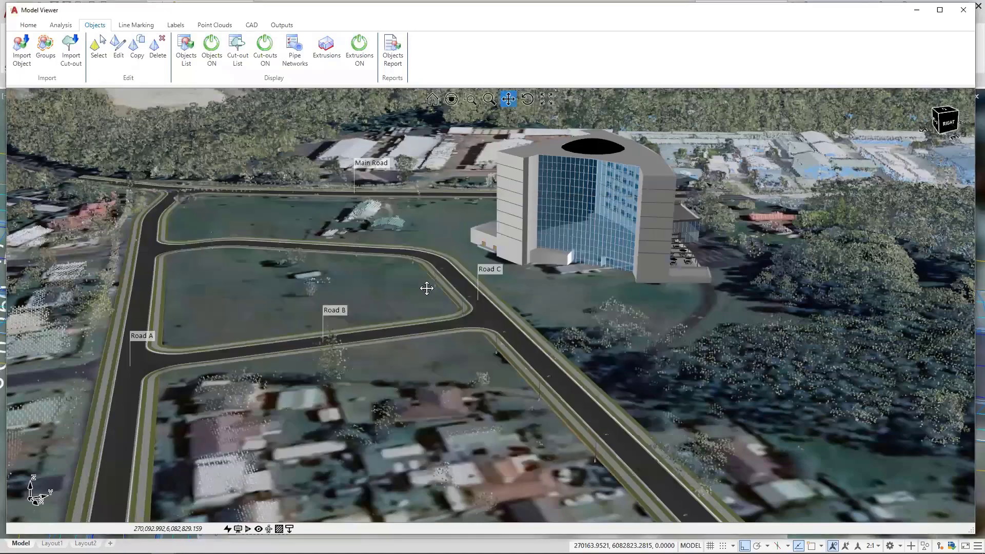
Make a copy of the Lights object group for the opposite side of Road C
{"action": "middle_click_drag", "start_coordinate": [499, 342], "coordinate": [450, 307]}
{"action": "scroll", "coordinate": [466, 325], "scroll_direction": "up", "scroll_amount": 4}
{"action": "scroll", "coordinate": [428, 294], "scroll_direction": "down", "scroll_amount": 3}
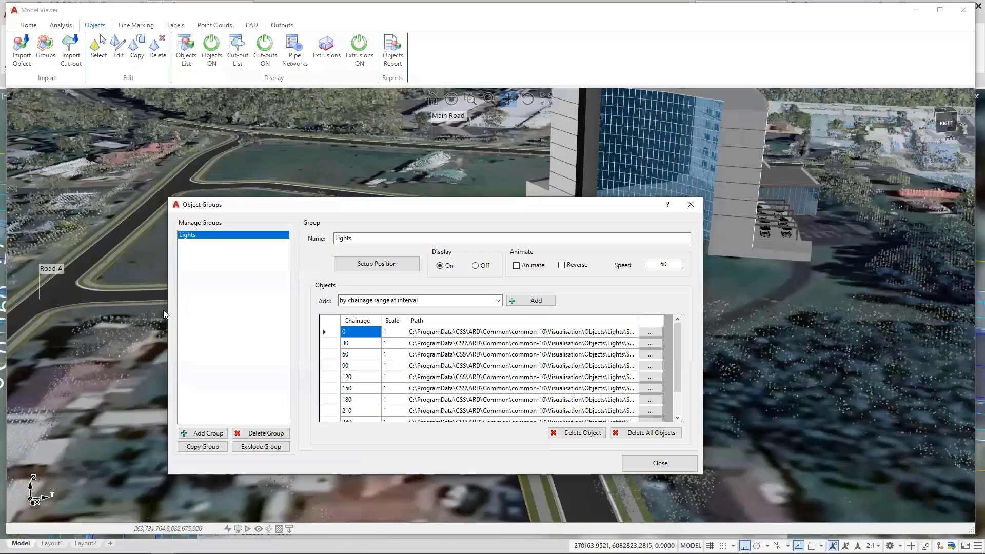
{"action": "left_click", "coordinate": [202, 447]}
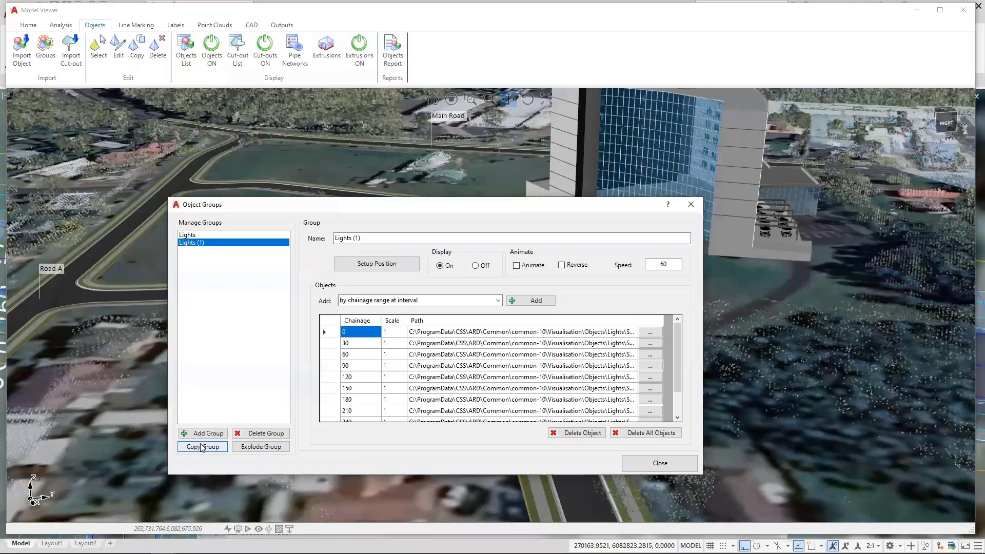
Position the copied Lights group along Road C at offset 8.27 with an added angle of 180
{"action": "left_click", "coordinate": [376, 264]}
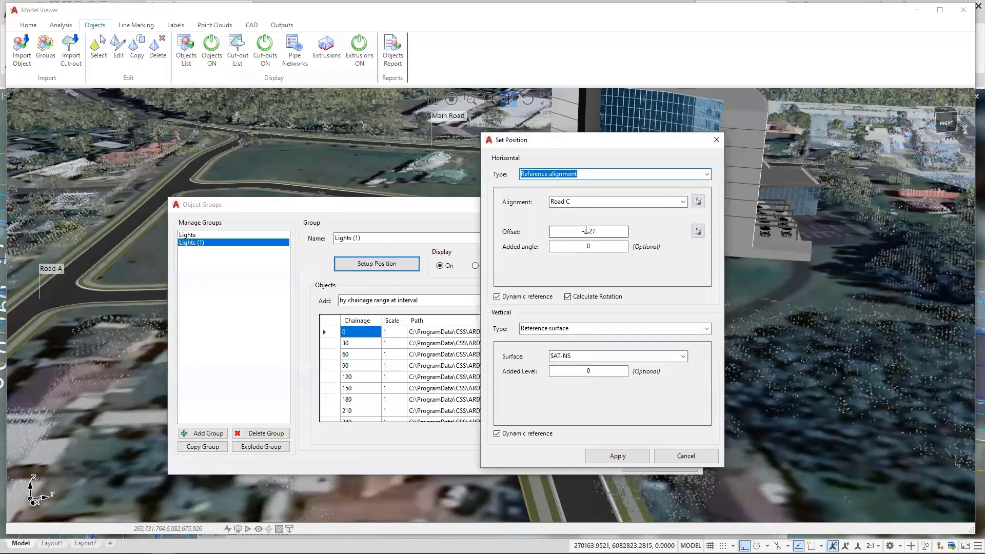
{"action": "left_click", "coordinate": [584, 231]}
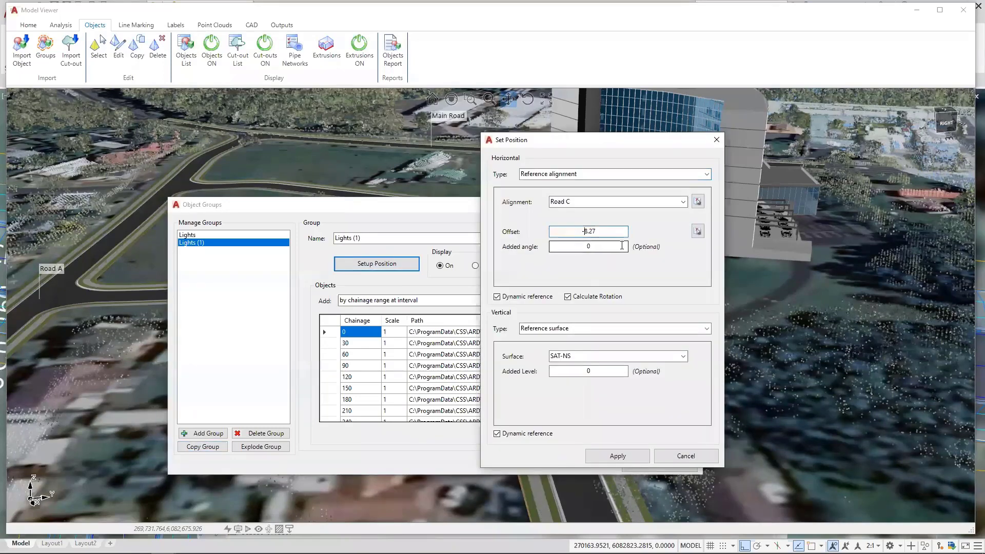
{"action": "key", "text": "Tab"}
{"action": "type", "text": "180"}
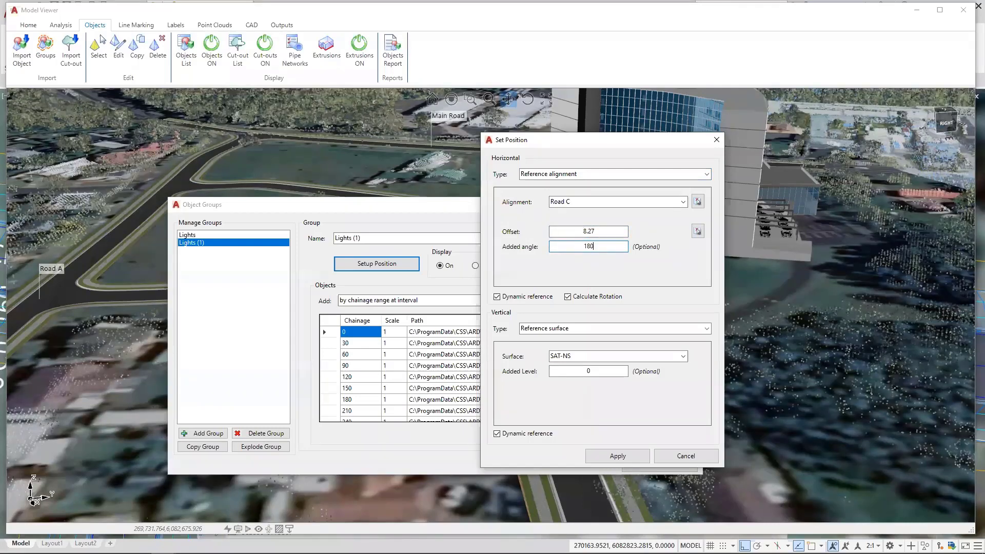
{"action": "left_click", "coordinate": [607, 456]}
{"action": "left_click", "coordinate": [645, 467]}
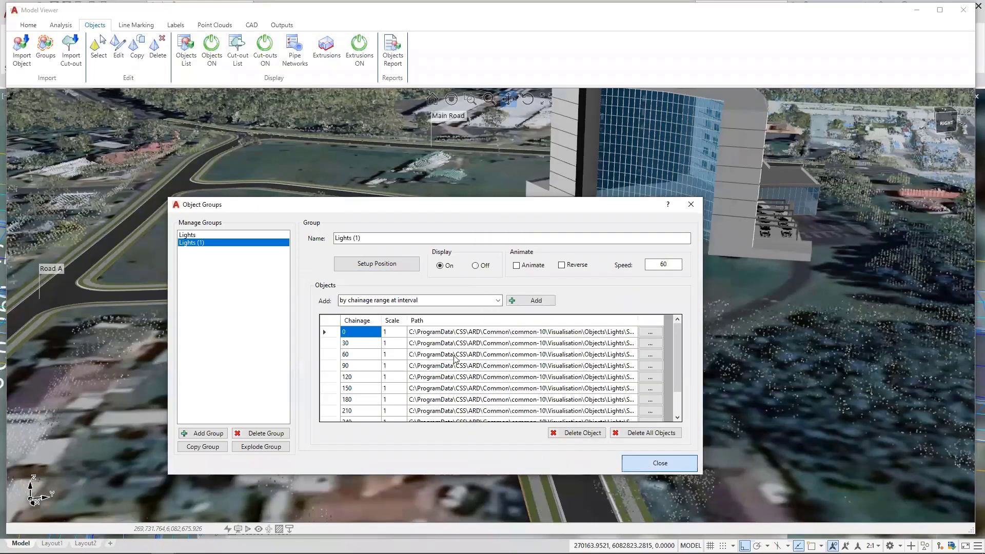
Delete the street light that stands in the mouth of the Road B and Road C junction
{"action": "middle_click_drag", "start_coordinate": [451, 292], "coordinate": [429, 295]}
{"action": "scroll", "coordinate": [481, 277], "scroll_direction": "up", "scroll_amount": 3}
{"action": "middle_click_drag", "start_coordinate": [480, 277], "coordinate": [398, 266]}
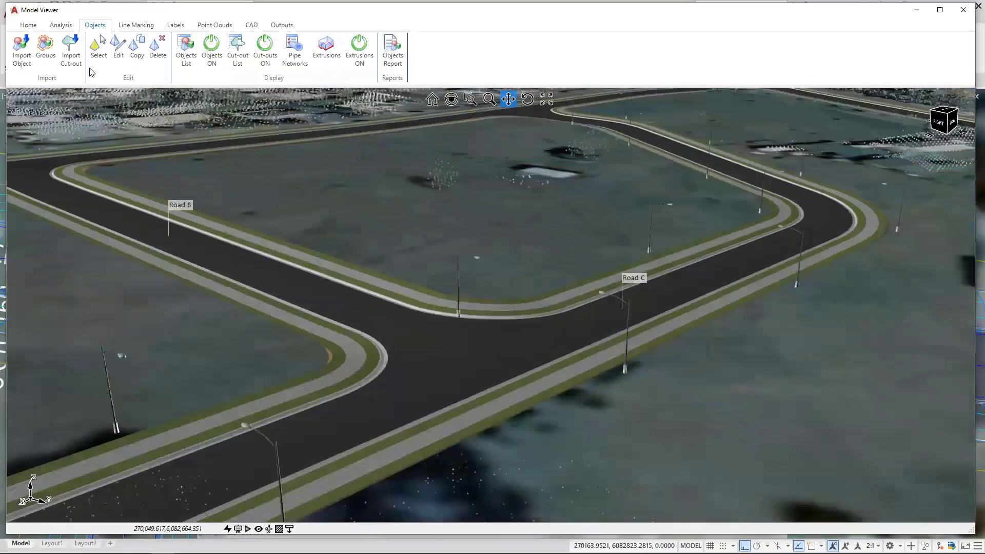
{"action": "left_click", "coordinate": [137, 50]}
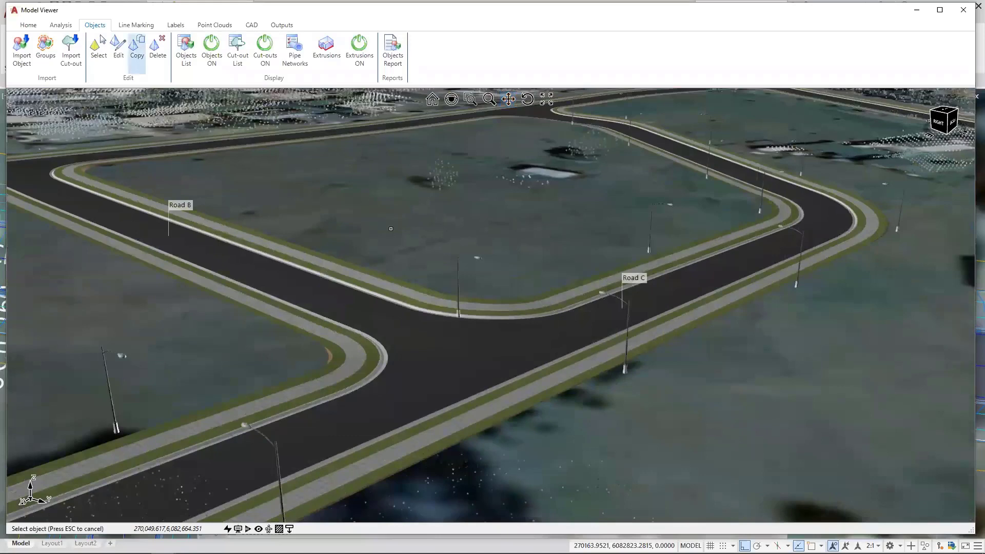
{"action": "left_click", "coordinate": [458, 277]}
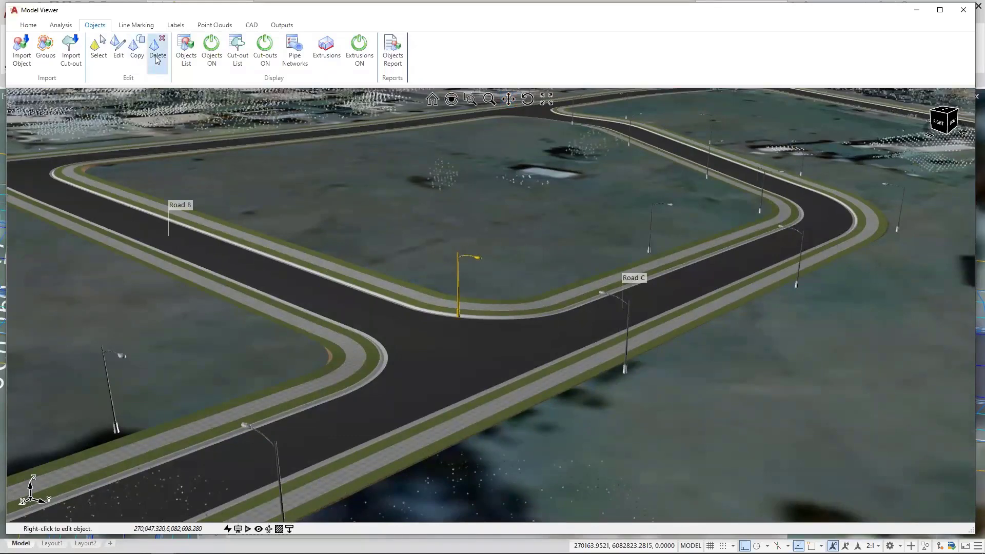
{"action": "left_click", "coordinate": [534, 286]}
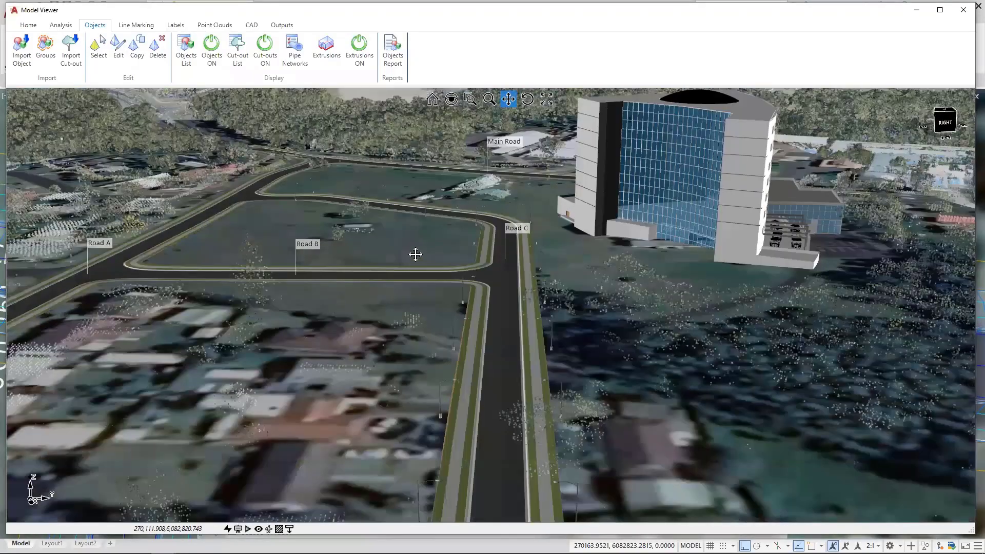
Examine the street lights on both sides of Road C up close and from above
{"action": "scroll", "coordinate": [416, 255], "scroll_direction": "down", "scroll_amount": 3}
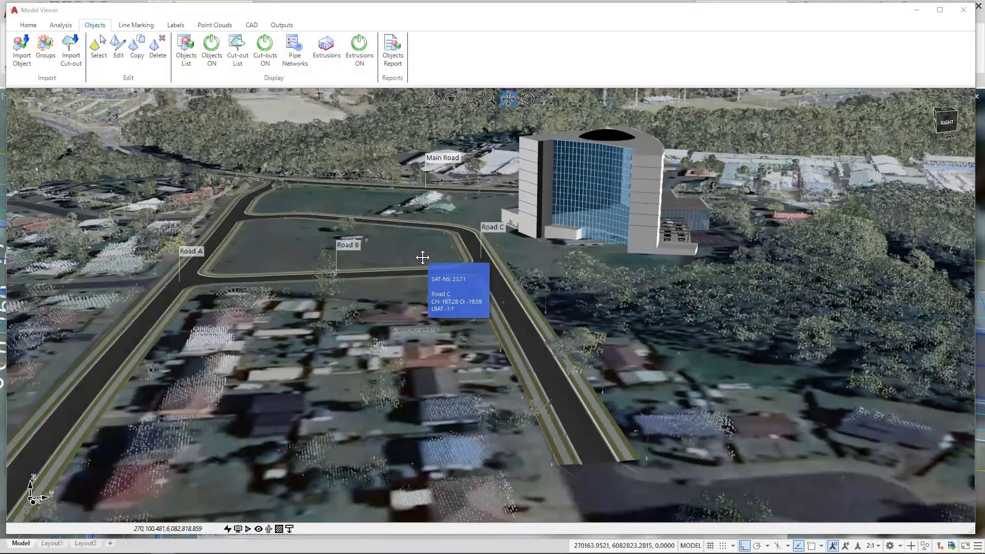
{"action": "scroll", "coordinate": [378, 237], "scroll_direction": "up", "scroll_amount": 8}
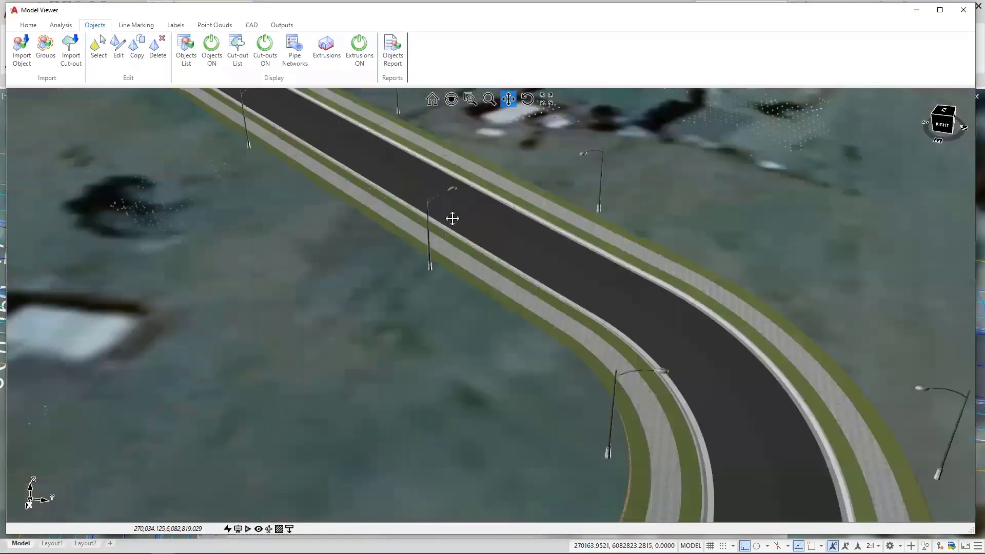
{"action": "middle_click_drag", "start_coordinate": [451, 217], "coordinate": [465, 201]}
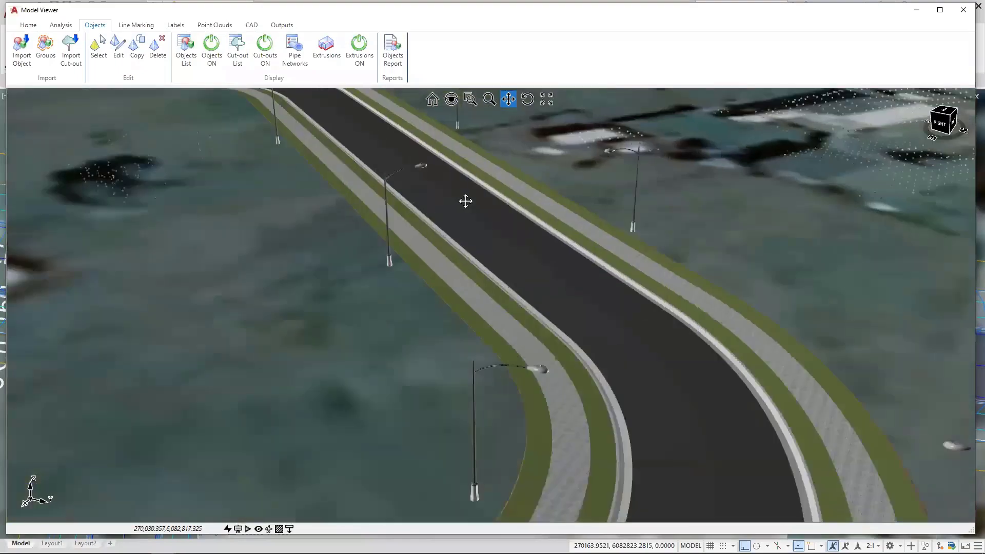
{"action": "scroll", "coordinate": [421, 242], "scroll_direction": "down", "scroll_amount": 8}
{"action": "middle_click_drag", "start_coordinate": [420, 247], "coordinate": [434, 293]}
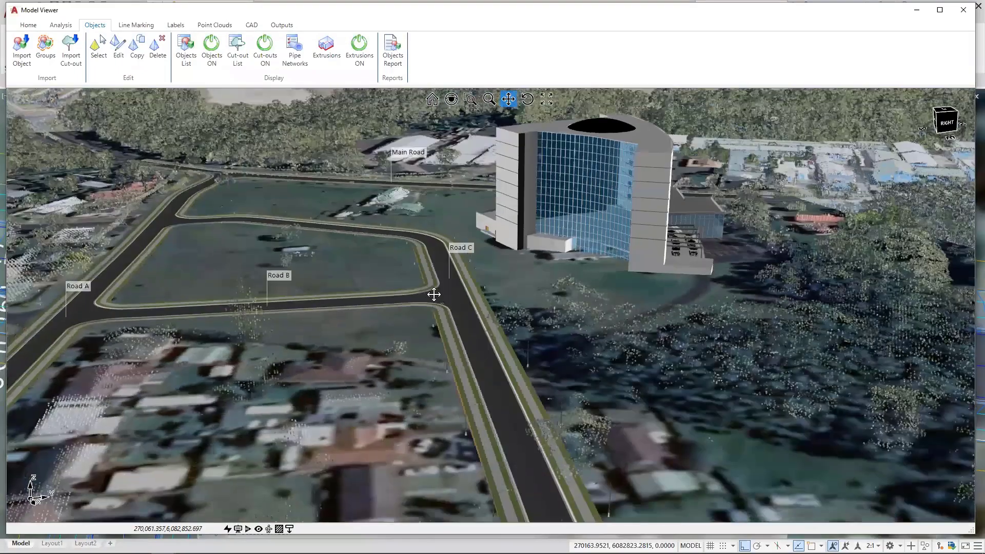
{"action": "left_click_drag", "start_coordinate": [425, 279], "coordinate": [399, 205]}
{"action": "scroll", "coordinate": [388, 314], "scroll_direction": "up", "scroll_amount": 4}
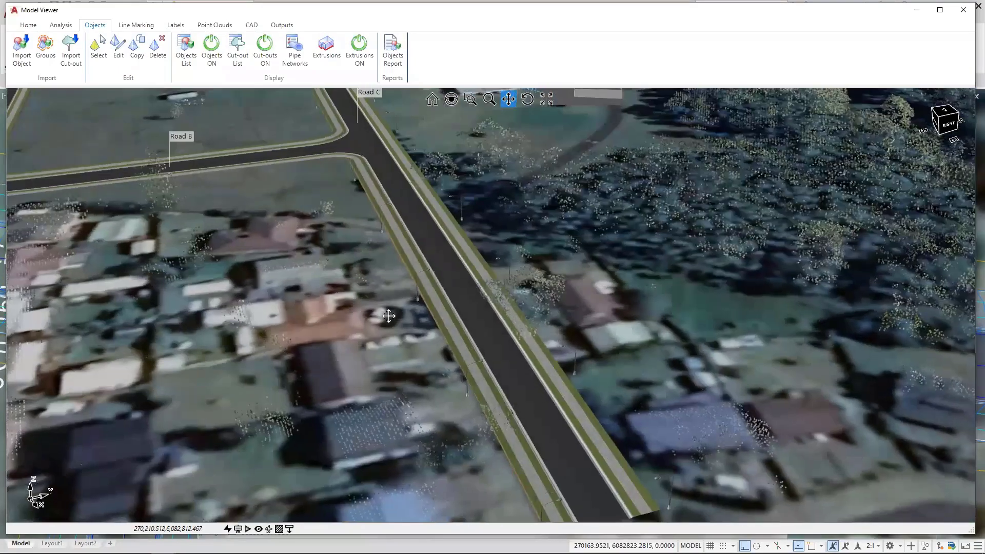
{"action": "left_click_drag", "start_coordinate": [392, 296], "coordinate": [400, 313]}
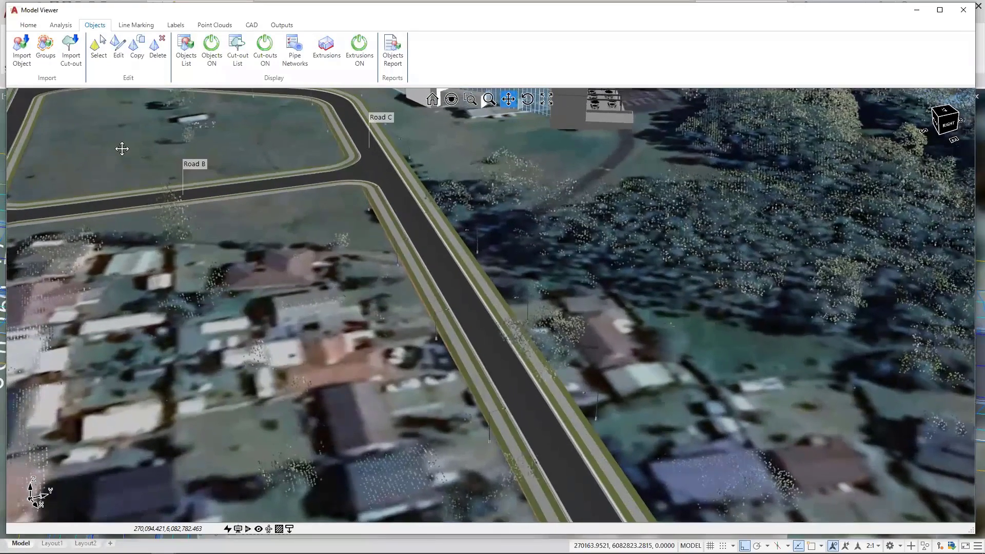
Create a new object group named Cars
{"action": "left_click", "coordinate": [46, 53]}
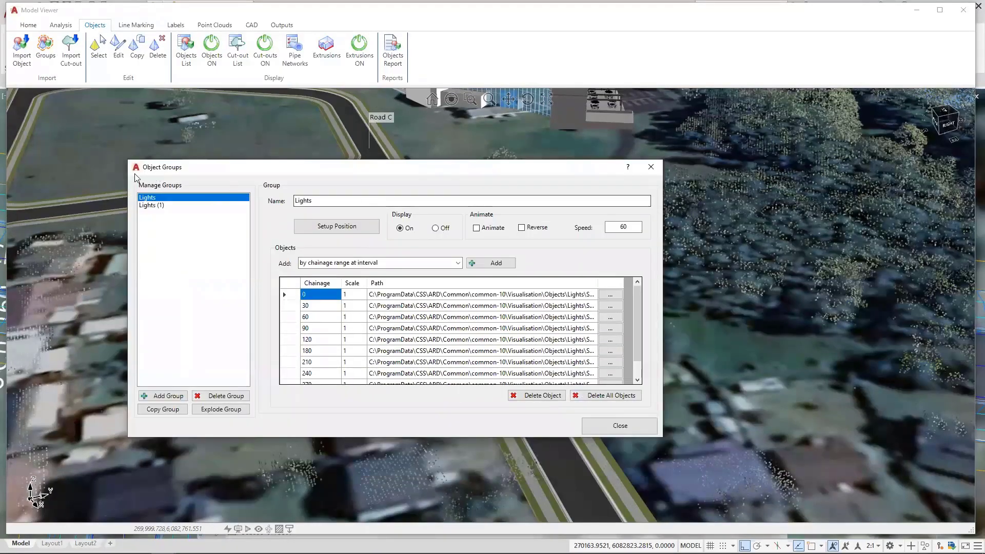
{"action": "left_click", "coordinate": [169, 396]}
{"action": "left_click_drag", "start_coordinate": [361, 200], "coordinate": [271, 201]}
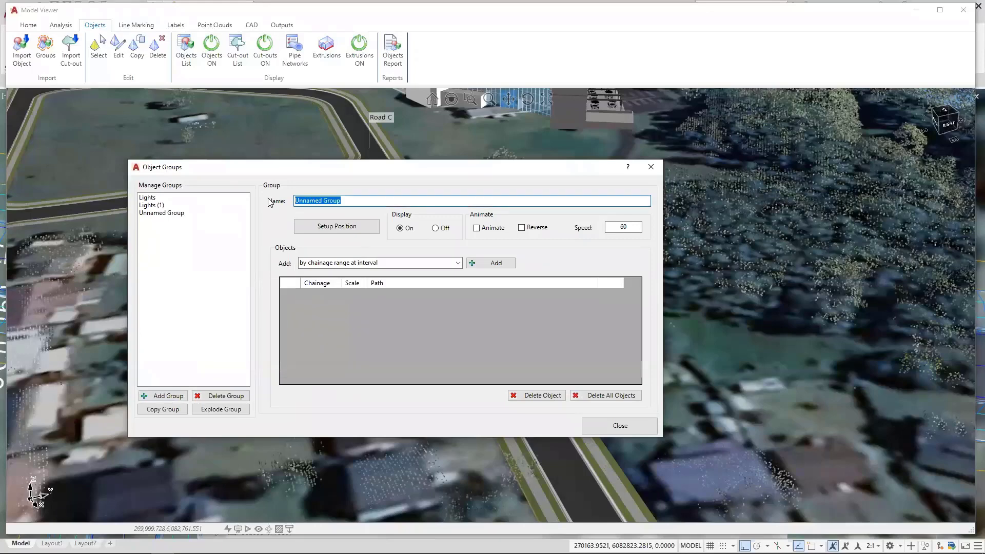
{"action": "type", "text": "Cars"}
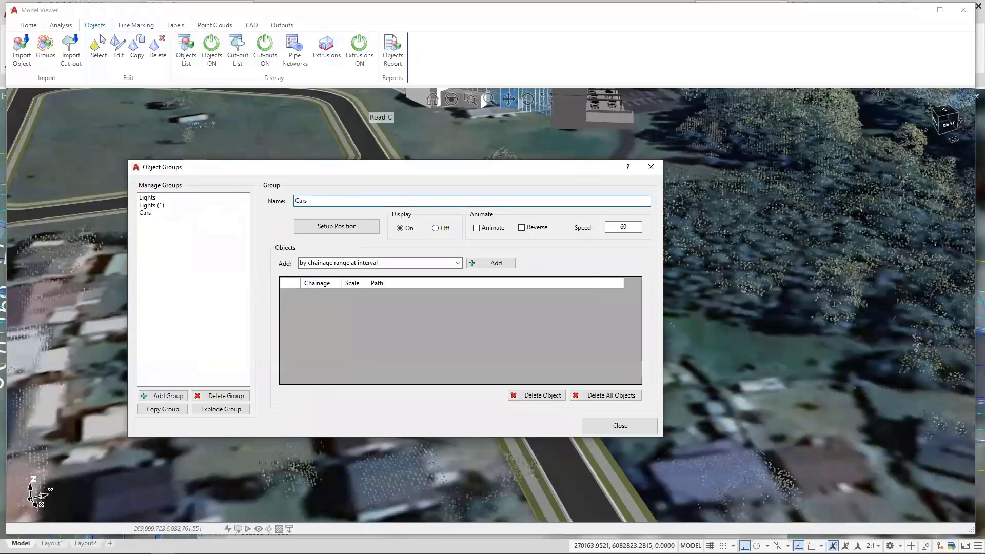
Position the Cars group horizontally midway between the C.L. and LEB codes of the Road C string
{"action": "left_click", "coordinate": [323, 226]}
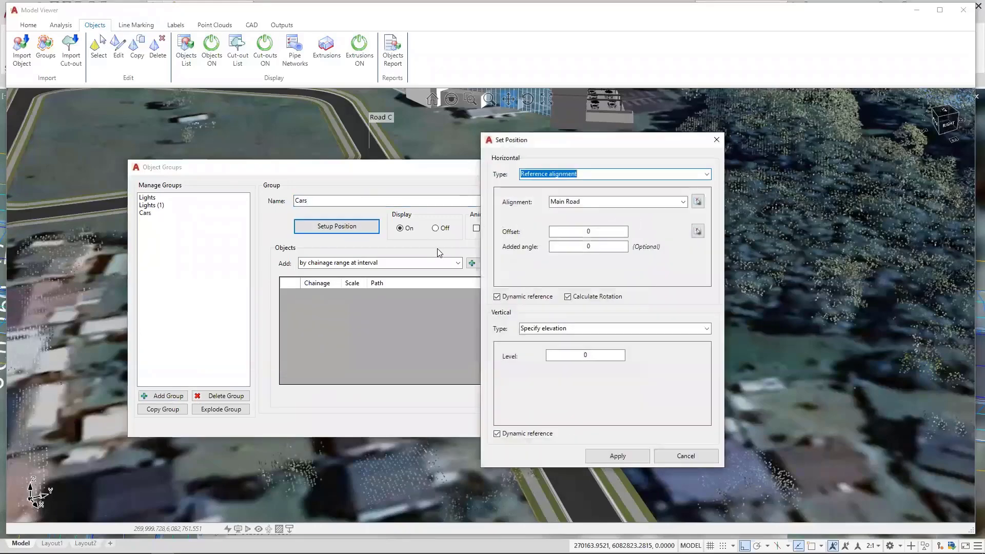
{"action": "left_click", "coordinate": [684, 202]}
{"action": "left_click", "coordinate": [684, 202]}
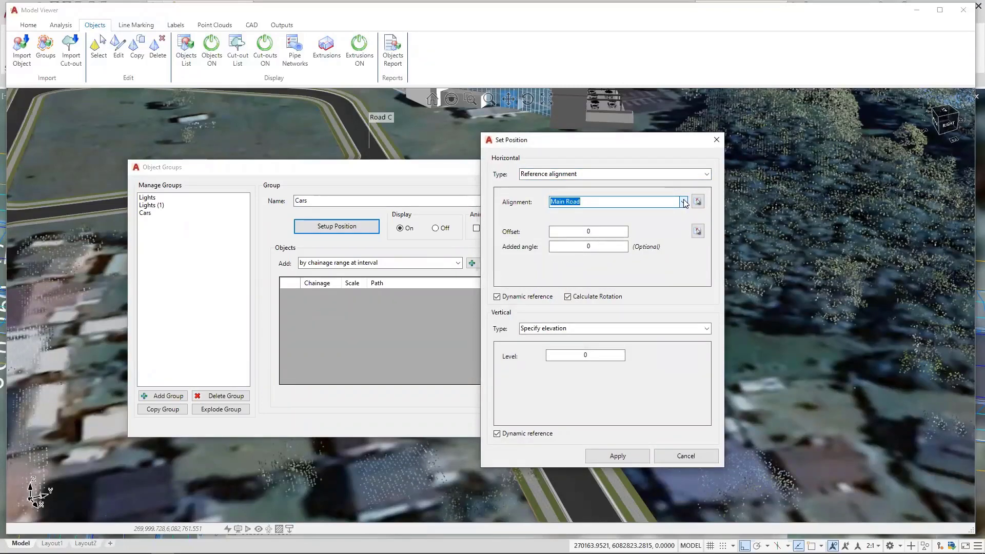
{"action": "left_click", "coordinate": [668, 174]}
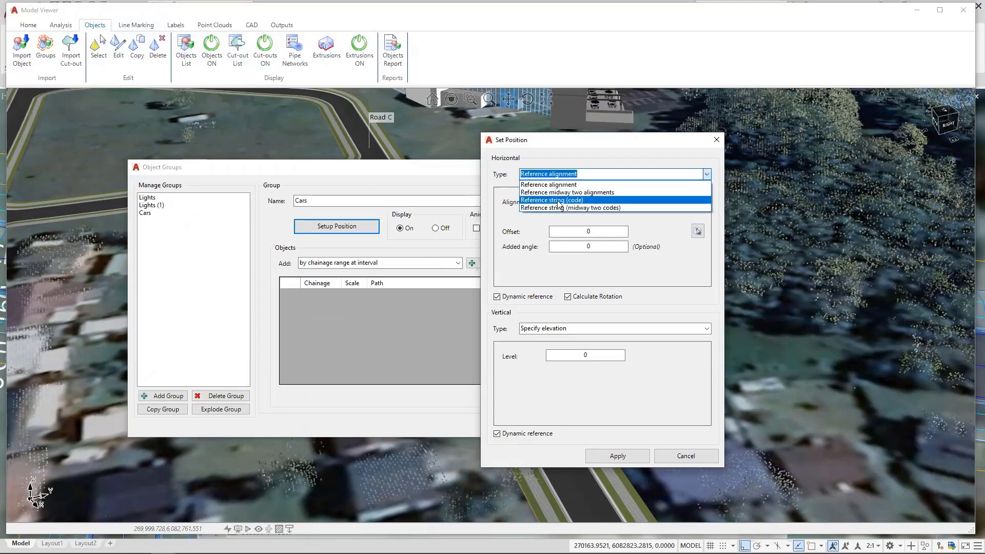
{"action": "left_click", "coordinate": [559, 208]}
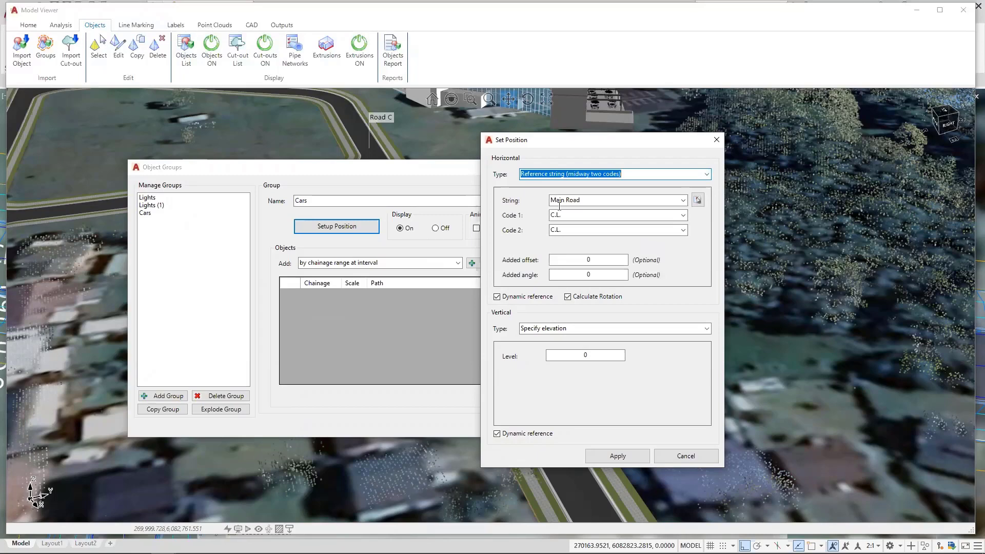
{"action": "left_click", "coordinate": [683, 201]}
{"action": "left_click", "coordinate": [577, 234]}
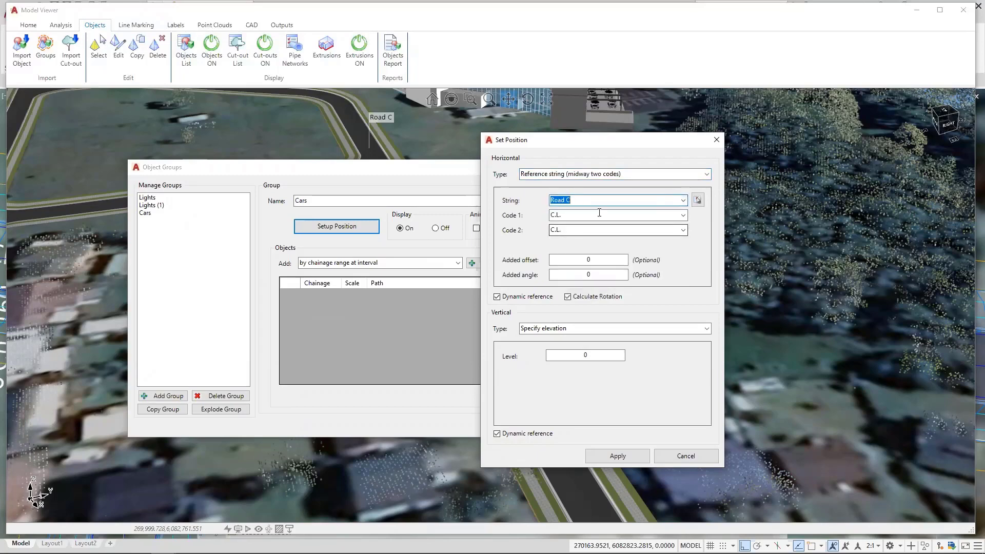
{"action": "left_click", "coordinate": [684, 231]}
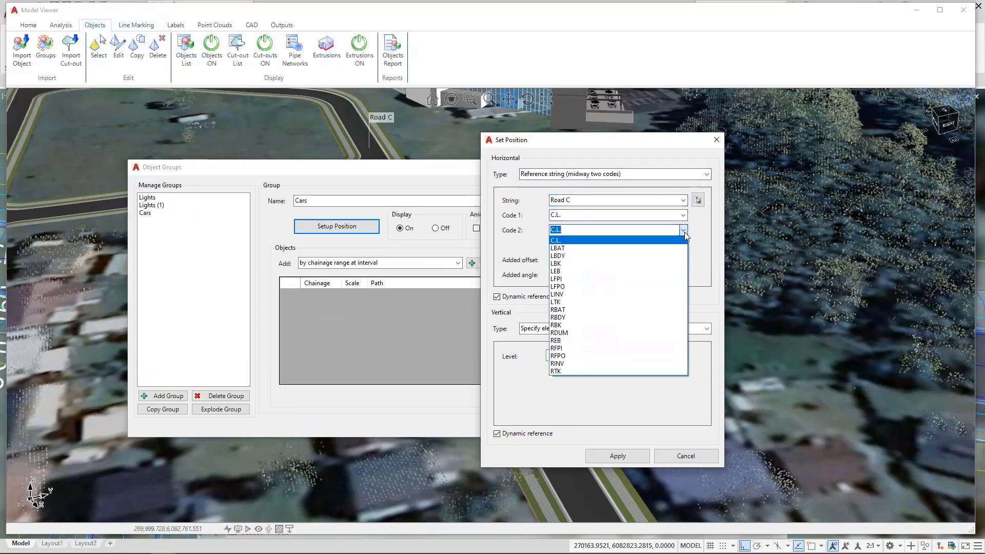
{"action": "left_click", "coordinate": [580, 271]}
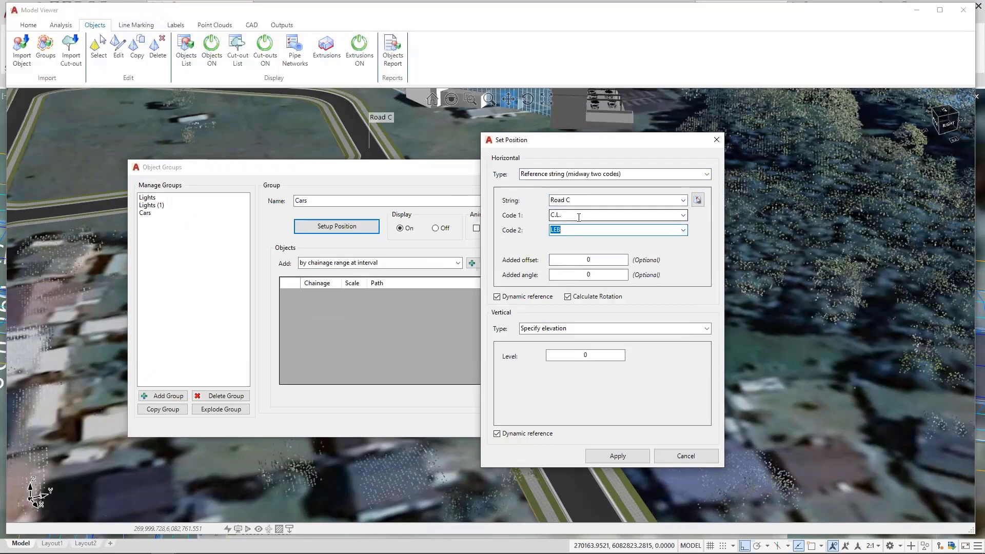
Reference the Cars group's vertical position to the TotalModel surface and apply the position settings
{"action": "left_click", "coordinate": [707, 328]}
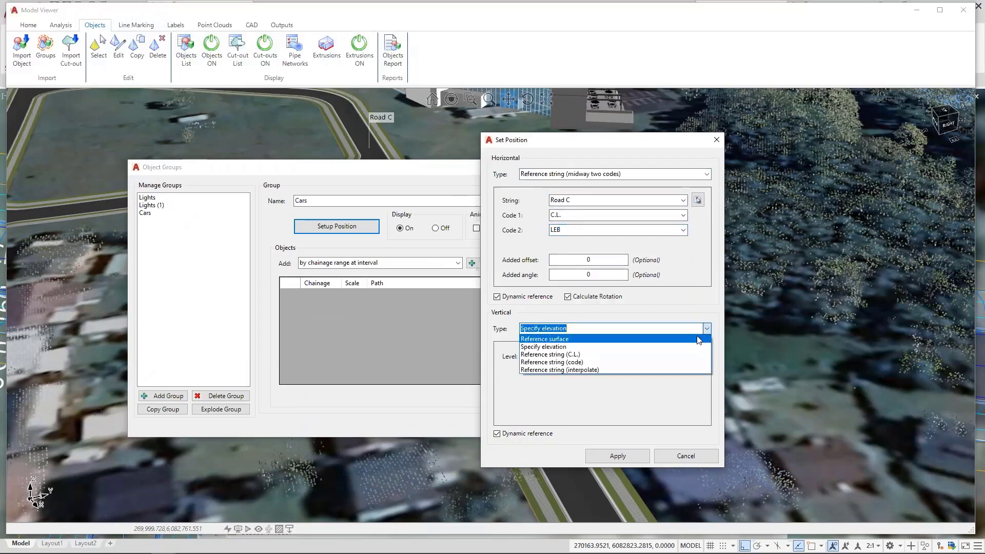
{"action": "left_click", "coordinate": [699, 339]}
{"action": "left_click", "coordinate": [683, 356]}
{"action": "left_click", "coordinate": [585, 370]}
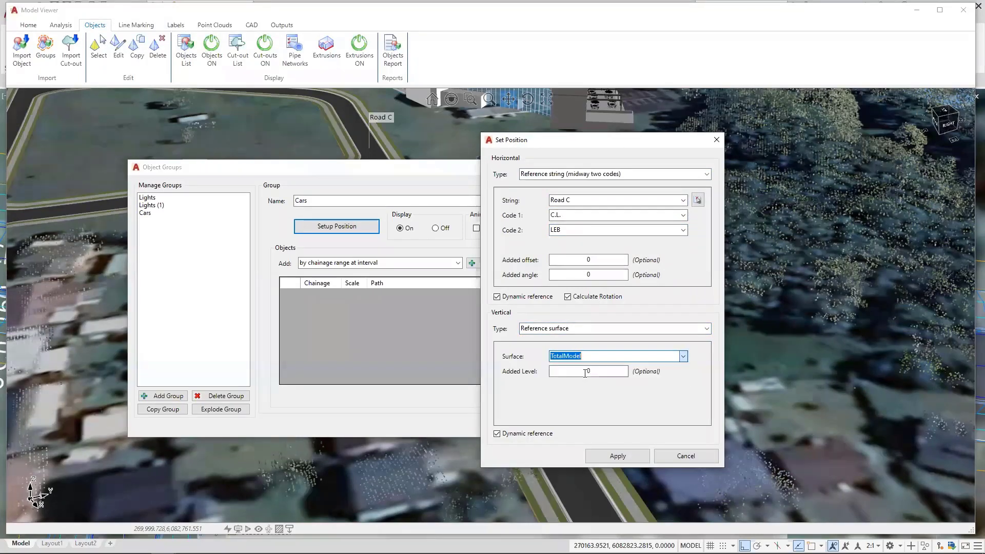
{"action": "left_click", "coordinate": [618, 455]}
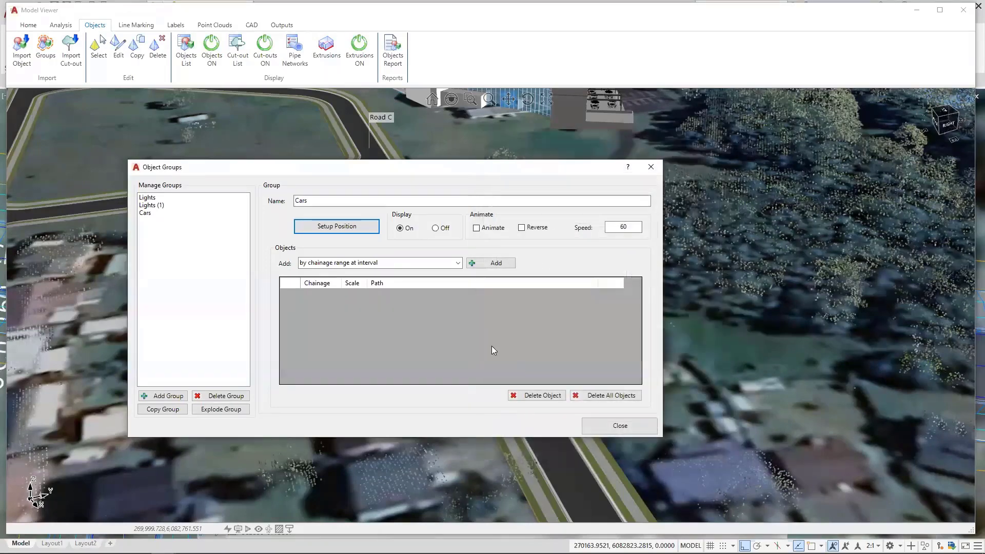
Add the Hilux.obj car model to the Cars group by single chainage at chainage 0
{"action": "left_click", "coordinate": [457, 263]}
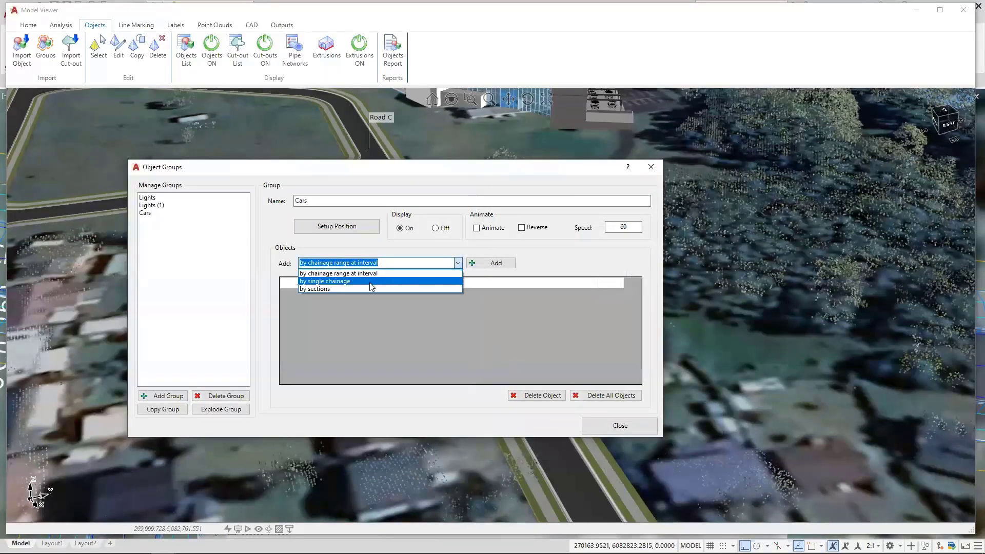
{"action": "left_click", "coordinate": [336, 282]}
{"action": "left_click", "coordinate": [494, 266]}
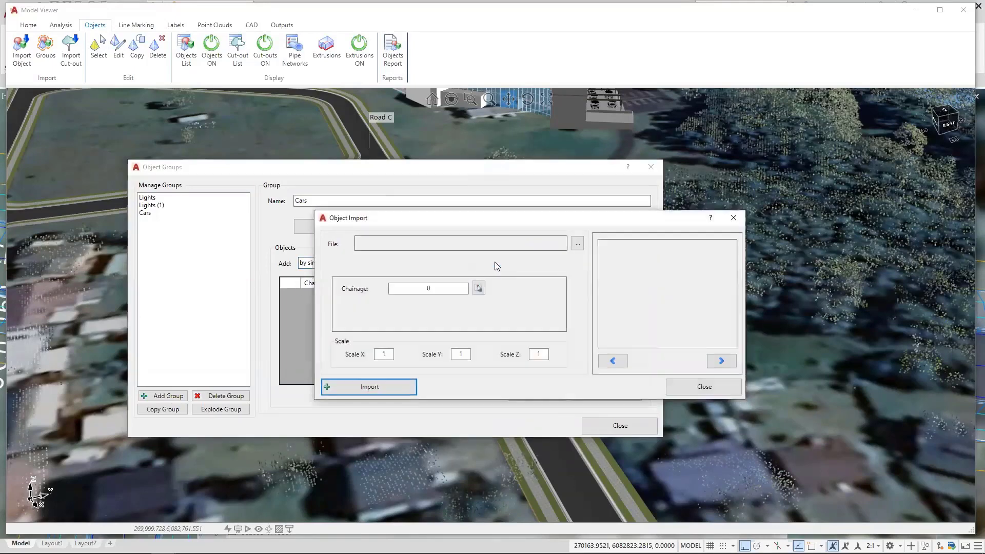
{"action": "left_click", "coordinate": [578, 243]}
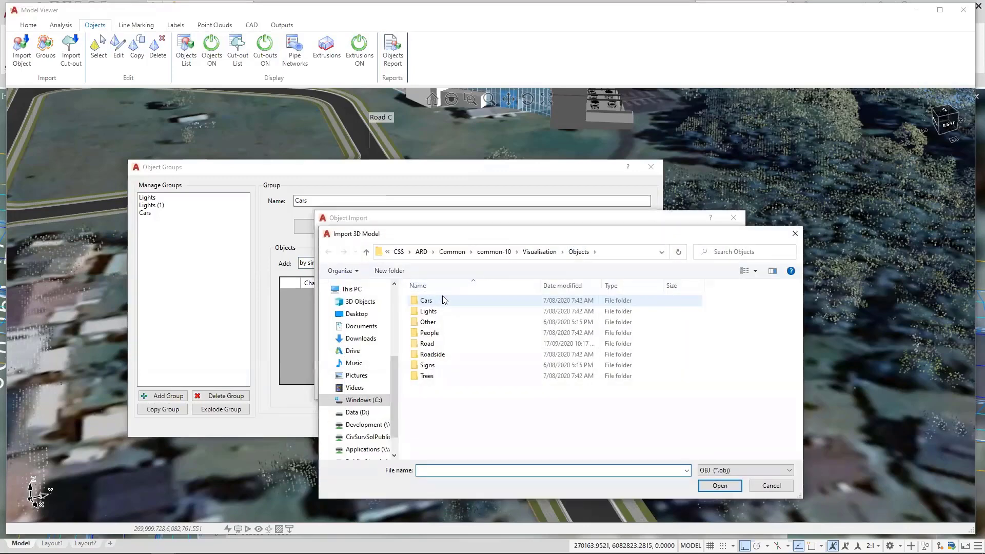
{"action": "double_click", "coordinate": [444, 301]}
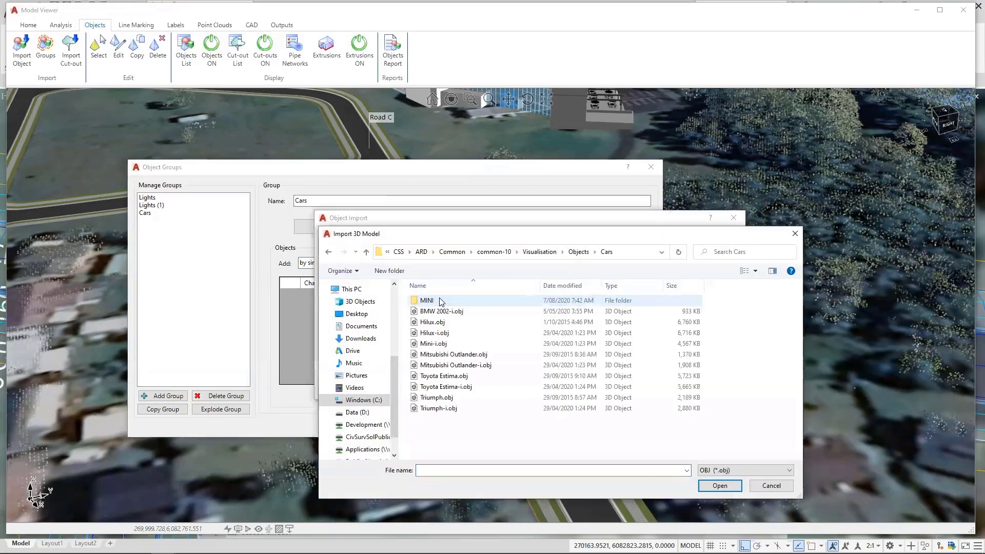
{"action": "left_click", "coordinate": [720, 485]}
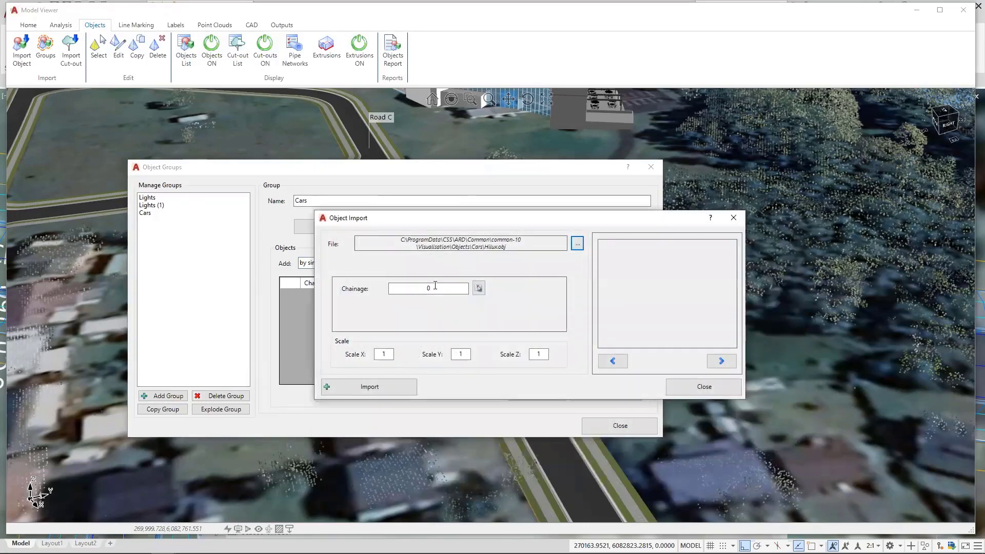
{"action": "left_click", "coordinate": [363, 388]}
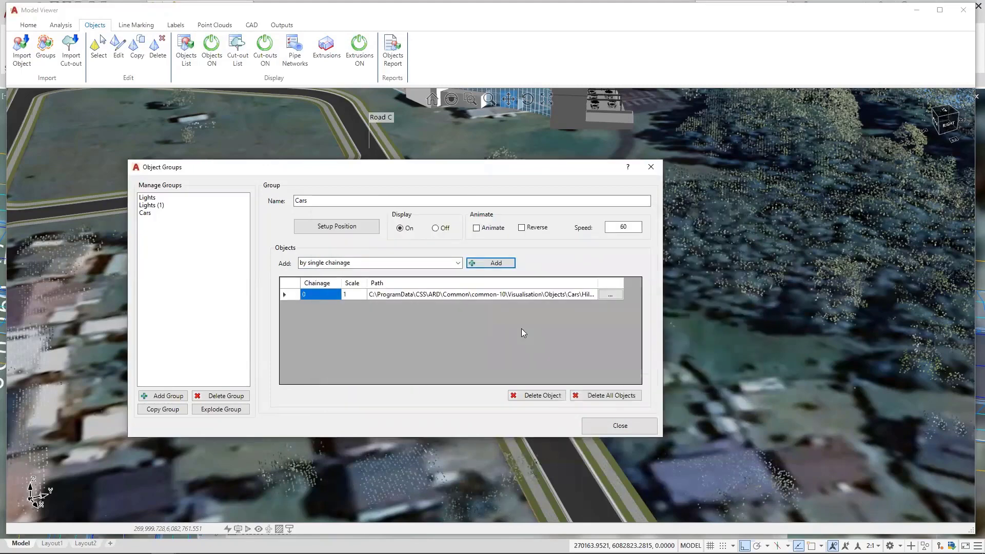
Animate the Cars group at a speed of 80 and preview the car's run along Road C
{"action": "left_click_drag", "start_coordinate": [489, 170], "coordinate": [440, 165]}
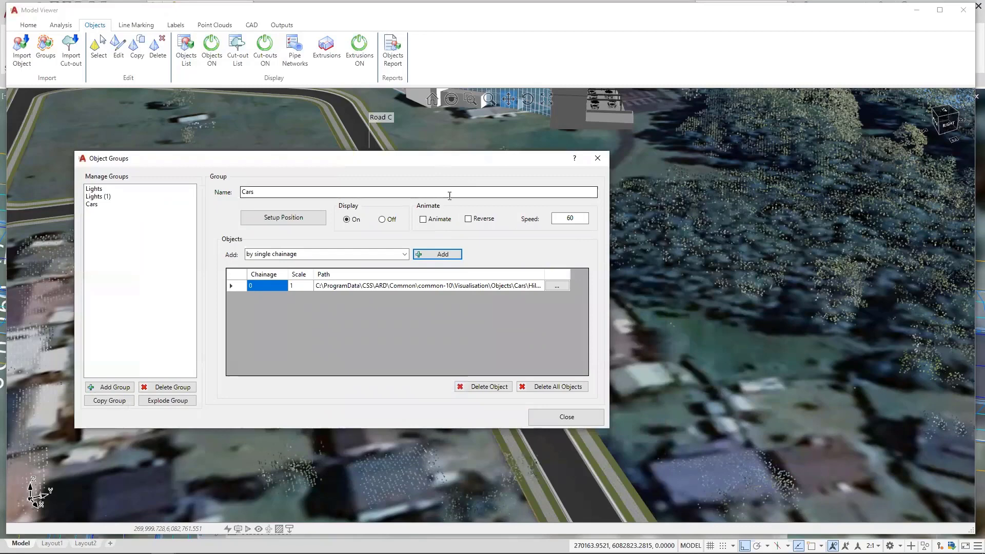
{"action": "left_click", "coordinate": [438, 220]}
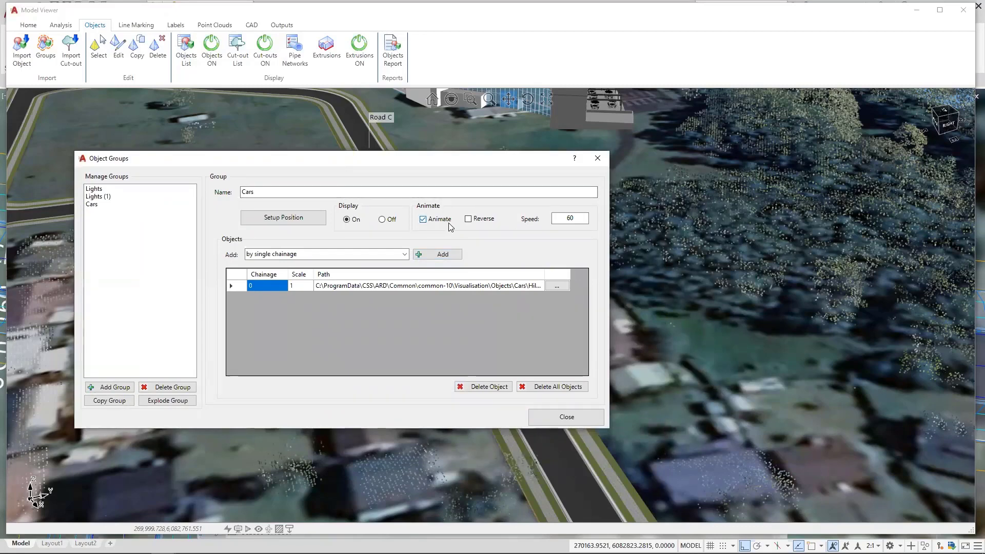
{"action": "left_click_drag", "start_coordinate": [575, 219], "coordinate": [562, 219]}
{"action": "type", "text": "80"}
{"action": "left_click", "coordinate": [567, 417]}
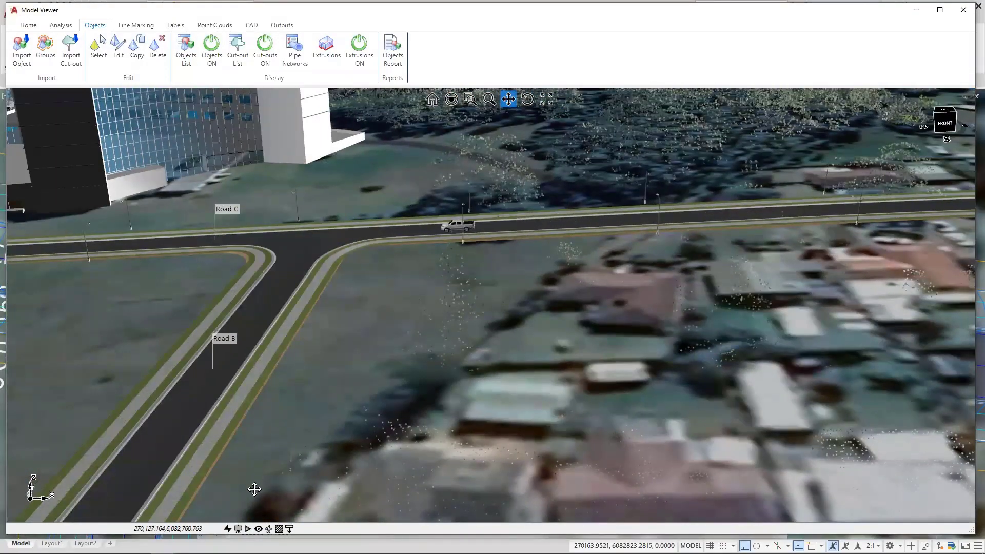
{"action": "left_click", "coordinate": [248, 529]}
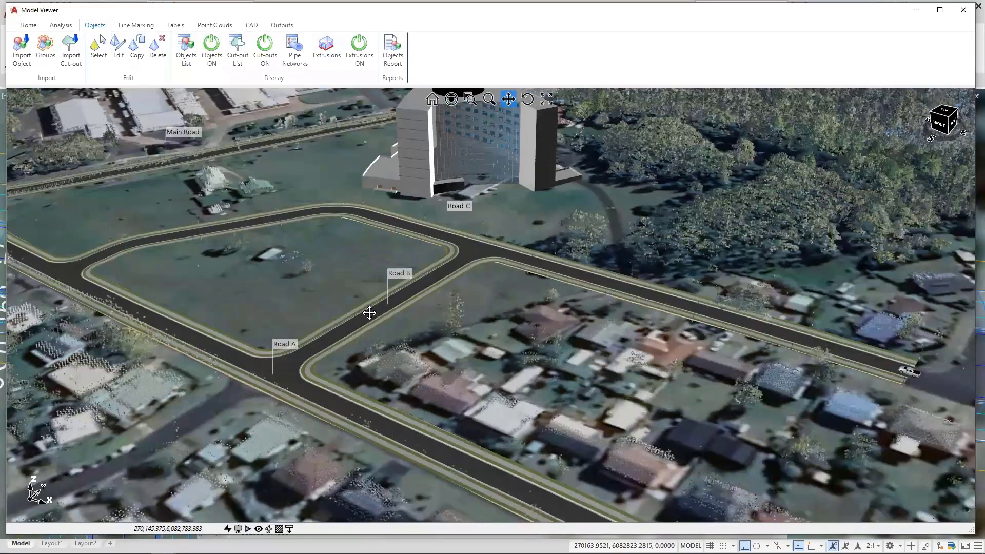
Run the drive-through along Road C with Animate Scene enabled, and stop it partway
{"action": "middle_click_drag", "start_coordinate": [370, 313], "coordinate": [464, 336], "text": "shift"}
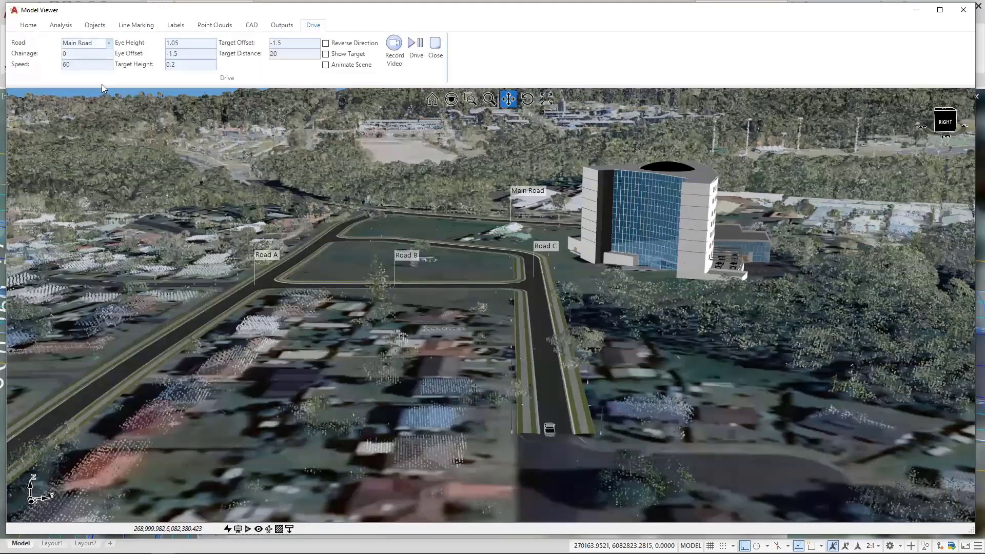
{"action": "key", "text": "Down"}
{"action": "key", "text": "Return"}
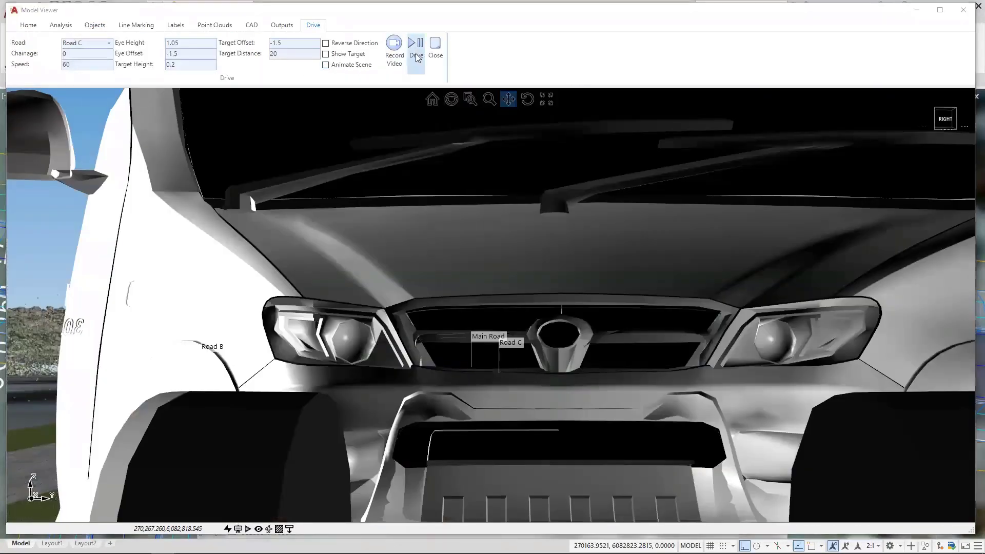
{"action": "left_click", "coordinate": [326, 65]}
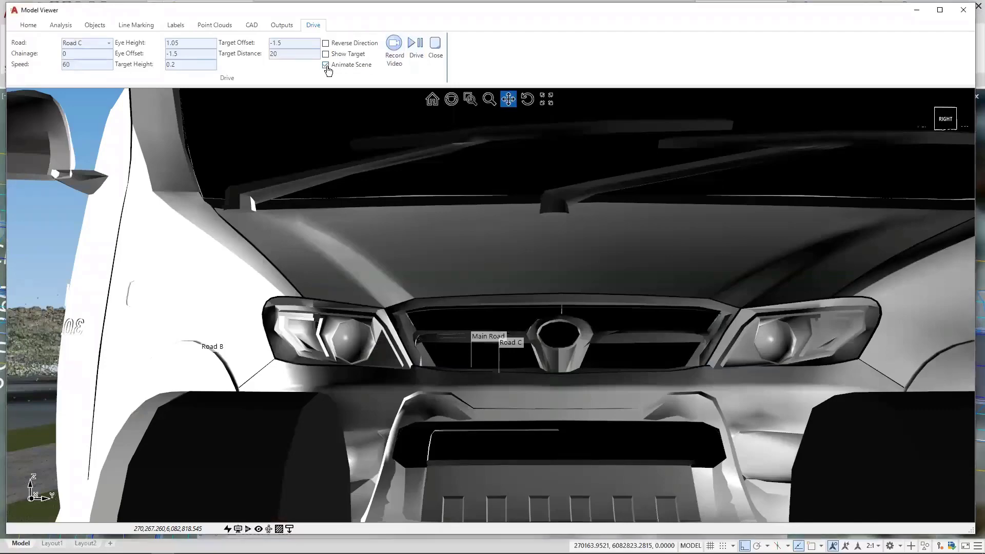
{"action": "left_click", "coordinate": [415, 51]}
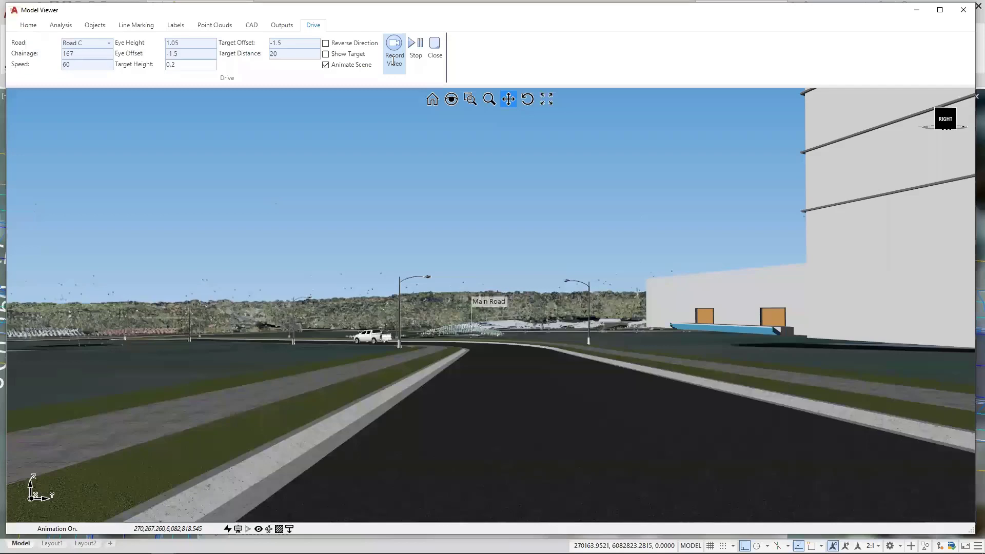
{"action": "left_click", "coordinate": [417, 55]}
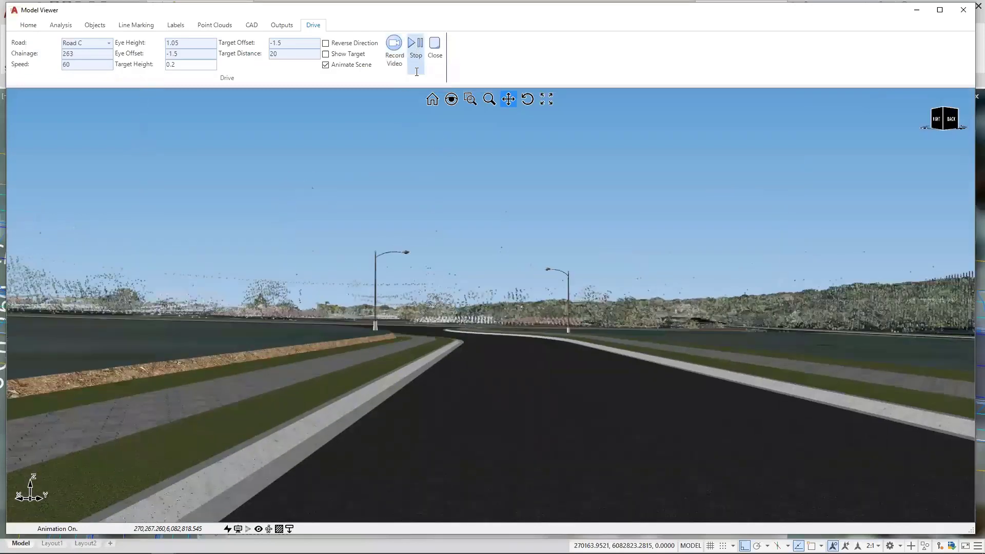
{"action": "left_click", "coordinate": [417, 55]}
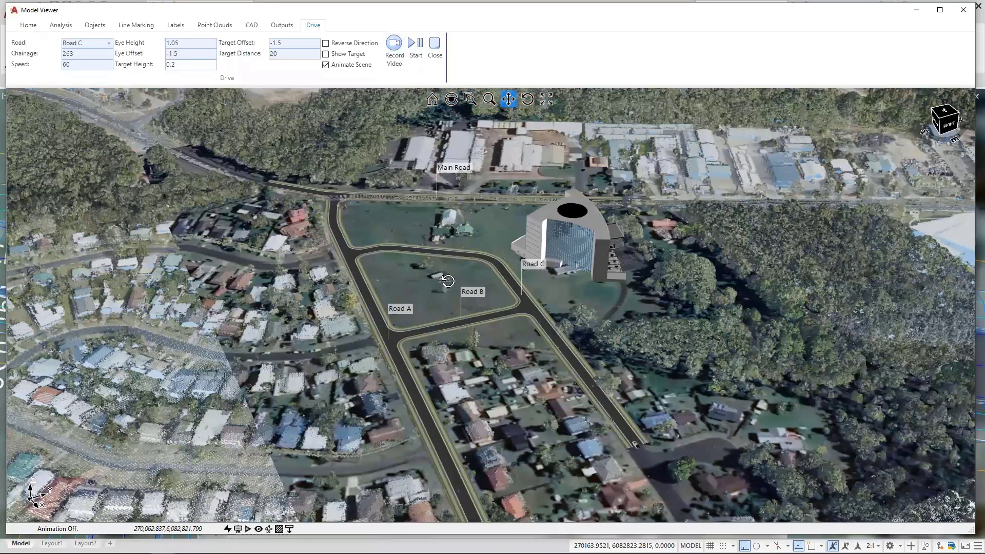
Examine the road network, hotel, street lights and car from close up along Road C and from above
{"action": "scroll", "coordinate": [449, 281], "scroll_direction": "down", "scroll_amount": 3}
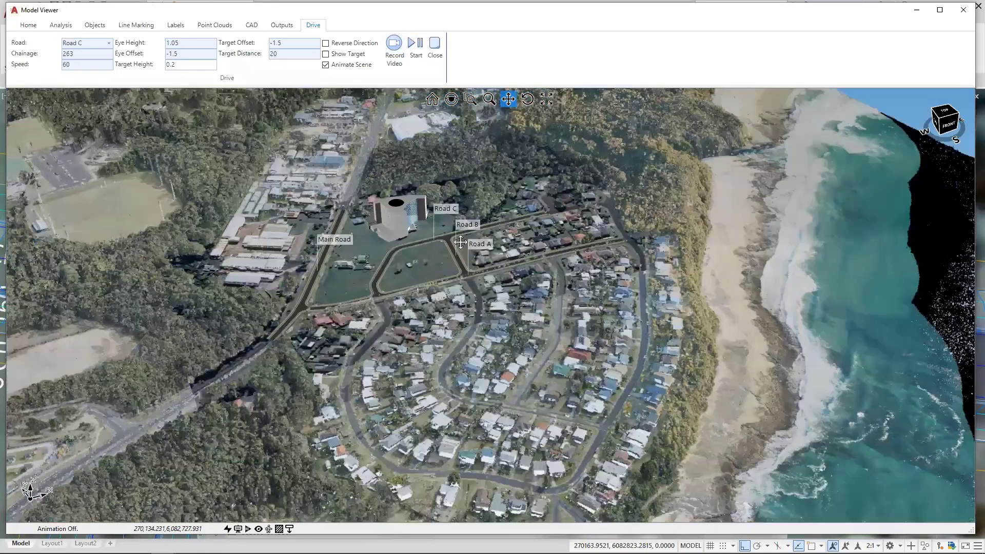
{"action": "scroll", "coordinate": [461, 241], "scroll_direction": "up", "scroll_amount": 5}
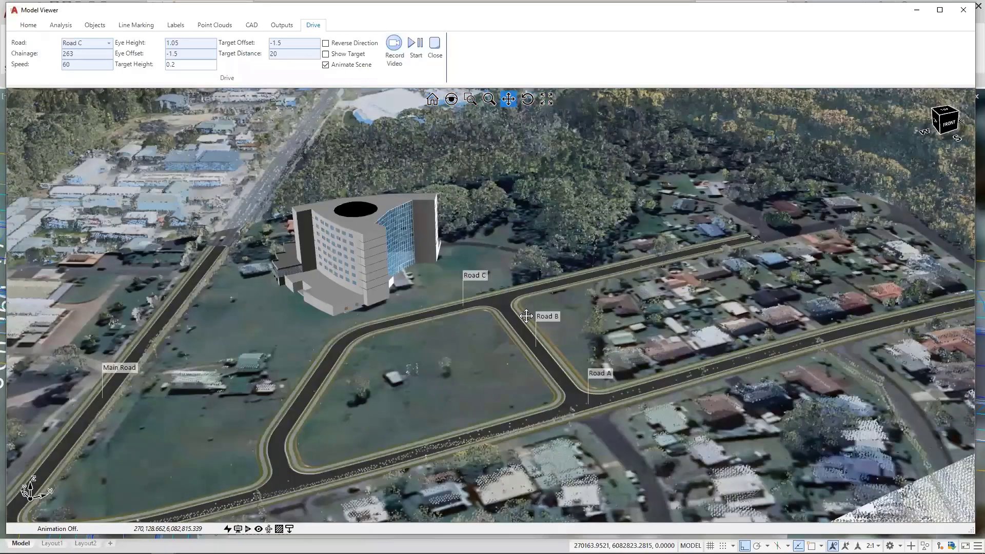
{"action": "scroll", "coordinate": [467, 286], "scroll_direction": "up", "scroll_amount": 3}
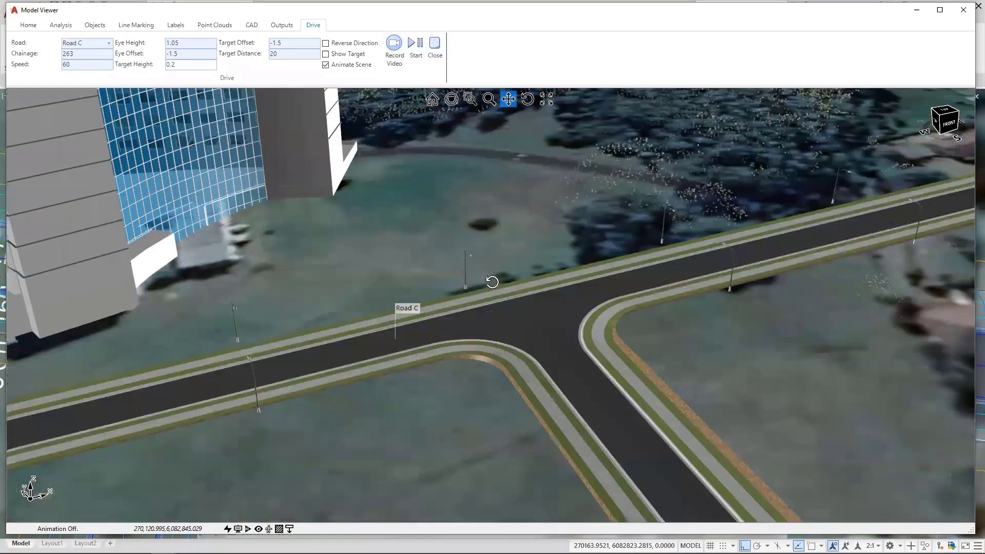
{"action": "scroll", "coordinate": [495, 281], "scroll_direction": "up", "scroll_amount": 3}
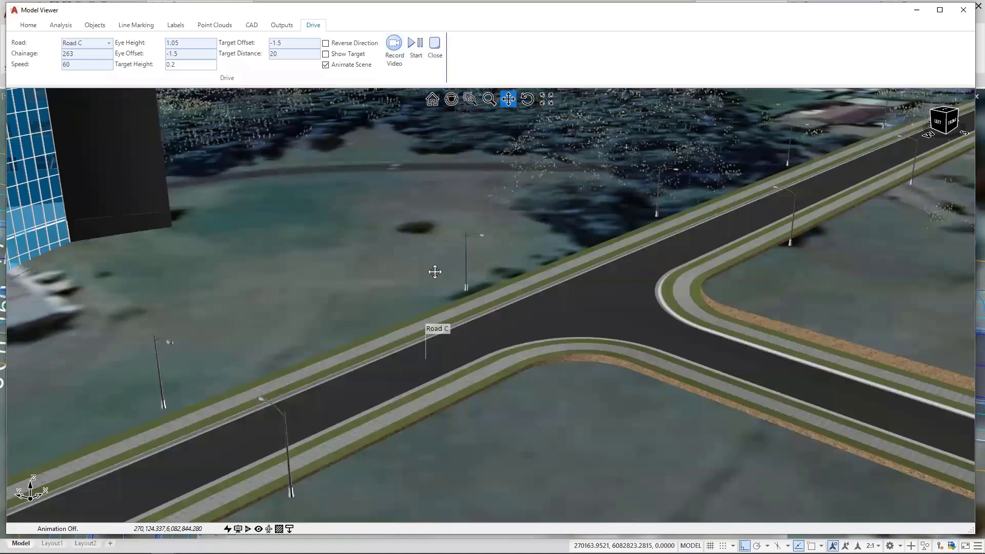
{"action": "scroll", "coordinate": [435, 270], "scroll_direction": "down", "scroll_amount": 5}
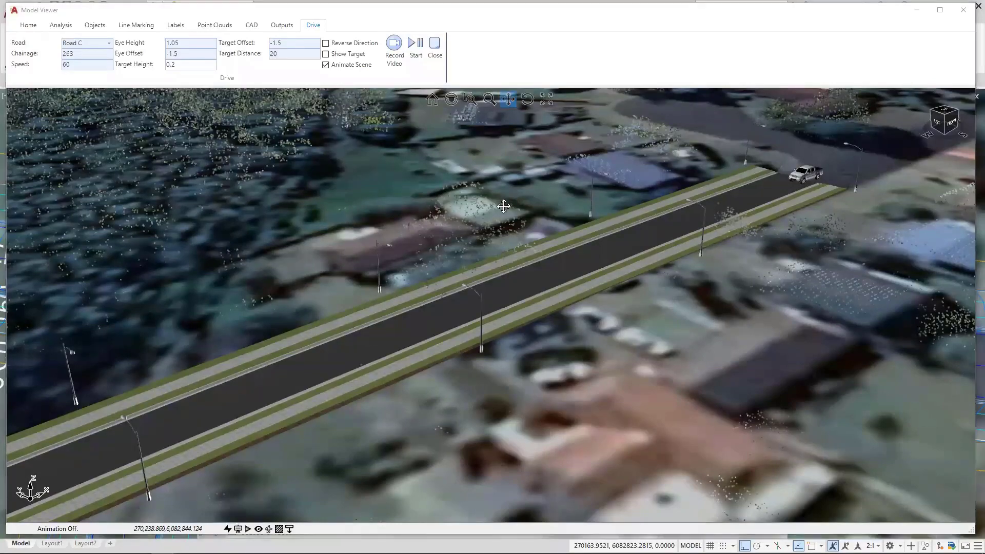
{"action": "scroll", "coordinate": [504, 206], "scroll_direction": "down", "scroll_amount": 3}
{"action": "scroll", "coordinate": [504, 206], "scroll_direction": "down", "scroll_amount": 3}
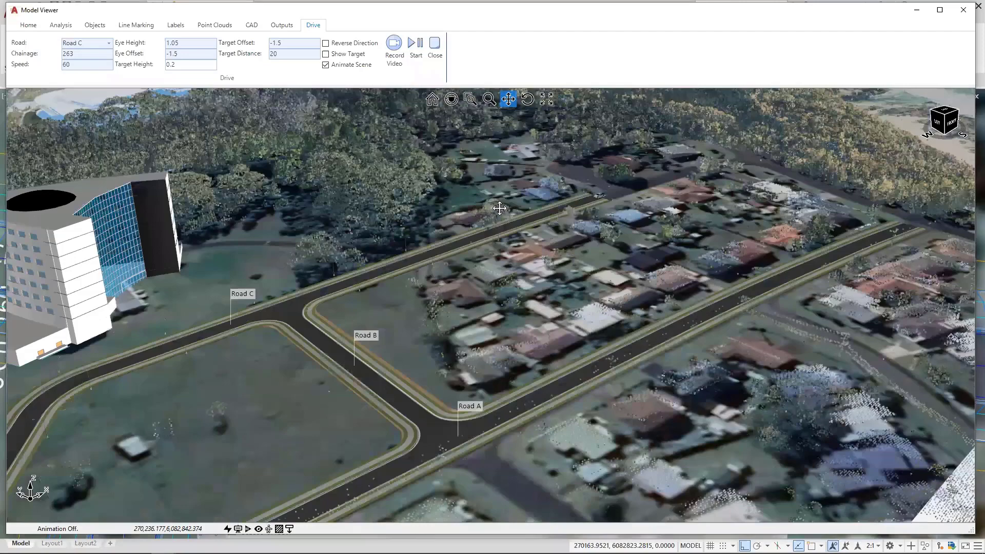
{"action": "mouse_move", "coordinate": [489, 216]}
{"action": "scroll", "coordinate": [464, 247], "scroll_direction": "down", "scroll_amount": 3}
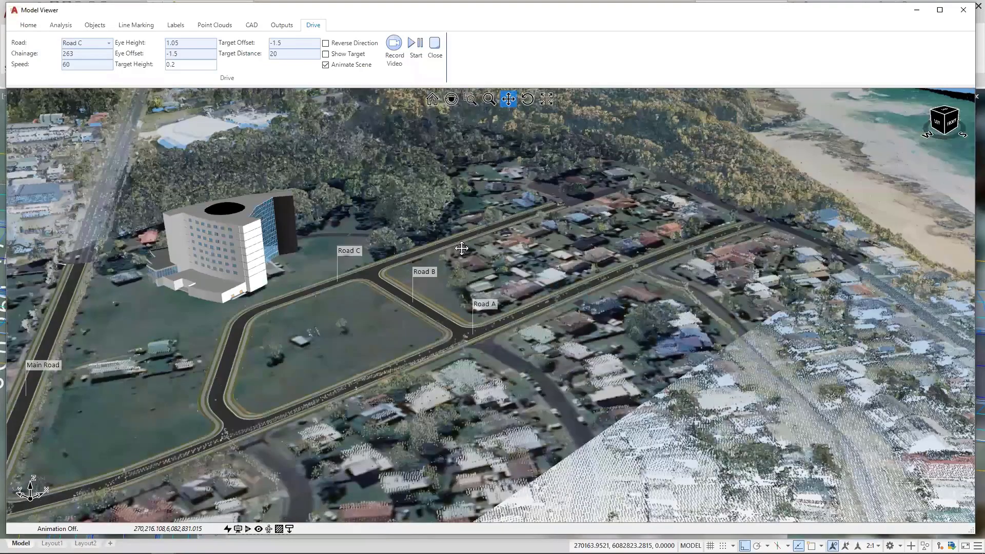
{"action": "middle_click_drag", "start_coordinate": [502, 277], "coordinate": [503, 277]}
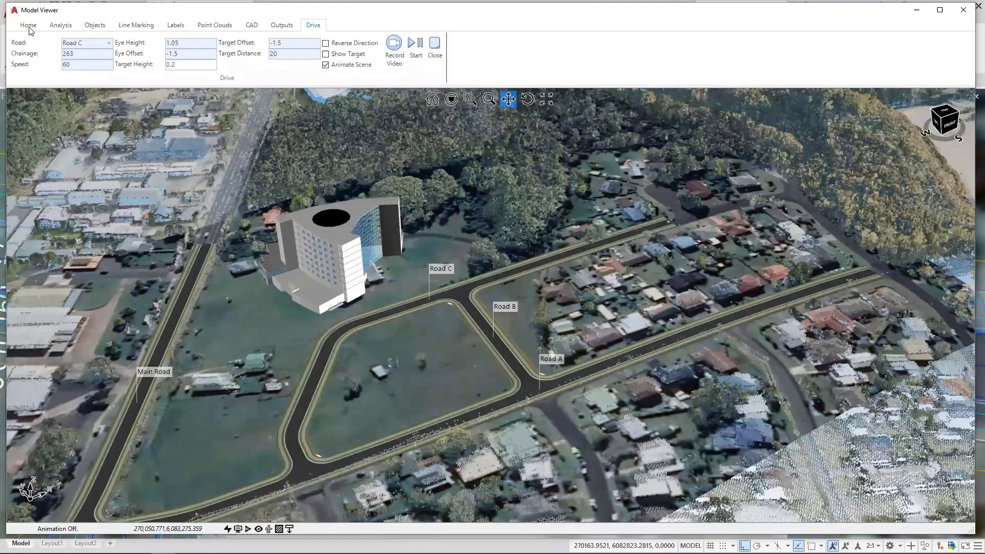
{"action": "left_click", "coordinate": [28, 24]}
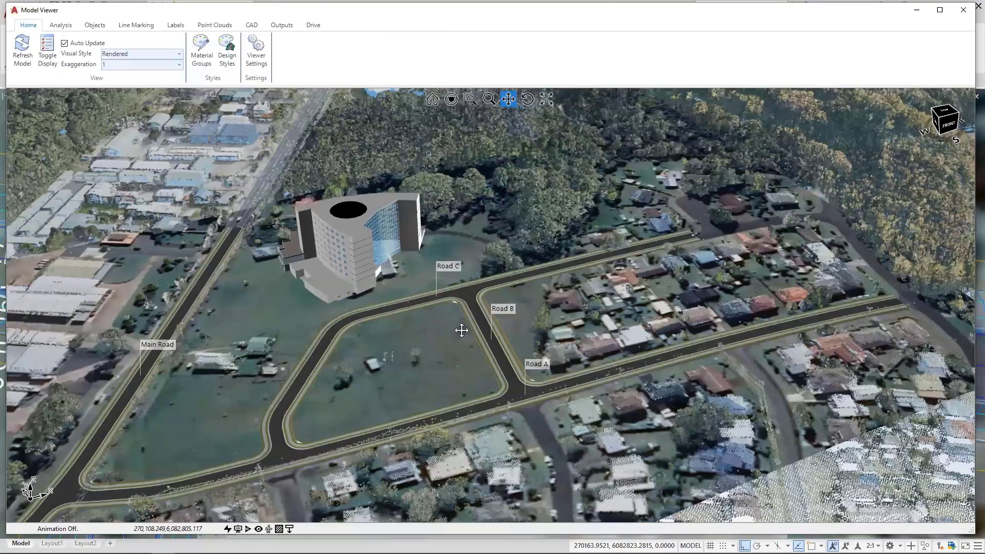
Examine the footpath, grass verge, kerb and batter materials along Road B from close up
{"action": "scroll", "coordinate": [499, 345], "scroll_direction": "up", "scroll_amount": 3}
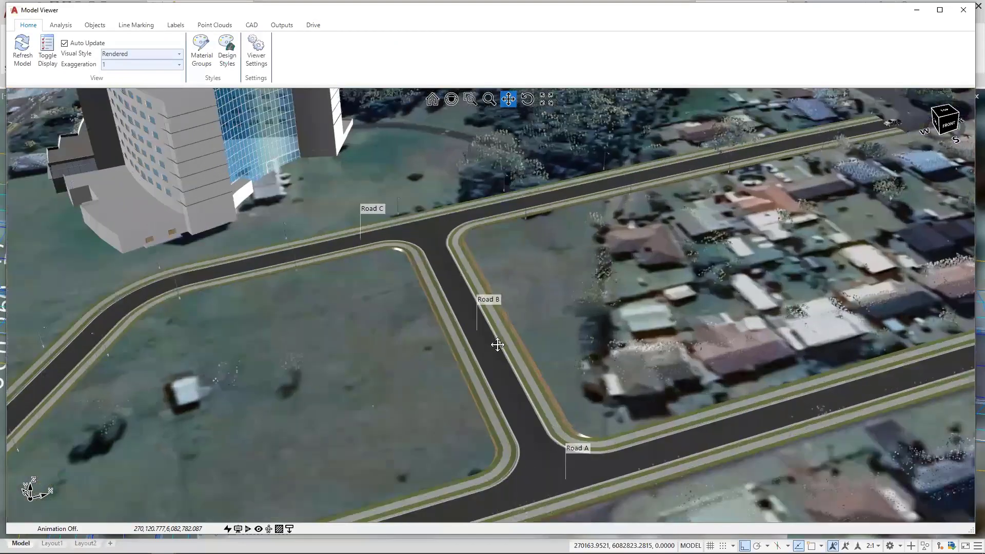
{"action": "scroll", "coordinate": [500, 329], "scroll_direction": "down", "scroll_amount": 2}
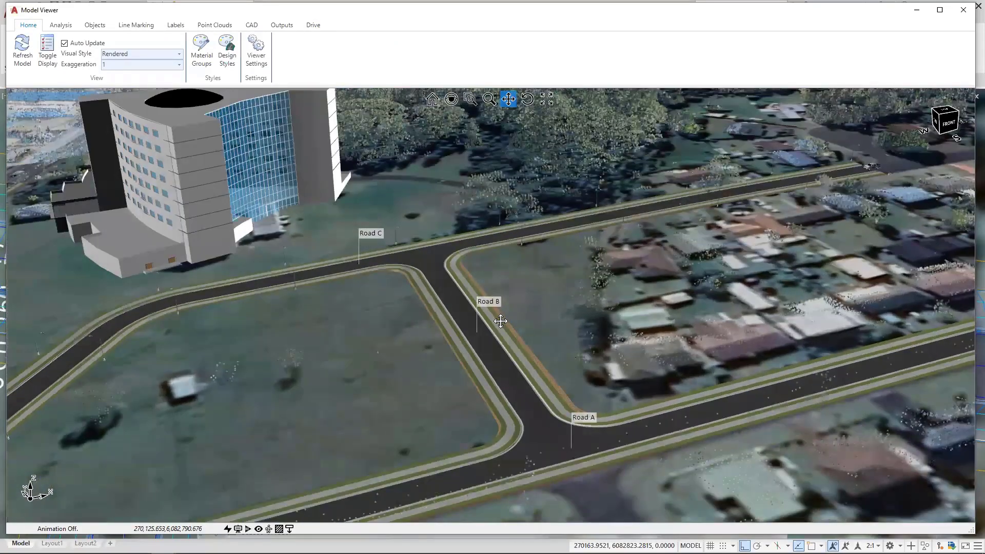
{"action": "scroll", "coordinate": [500, 322], "scroll_direction": "down", "scroll_amount": 2}
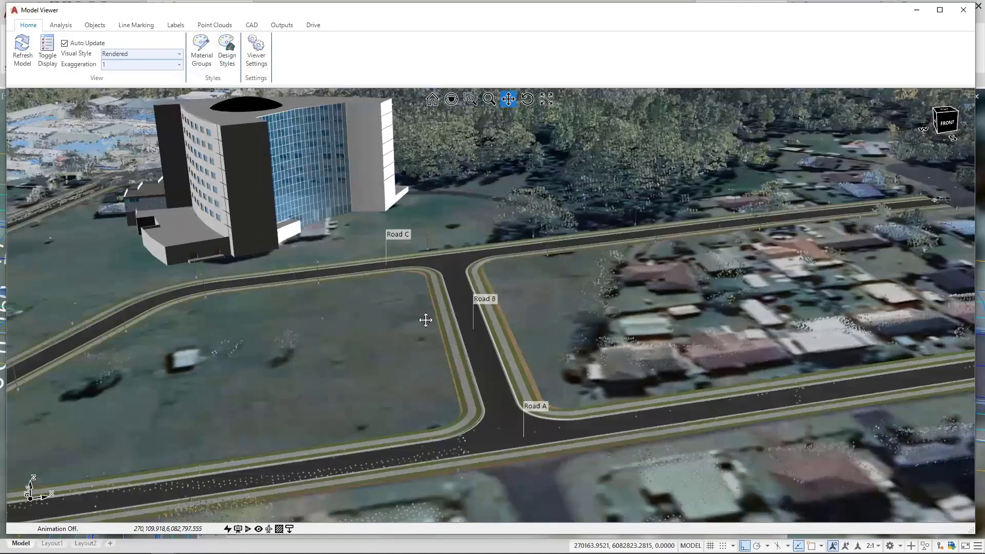
{"action": "scroll", "coordinate": [488, 321], "scroll_direction": "up", "scroll_amount": 3}
{"action": "scroll", "coordinate": [509, 336], "scroll_direction": "up", "scroll_amount": 2}
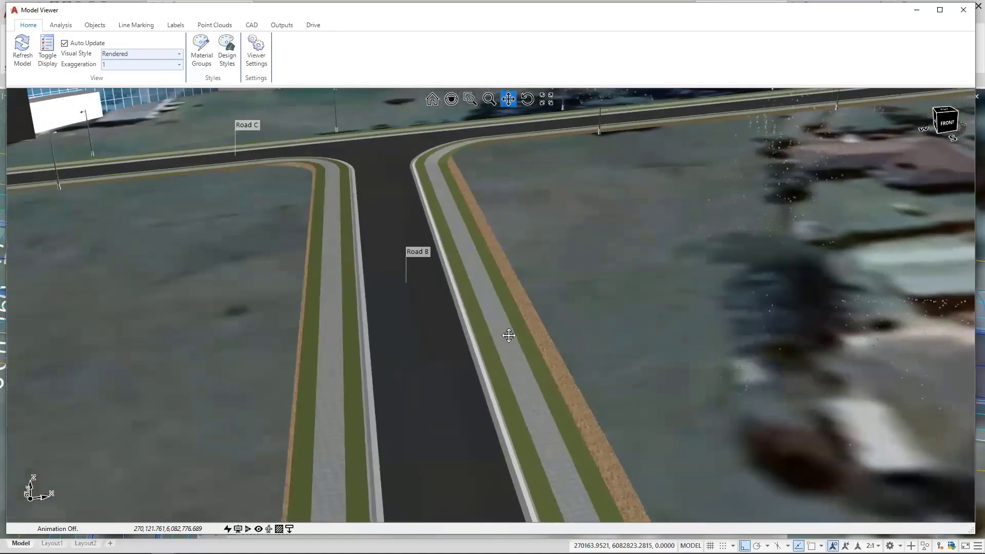
{"action": "scroll", "coordinate": [509, 335], "scroll_direction": "up", "scroll_amount": 3}
{"action": "scroll", "coordinate": [514, 351], "scroll_direction": "up", "scroll_amount": 3}
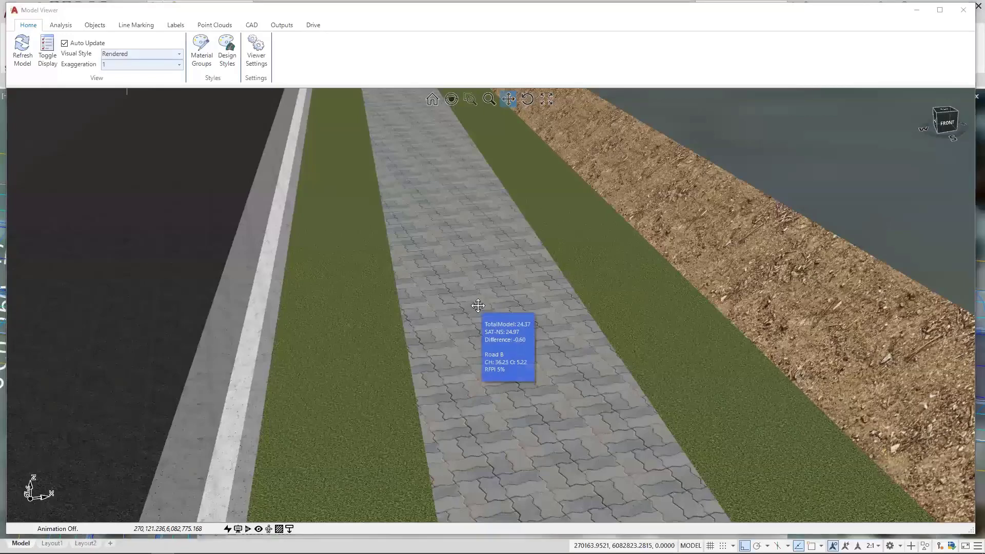
{"action": "scroll", "coordinate": [472, 311], "scroll_direction": "down", "scroll_amount": 2}
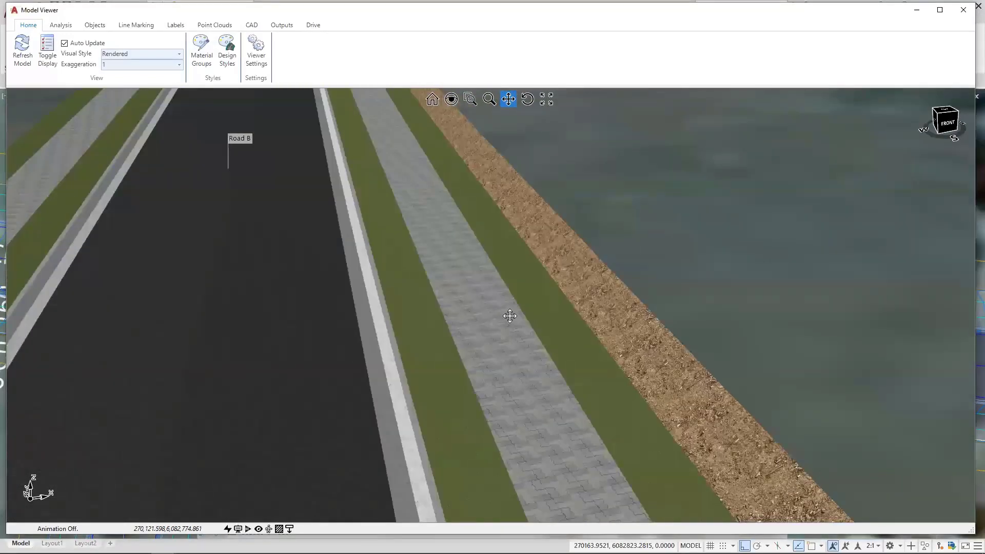
{"action": "scroll", "coordinate": [460, 359], "scroll_direction": "up", "scroll_amount": 3}
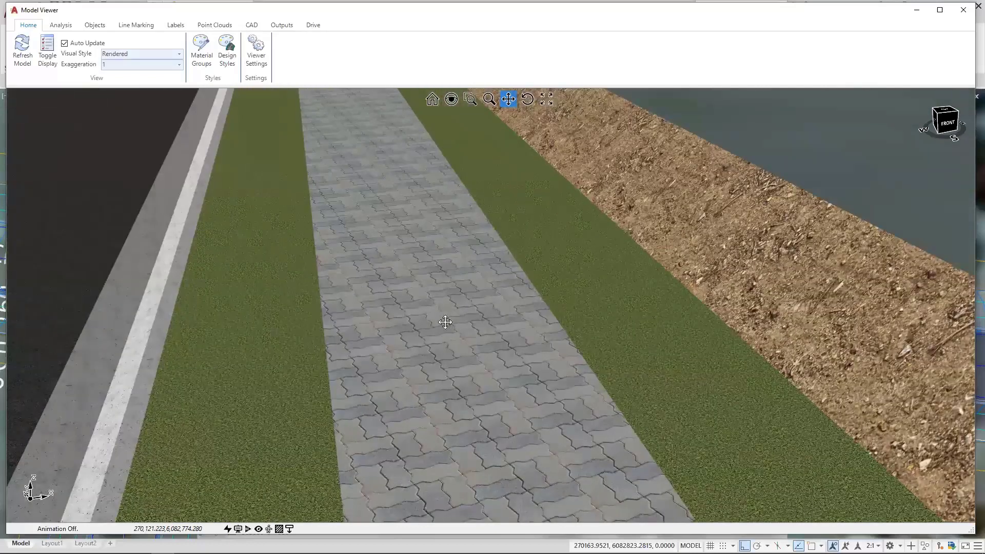
Assign the Rock material group to the Road B footpath surface in the -Master model style and apply it
{"action": "right_click", "coordinate": [443, 289]}
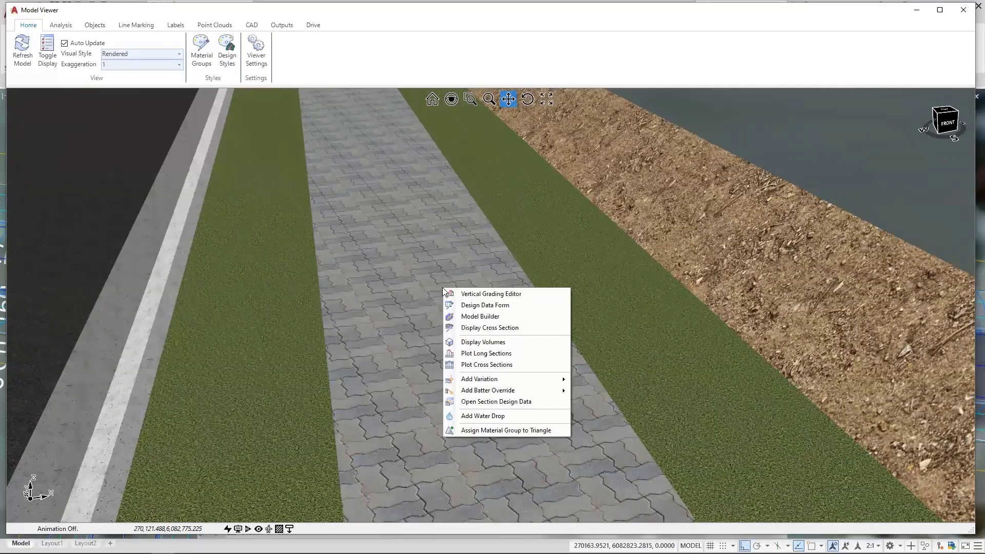
{"action": "left_click", "coordinate": [489, 428]}
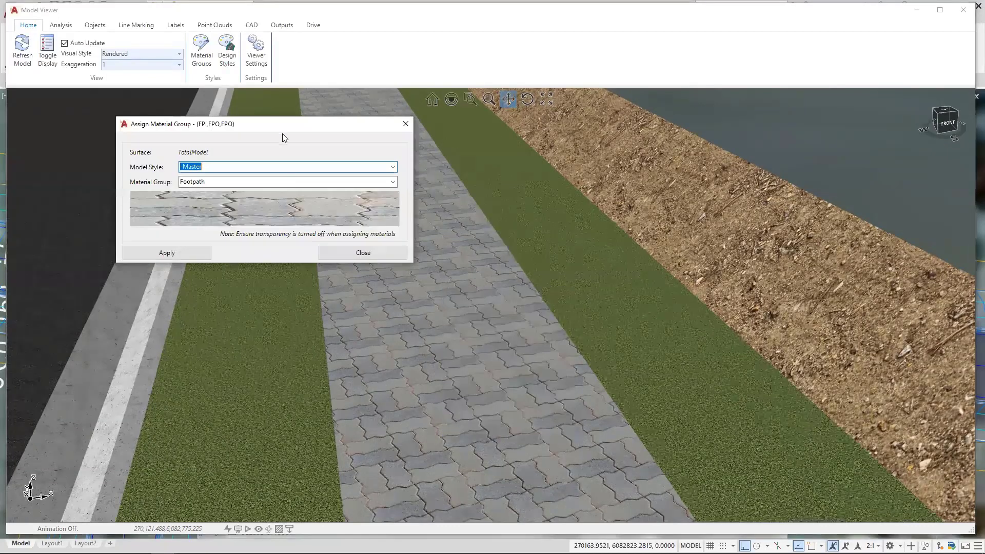
{"action": "left_click_drag", "start_coordinate": [290, 130], "coordinate": [515, 248]}
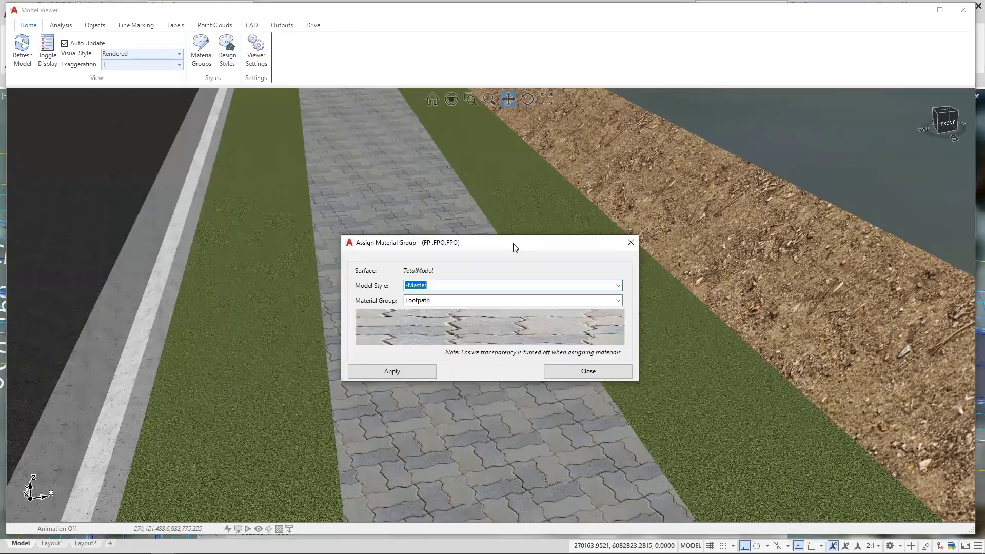
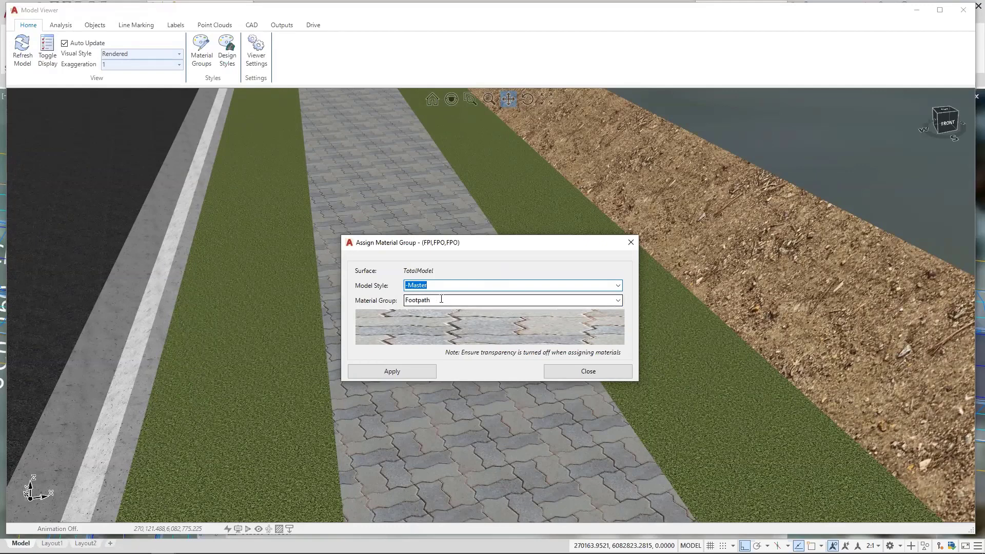
{"action": "left_click", "coordinate": [619, 300]}
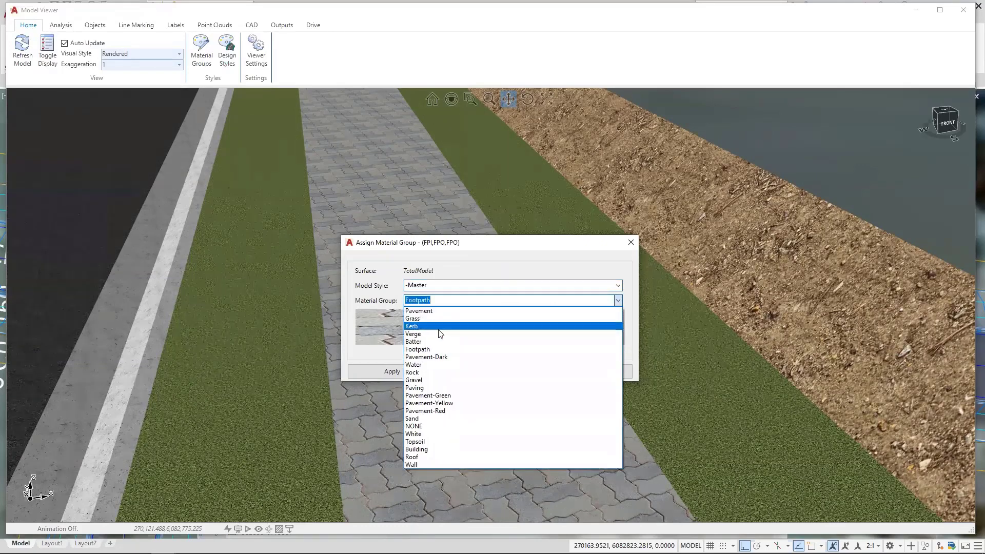
{"action": "left_click", "coordinate": [419, 373]}
{"action": "left_click", "coordinate": [402, 373]}
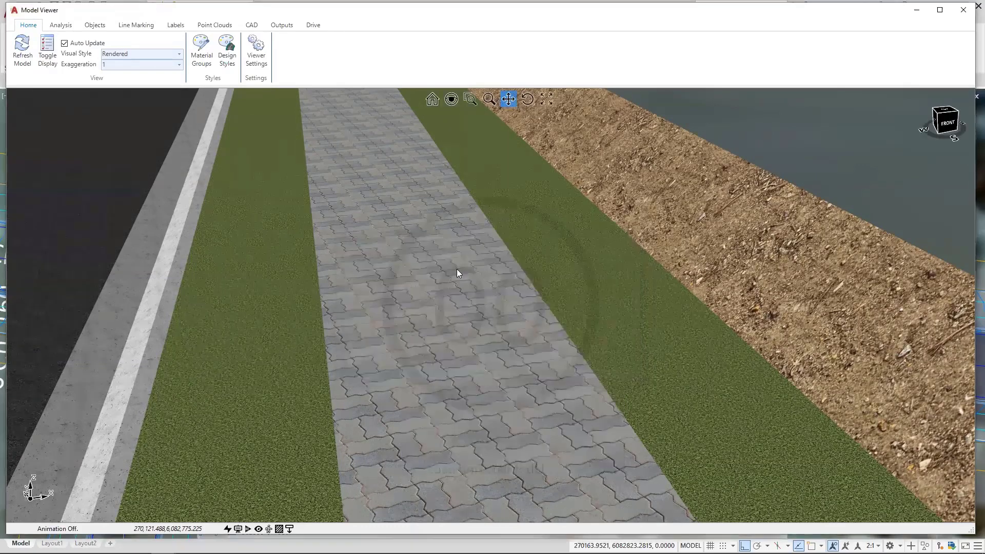
Examine the footpath material along Roads A, B and C from several angles around the hotel and junctions
{"action": "scroll", "coordinate": [465, 260], "scroll_direction": "down", "scroll_amount": 10}
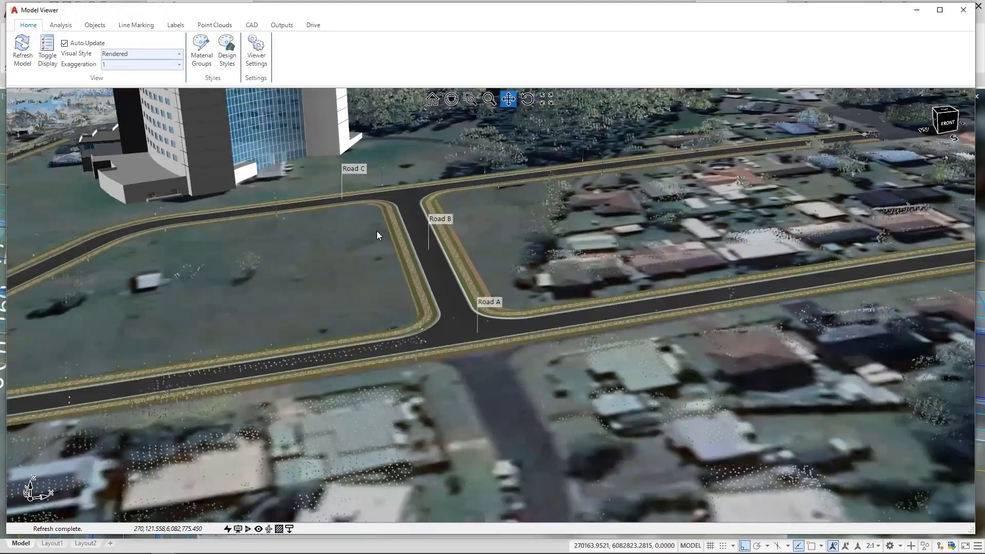
{"action": "middle_click_drag", "start_coordinate": [377, 231], "coordinate": [262, 334]}
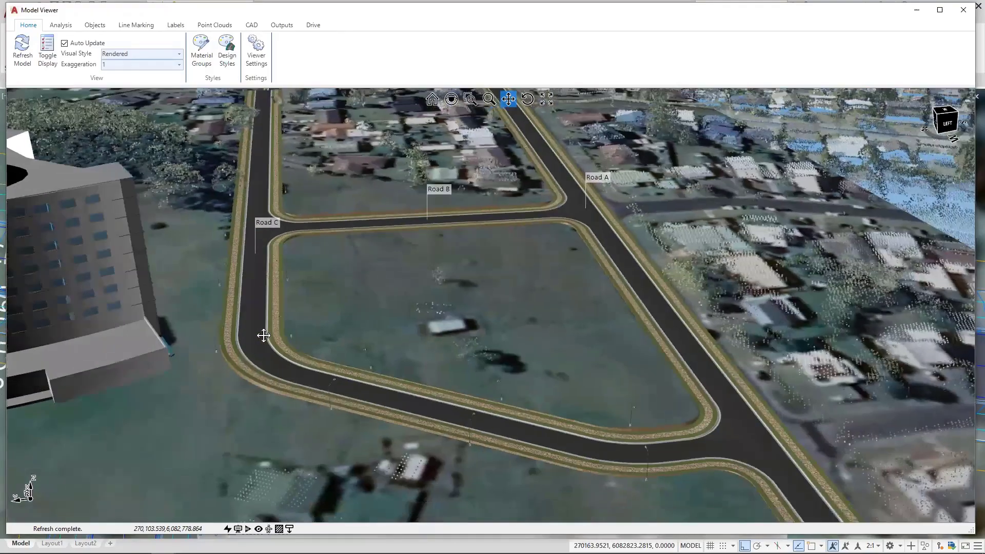
{"action": "scroll", "coordinate": [257, 331], "scroll_direction": "up", "scroll_amount": 5}
{"action": "scroll", "coordinate": [297, 306], "scroll_direction": "down", "scroll_amount": 8}
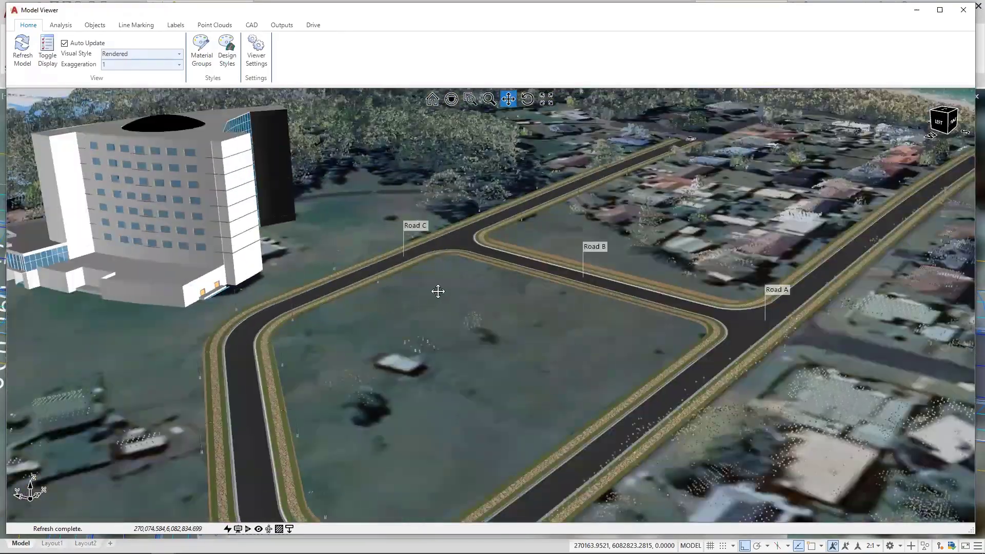
{"action": "scroll", "coordinate": [437, 288], "scroll_direction": "up", "scroll_amount": 3}
{"action": "left_click_drag", "start_coordinate": [395, 309], "coordinate": [383, 310]}
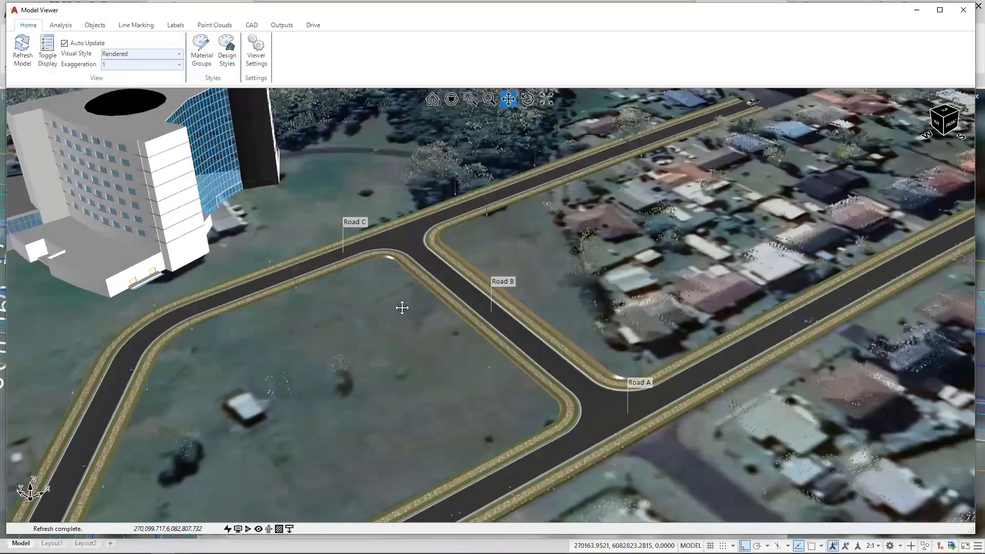
{"action": "middle_click_drag", "start_coordinate": [429, 304], "coordinate": [406, 290]}
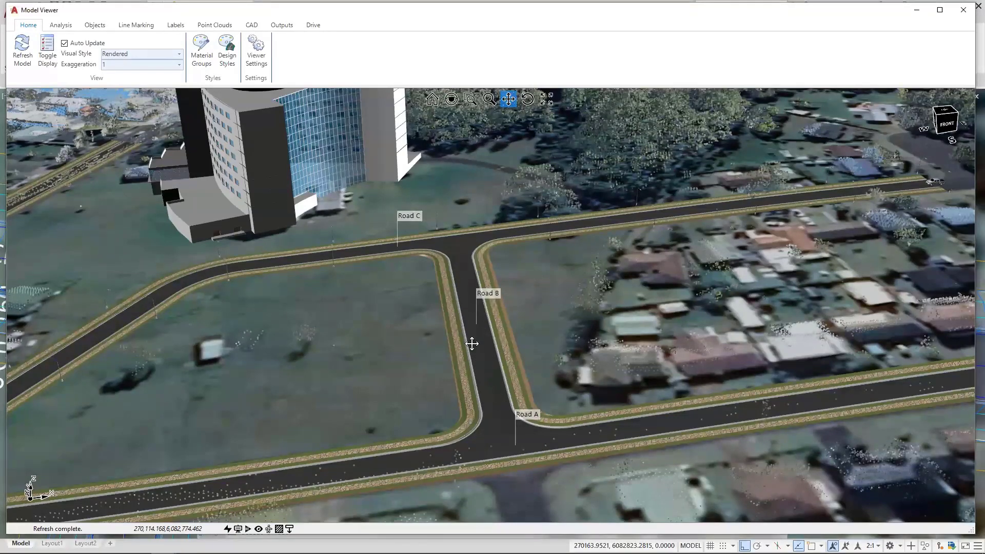
Open the material group assignment for the footpath beside Road B and show the available material groups
{"action": "scroll", "coordinate": [497, 342], "scroll_direction": "up", "scroll_amount": 5}
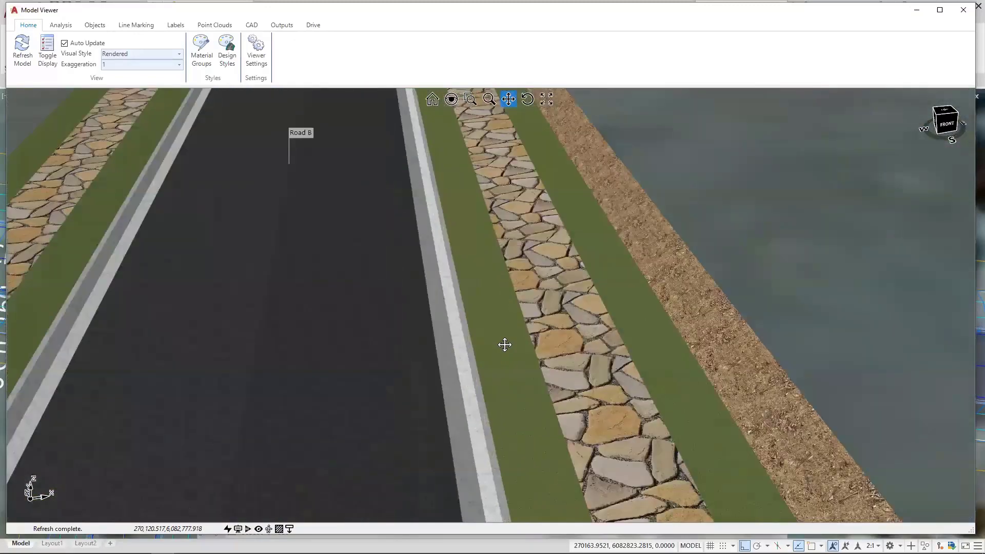
{"action": "right_click", "coordinate": [547, 325]}
{"action": "left_click", "coordinate": [572, 467]}
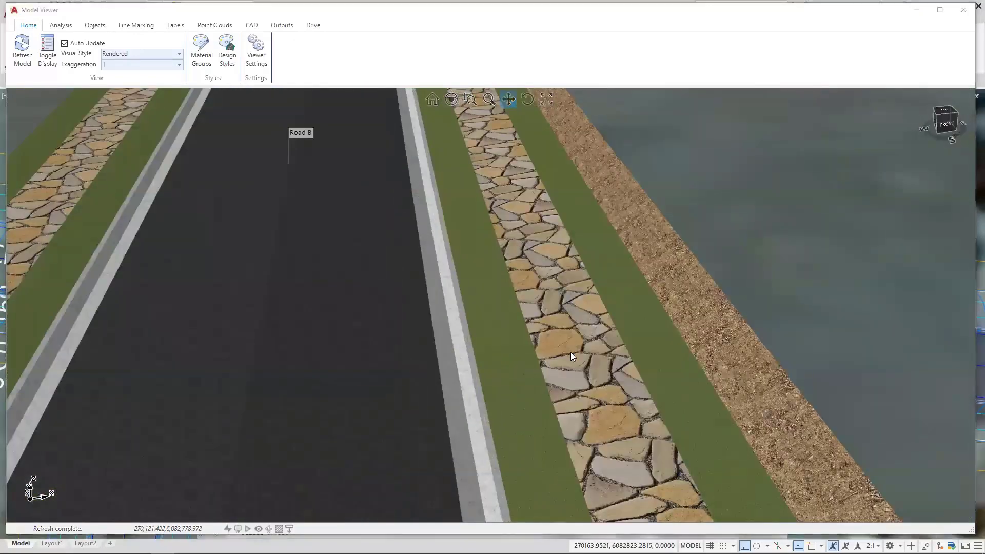
{"action": "left_click", "coordinate": [619, 300]}
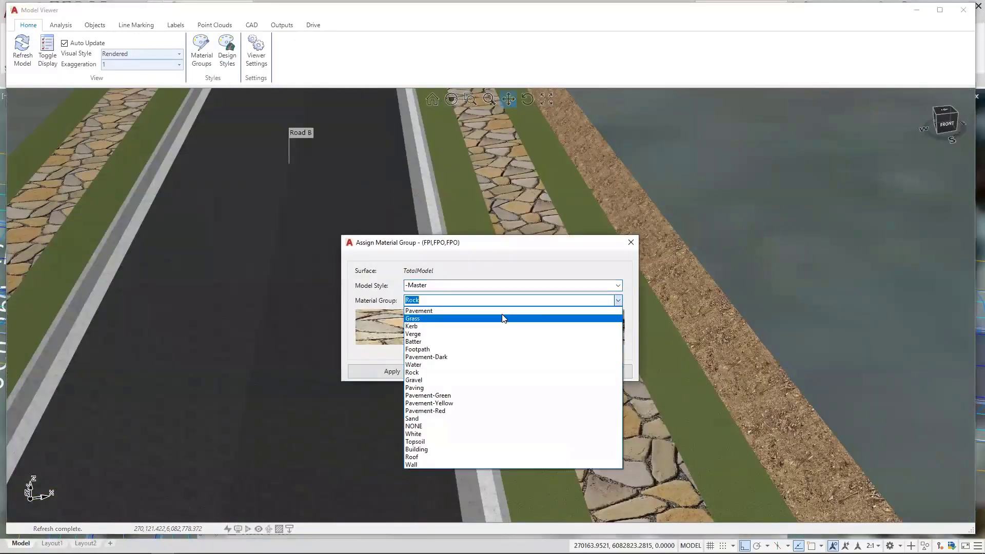
Assign the Footpath material group to the Road B footpath in the -Master model style
{"action": "left_click", "coordinate": [437, 348]}
{"action": "left_click", "coordinate": [419, 371]}
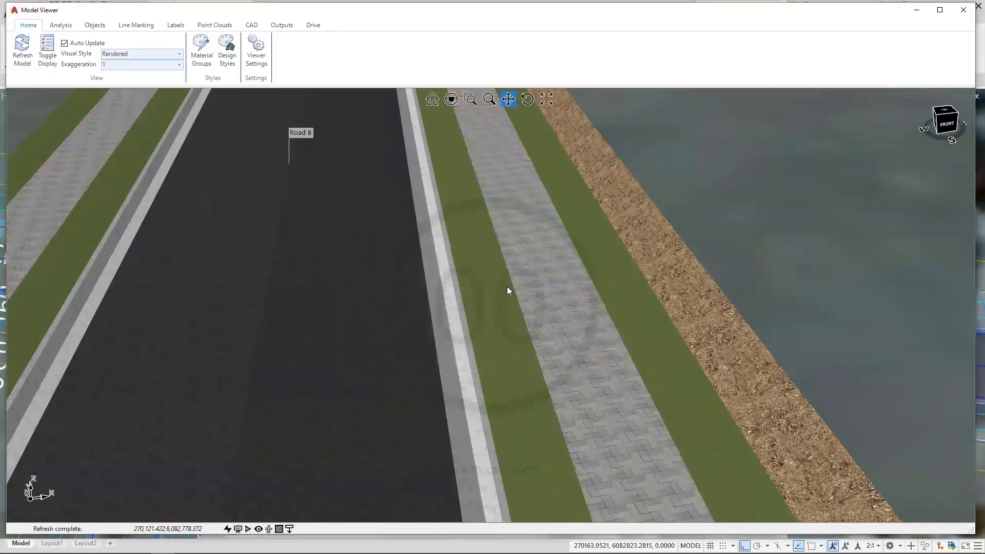
{"action": "scroll", "coordinate": [507, 291], "scroll_direction": "down", "scroll_amount": 5}
{"action": "middle_click_drag", "start_coordinate": [507, 297], "coordinate": [468, 287], "text": "shift"}
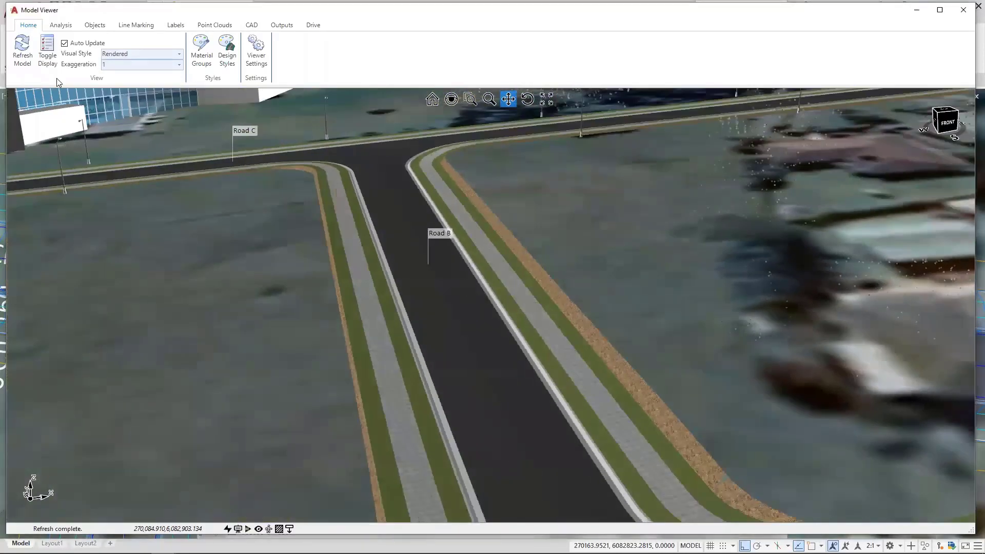
Create a new design style named NewStyle from the primary design's display settings
{"action": "left_click", "coordinate": [50, 62]}
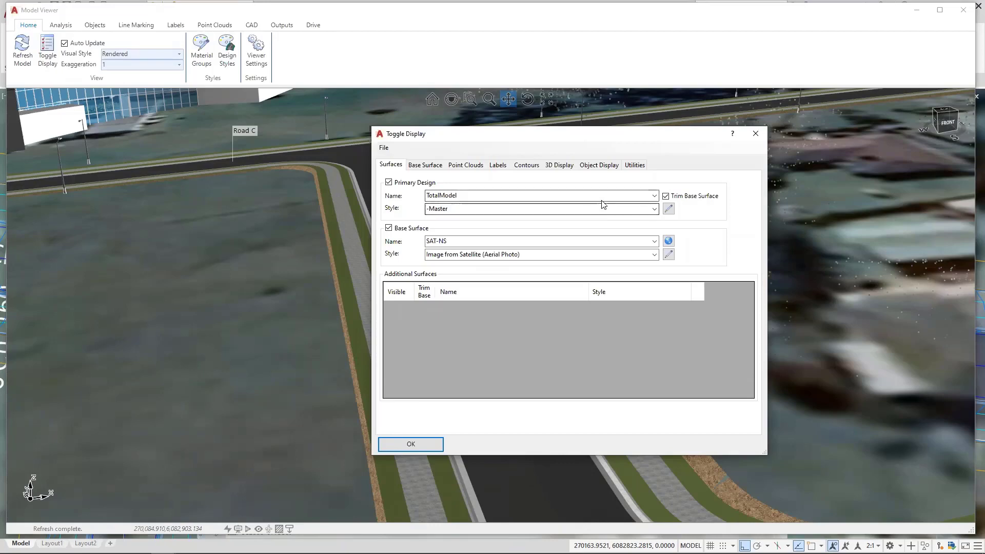
{"action": "left_click", "coordinate": [668, 210]}
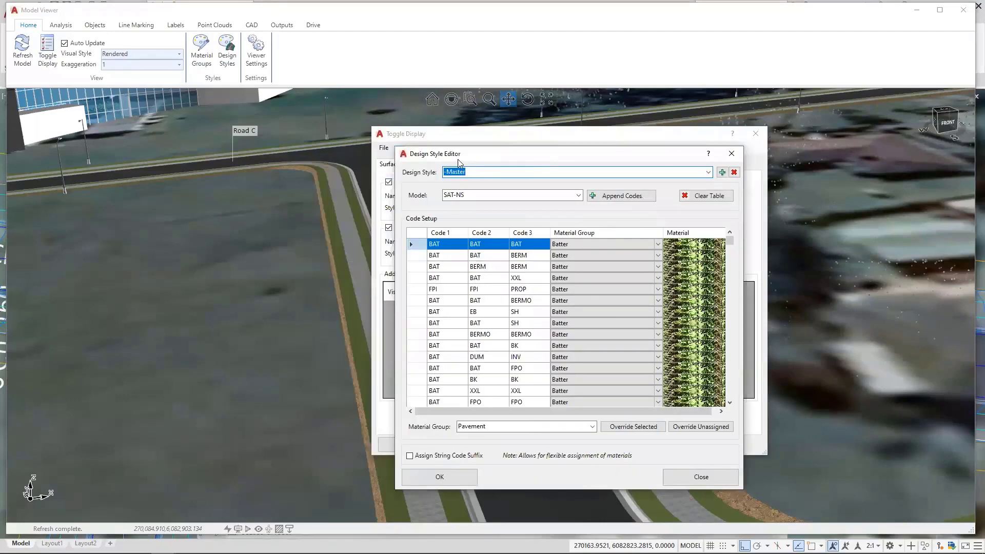
{"action": "left_click", "coordinate": [722, 173]}
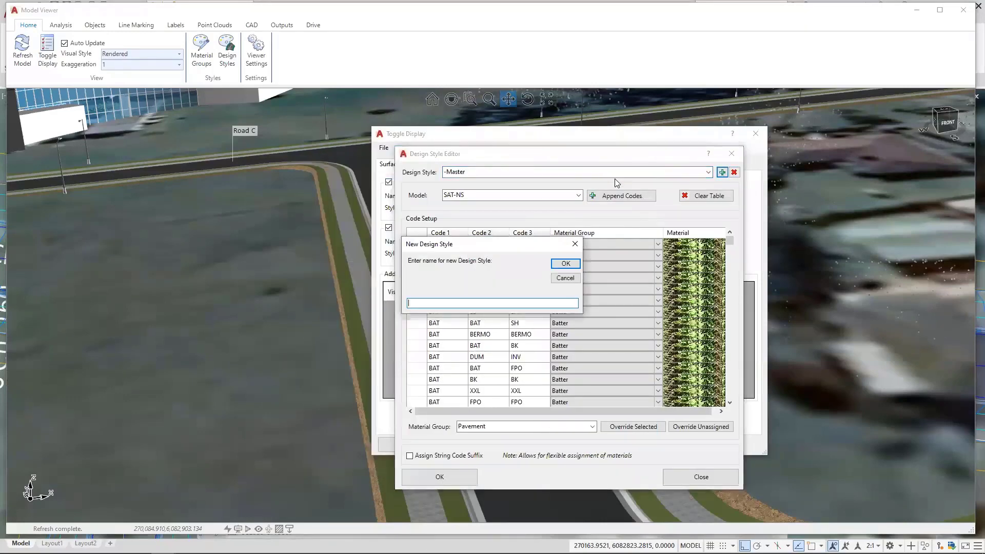
{"action": "type", "text": "NewStyle"}
{"action": "key", "text": "Return"}
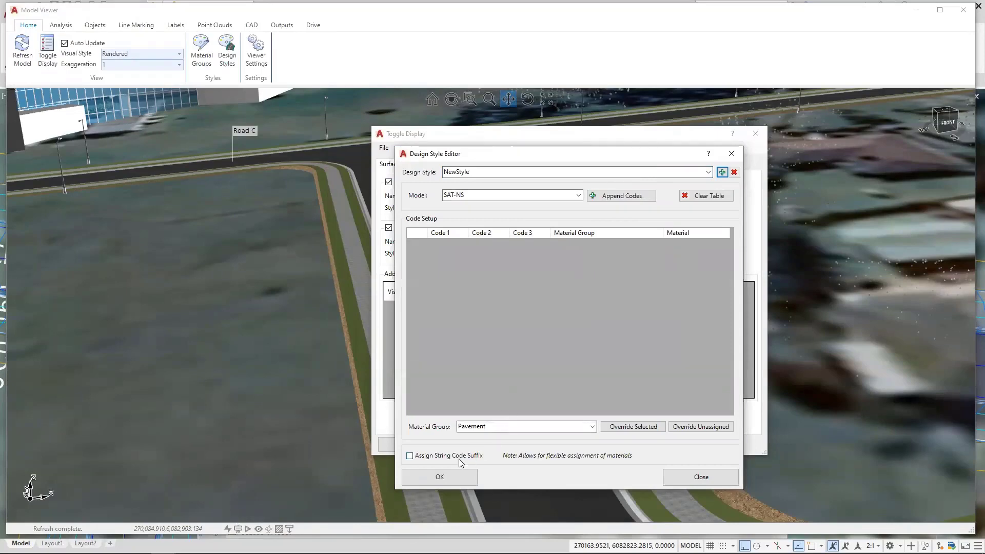
Enable string code suffixes in NewStyle and append the codes from TotalModel, applying the offered code assignments
{"action": "left_click", "coordinate": [426, 461]}
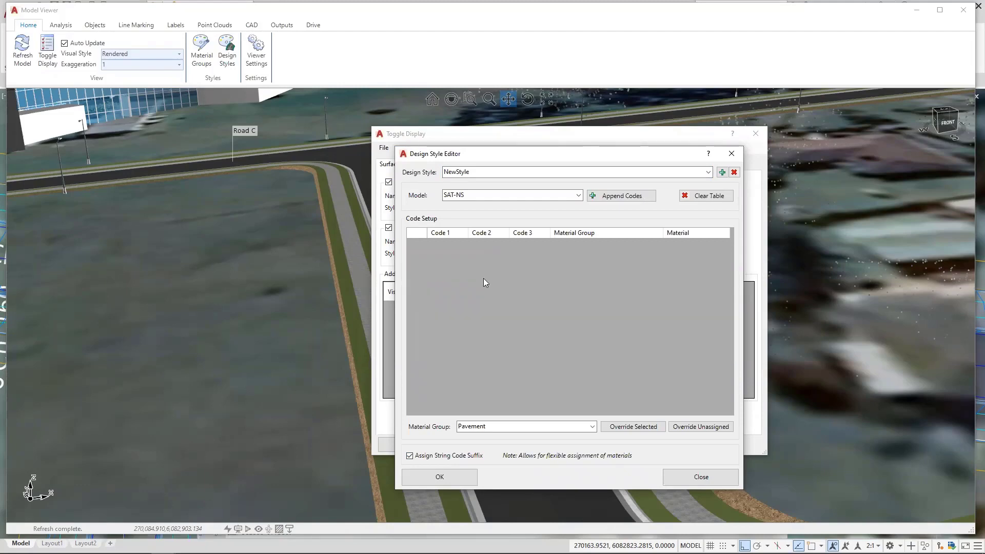
{"action": "left_click", "coordinate": [578, 195]}
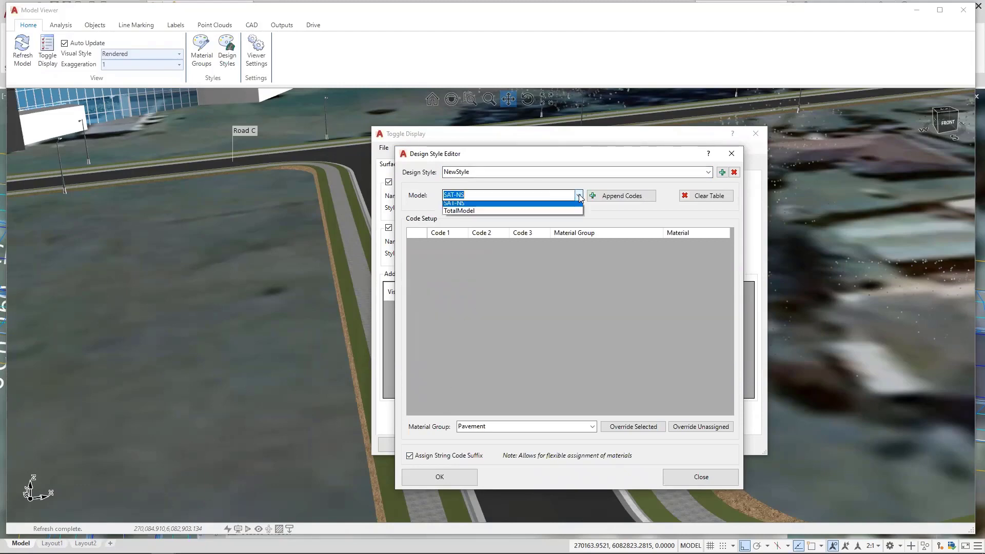
{"action": "left_click", "coordinate": [499, 211]}
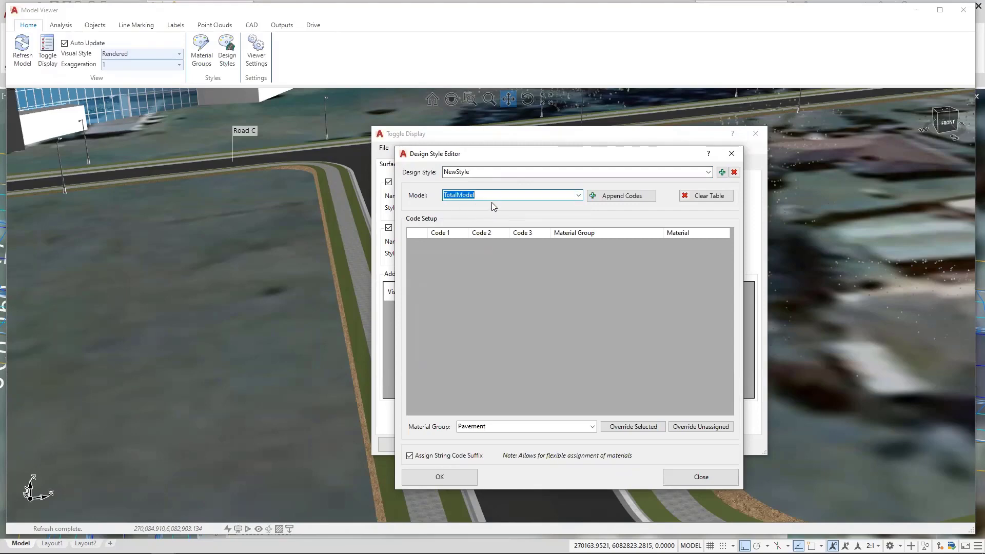
{"action": "left_click", "coordinate": [494, 197]}
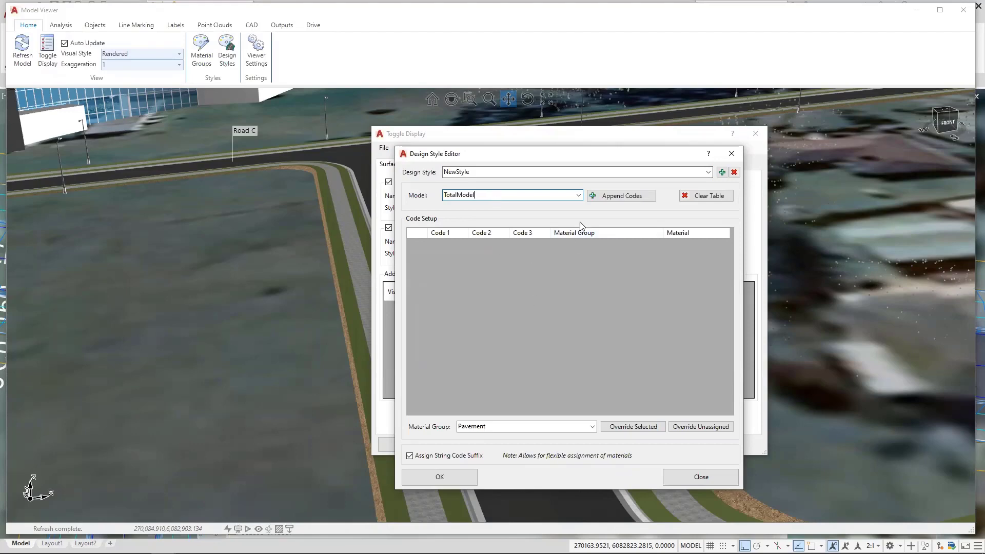
{"action": "left_click", "coordinate": [623, 198]}
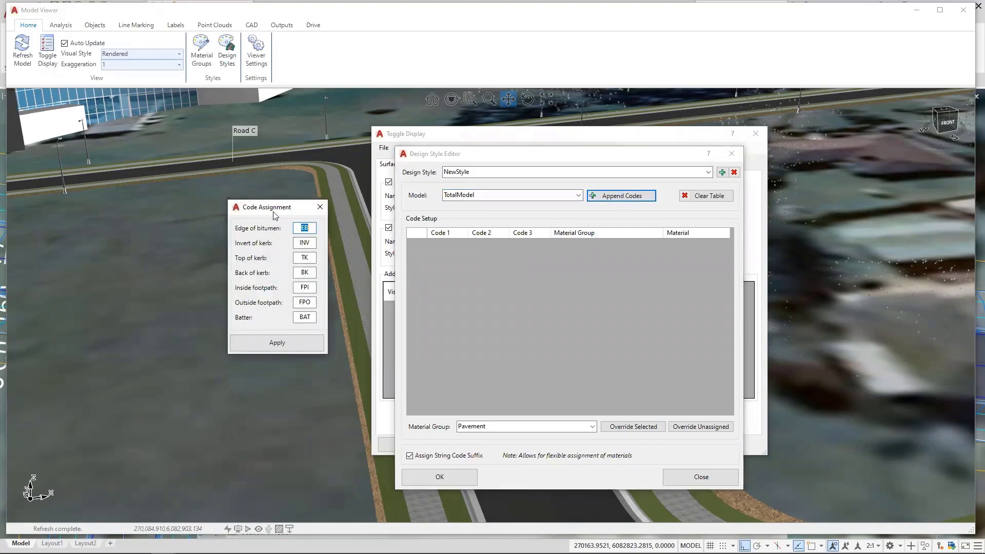
{"action": "left_click_drag", "start_coordinate": [276, 213], "coordinate": [492, 239]}
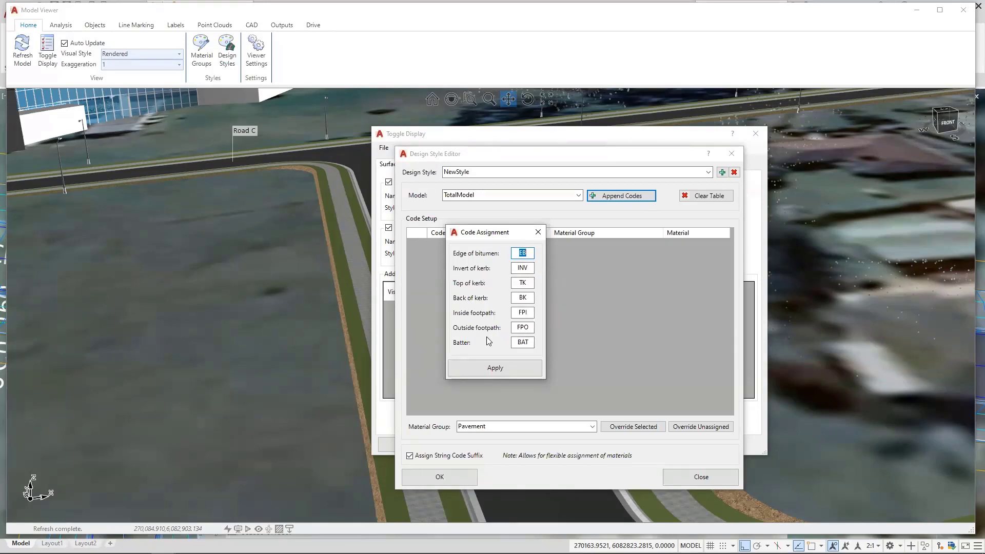
{"action": "left_click", "coordinate": [496, 367]}
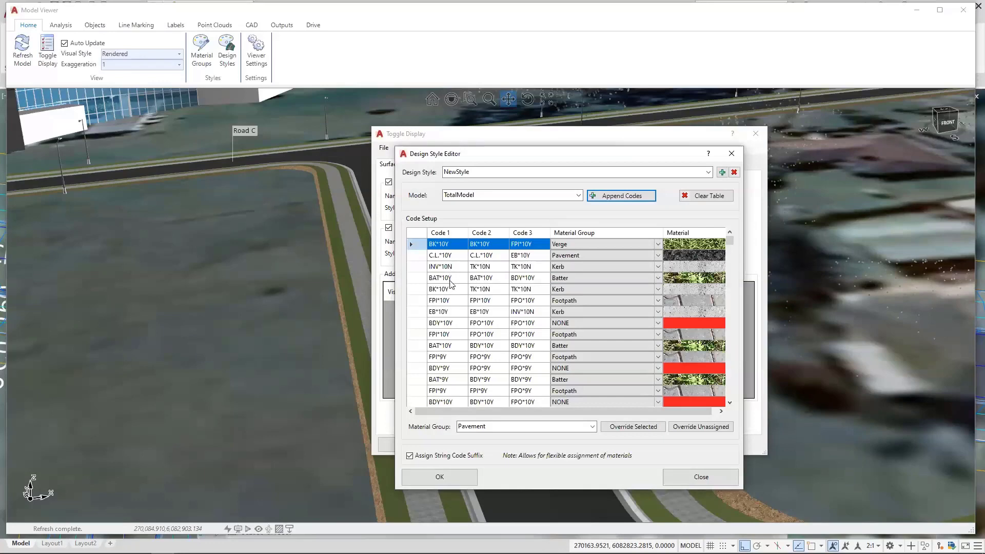
Review the appended code combinations and override all unassigned ones with the Grass material group
{"action": "scroll", "coordinate": [450, 307], "scroll_direction": "down", "scroll_amount": 3}
{"action": "scroll", "coordinate": [456, 360], "scroll_direction": "down", "scroll_amount": 5}
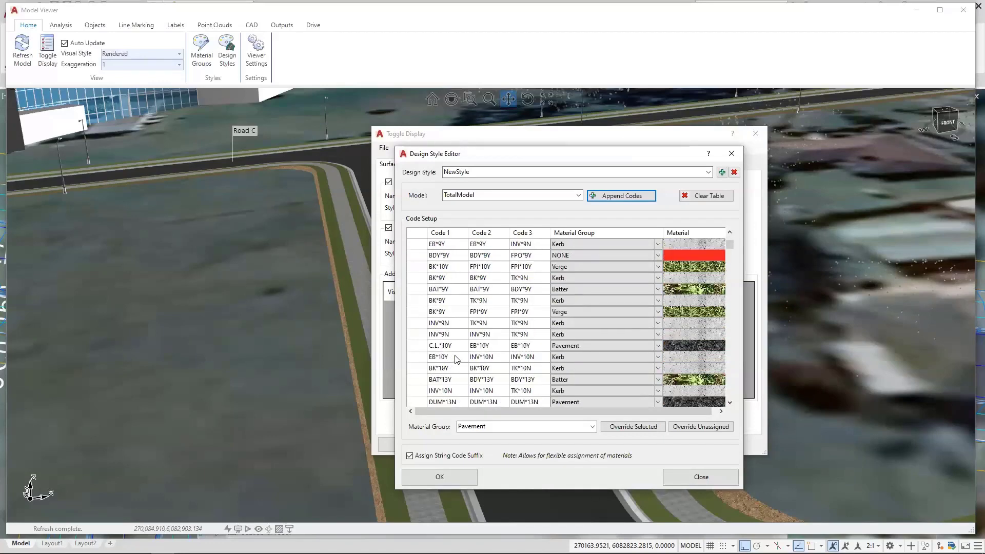
{"action": "scroll", "coordinate": [456, 360], "scroll_direction": "down", "scroll_amount": 6}
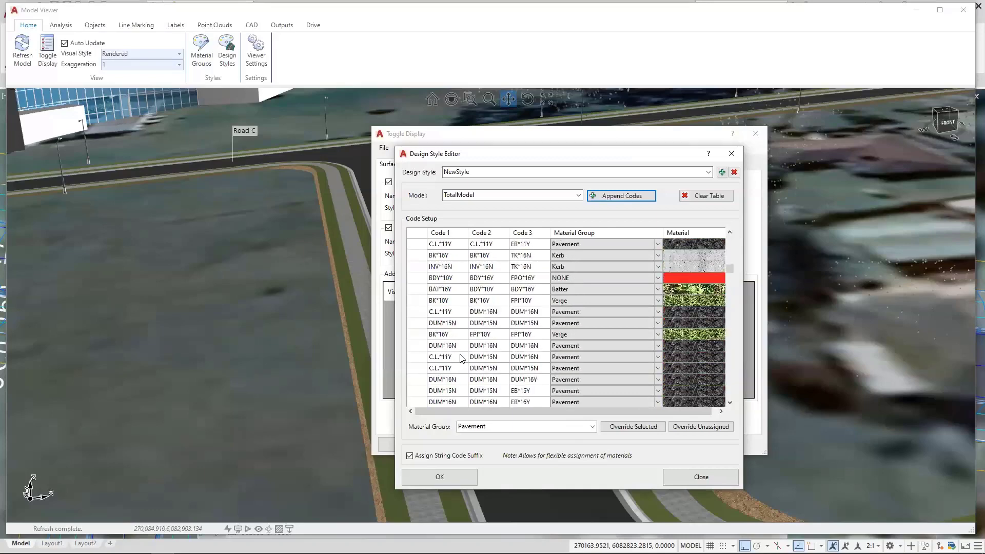
{"action": "left_click_drag", "start_coordinate": [729, 269], "coordinate": [735, 364]}
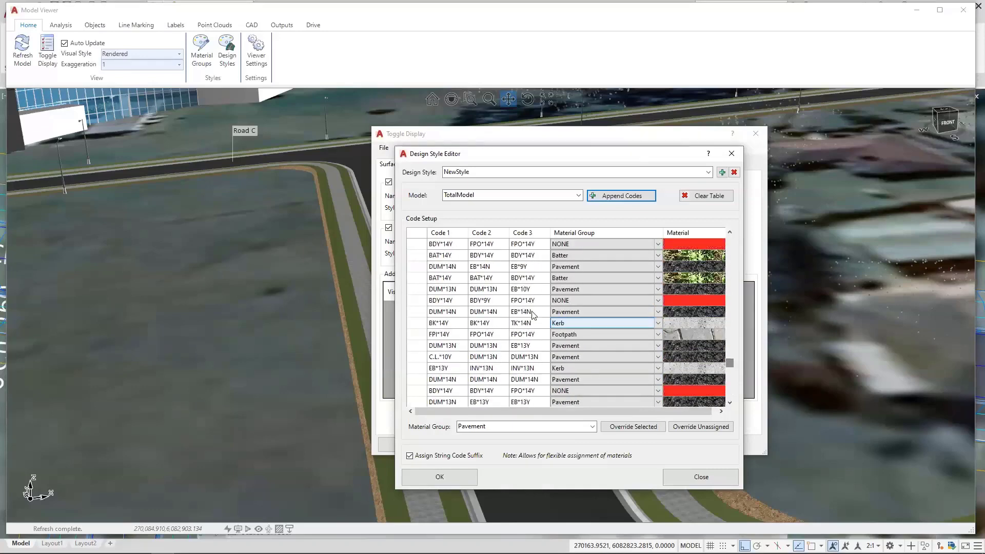
{"action": "left_click", "coordinate": [661, 301]}
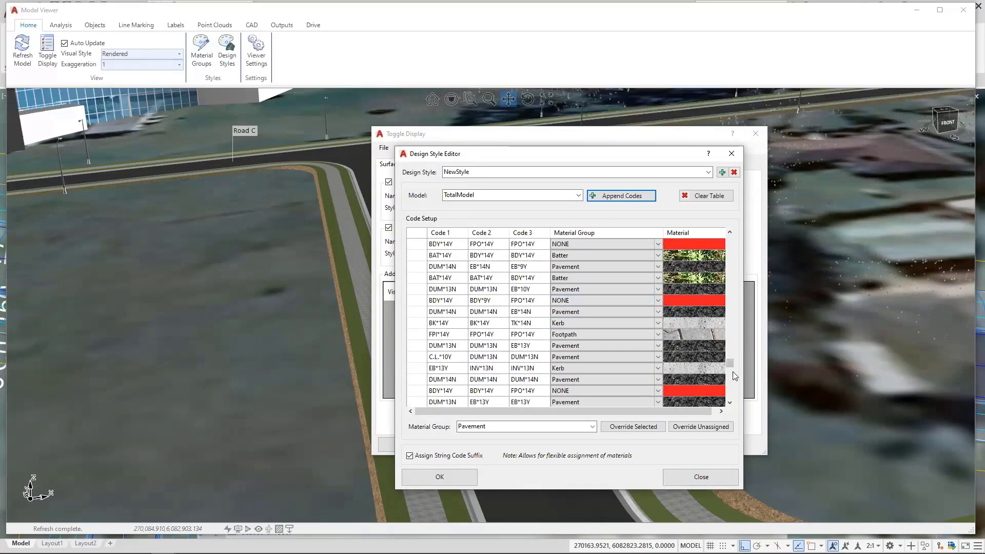
{"action": "left_click_drag", "start_coordinate": [729, 362], "coordinate": [739, 240]}
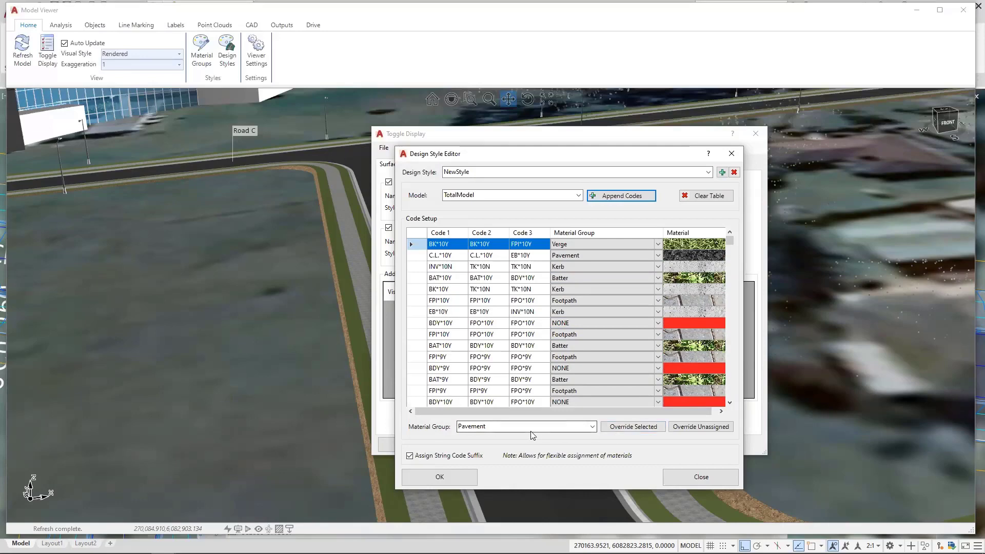
{"action": "left_click", "coordinate": [592, 426]}
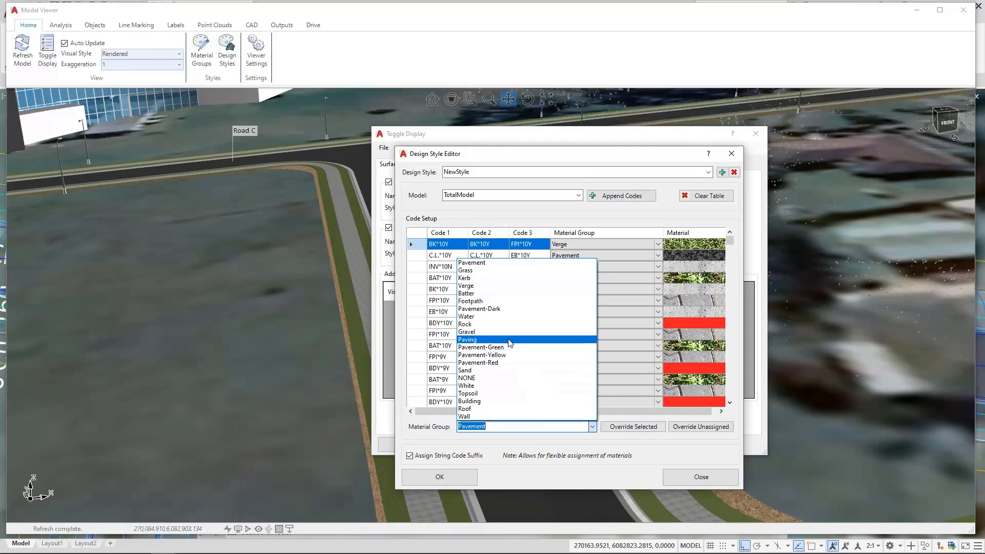
{"action": "left_click", "coordinate": [490, 272]}
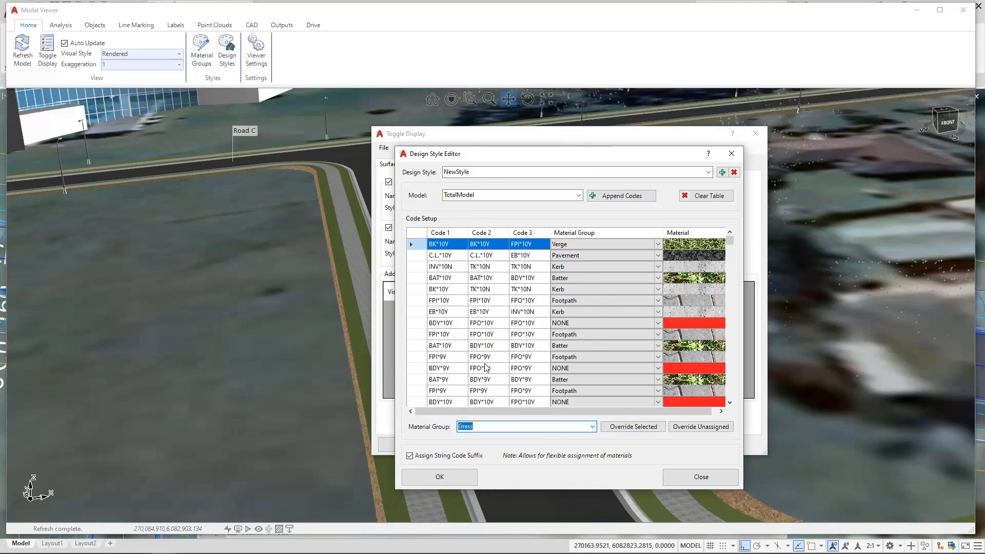
{"action": "left_click", "coordinate": [702, 429]}
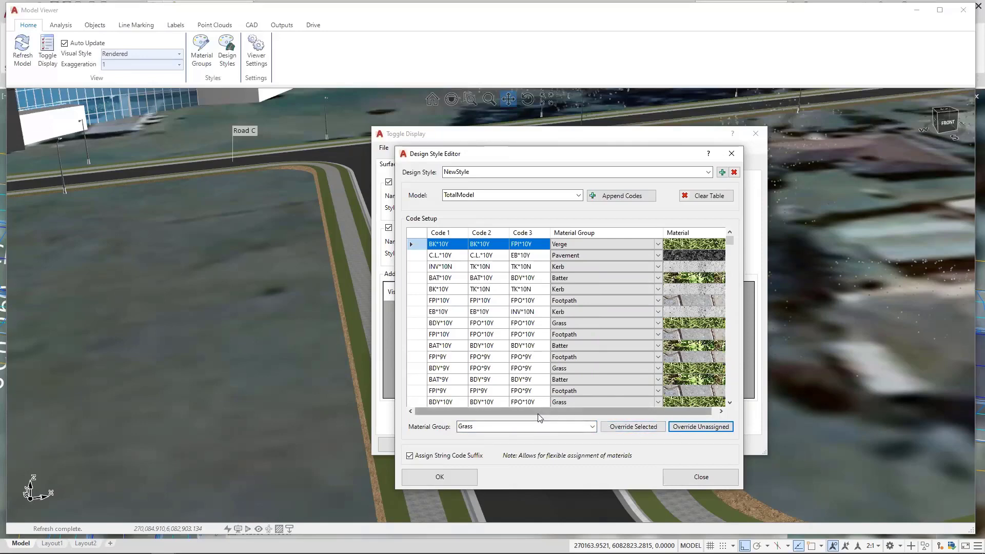
{"action": "left_click", "coordinate": [451, 334]}
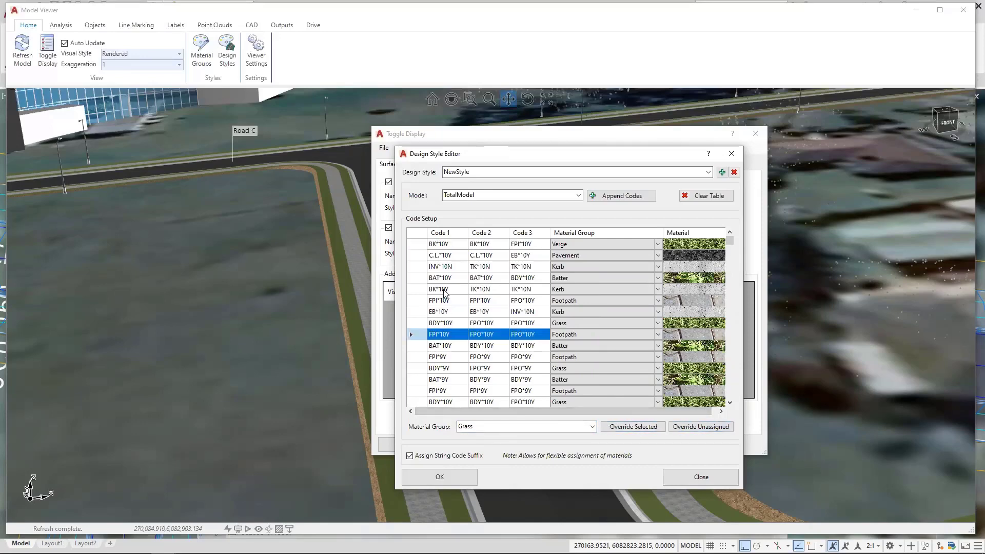
{"action": "left_click", "coordinate": [446, 268], "text": "shift"}
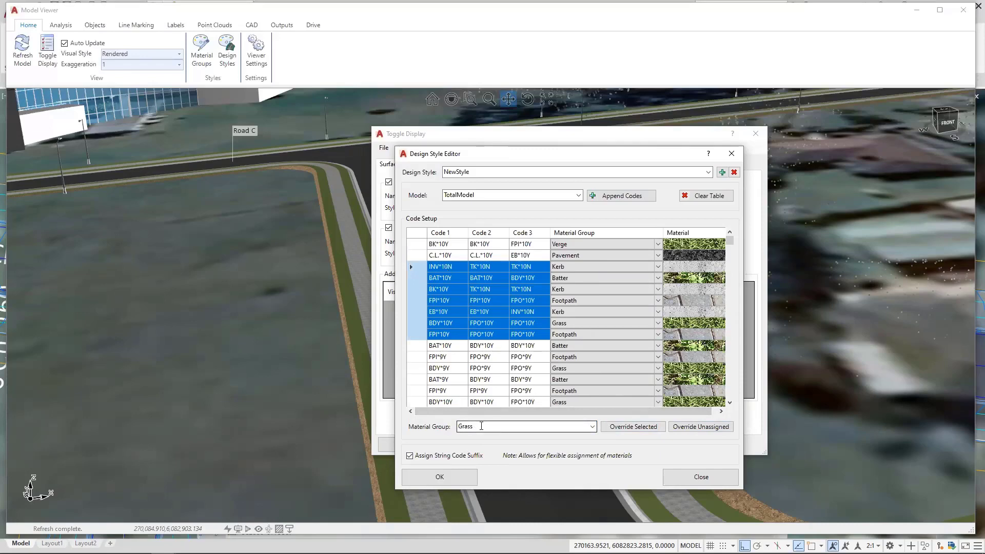
{"action": "left_click", "coordinate": [592, 426]}
{"action": "left_click", "coordinate": [592, 426]}
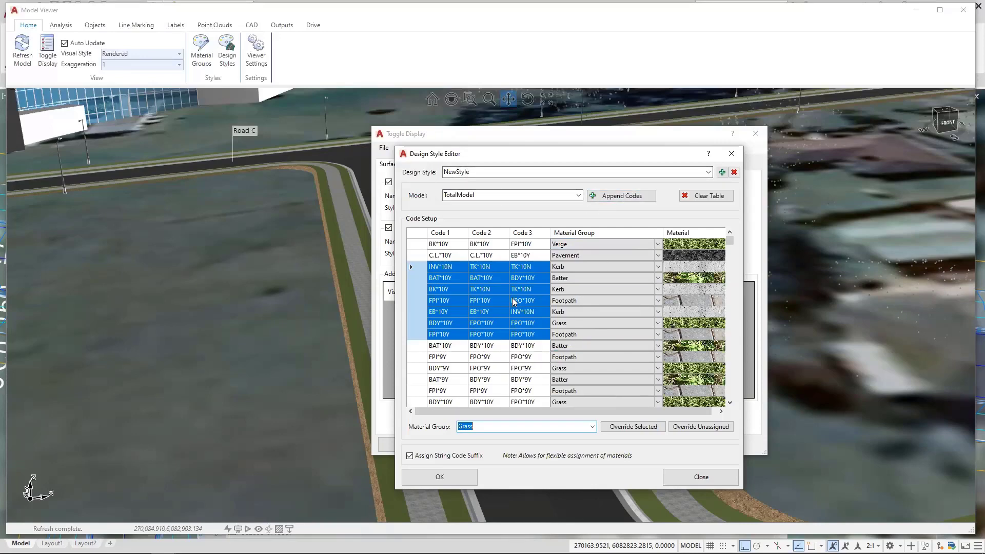
Save NewStyle, apply the display settings to the TotalModel primary design, and view the restyled roads
{"action": "left_click", "coordinate": [460, 475]}
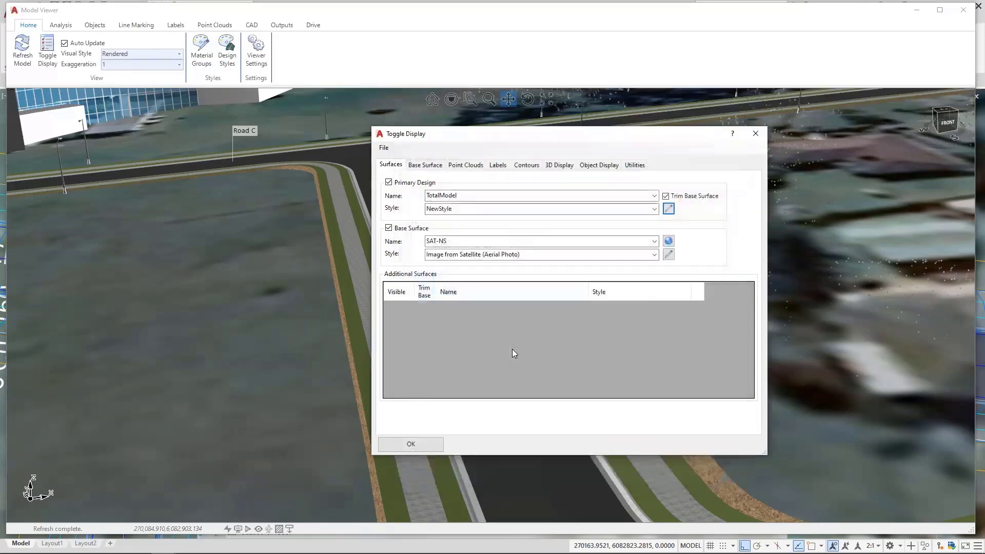
{"action": "left_click", "coordinate": [425, 445]}
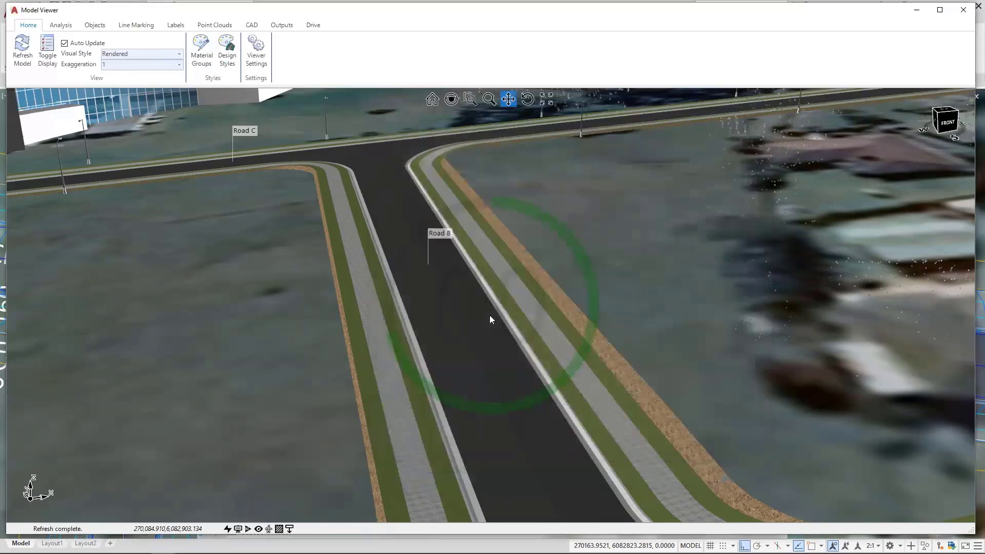
{"action": "scroll", "coordinate": [424, 280], "scroll_direction": "down", "scroll_amount": 5}
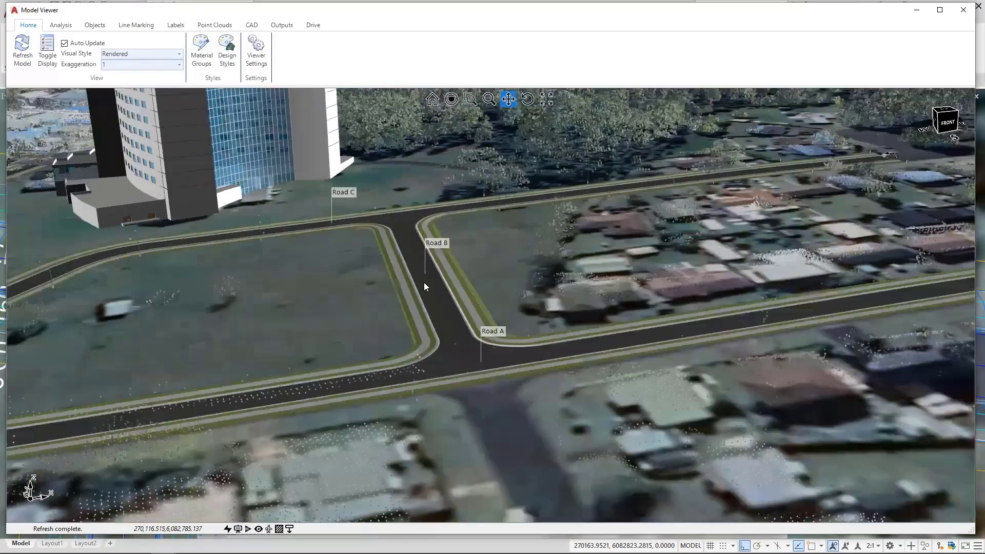
{"action": "middle_click_drag", "start_coordinate": [423, 282], "coordinate": [431, 302]}
{"action": "left_click_drag", "start_coordinate": [385, 235], "coordinate": [391, 242]}
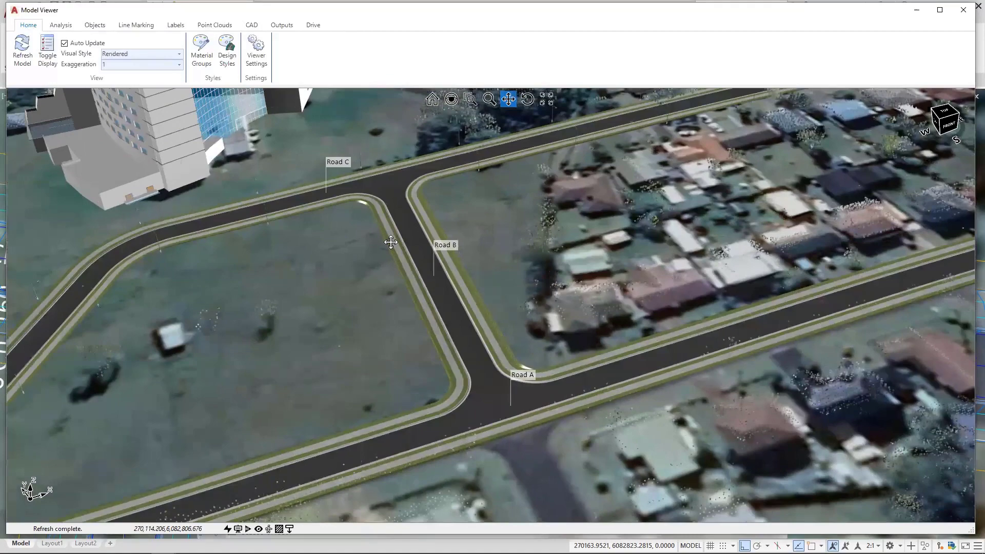
Assign the Rock material group to the Road B footpath in NewStyle and check the surrounding roads
{"action": "scroll", "coordinate": [478, 269], "scroll_direction": "up", "scroll_amount": 10}
{"action": "middle_click_drag", "start_coordinate": [403, 299], "coordinate": [442, 313], "text": "shift"}
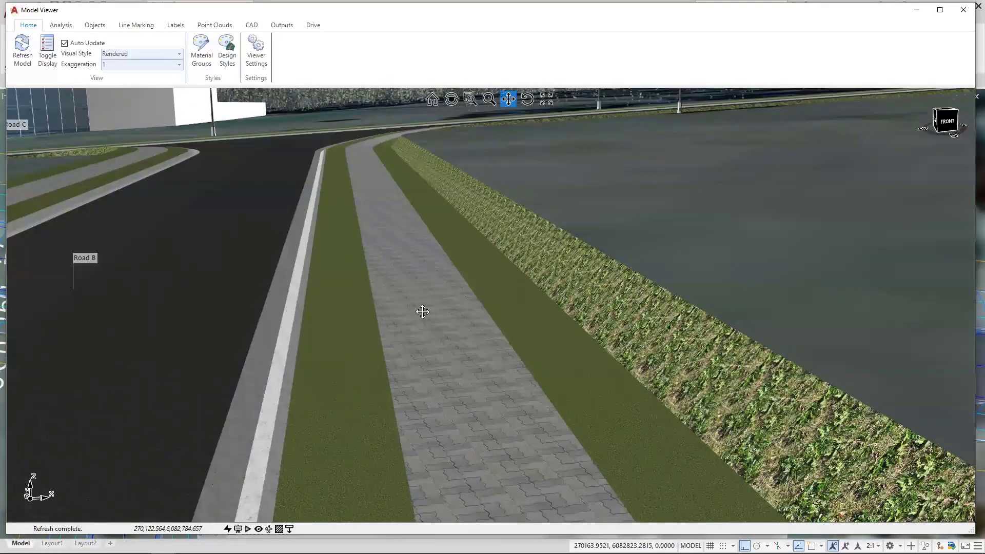
{"action": "right_click", "coordinate": [422, 310]}
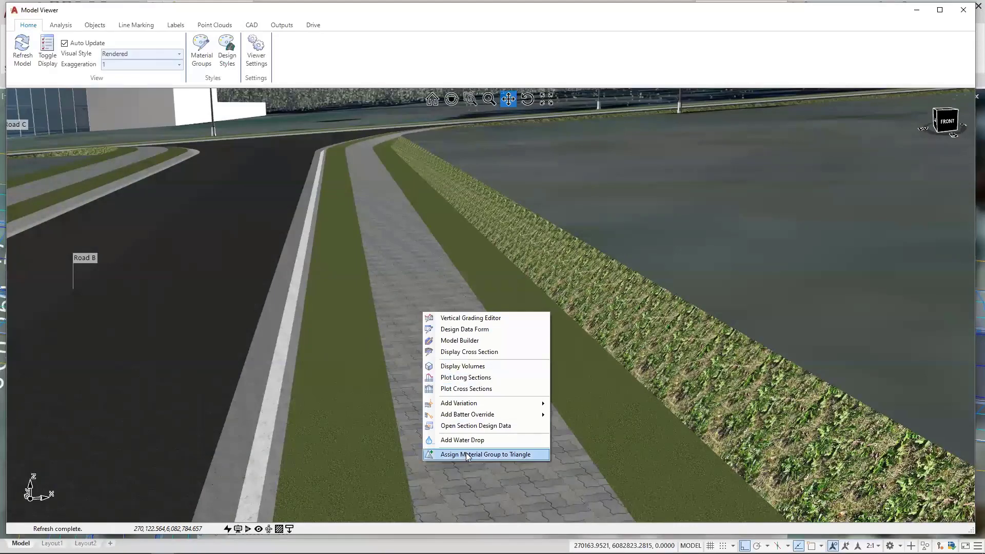
{"action": "left_click", "coordinate": [481, 333]}
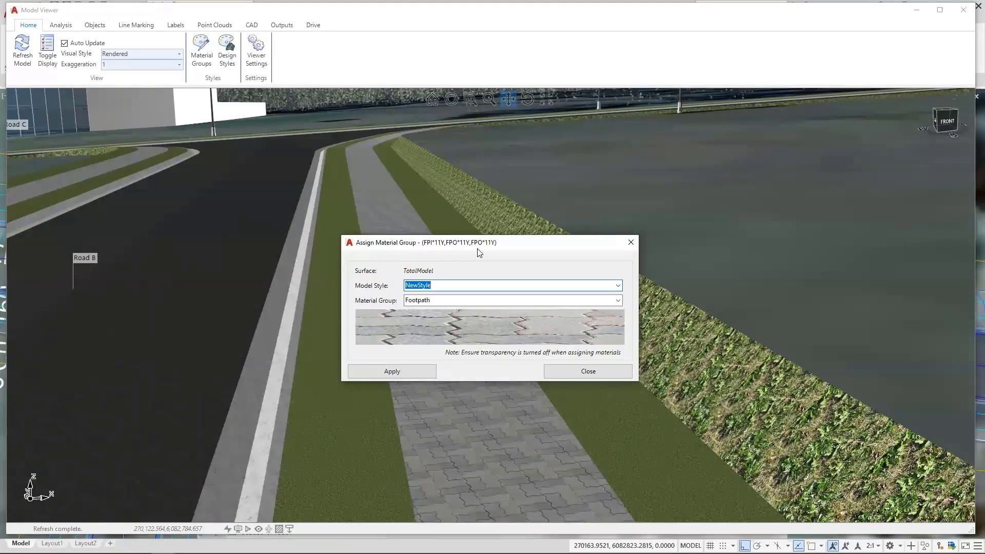
{"action": "left_click", "coordinate": [513, 300]}
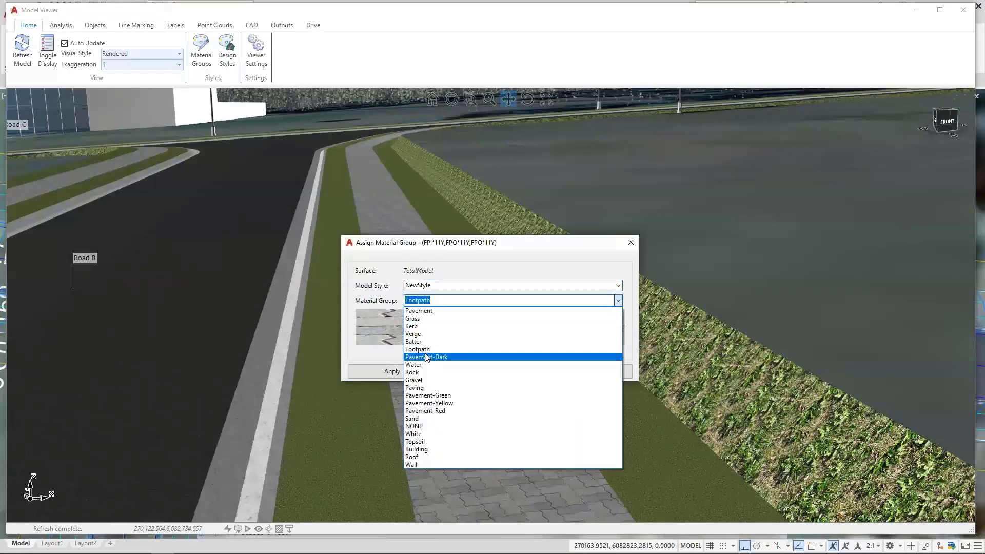
{"action": "left_click", "coordinate": [424, 373]}
{"action": "left_click", "coordinate": [407, 372]}
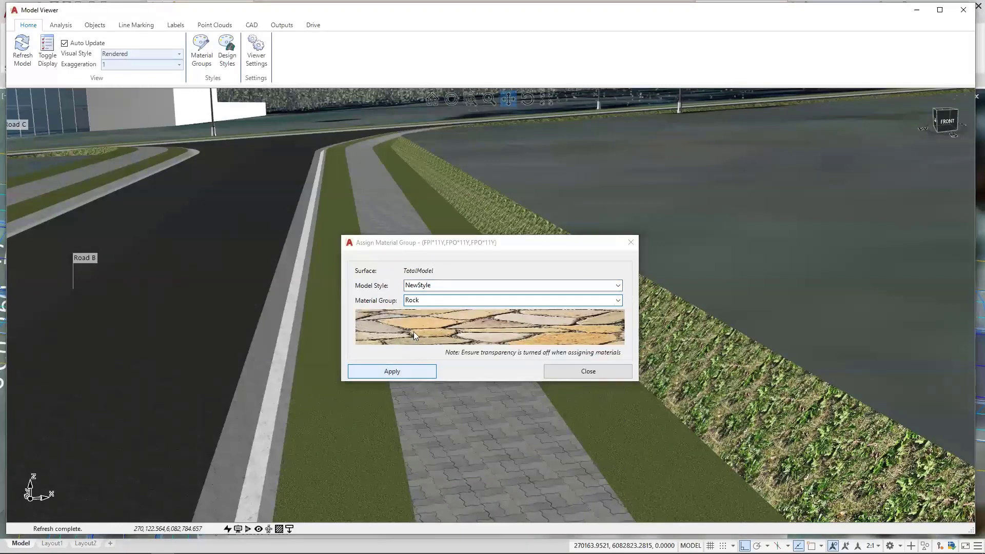
{"action": "scroll", "coordinate": [401, 291], "scroll_direction": "down", "scroll_amount": 8}
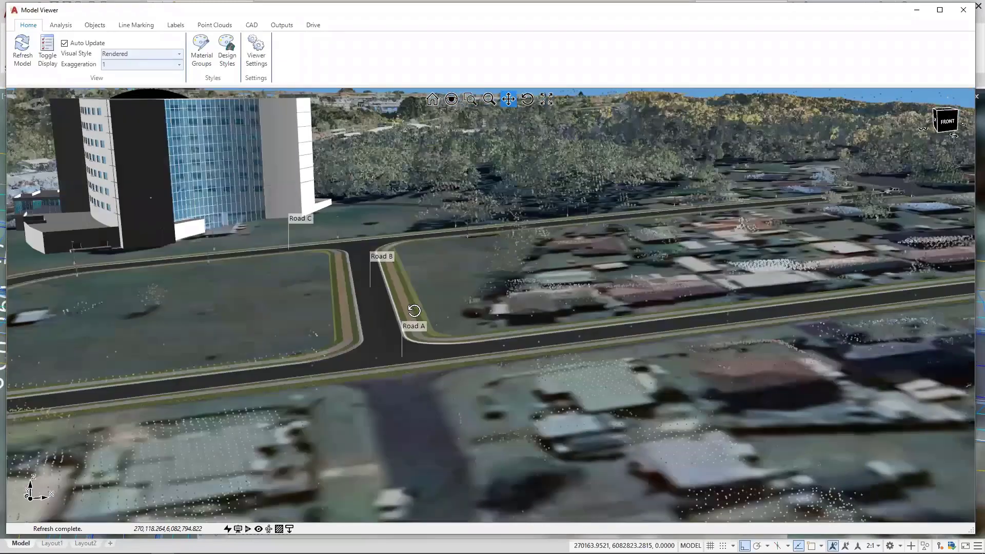
{"action": "middle_click_drag", "start_coordinate": [414, 310], "coordinate": [536, 271]}
{"action": "left_click_drag", "start_coordinate": [536, 271], "coordinate": [580, 270]}
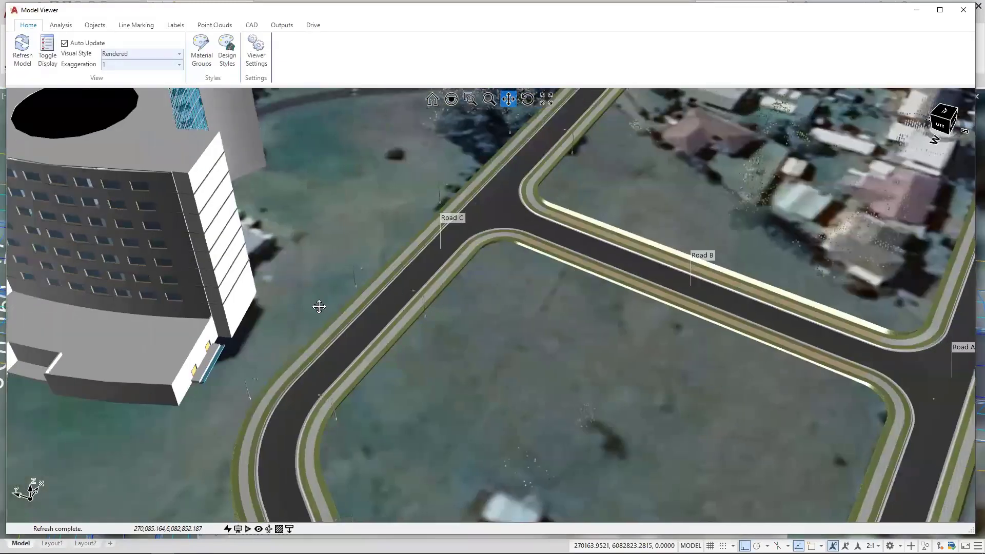
Examine the footpath, verge and batter materials along Road B and its junctions with Road A and Road C from several angles
{"action": "middle_click_drag", "start_coordinate": [517, 290], "coordinate": [533, 300]}
{"action": "left_click_drag", "start_coordinate": [534, 300], "coordinate": [410, 229]}
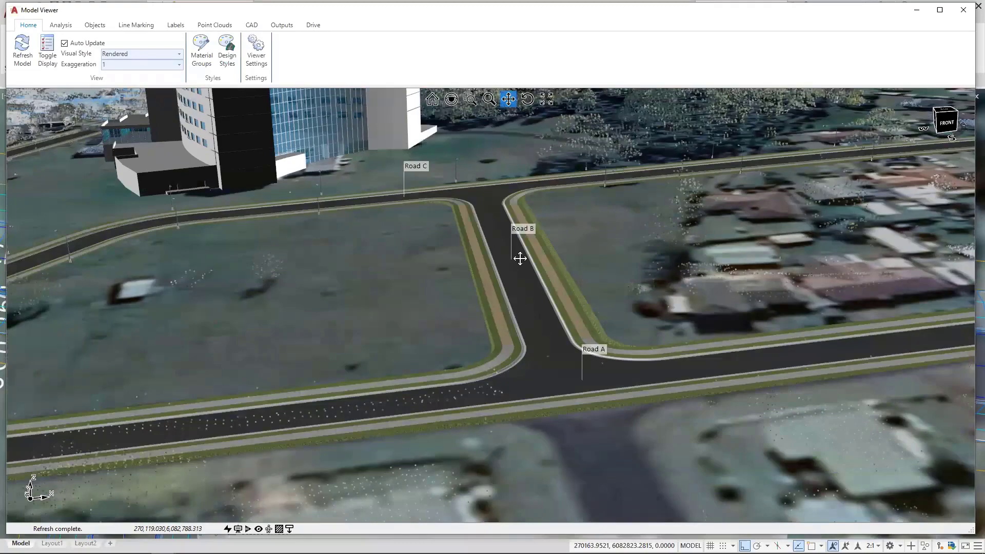
{"action": "scroll", "coordinate": [522, 257], "scroll_direction": "up", "scroll_amount": 5}
{"action": "middle_click_drag", "start_coordinate": [467, 291], "coordinate": [466, 286]}
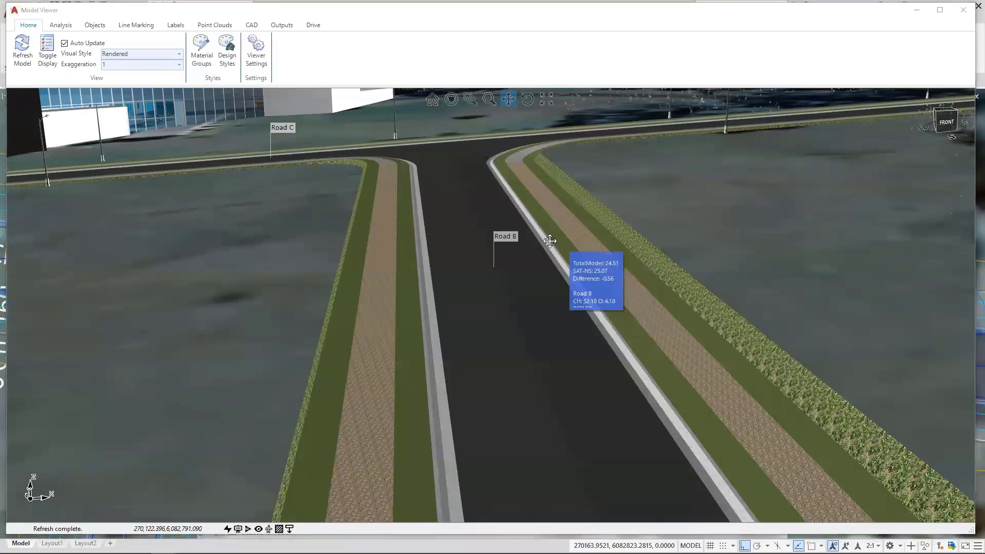
{"action": "scroll", "coordinate": [532, 232], "scroll_direction": "down", "scroll_amount": 5}
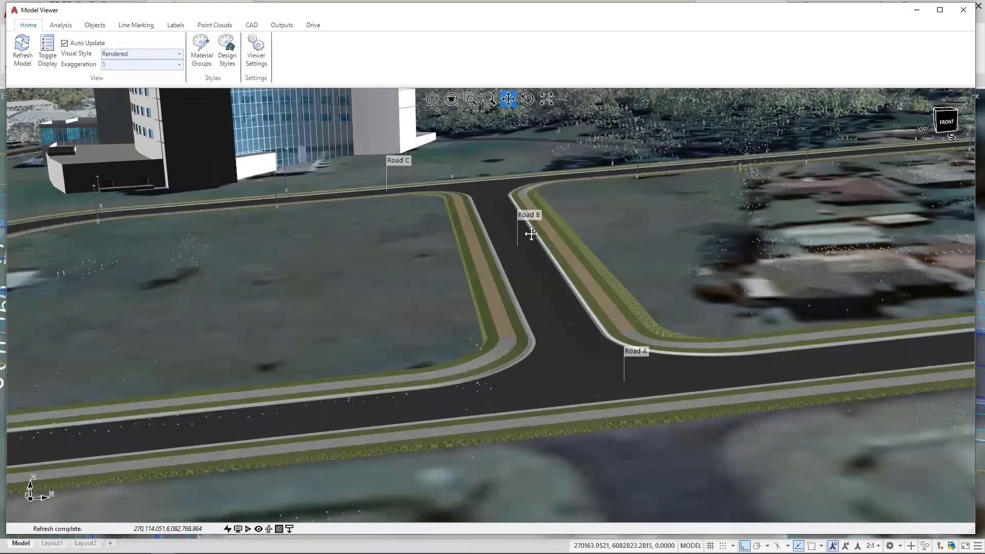
{"action": "scroll", "coordinate": [470, 236], "scroll_direction": "up", "scroll_amount": 2}
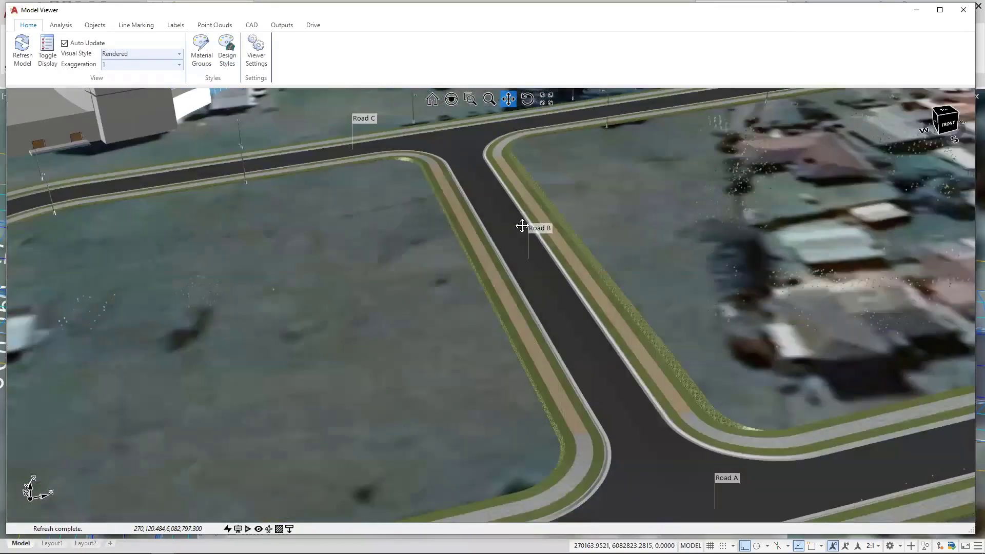
{"action": "left_click_drag", "start_coordinate": [523, 225], "coordinate": [457, 232]}
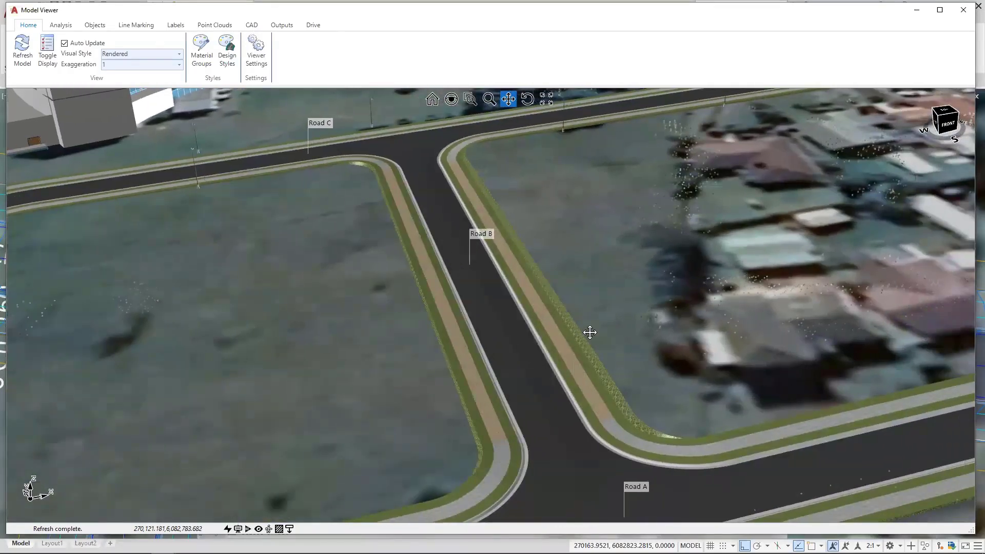
{"action": "scroll", "coordinate": [559, 339], "scroll_direction": "up", "scroll_amount": 5}
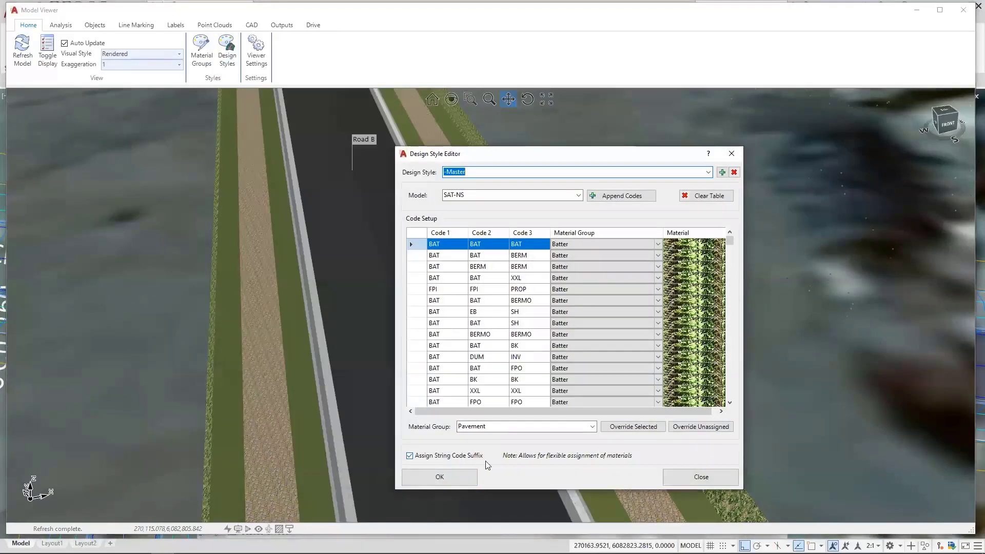
Confirm the Design Style Editor and review the styled road network from close up and from a wider view
{"action": "left_click", "coordinate": [455, 473]}
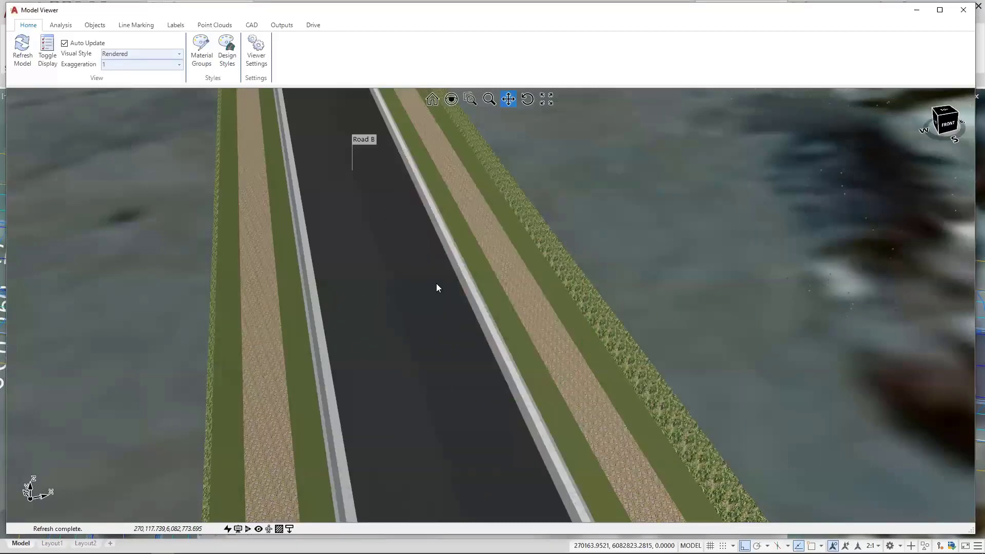
{"action": "scroll", "coordinate": [436, 283], "scroll_direction": "down", "scroll_amount": 5}
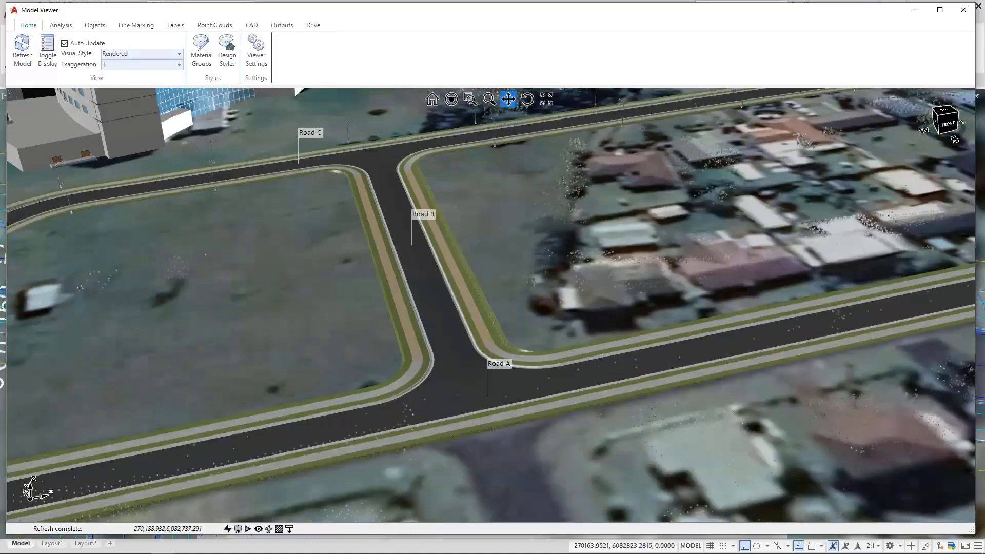
{"action": "scroll", "coordinate": [483, 382], "scroll_direction": "down", "scroll_amount": 5}
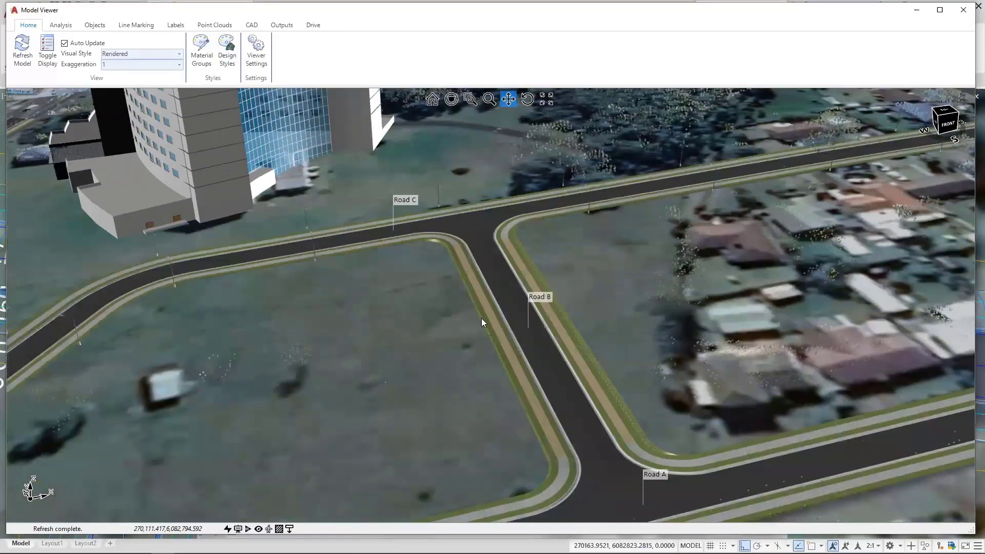
{"action": "scroll", "coordinate": [427, 270], "scroll_direction": "down", "scroll_amount": 3}
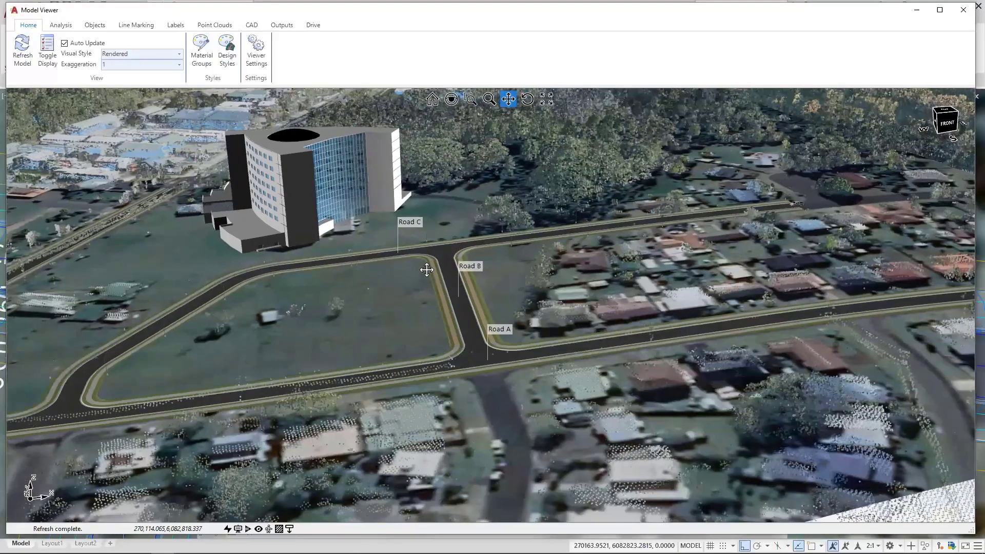
{"action": "scroll", "coordinate": [440, 268], "scroll_direction": "up", "scroll_amount": 3}
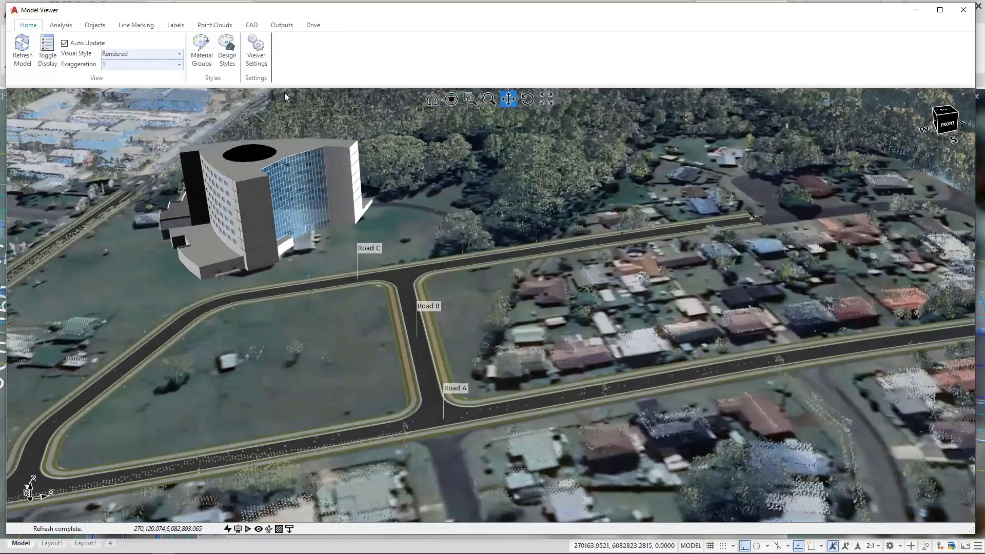
Bring up the CAD import and management tools and look over the site around the building and Roads A, B and C
{"action": "left_click", "coordinate": [252, 26]}
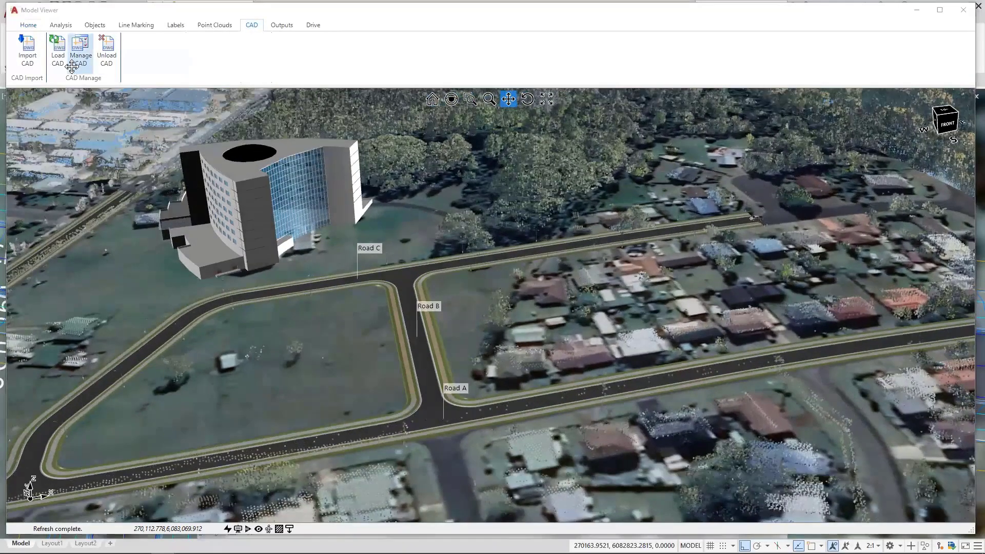
{"action": "scroll", "coordinate": [485, 311], "scroll_direction": "up", "scroll_amount": 1}
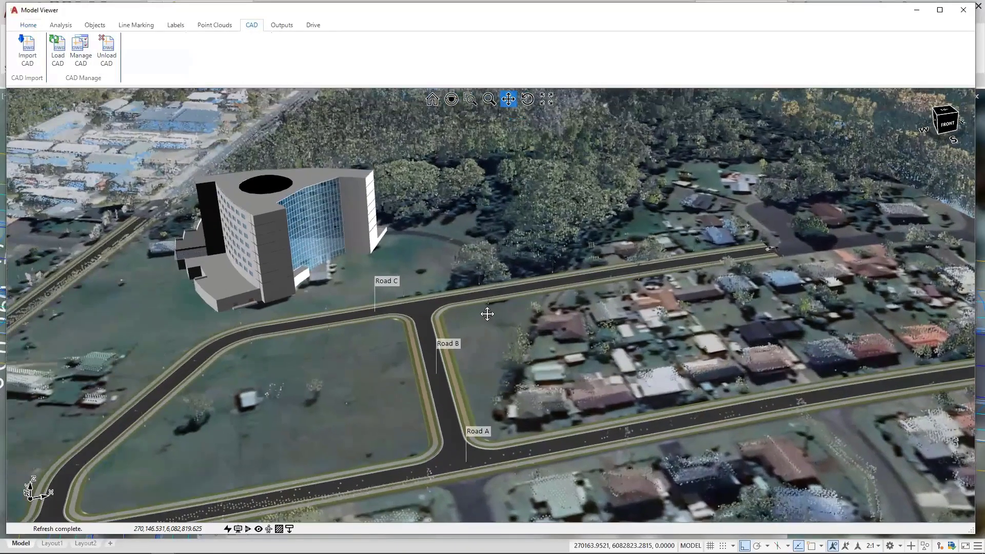
{"action": "mouse_move", "coordinate": [488, 314]}
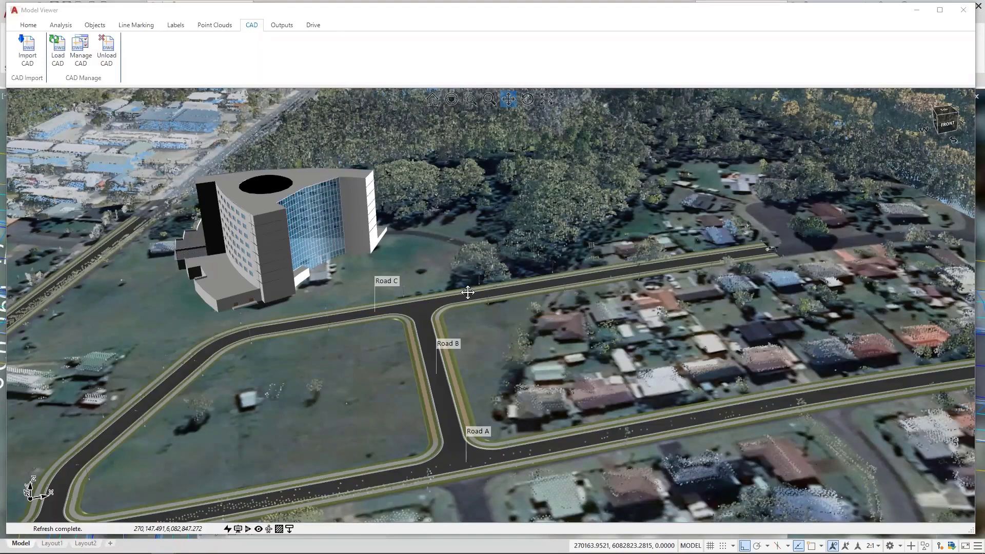
{"action": "left_click_drag", "start_coordinate": [483, 311], "coordinate": [560, 279]}
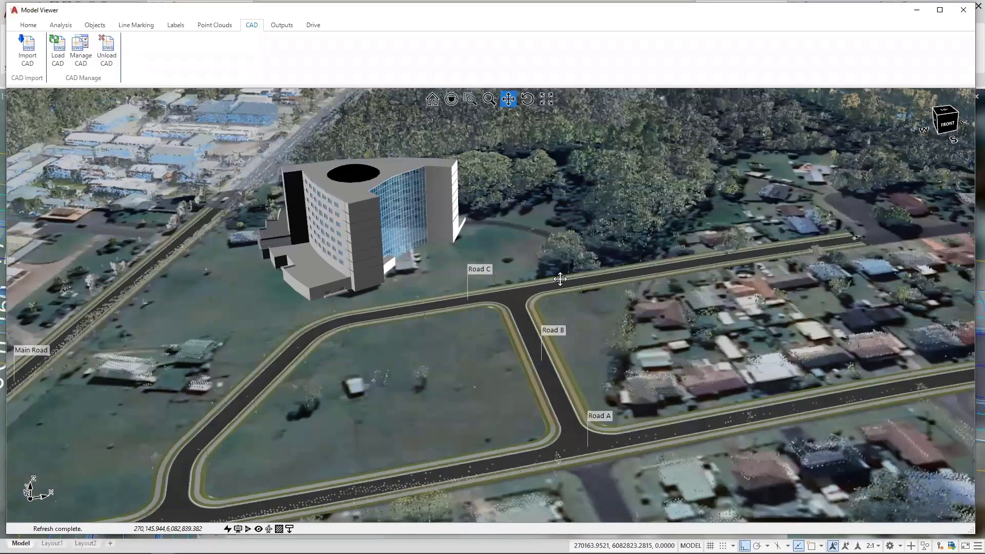
{"action": "mouse_move", "coordinate": [560, 279]}
{"action": "middle_click_drag", "start_coordinate": [411, 290], "coordinate": [416, 281]}
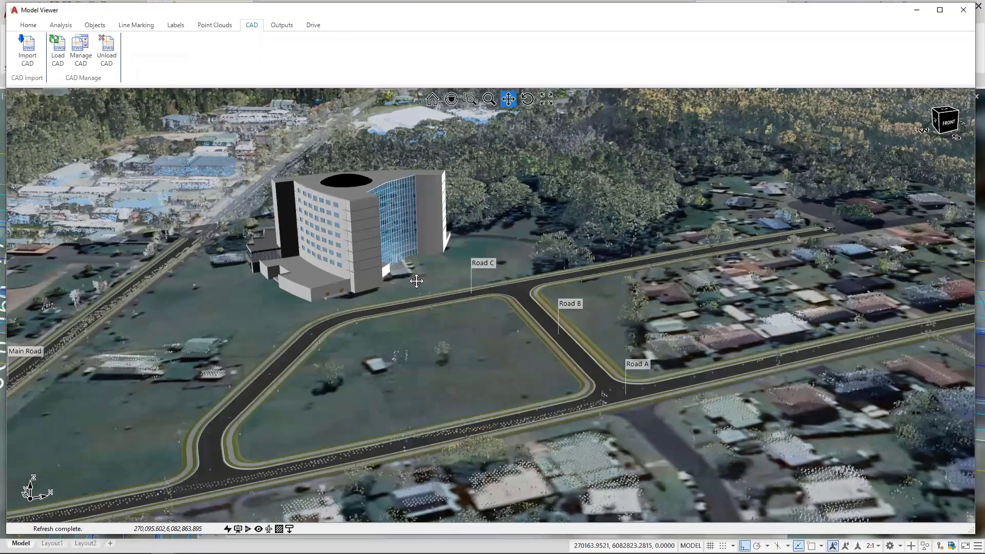
{"action": "mouse_move", "coordinate": [416, 282]}
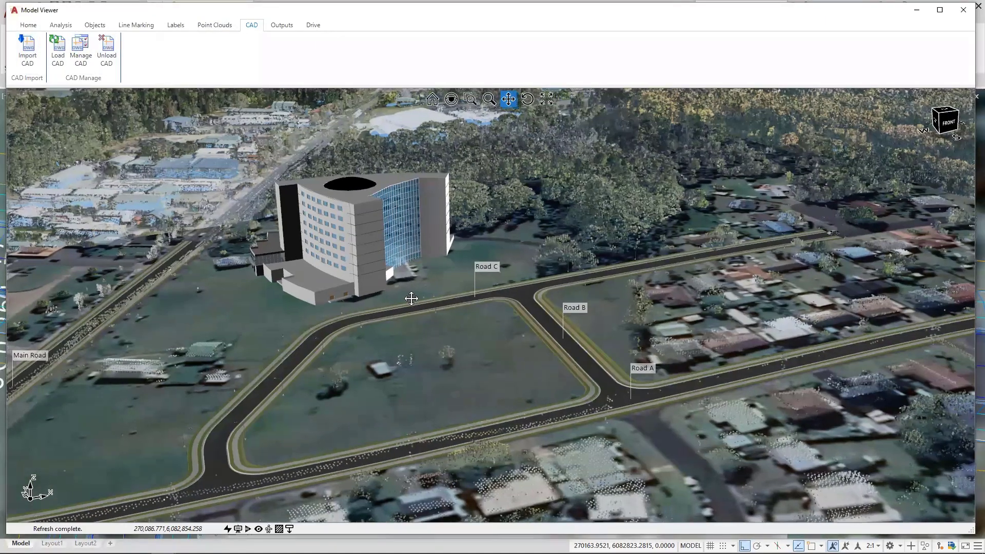
{"action": "left_click_drag", "start_coordinate": [406, 292], "coordinate": [413, 298]}
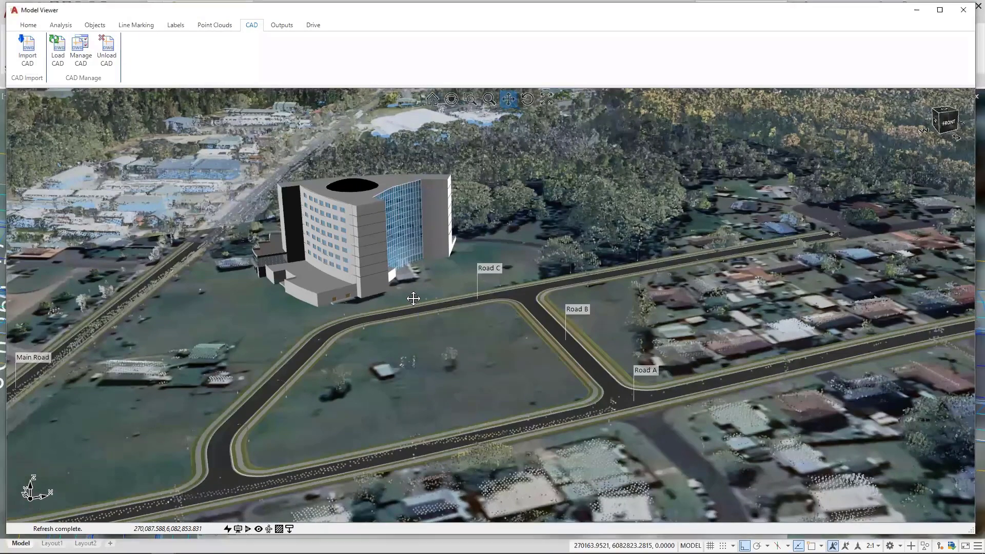
Show the Overlay drawing beside a reduced Model Viewer window and orient the 3D model to a top-down view of the building and roads
{"action": "double_click", "coordinate": [6, 3]}
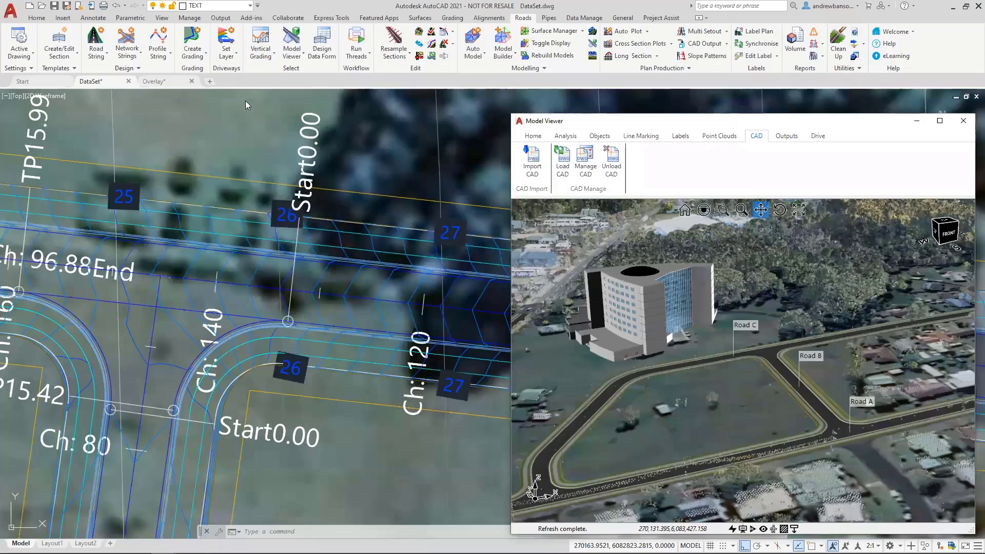
{"action": "left_click", "coordinate": [161, 82]}
{"action": "mouse_move", "coordinate": [400, 241]}
{"action": "middle_mouse_down"}
{"action": "mouse_move", "coordinate": [292, 230]}
{"action": "mouse_move", "coordinate": [274, 244]}
{"action": "middle_mouse_up"}
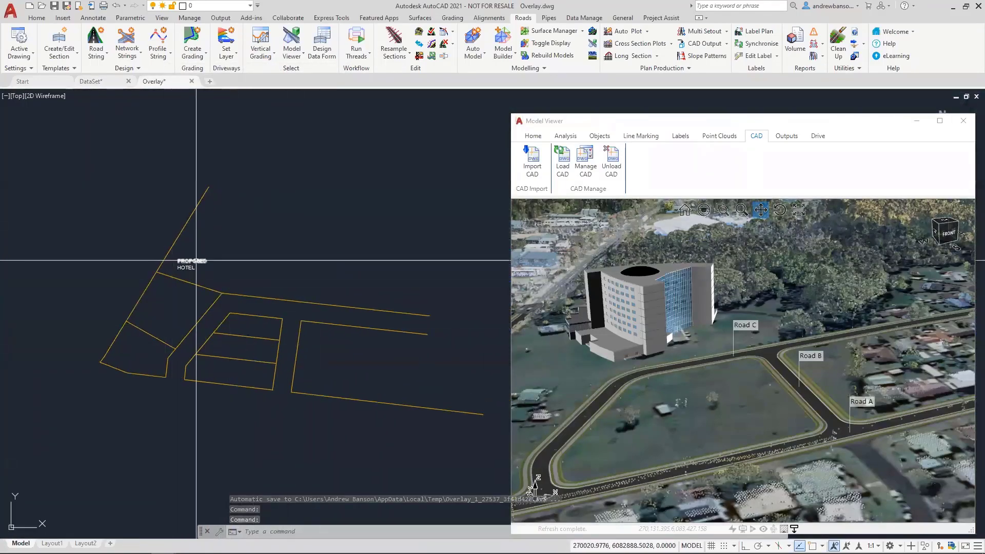
{"action": "left_click_drag", "start_coordinate": [616, 121], "coordinate": [507, 78]}
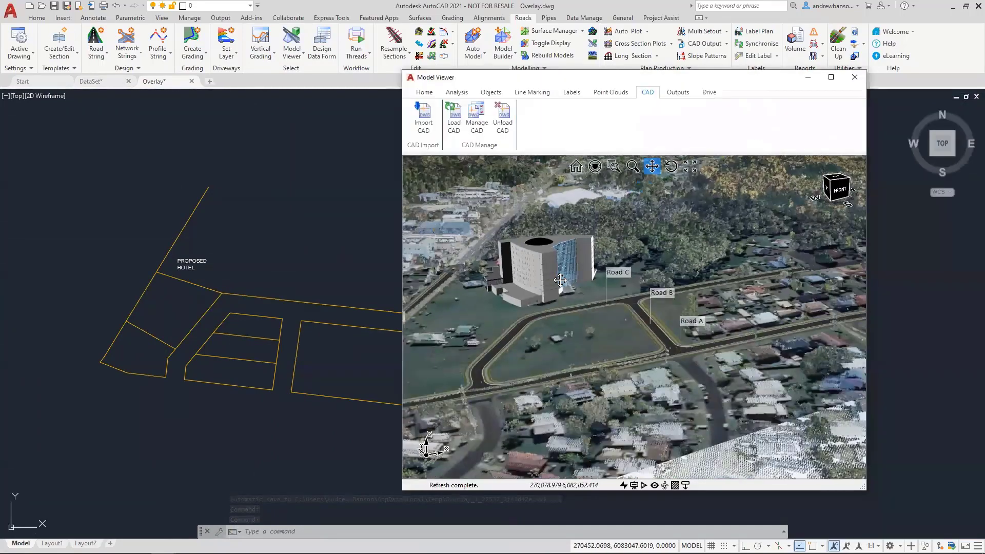
{"action": "middle_click_drag", "start_coordinate": [663, 279], "coordinate": [605, 329]}
{"action": "left_click_drag", "start_coordinate": [605, 322], "coordinate": [606, 290]}
{"action": "middle_click_drag", "start_coordinate": [606, 296], "coordinate": [604, 294]}
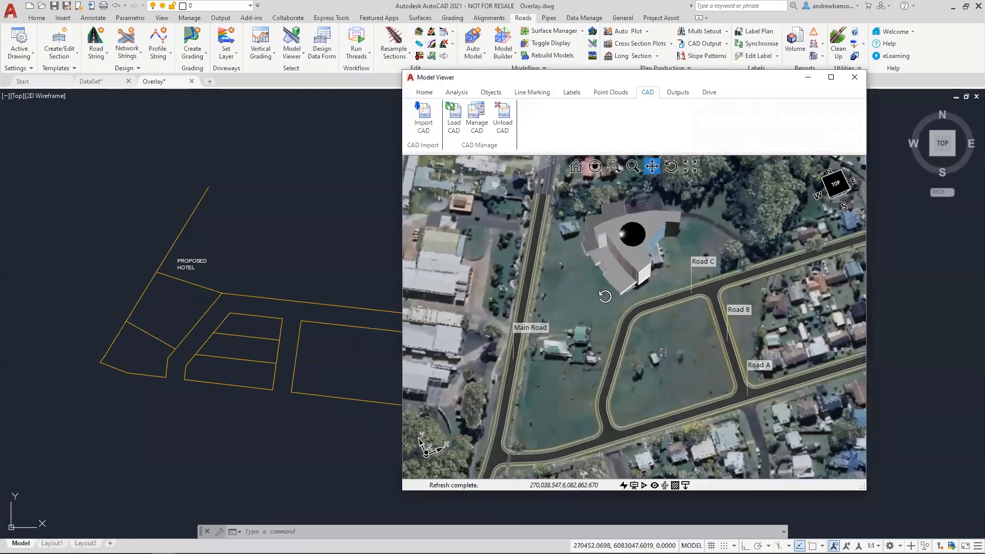
Import Overlay.dwg from D:\_Webcasts\Model Viewer Tips and Tricks\PresData into the 3D model and inspect its lot boundaries and text over the site
{"action": "left_click", "coordinate": [424, 131]}
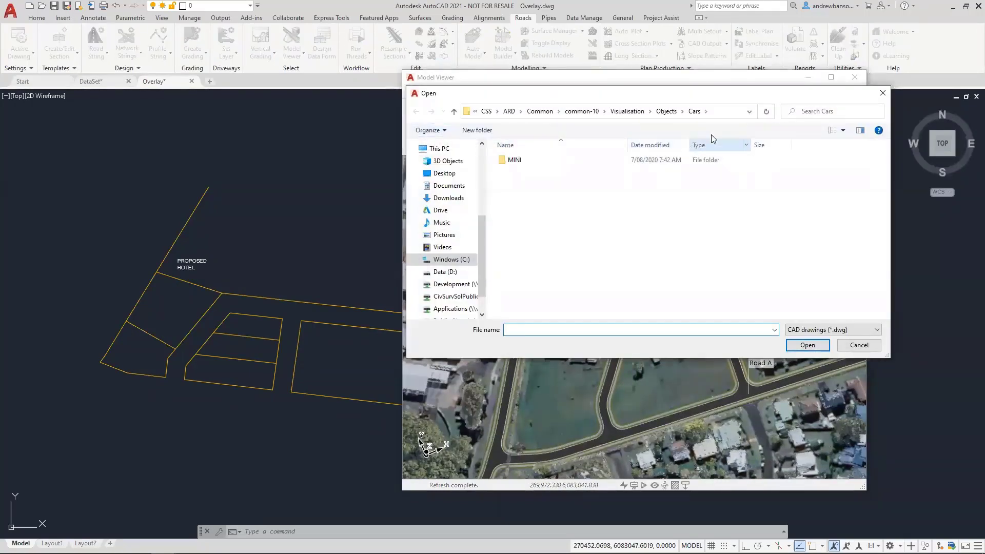
{"action": "left_click", "coordinate": [719, 116]}
{"action": "type", "text": "D:\\_Webcasts\\Model Viewer Tips and Tricks"}
{"action": "key", "text": "Return"}
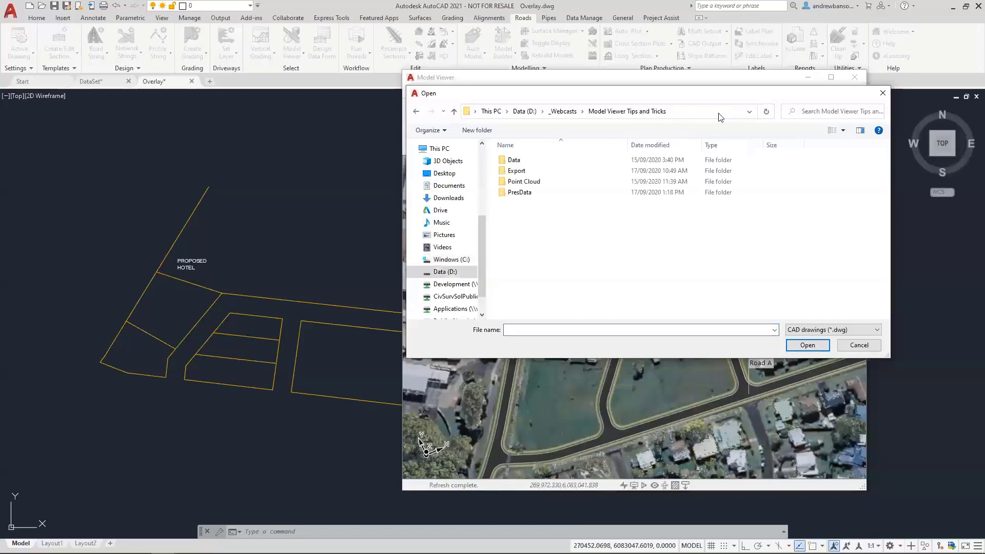
{"action": "double_click", "coordinate": [519, 192]}
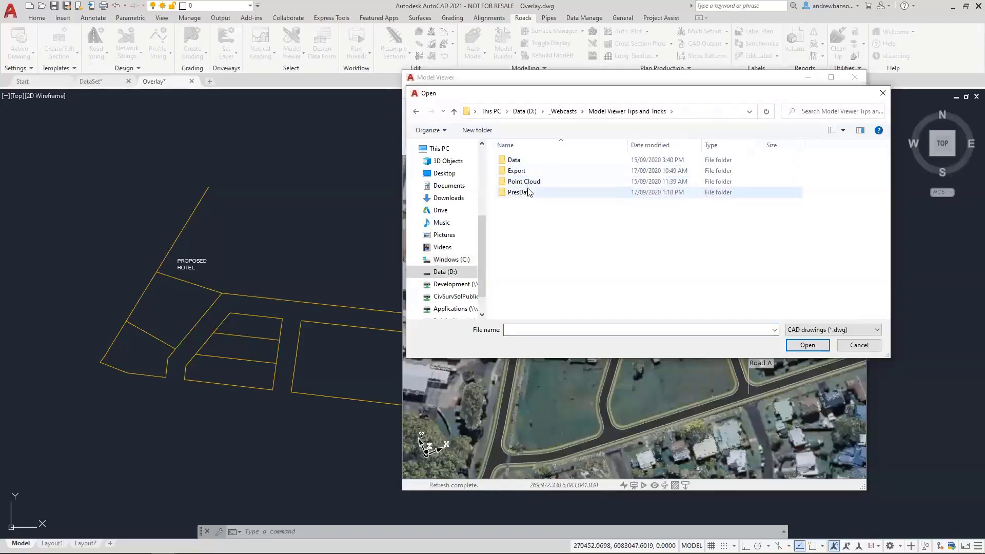
{"action": "left_click", "coordinate": [526, 194]}
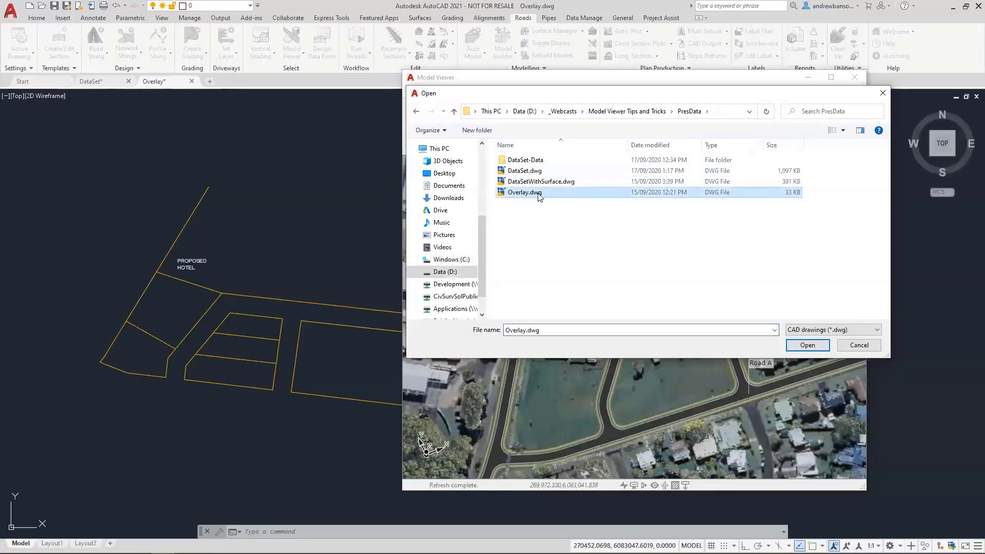
{"action": "left_click", "coordinate": [831, 331]}
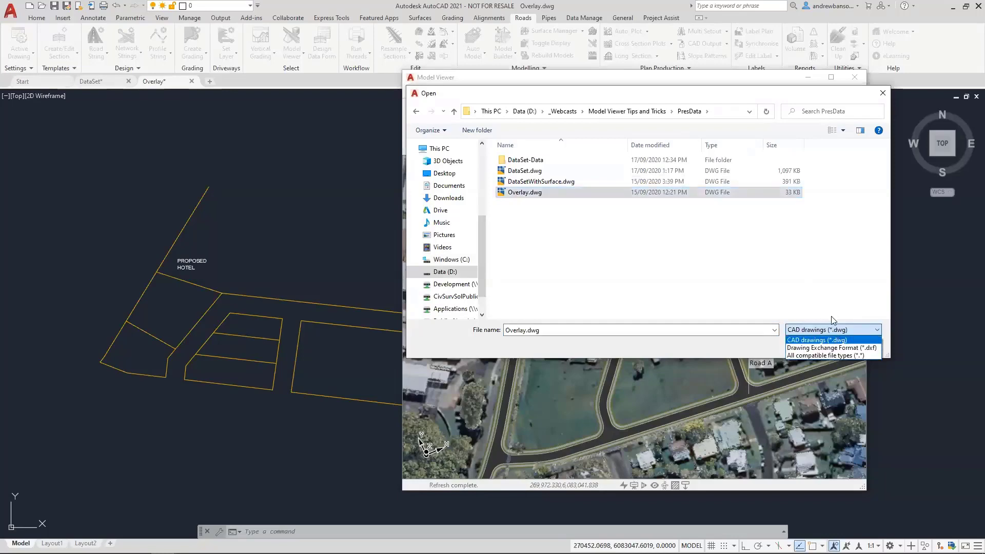
{"action": "left_click", "coordinate": [831, 311]}
{"action": "left_click", "coordinate": [547, 195]}
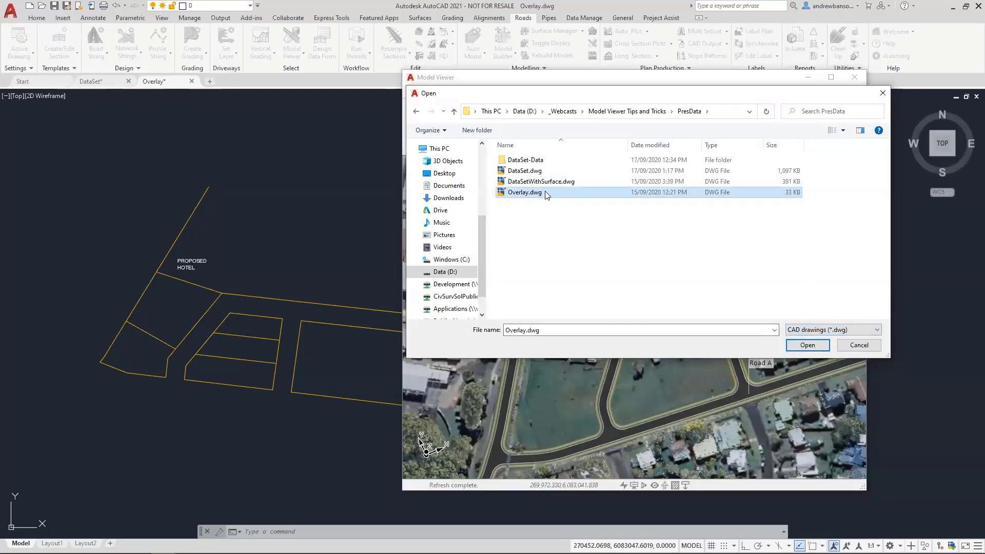
{"action": "left_click", "coordinate": [807, 345]}
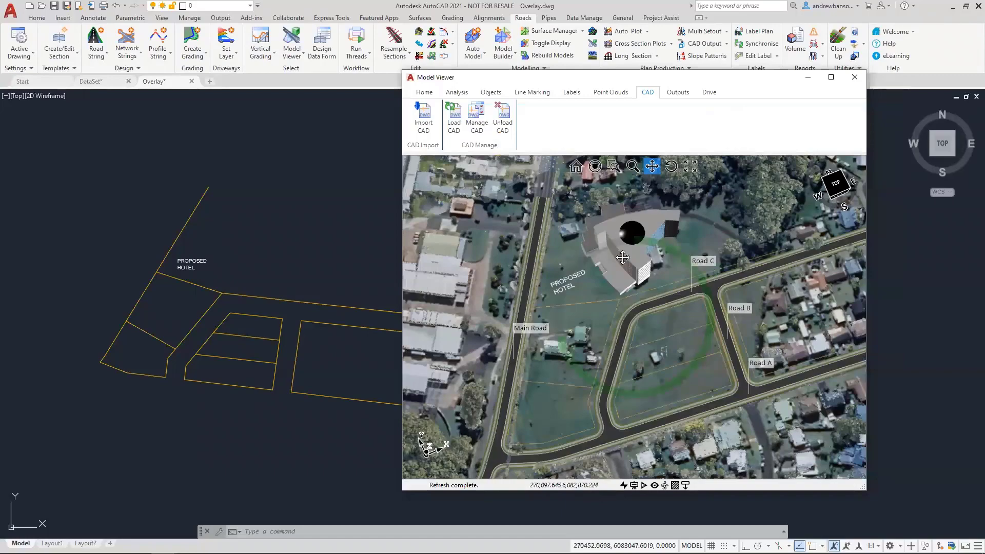
{"action": "left_click_drag", "start_coordinate": [594, 294], "coordinate": [610, 276]}
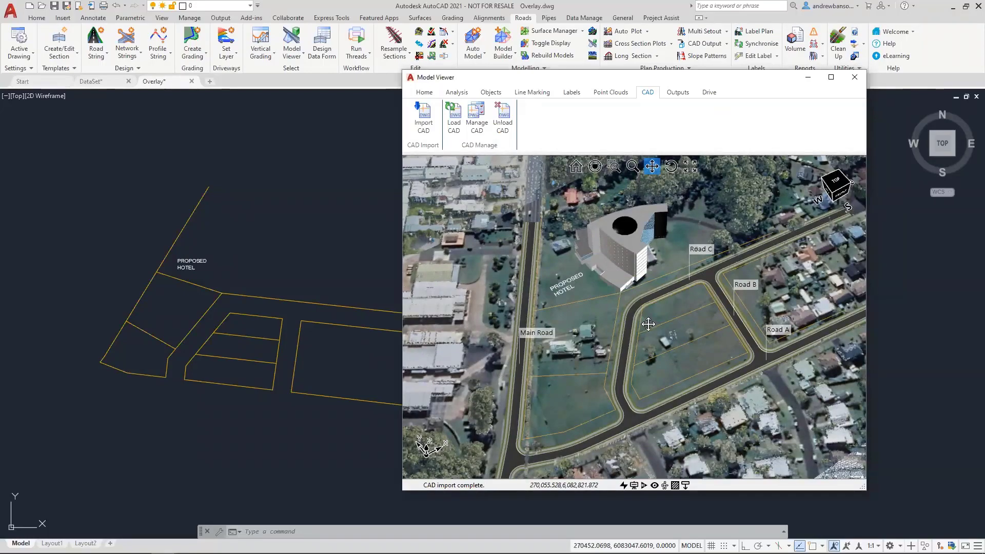
{"action": "left_click_drag", "start_coordinate": [648, 325], "coordinate": [624, 353]}
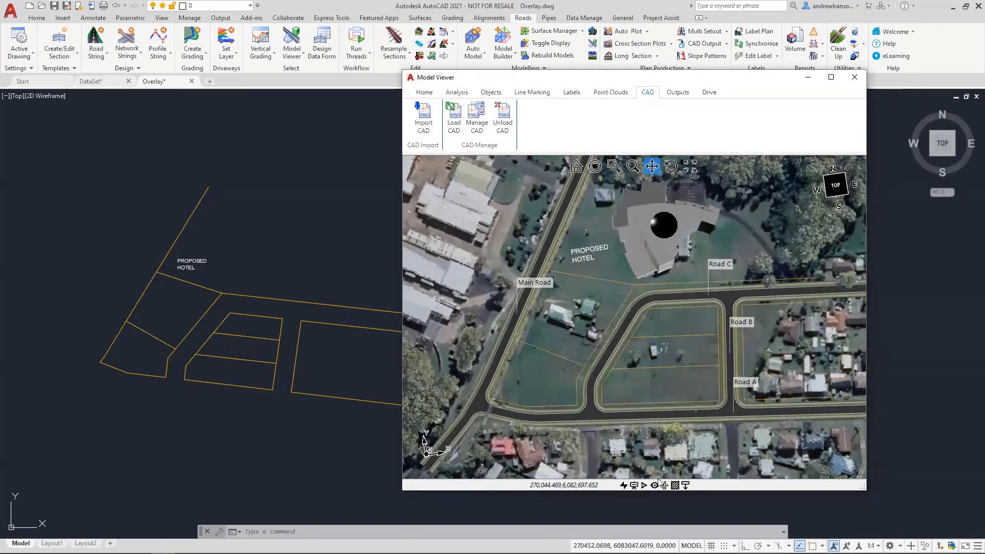
{"action": "left_click_drag", "start_coordinate": [626, 330], "coordinate": [638, 341]}
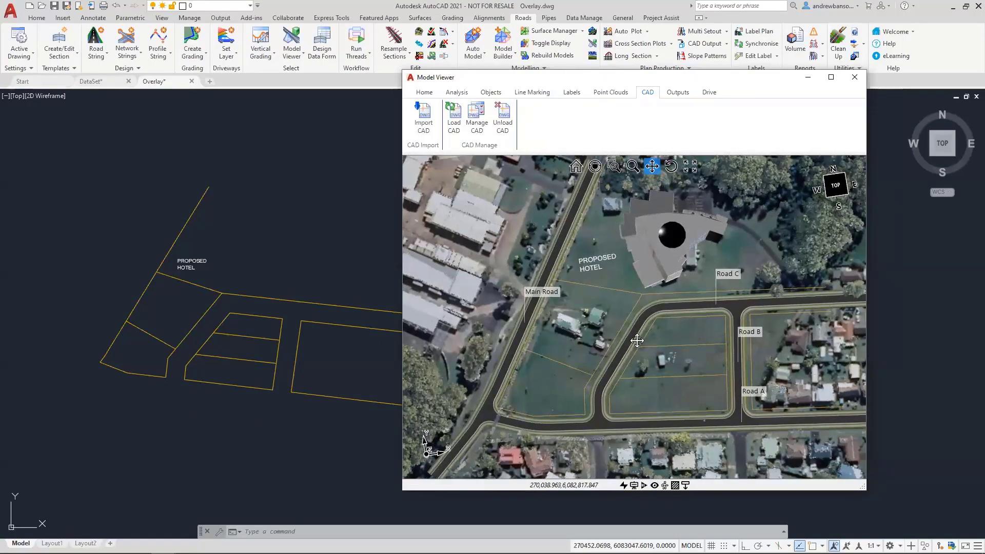
Copy the PROPOSED text line in the Overlay drawing and paste a duplicate into the lot below the hotel site
{"action": "scroll", "coordinate": [185, 262], "scroll_direction": "up", "scroll_amount": 4}
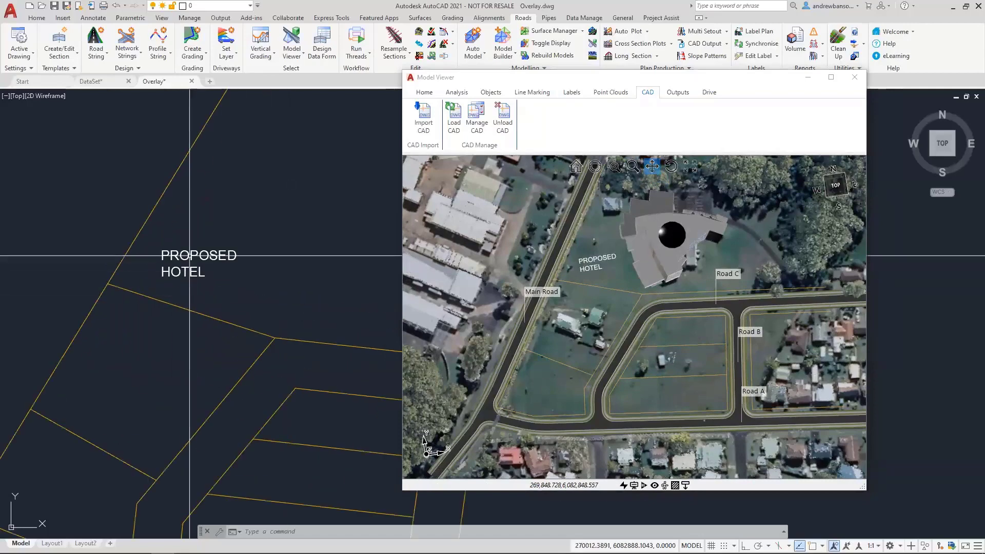
{"action": "left_click", "coordinate": [169, 254]}
{"action": "key", "text": "ctrl+c"}
{"action": "key", "text": "ctrl+v"}
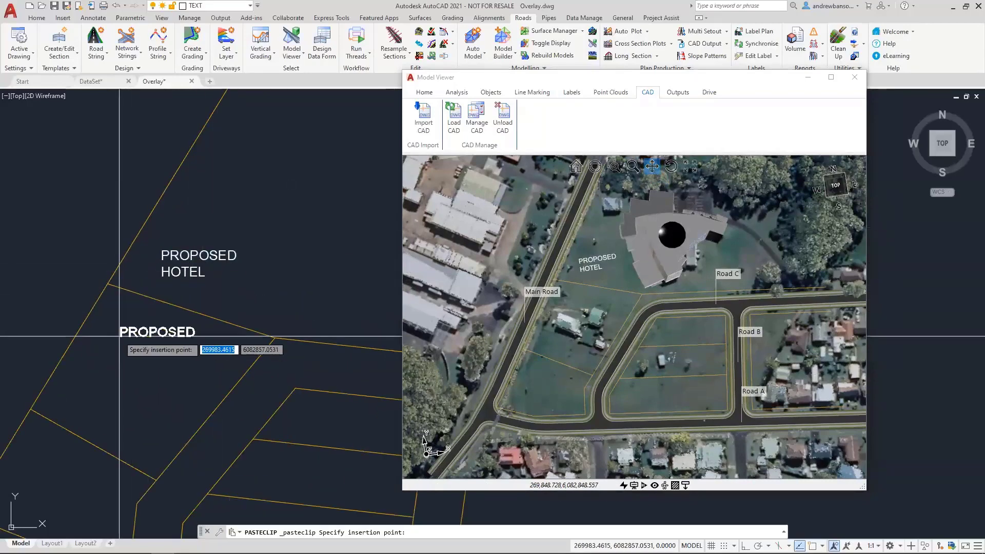
{"action": "left_click", "coordinate": [112, 368]}
Move the pasted PROPOSED text slightly up within the lot, closer to its upper boundary
{"action": "type", "text": "m"}
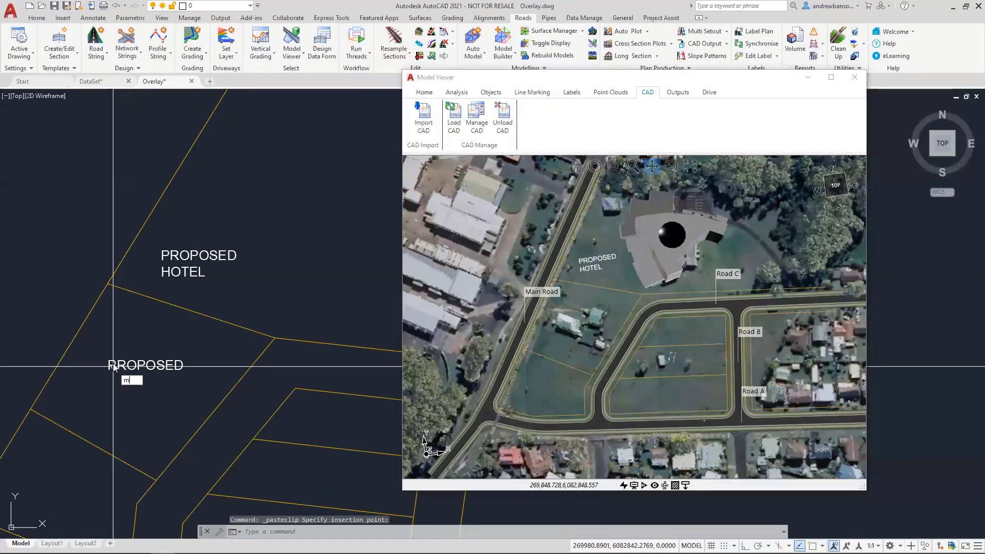
{"action": "key", "text": "Return"}
{"action": "left_click", "coordinate": [128, 365]}
{"action": "key", "text": "Return"}
{"action": "left_click", "coordinate": [121, 389]}
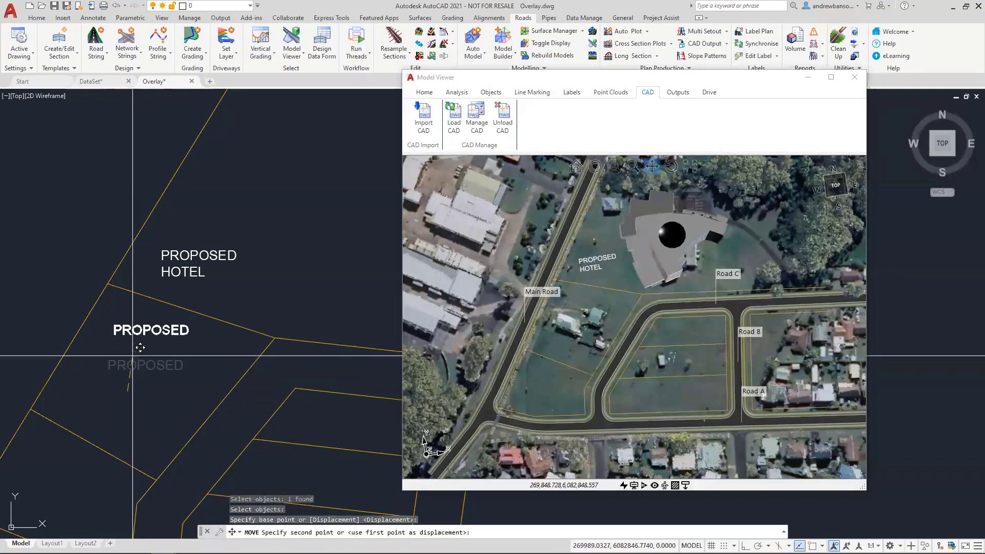
{"action": "left_click", "coordinate": [126, 352]}
Change the duplicated text's content to LOT 1 and finish text editing
{"action": "double_click", "coordinate": [136, 333]}
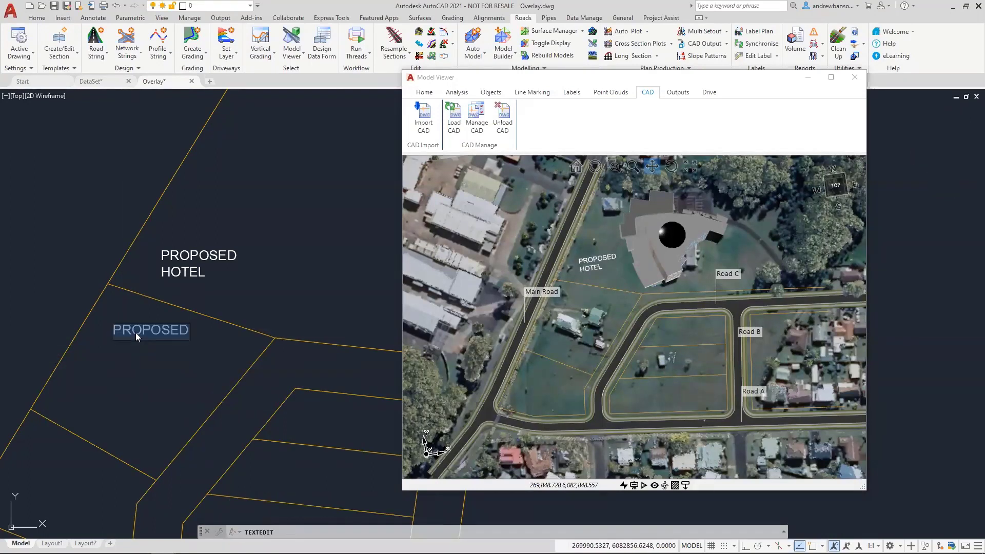
{"action": "type", "text": "LOT 1"}
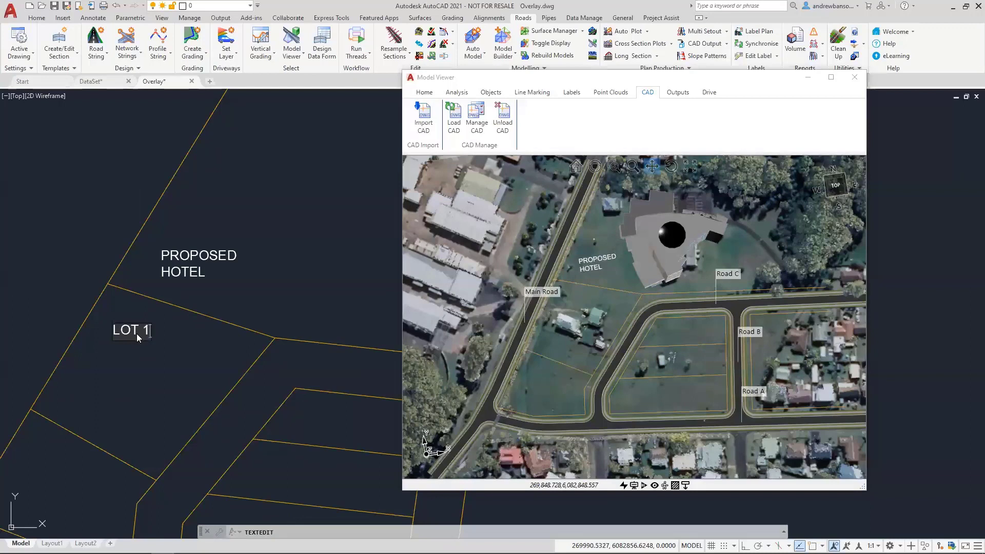
{"action": "key", "text": "Return"}
{"action": "key", "text": "Escape"}
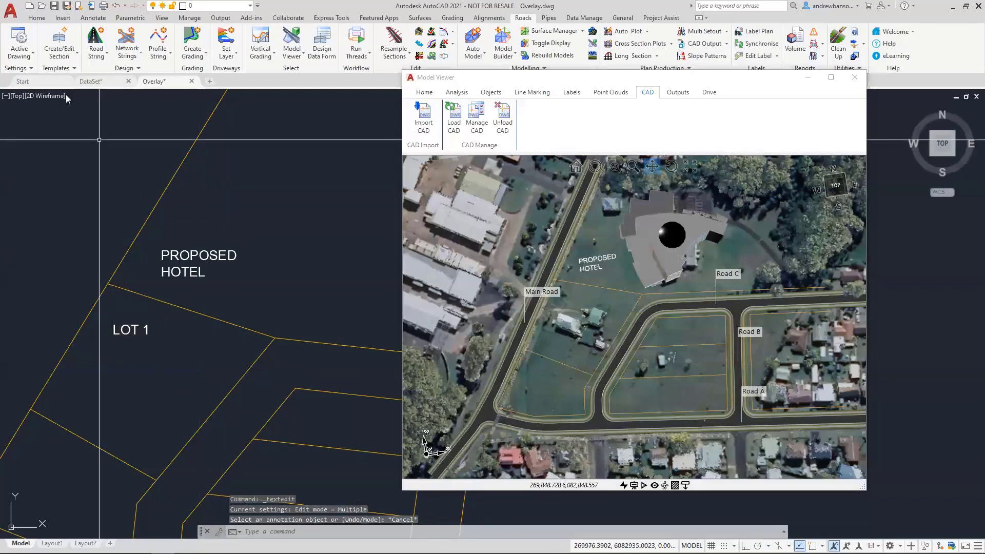
Save the Overlay drawing, then reload the CAD overlay in the 3D model and inspect the lot labels
{"action": "left_click", "coordinate": [54, 6]}
{"action": "left_click_drag", "start_coordinate": [553, 265], "coordinate": [565, 272]}
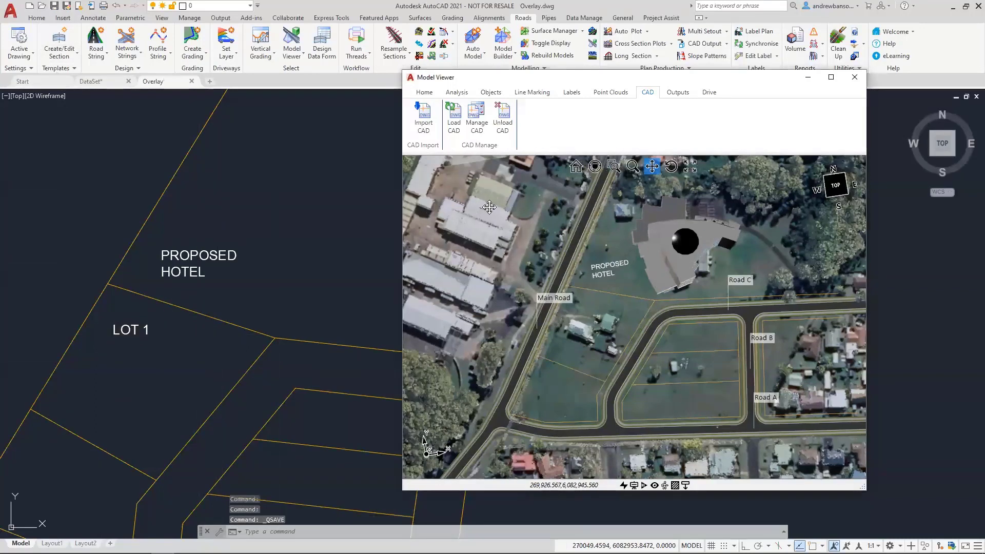
{"action": "left_click", "coordinate": [453, 133]}
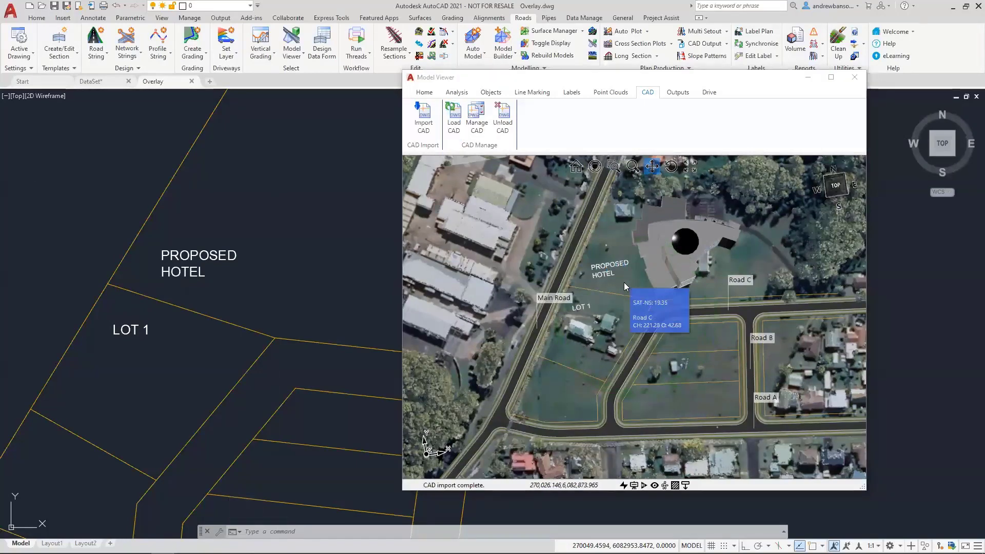
{"action": "middle_click_drag", "start_coordinate": [643, 305], "coordinate": [638, 308]}
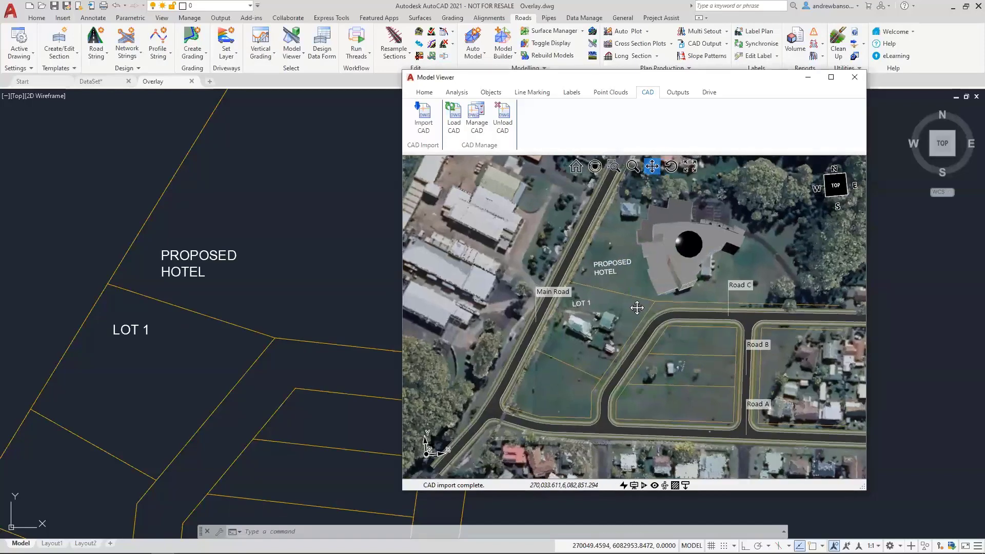
{"action": "mouse_move", "coordinate": [637, 308]}
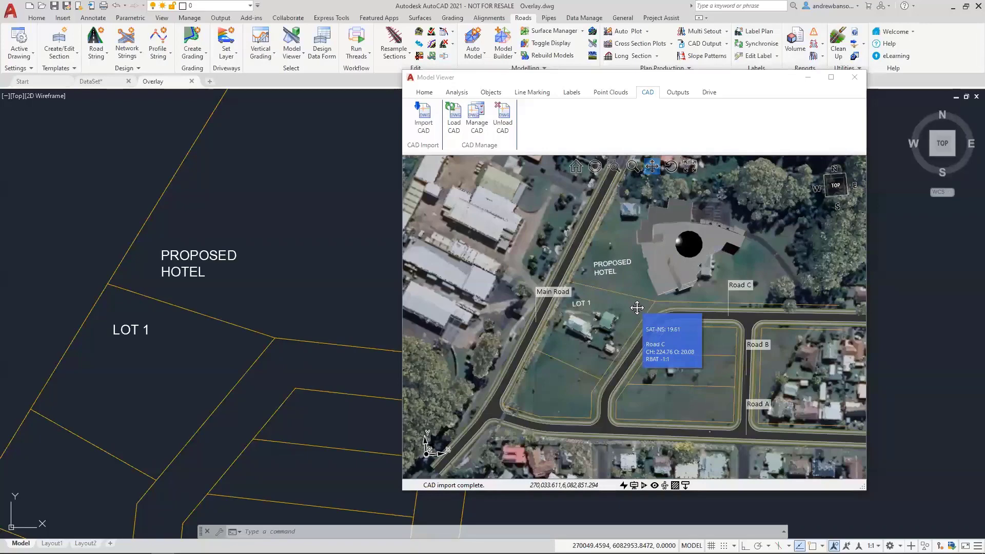
{"action": "middle_click_drag", "start_coordinate": [637, 308], "coordinate": [589, 308]}
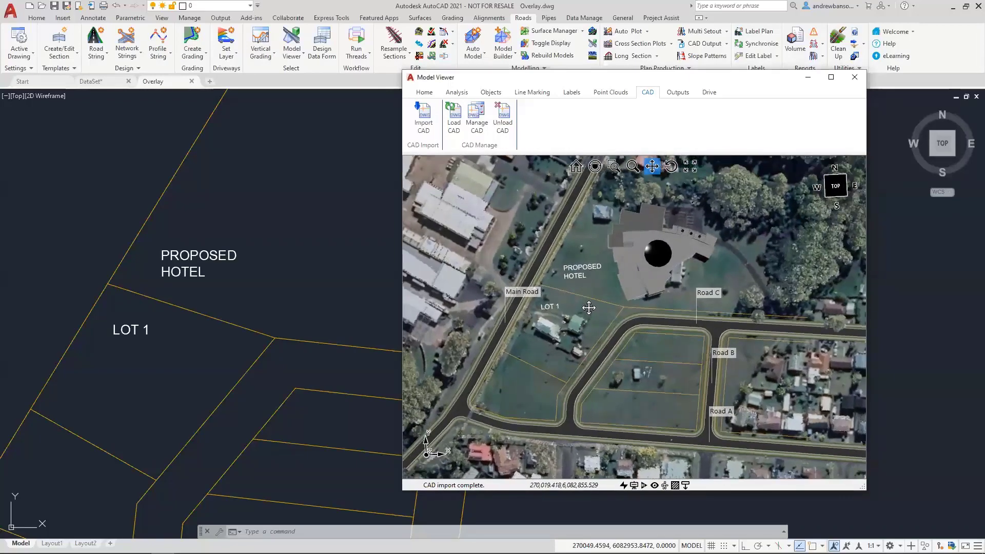
{"action": "mouse_move", "coordinate": [589, 307]}
{"action": "left_click_drag", "start_coordinate": [591, 301], "coordinate": [596, 317]}
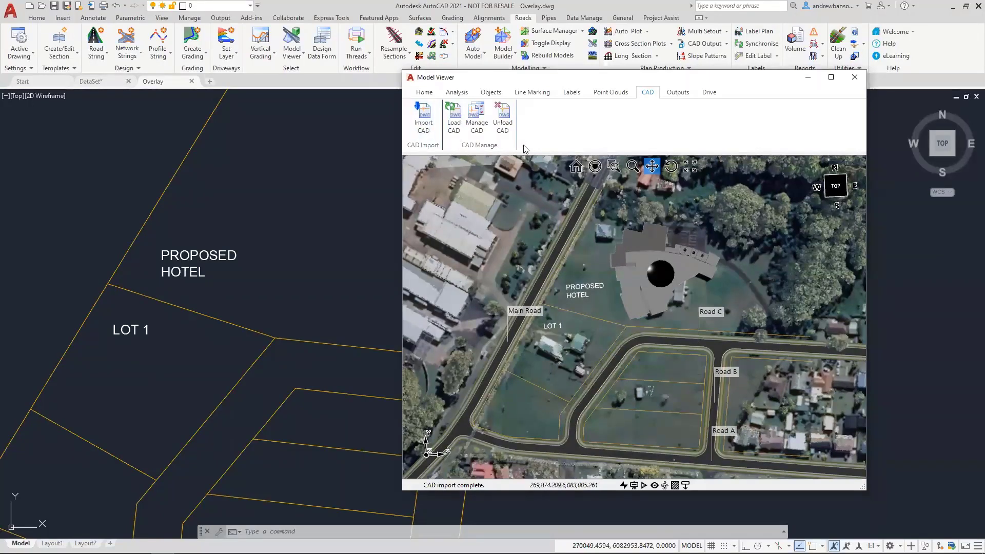
Unload the CAD overlay from the 3D model and switch to the DataSet drawing
{"action": "left_click", "coordinate": [505, 135]}
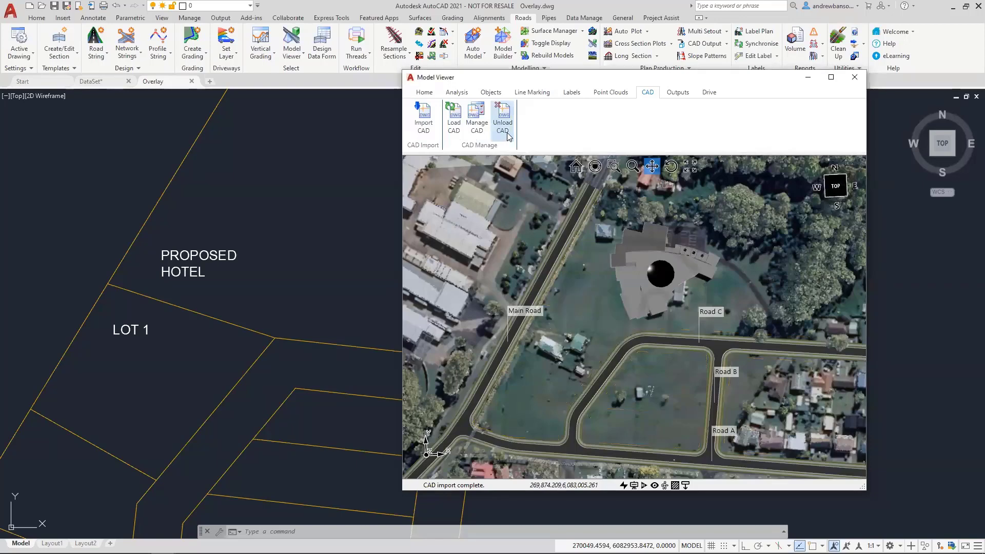
{"action": "left_click", "coordinate": [99, 82]}
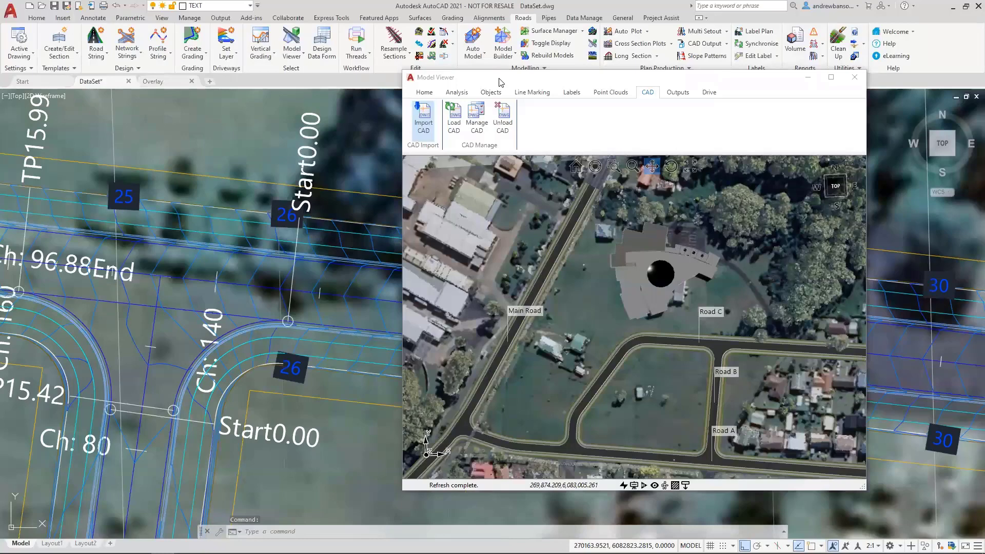
Reposition and enlarge the Model Viewer window and orient the model to a perspective view of the hotel and Roads A, B and C
{"action": "left_click_drag", "start_coordinate": [499, 82], "coordinate": [117, 26]}
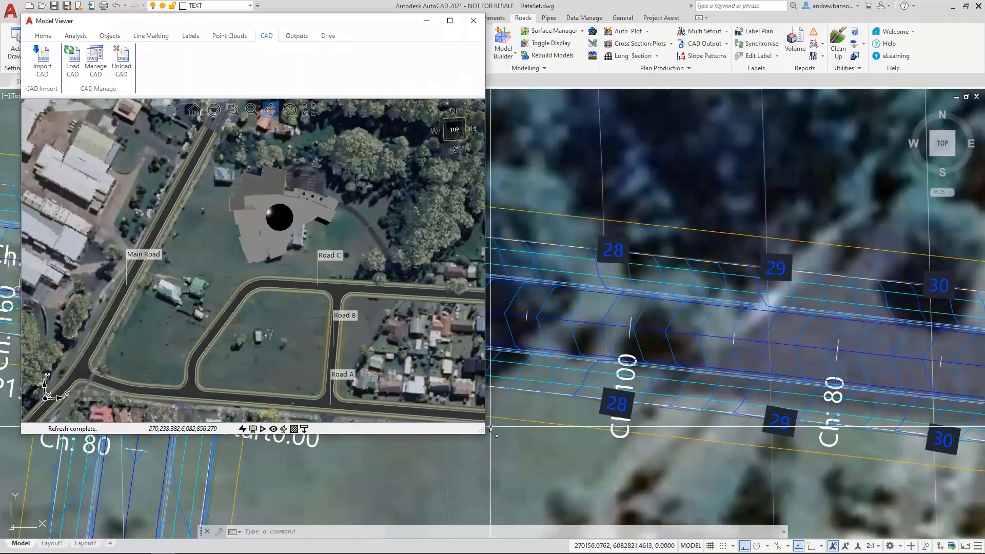
{"action": "left_click_drag", "start_coordinate": [493, 433], "coordinate": [960, 537]}
{"action": "scroll", "coordinate": [535, 354], "scroll_direction": "down", "scroll_amount": 3}
{"action": "middle_click_drag", "start_coordinate": [535, 354], "coordinate": [435, 311]}
{"action": "middle_click_drag", "start_coordinate": [592, 404], "coordinate": [537, 357]}
{"action": "scroll", "coordinate": [537, 380], "scroll_direction": "up", "scroll_amount": 5}
{"action": "scroll", "coordinate": [588, 396], "scroll_direction": "up", "scroll_amount": 5}
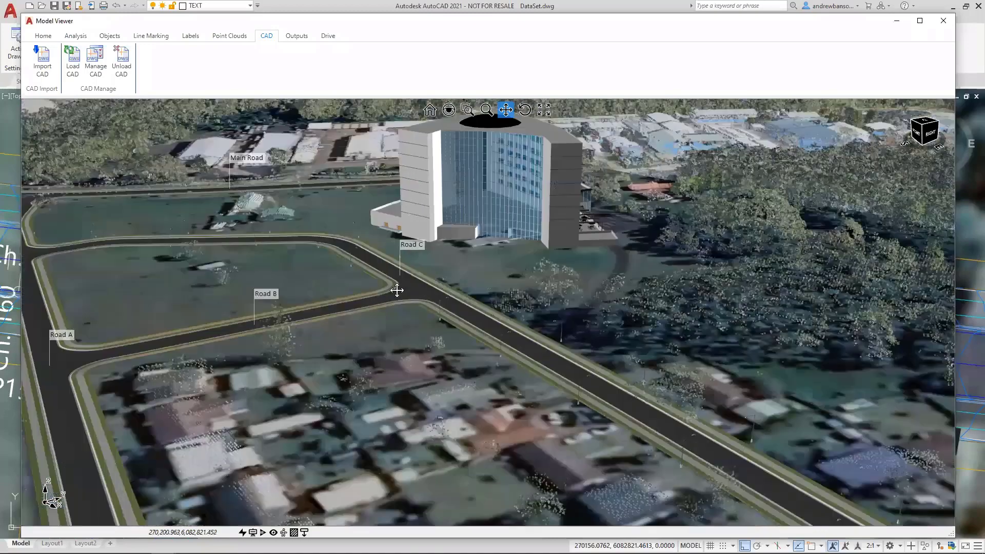
{"action": "mouse_move", "coordinate": [277, 238]}
{"action": "left_mouse_down"}
{"action": "mouse_move", "coordinate": [284, 229]}
{"action": "mouse_move", "coordinate": [343, 255]}
{"action": "left_mouse_up"}
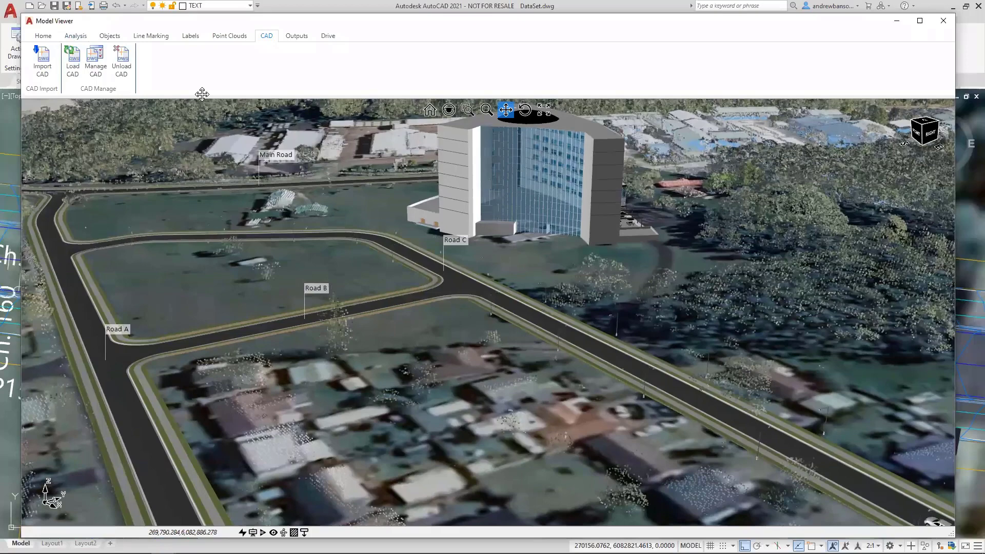
Start adding a label to the 3D model and review the available label types, keeping Blank
{"action": "left_click", "coordinate": [190, 35]}
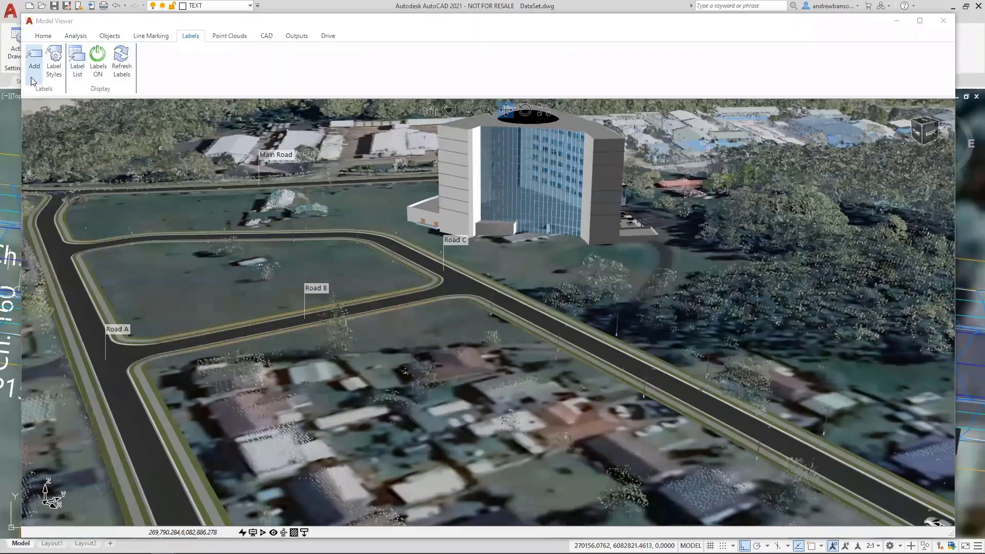
{"action": "left_click", "coordinate": [33, 61]}
{"action": "left_click_drag", "start_coordinate": [393, 162], "coordinate": [450, 194]}
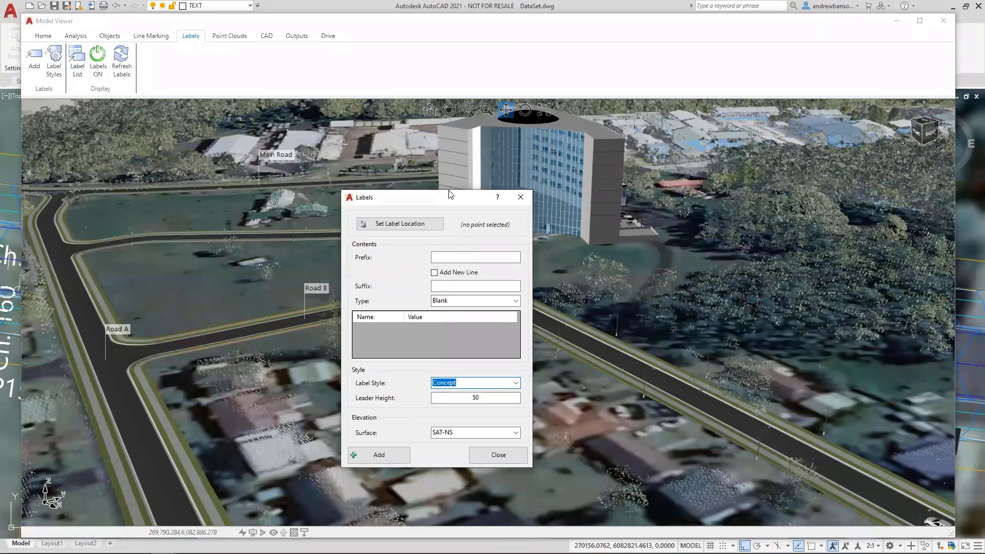
{"action": "left_click", "coordinate": [516, 301]}
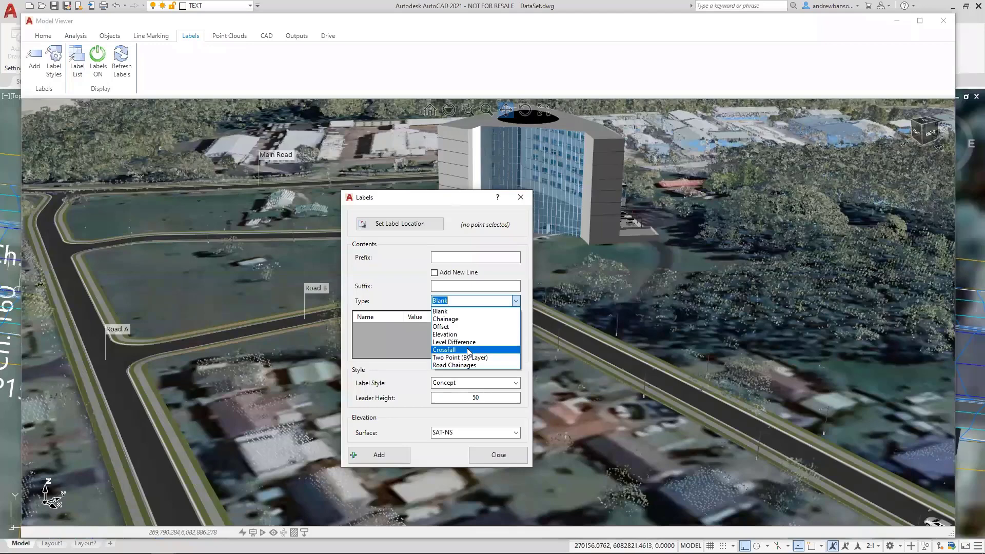
{"action": "left_click", "coordinate": [432, 301]}
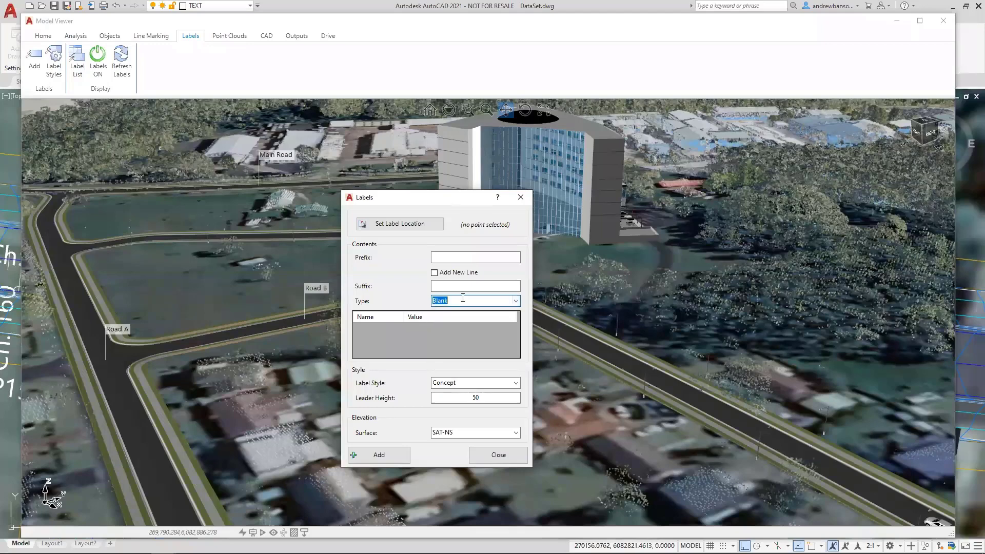
{"action": "left_click", "coordinate": [516, 301]}
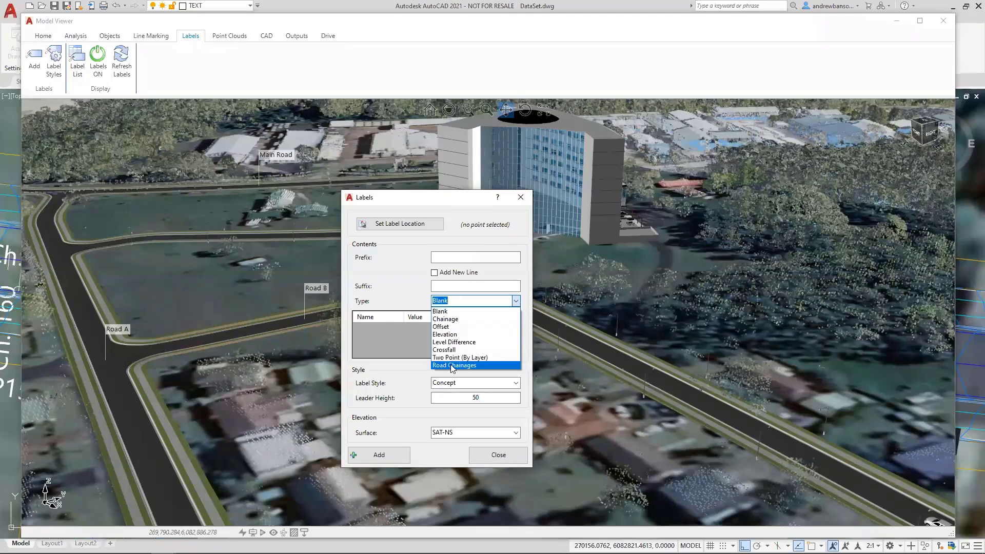
{"action": "left_click", "coordinate": [451, 311]}
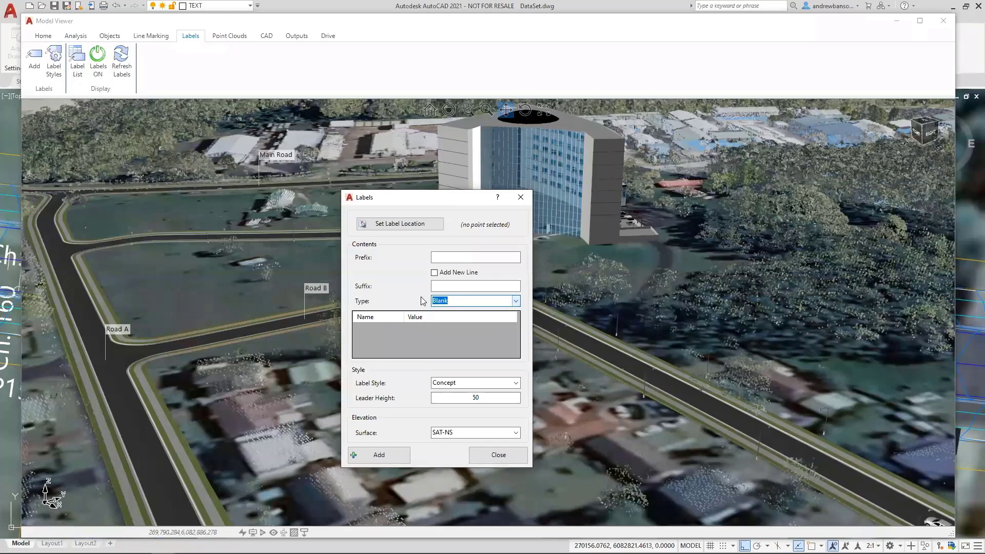
Set the label prefix to CH:, the type to Road Chainages and the road to Road C
{"action": "left_click", "coordinate": [485, 258]}
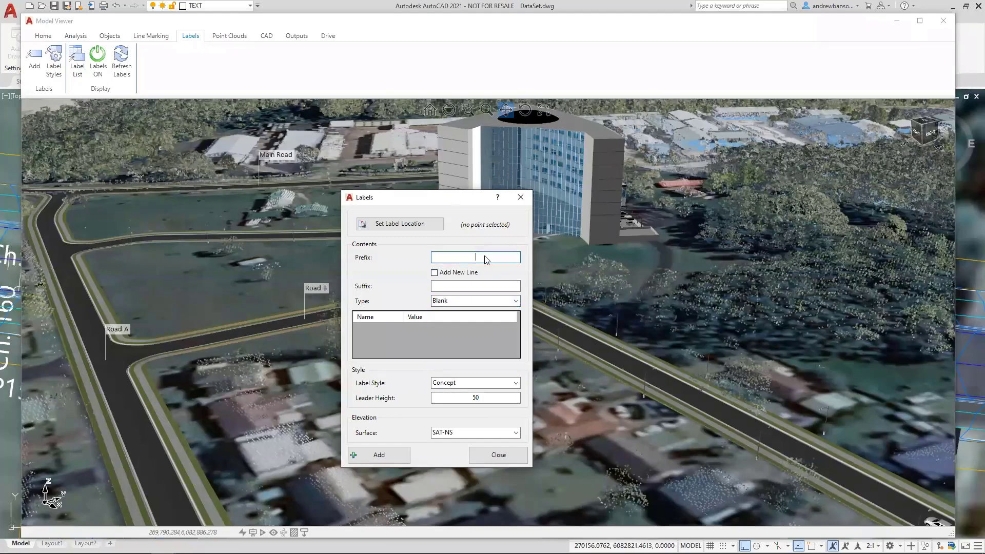
{"action": "type", "text": "CH:"}
{"action": "left_click", "coordinate": [516, 301]}
{"action": "left_click", "coordinate": [464, 365]}
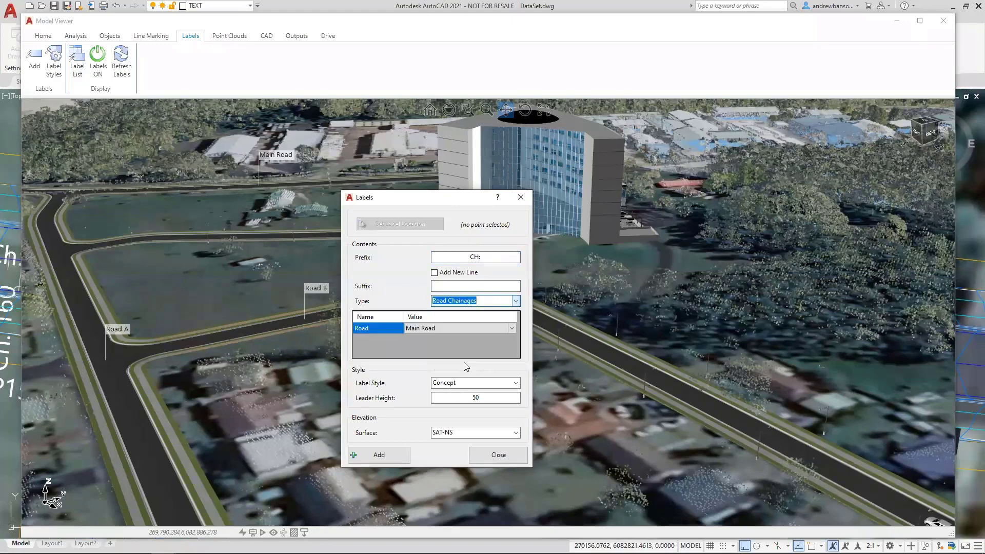
{"action": "left_click", "coordinate": [442, 330]}
{"action": "left_click", "coordinate": [442, 330]}
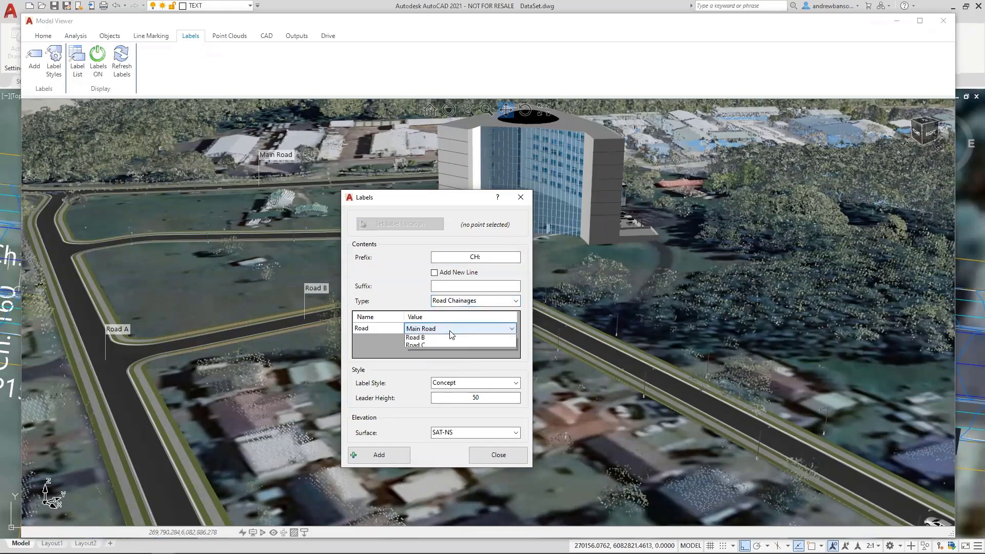
{"action": "left_click", "coordinate": [435, 362]}
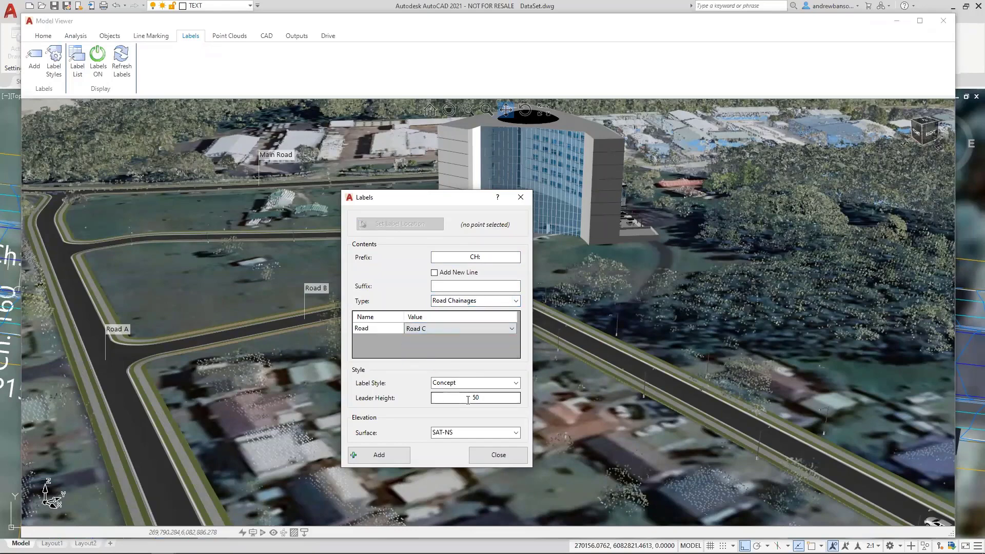
Add the chainage labels with the Standard label style, a leader height of 5 and the TotalModel surface
{"action": "left_click", "coordinate": [516, 383]}
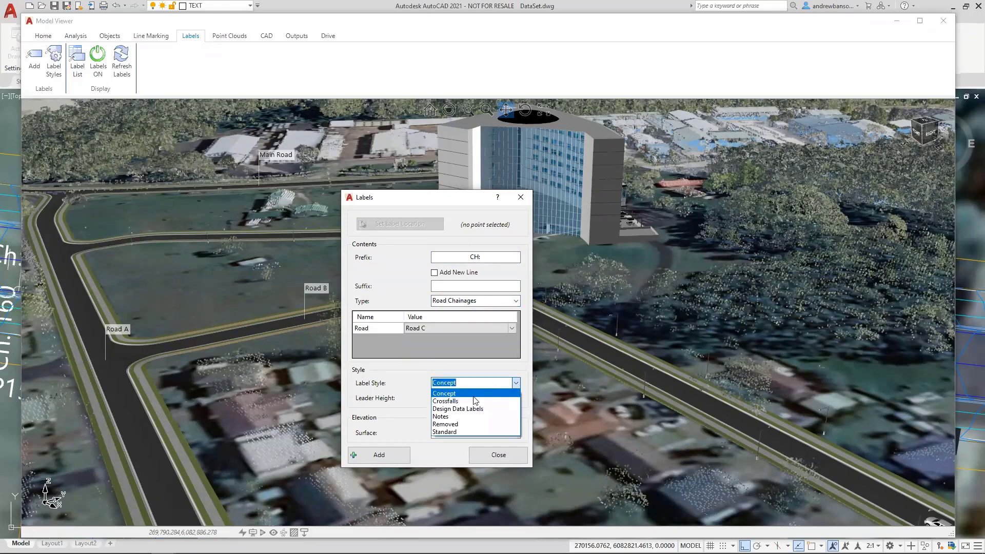
{"action": "left_click", "coordinate": [444, 433]}
{"action": "key", "text": "Tab"}
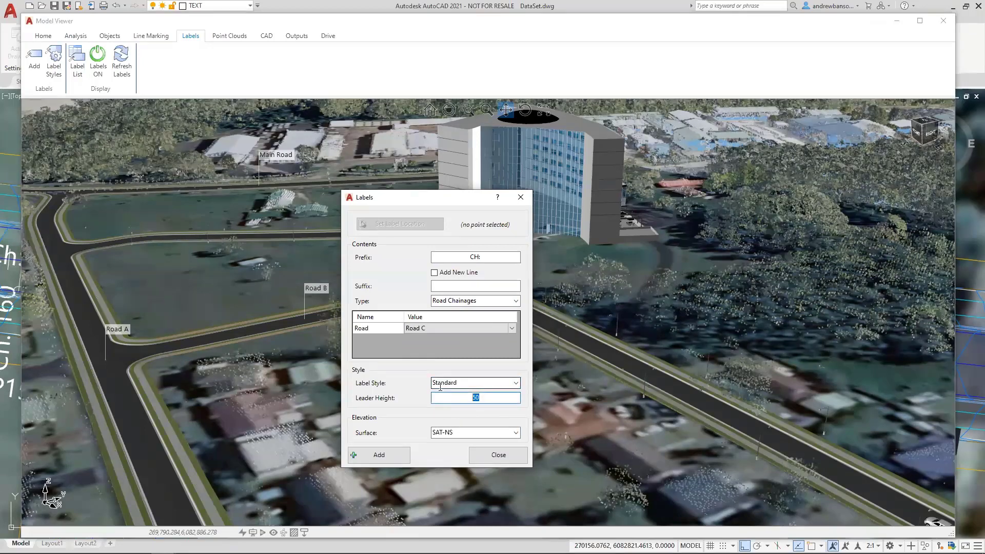
{"action": "type", "text": "5"}
{"action": "left_click", "coordinate": [515, 433]}
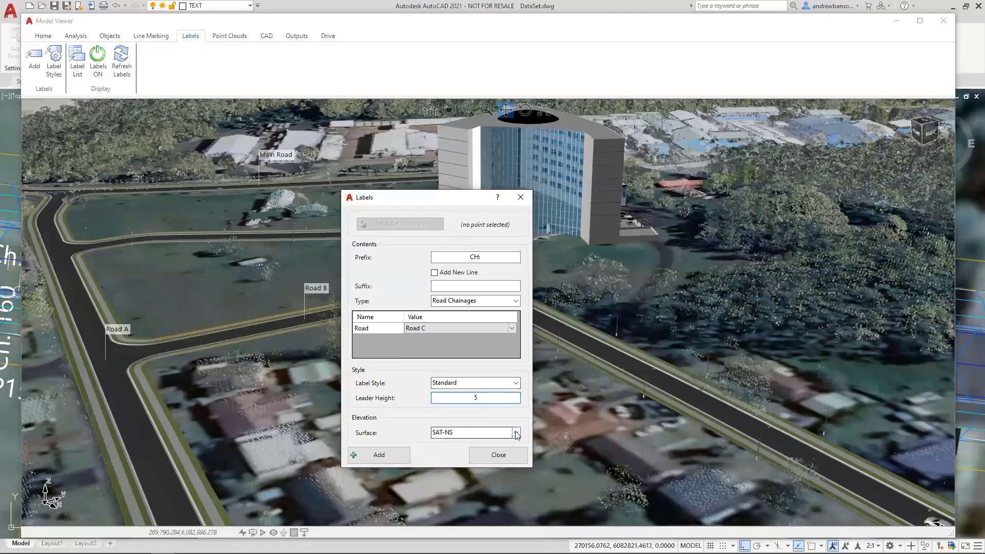
{"action": "left_click", "coordinate": [472, 449]}
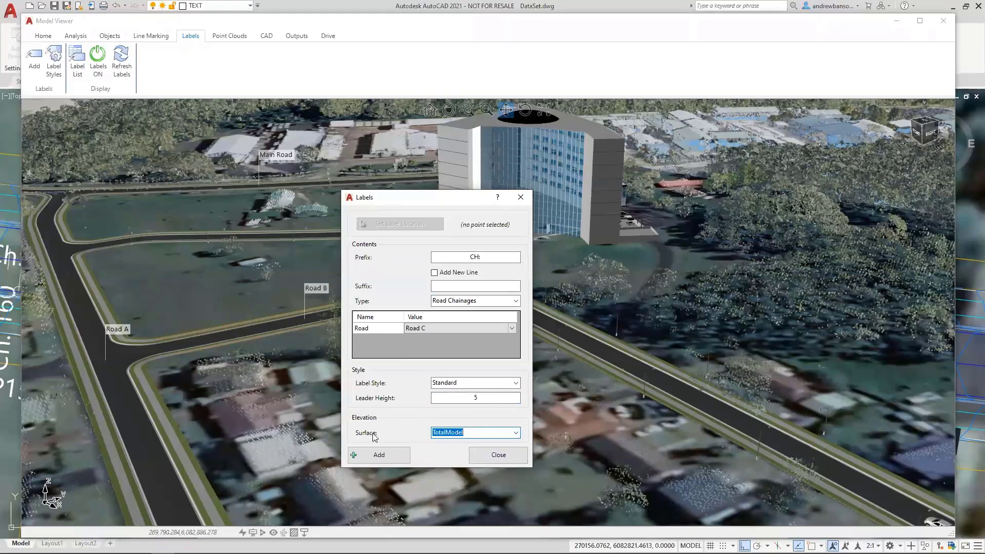
{"action": "left_click", "coordinate": [387, 455]}
Examine the chainage labels along Road C, from the straight beside the hotel around the bend to the far intersection
{"action": "scroll", "coordinate": [548, 344], "scroll_direction": "up", "scroll_amount": 3}
{"action": "scroll", "coordinate": [548, 344], "scroll_direction": "up", "scroll_amount": 3}
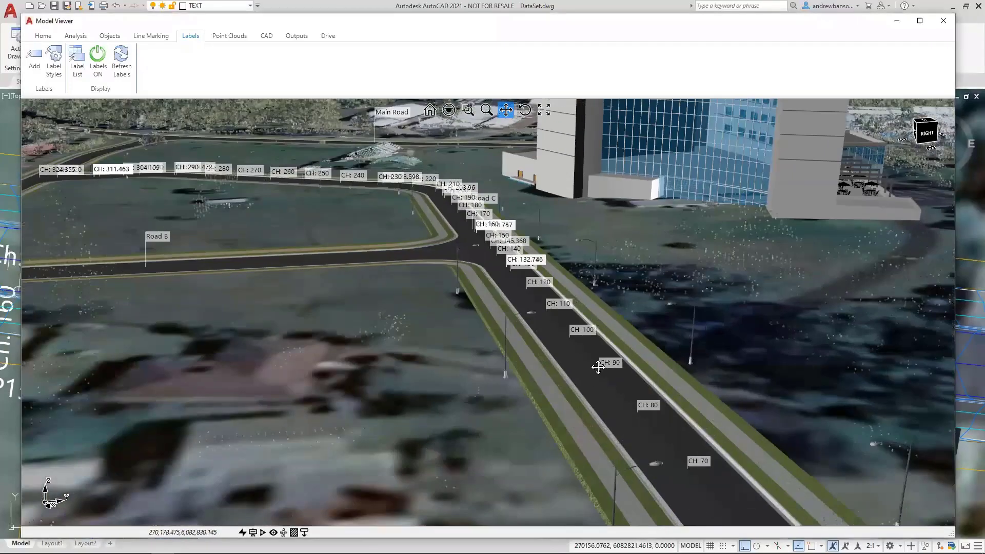
{"action": "scroll", "coordinate": [644, 425], "scroll_direction": "down", "scroll_amount": 2}
{"action": "scroll", "coordinate": [576, 359], "scroll_direction": "up", "scroll_amount": 2}
{"action": "scroll", "coordinate": [509, 274], "scroll_direction": "up", "scroll_amount": 2}
{"action": "left_click_drag", "start_coordinate": [549, 317], "coordinate": [620, 392]}
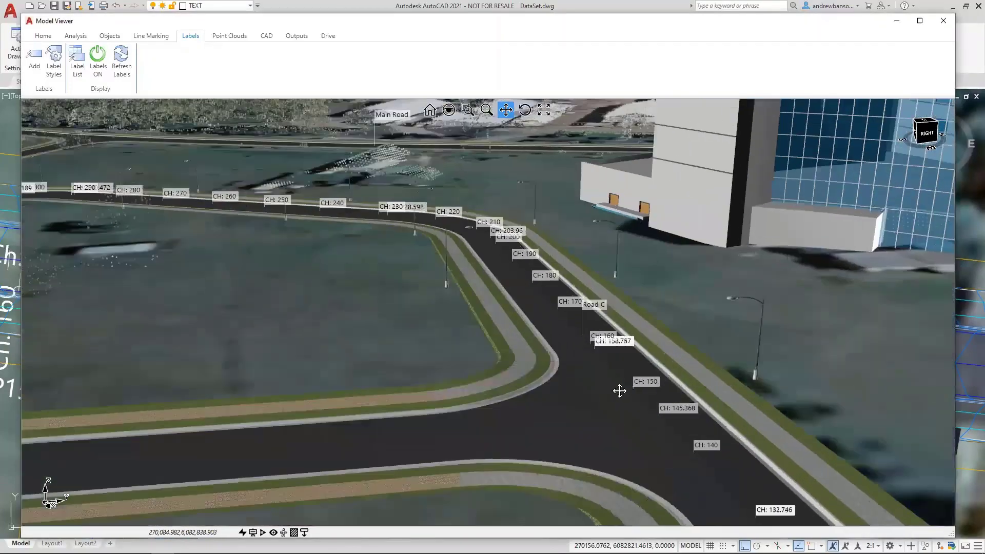
{"action": "scroll", "coordinate": [513, 307], "scroll_direction": "up", "scroll_amount": 2}
{"action": "middle_click_drag", "start_coordinate": [462, 308], "coordinate": [446, 306]}
{"action": "left_click_drag", "start_coordinate": [482, 272], "coordinate": [579, 359]}
{"action": "middle_click_drag", "start_coordinate": [578, 359], "coordinate": [490, 314]}
{"action": "left_click_drag", "start_coordinate": [311, 207], "coordinate": [464, 317]}
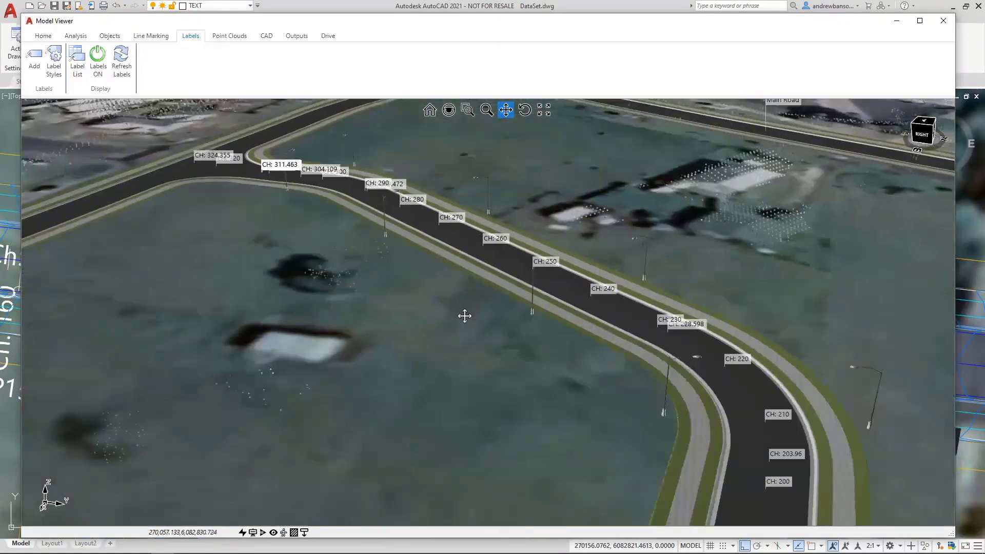
Inspect the chainage labels over the whole of Road C, including the straight leading to the Road B intersection
{"action": "middle_click_drag", "start_coordinate": [590, 269], "coordinate": [552, 277]}
{"action": "scroll", "coordinate": [552, 277], "scroll_direction": "up", "scroll_amount": 4}
{"action": "left_click_drag", "start_coordinate": [391, 159], "coordinate": [488, 309]}
{"action": "scroll", "coordinate": [489, 309], "scroll_direction": "down", "scroll_amount": 6}
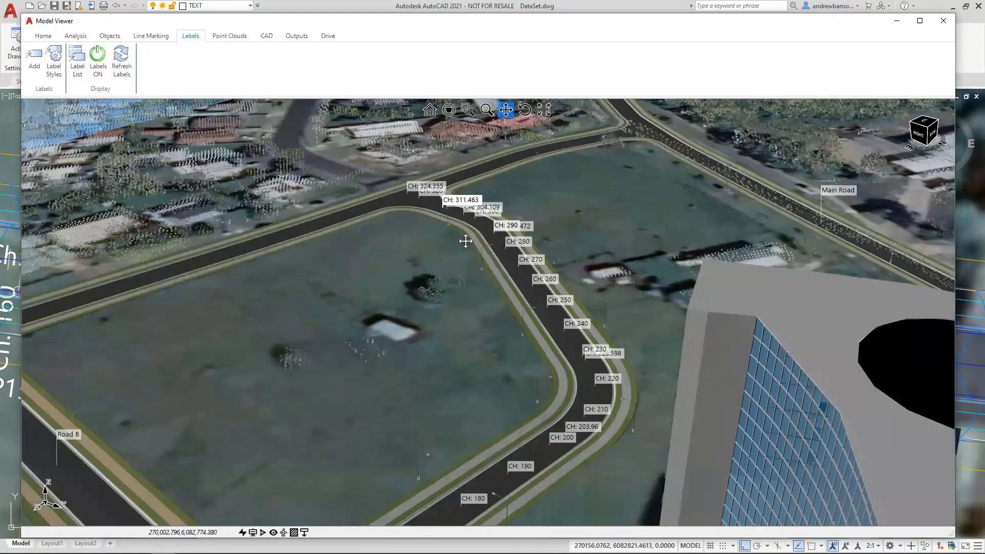
{"action": "middle_click_drag", "start_coordinate": [488, 309], "coordinate": [545, 372]}
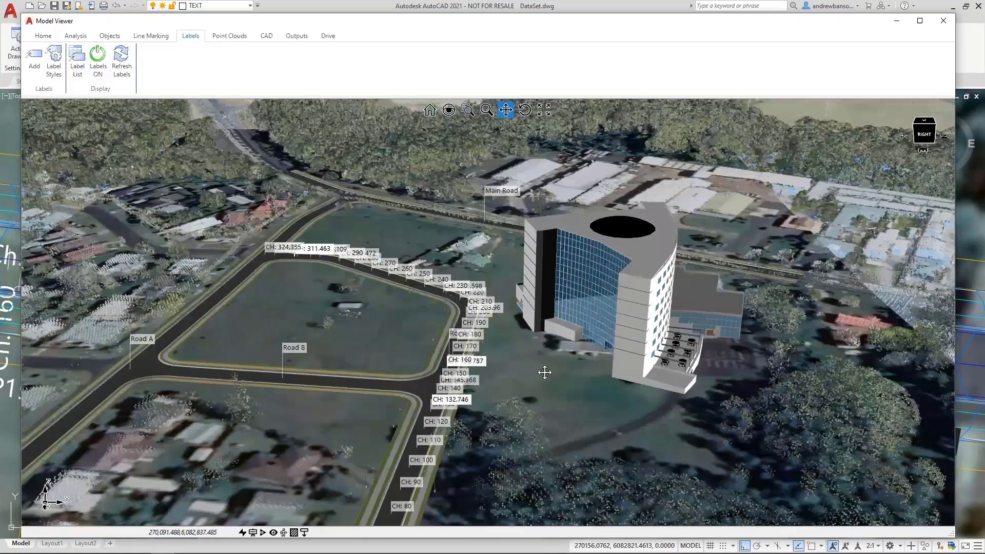
{"action": "scroll", "coordinate": [545, 372], "scroll_direction": "up", "scroll_amount": 10}
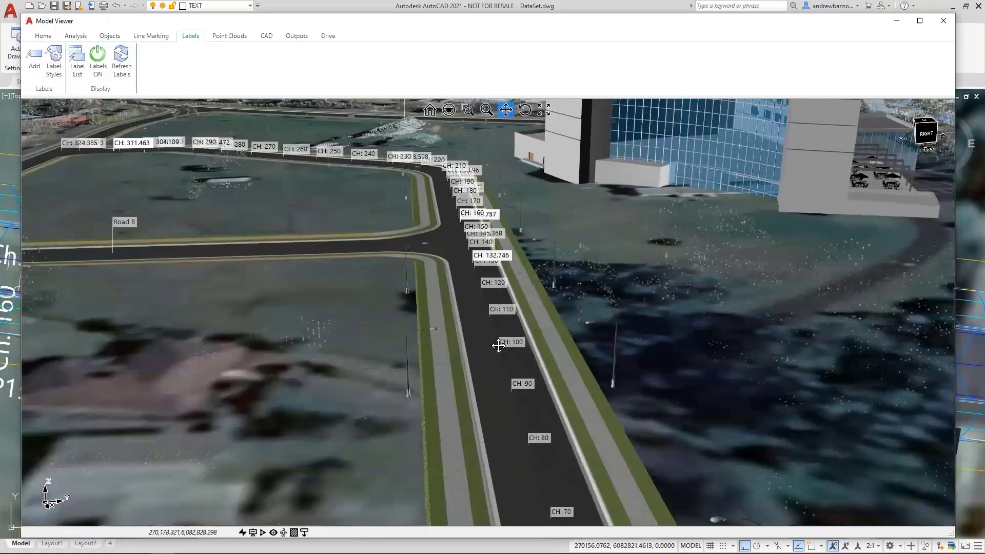
{"action": "middle_click_drag", "start_coordinate": [499, 346], "coordinate": [497, 347]}
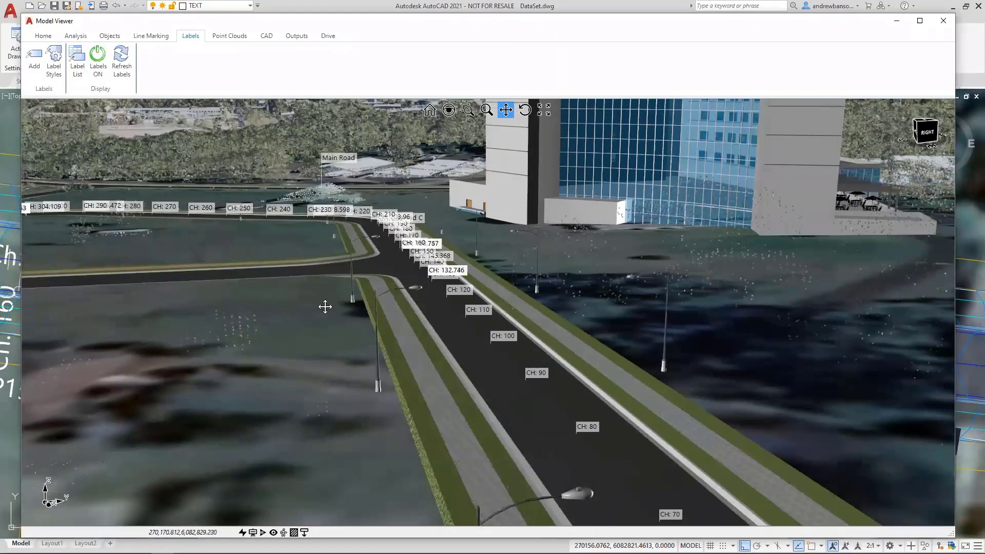
Toggle the label display, leaving the chainage labels turned off, and view the whole road network without them
{"action": "left_click", "coordinate": [98, 56]}
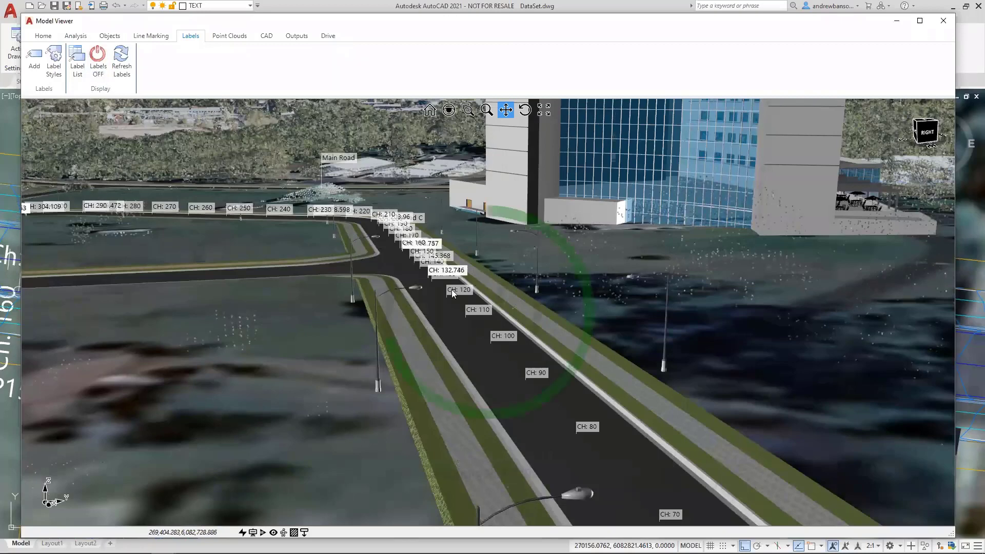
{"action": "left_click", "coordinate": [98, 72]}
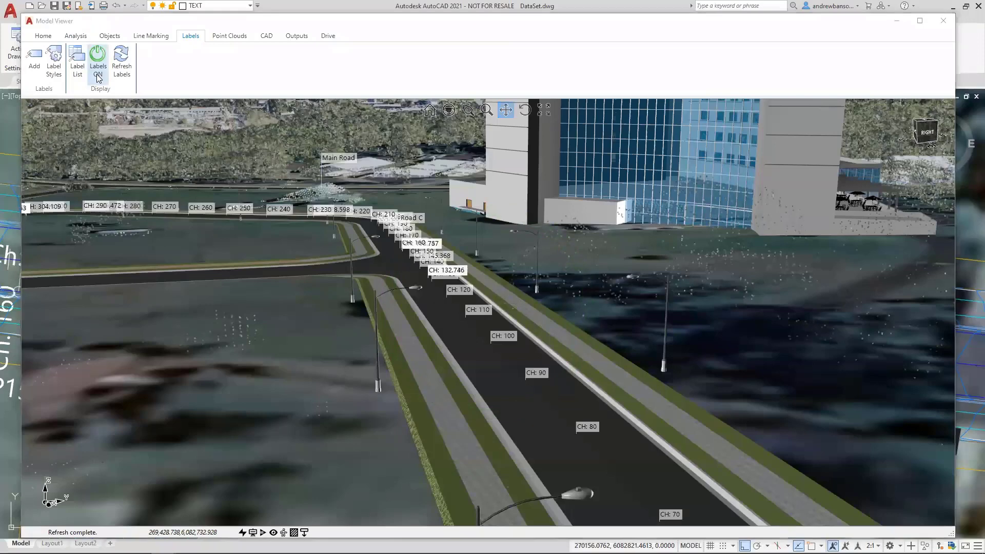
{"action": "left_click", "coordinate": [99, 72]}
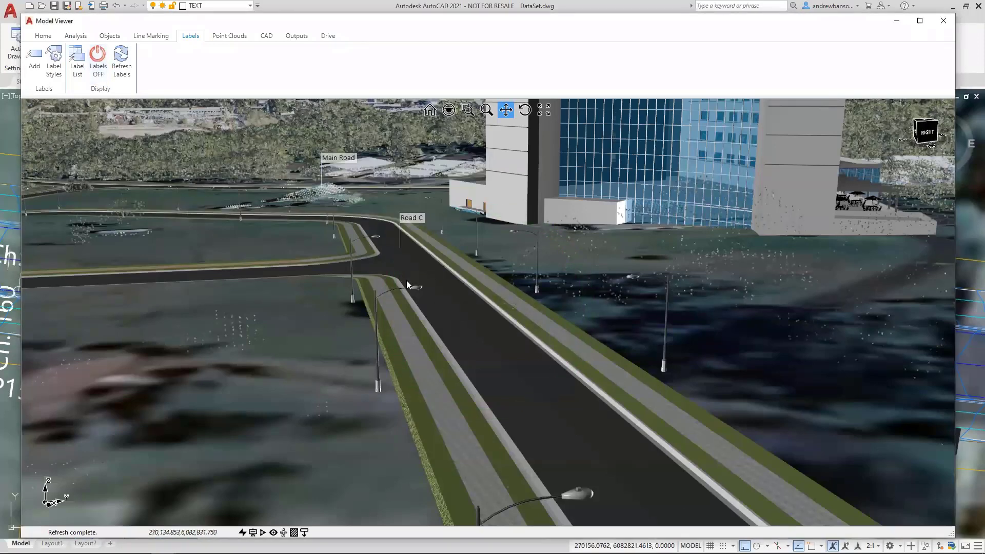
{"action": "scroll", "coordinate": [408, 272], "scroll_direction": "down", "scroll_amount": 6}
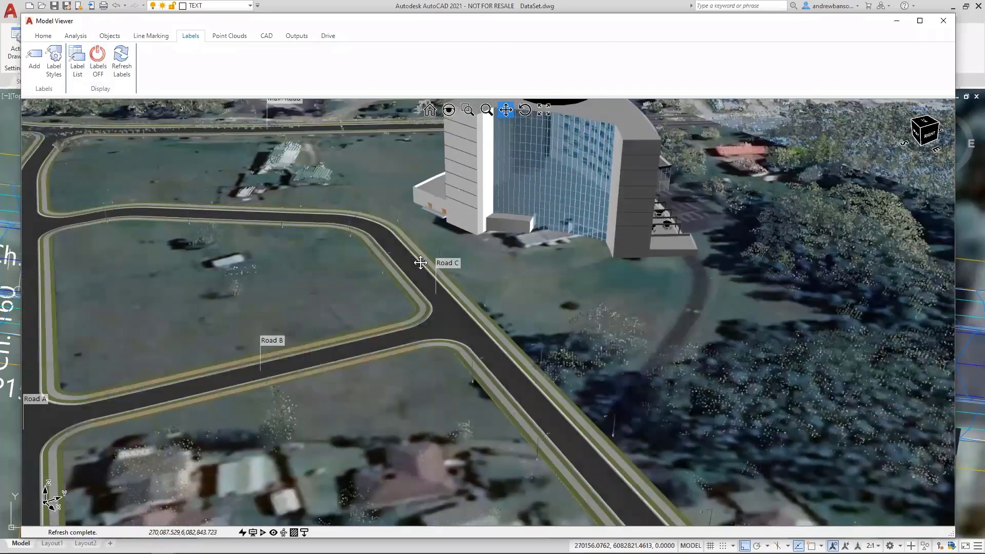
{"action": "scroll", "coordinate": [435, 328], "scroll_direction": "down", "scroll_amount": 10}
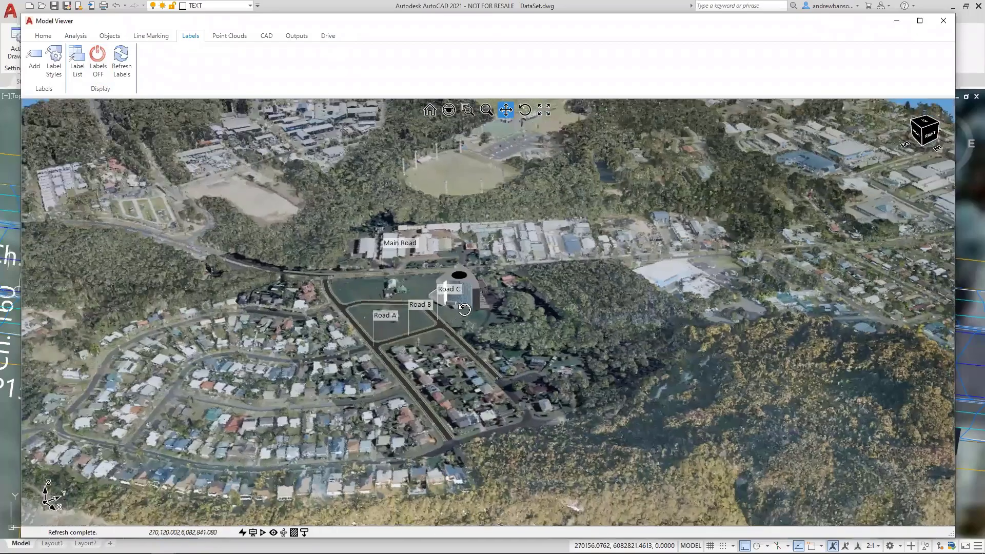
{"action": "middle_click_drag", "start_coordinate": [464, 309], "coordinate": [463, 334], "text": "shift"}
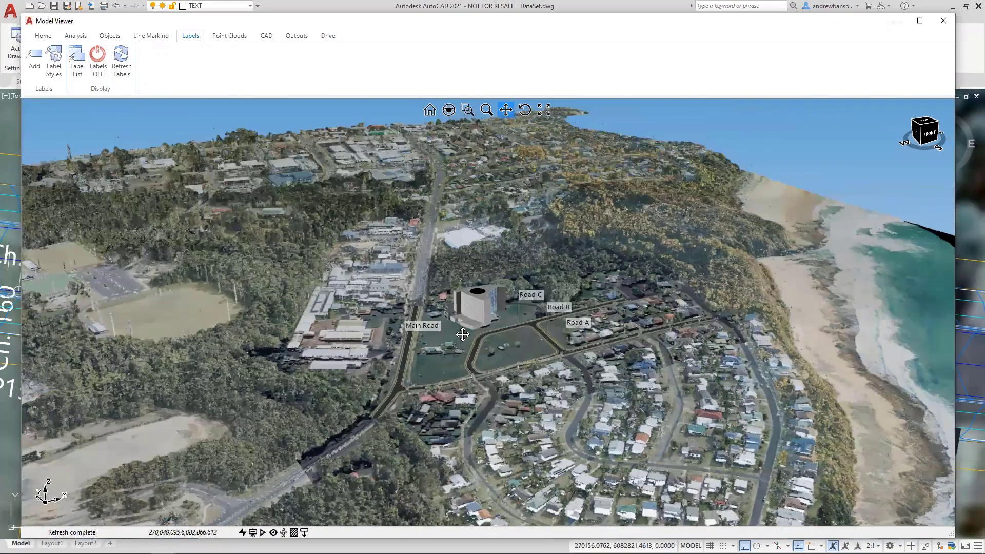
Start recording a video of the model and create a new video named FlyOver
{"action": "left_click", "coordinate": [298, 36]}
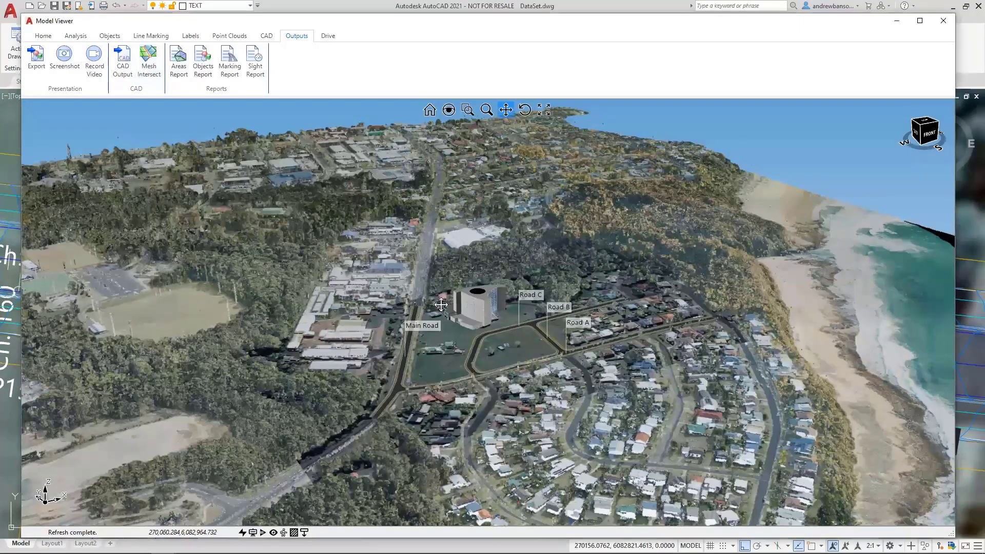
{"action": "left_click_drag", "start_coordinate": [442, 299], "coordinate": [418, 238]}
{"action": "scroll", "coordinate": [490, 282], "scroll_direction": "up", "scroll_amount": 3}
{"action": "scroll", "coordinate": [492, 282], "scroll_direction": "up", "scroll_amount": 2}
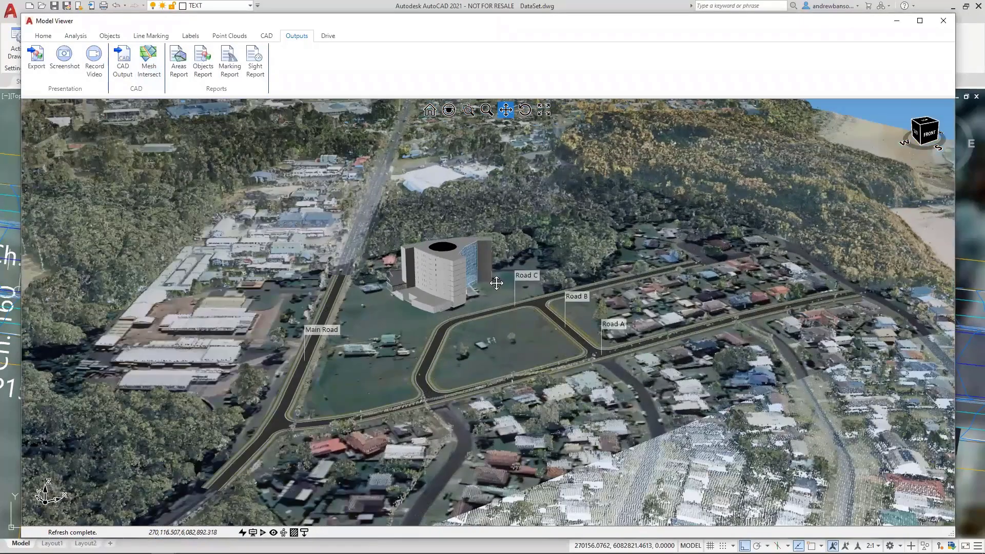
{"action": "middle_click_drag", "start_coordinate": [496, 283], "coordinate": [488, 280]}
{"action": "left_click", "coordinate": [96, 62]}
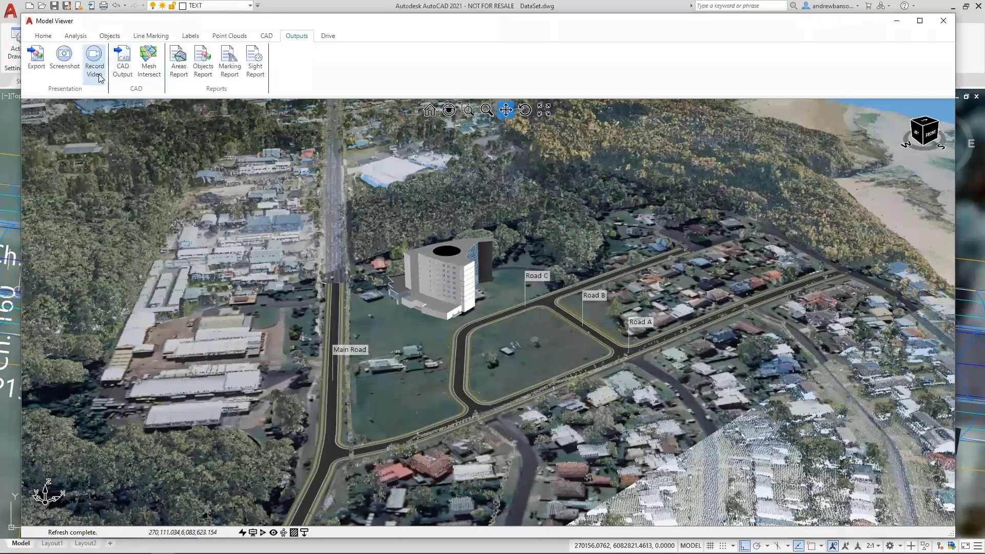
{"action": "left_click_drag", "start_coordinate": [756, 167], "coordinate": [755, 199]}
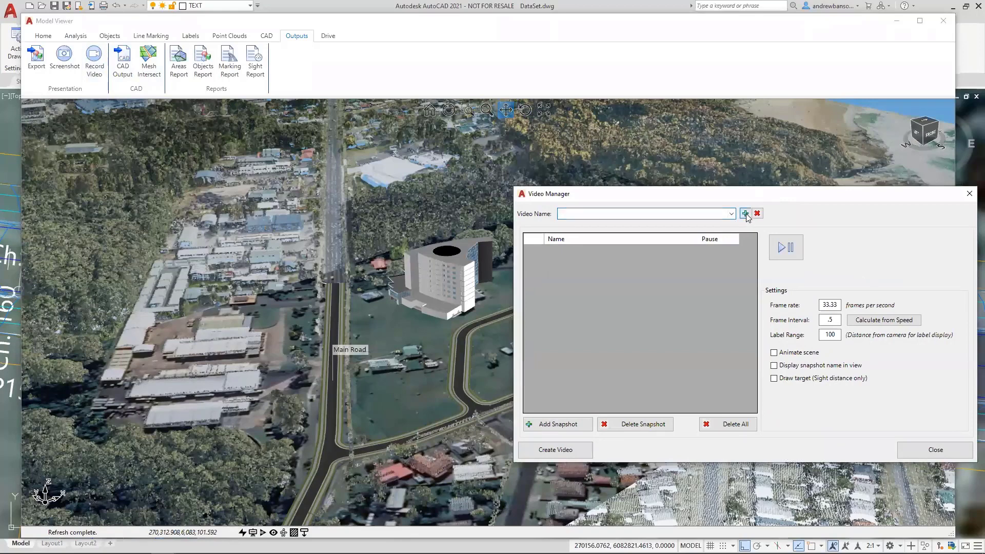
{"action": "left_click", "coordinate": [746, 214]}
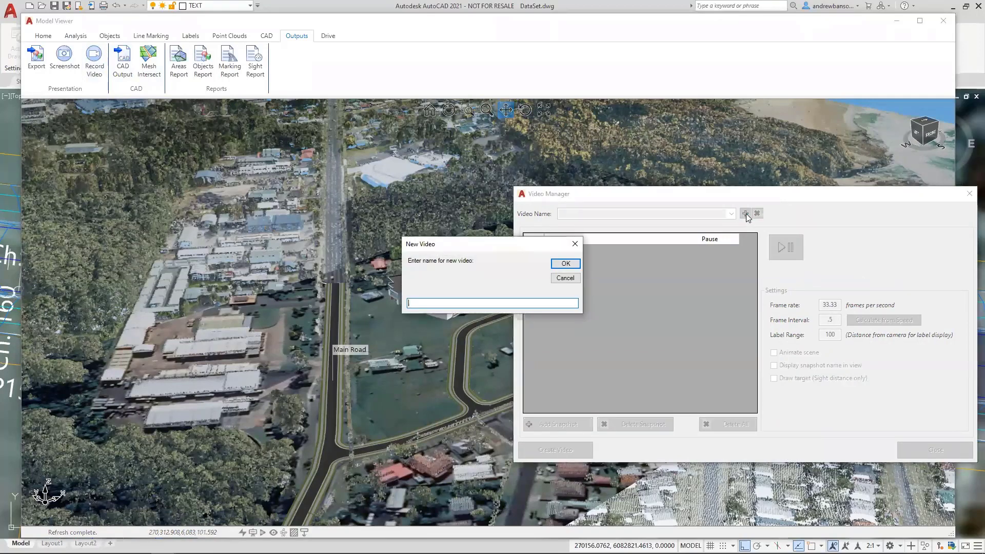
{"action": "type", "text": "FlyOver"}
{"action": "left_click", "coordinate": [566, 264]}
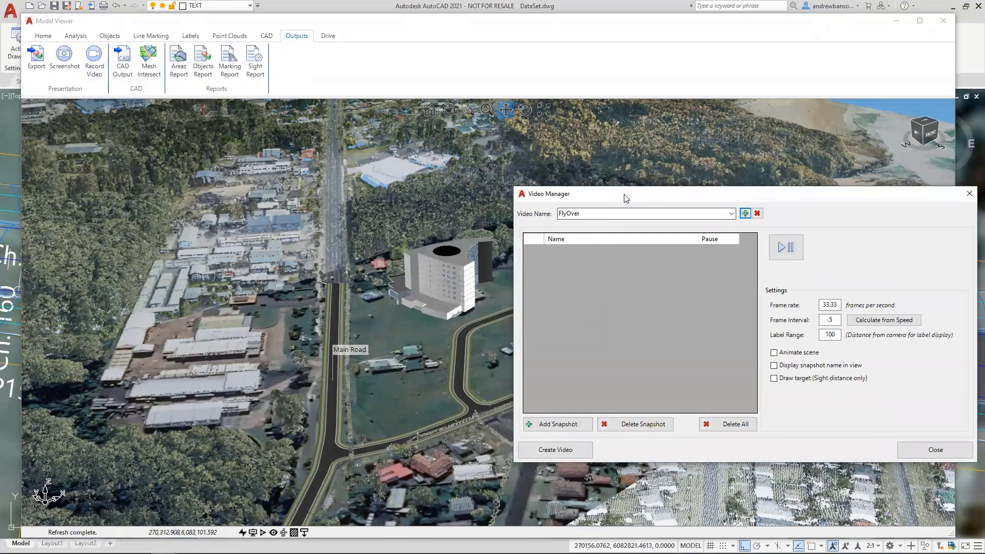
Add the first FlyOver snapshot from an elevated view over the hotel and roads with the coast in the distance
{"action": "left_click_drag", "start_coordinate": [626, 199], "coordinate": [798, 166]}
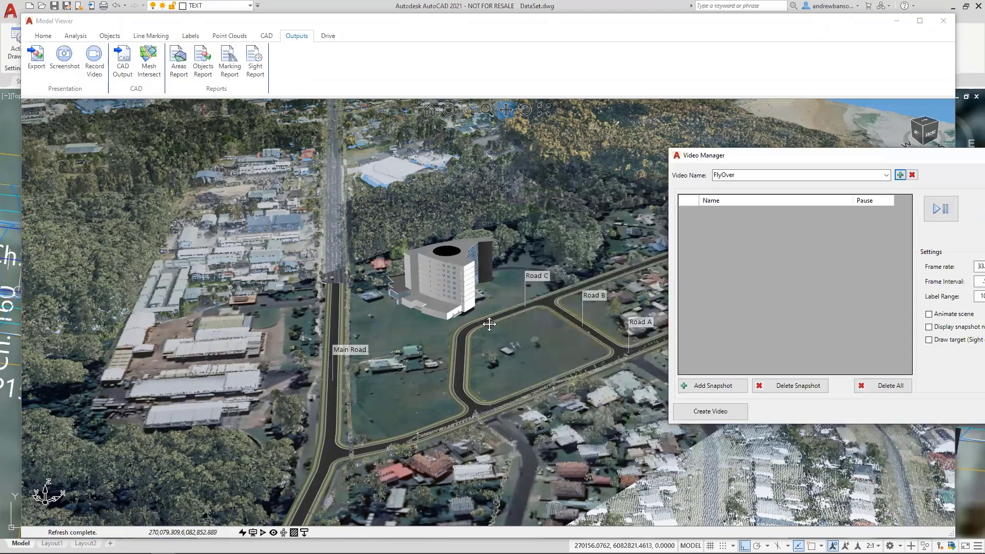
{"action": "left_click_drag", "start_coordinate": [811, 328], "coordinate": [819, 355]}
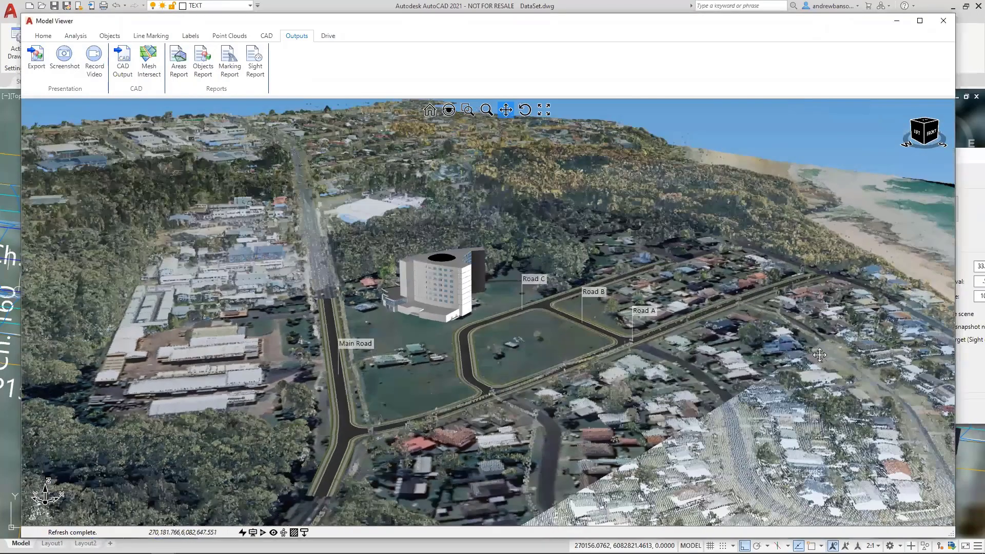
{"action": "left_click", "coordinate": [969, 375]}
{"action": "left_click", "coordinate": [701, 385]}
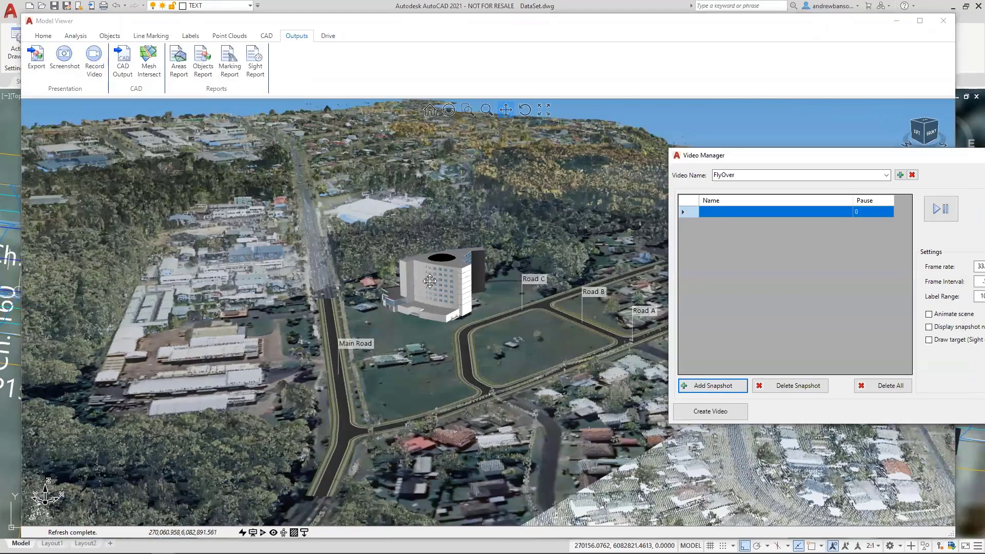
Add three more FlyOver snapshots from successive camera positions circling around the hotel and roads
{"action": "left_click", "coordinate": [397, 296]}
{"action": "left_click_drag", "start_coordinate": [462, 281], "coordinate": [422, 293]}
{"action": "middle_click_drag", "start_coordinate": [397, 292], "coordinate": [388, 297]}
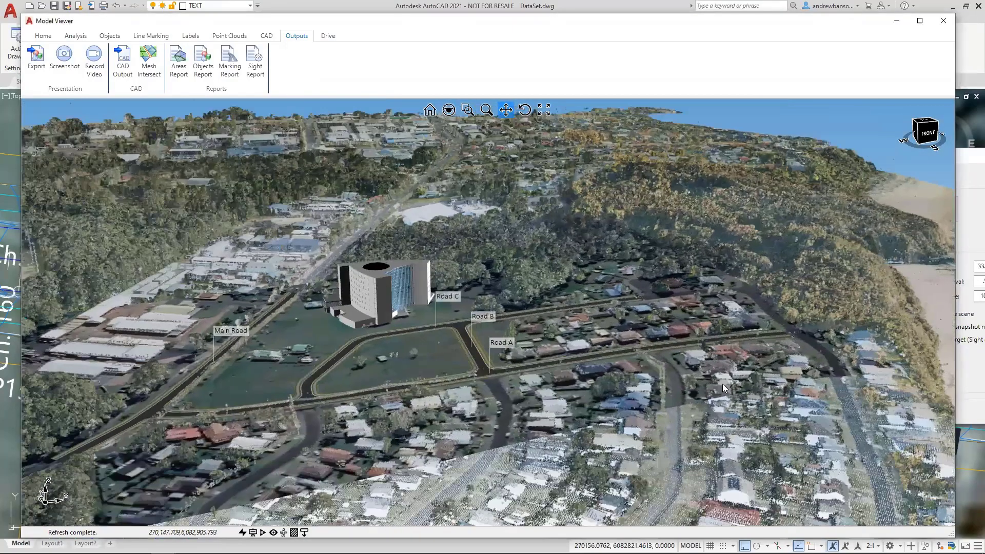
{"action": "middle_click_drag", "start_coordinate": [439, 340], "coordinate": [334, 311]}
{"action": "middle_click_drag", "start_coordinate": [733, 363], "coordinate": [873, 356]}
{"action": "left_click", "coordinate": [972, 369]}
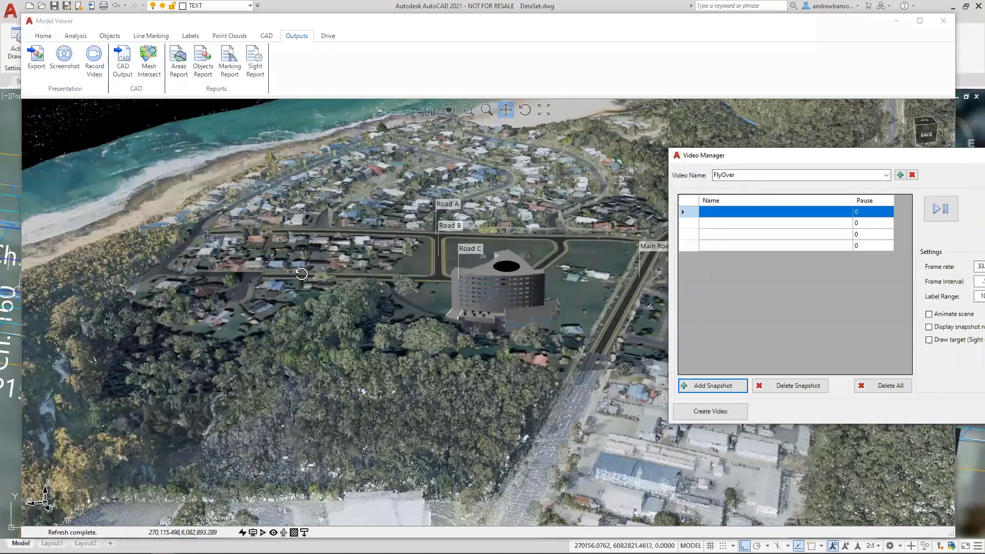
Play the FlyOver camera path from the first snapshot and stop it to judge the speed
{"action": "middle_click_drag", "start_coordinate": [665, 310], "coordinate": [964, 375]}
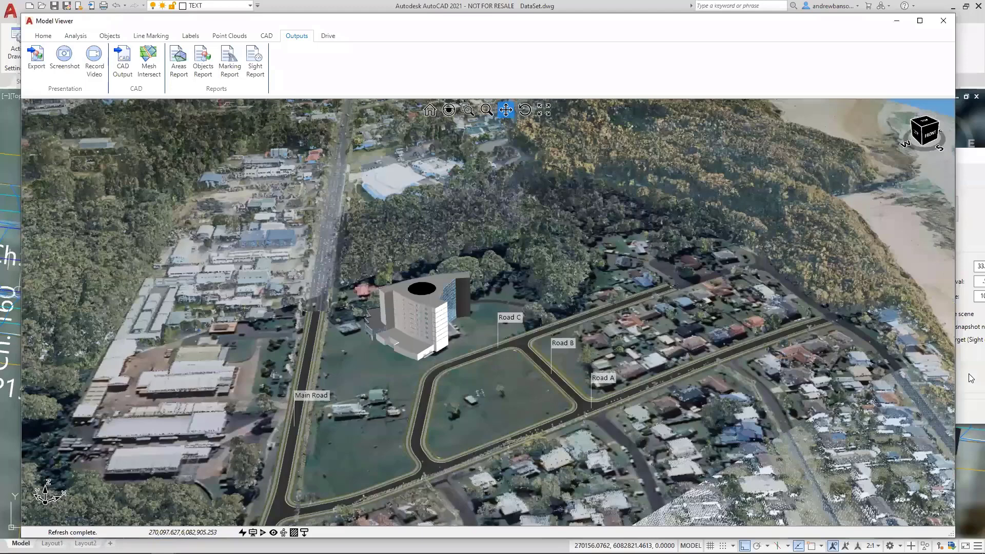
{"action": "left_click", "coordinate": [971, 378]}
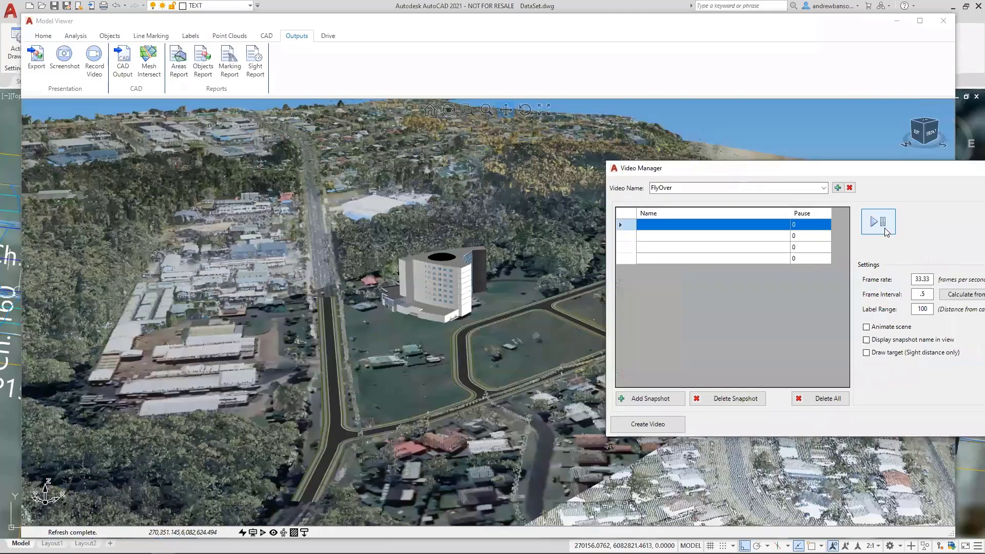
{"action": "left_click", "coordinate": [885, 228]}
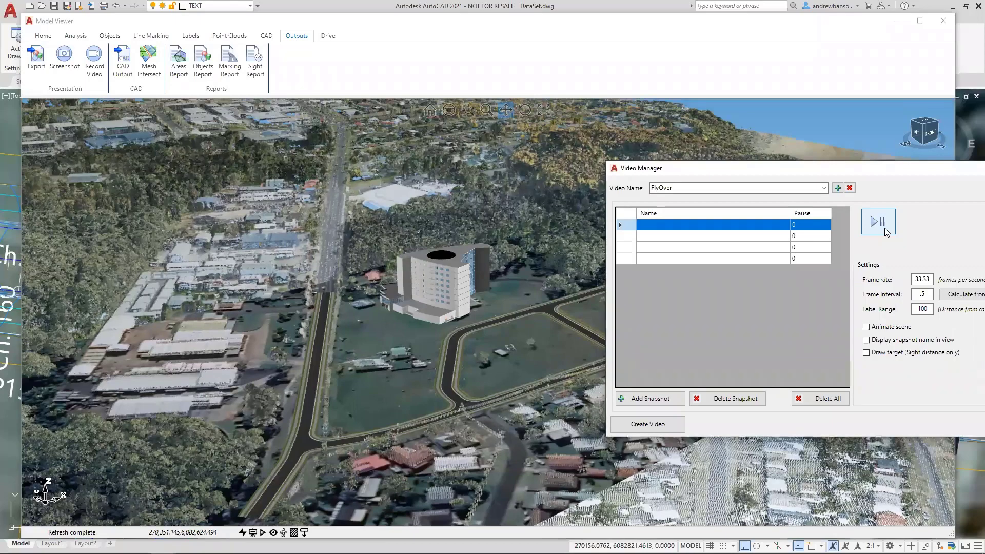
Recalculate the video's frame interval to 1.25 from a higher camera speed in km/h, keeping the 33.33 frame rate
{"action": "left_click_drag", "start_coordinate": [829, 169], "coordinate": [750, 156]}
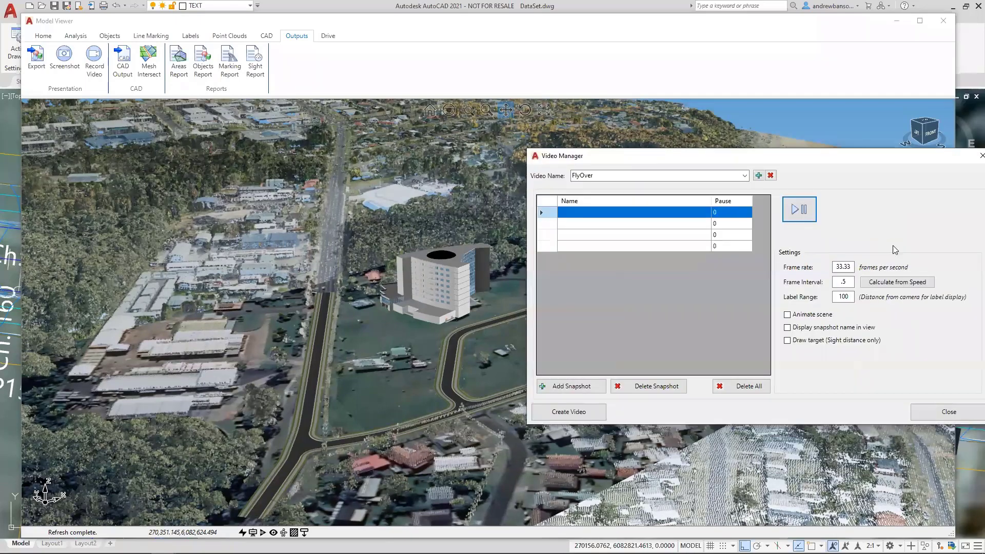
{"action": "left_click", "coordinate": [884, 286]}
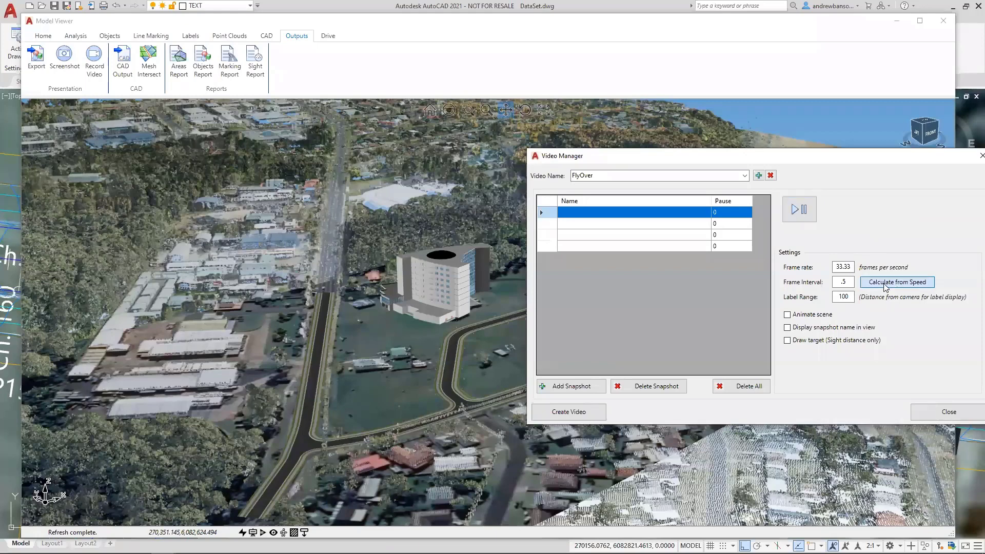
{"action": "key", "text": "Tab"}
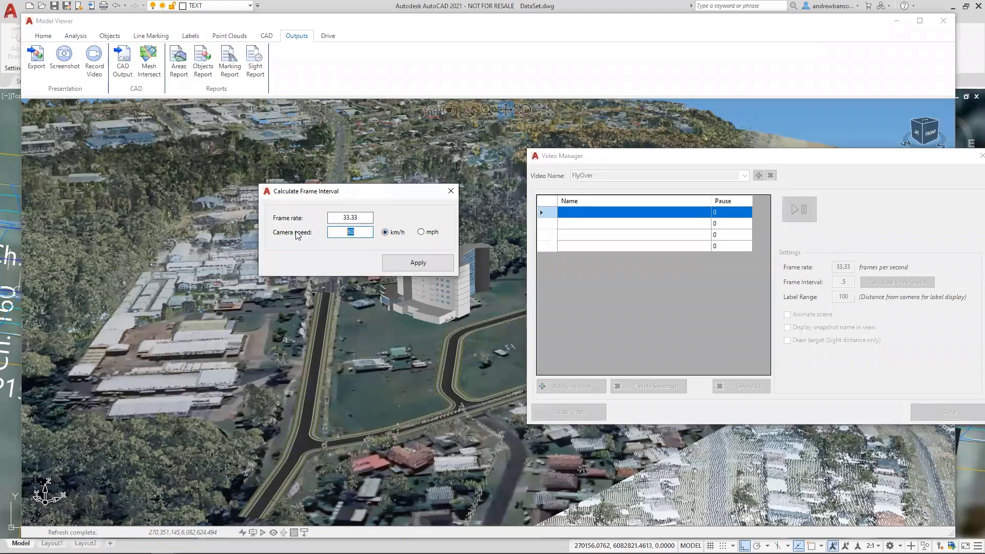
{"action": "type", "text": "15"}
{"action": "left_click", "coordinate": [418, 263]}
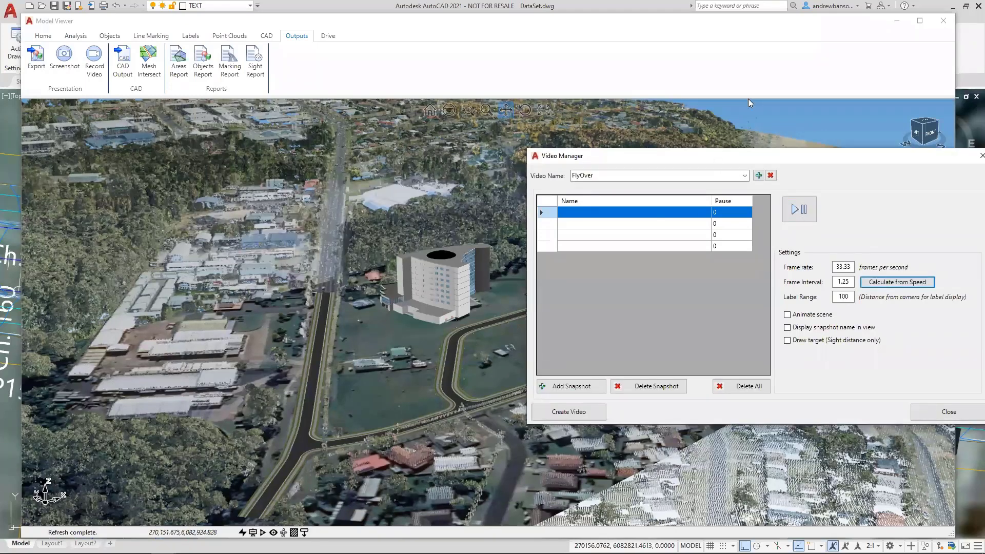
Enable scene animation for the FlyOver video and preview the fly-over with the Video Manager clear of the view
{"action": "left_click_drag", "start_coordinate": [826, 153], "coordinate": [854, 94]}
{"action": "left_click", "coordinate": [827, 152]}
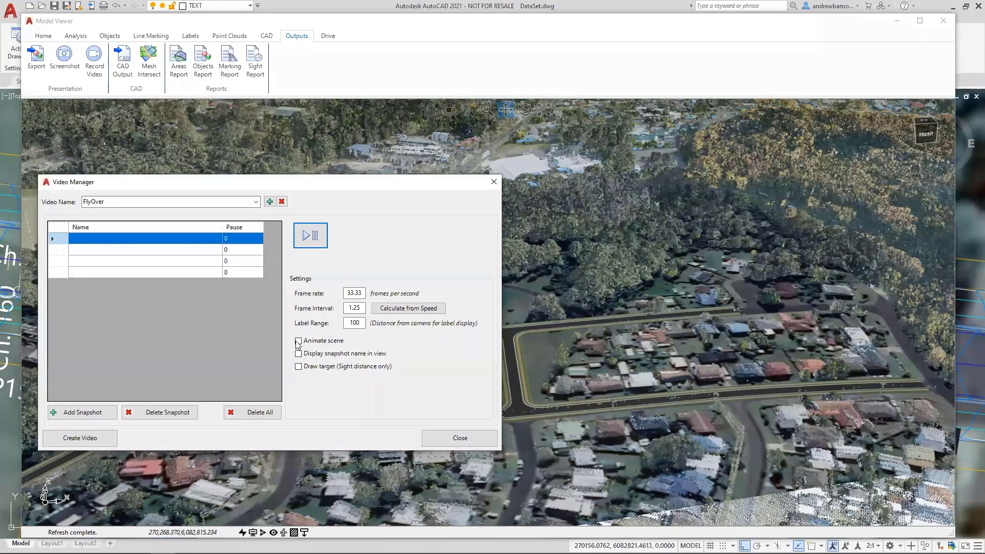
{"action": "left_click", "coordinate": [298, 341]}
{"action": "left_click", "coordinate": [310, 235]}
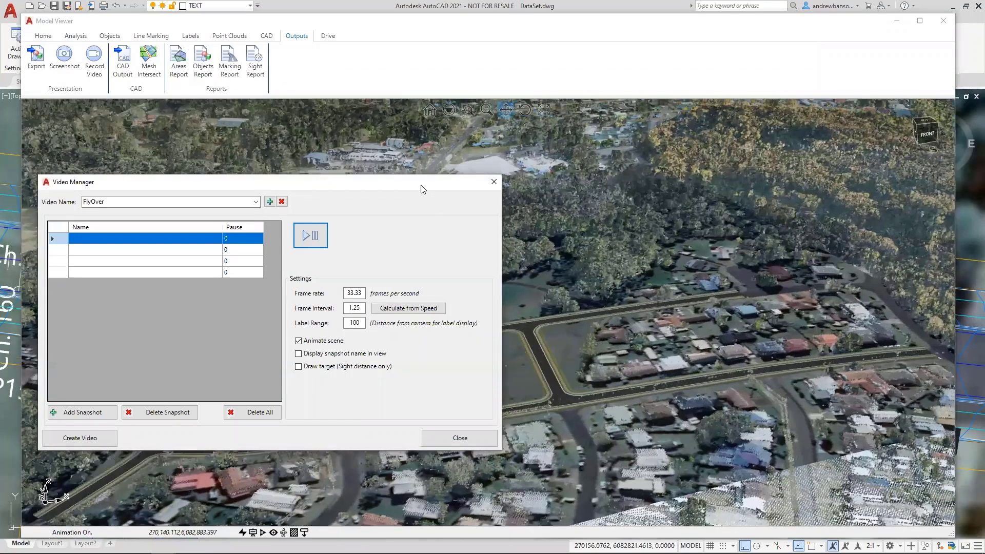
{"action": "left_click_drag", "start_coordinate": [422, 189], "coordinate": [869, 152]}
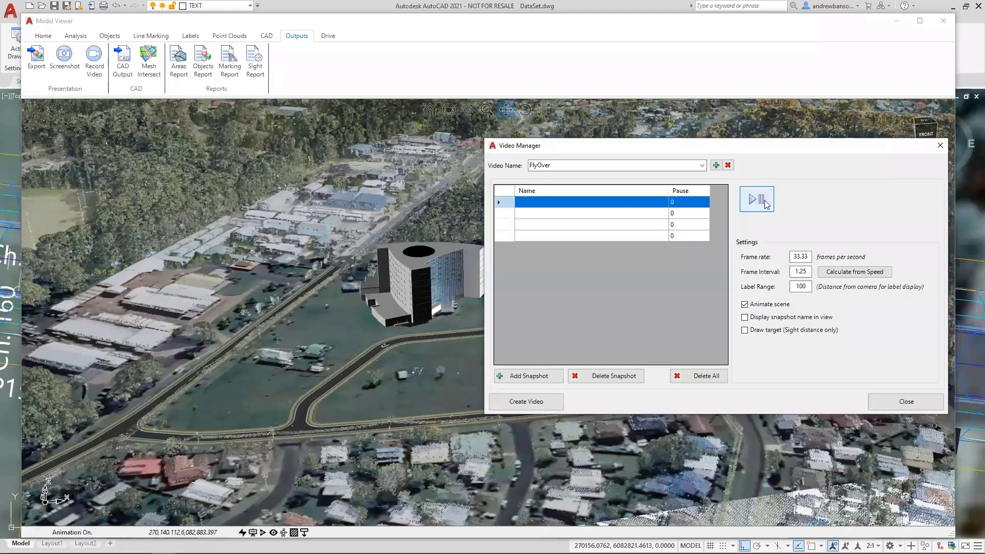
{"action": "left_click", "coordinate": [757, 200]}
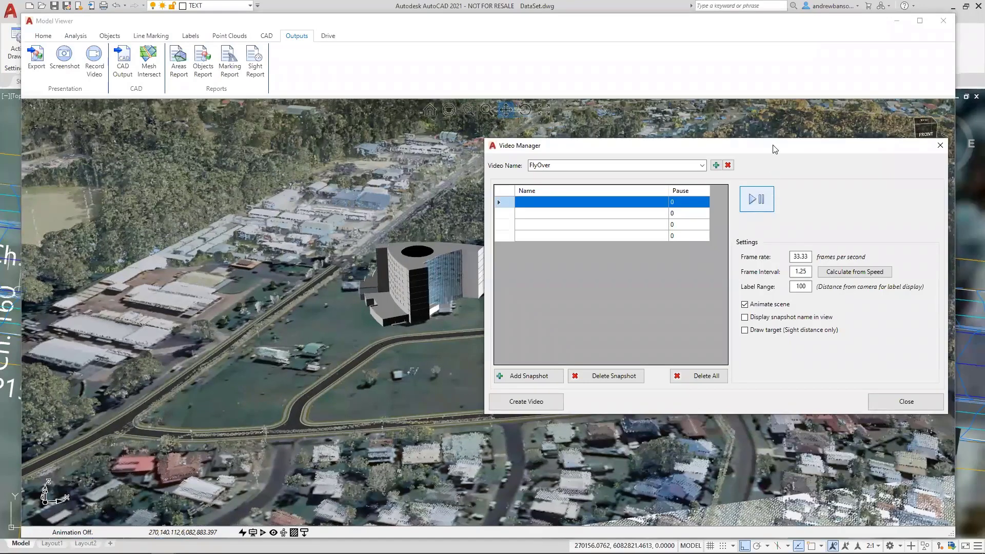
Review the video creation settings for name, frame rate, watermark, folders and capture interval, and close them
{"action": "left_click_drag", "start_coordinate": [774, 151], "coordinate": [773, 149]}
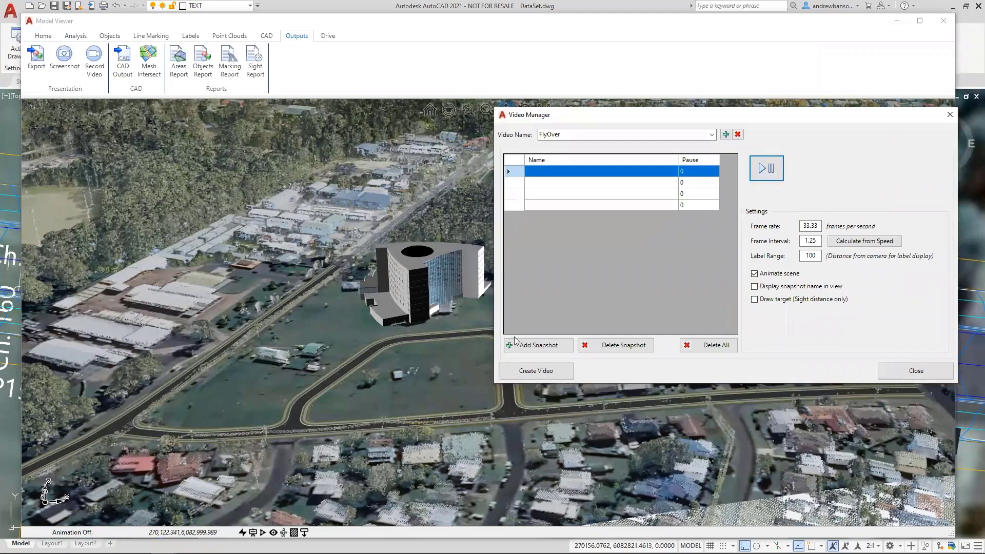
{"action": "left_click", "coordinate": [548, 375]}
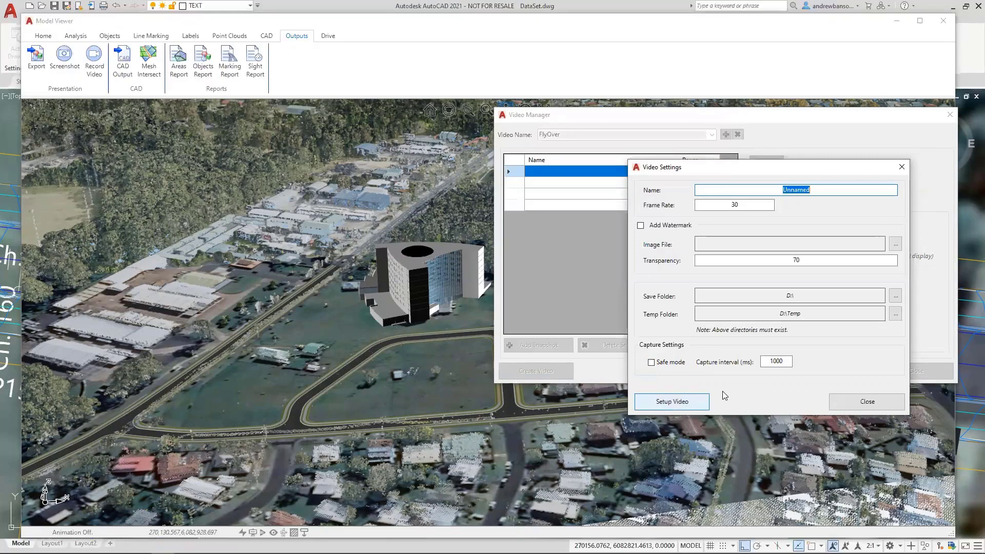
{"action": "left_click", "coordinate": [873, 405]}
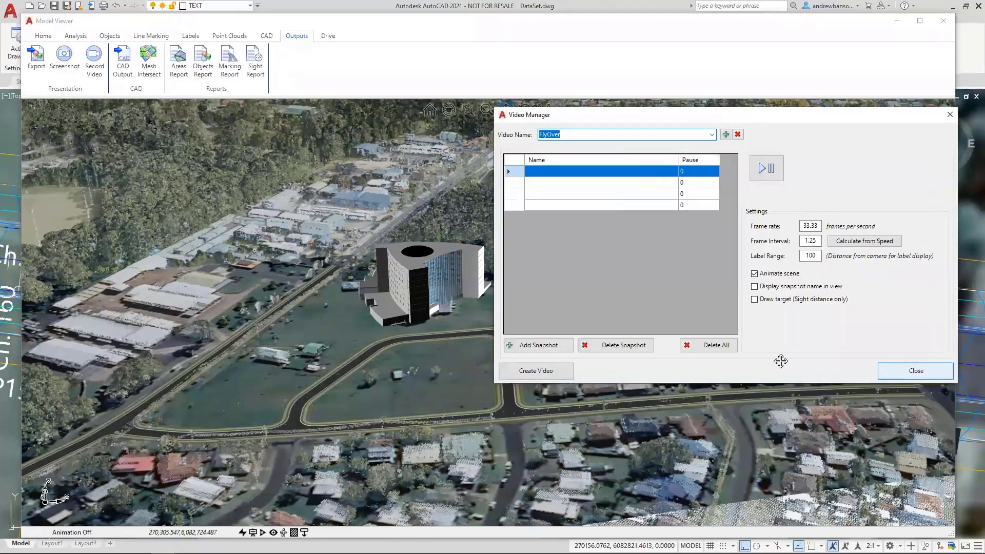
Generate the Areas Report of the model's material groups and place it clear of the road labels
{"action": "middle_click_drag", "start_coordinate": [473, 308], "coordinate": [501, 296]}
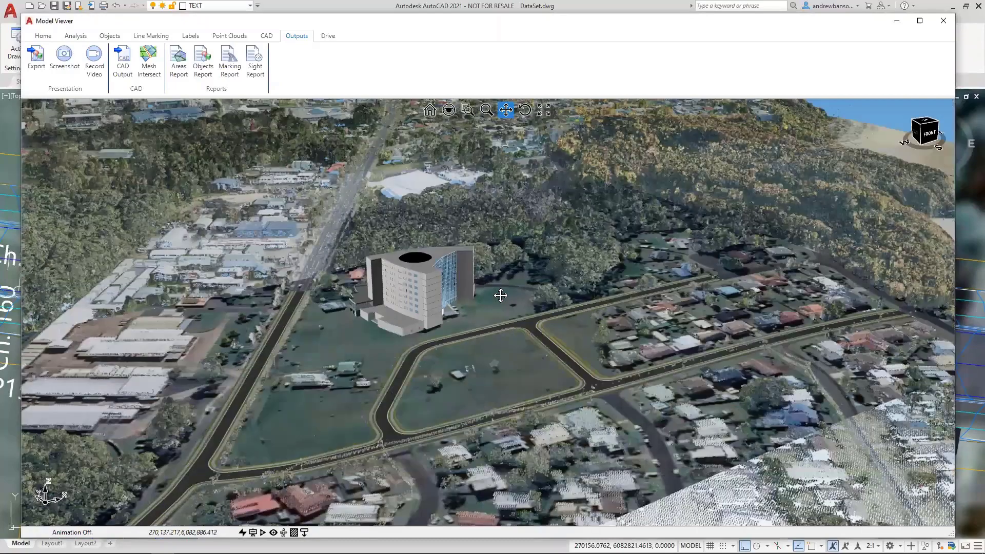
{"action": "key", "text": "alt+Tab"}
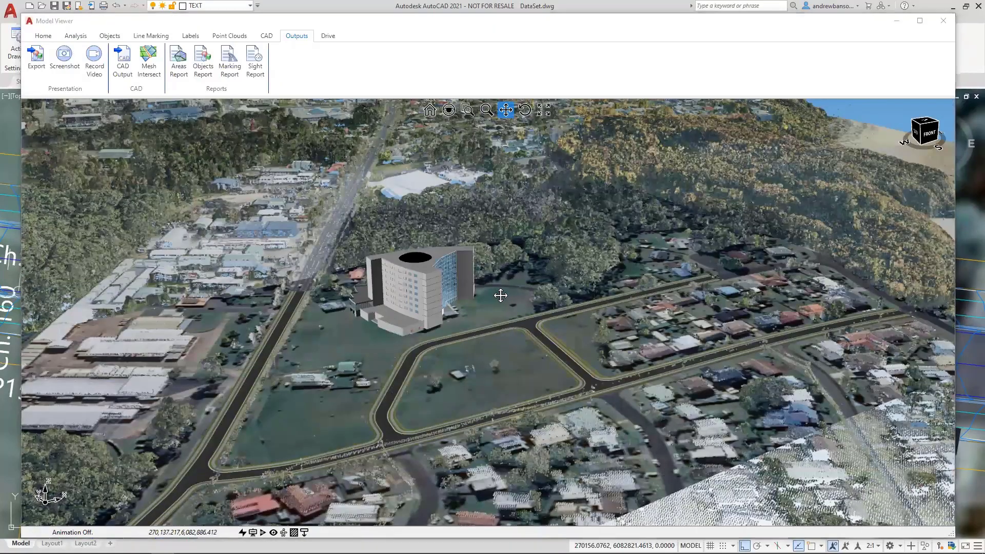
{"action": "left_click", "coordinate": [533, 286]}
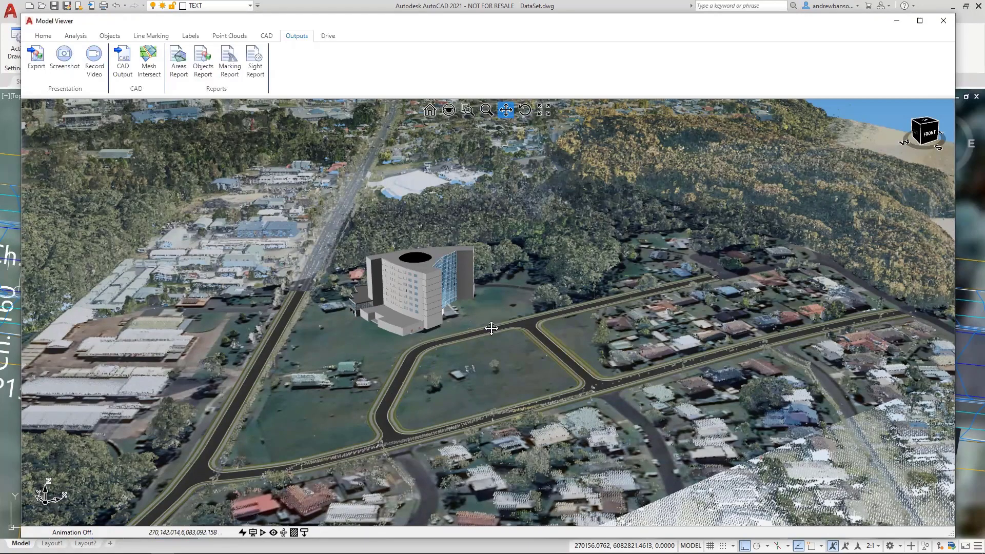
{"action": "scroll", "coordinate": [490, 328], "scroll_direction": "up", "scroll_amount": 1}
{"action": "scroll", "coordinate": [489, 305], "scroll_direction": "up", "scroll_amount": 1}
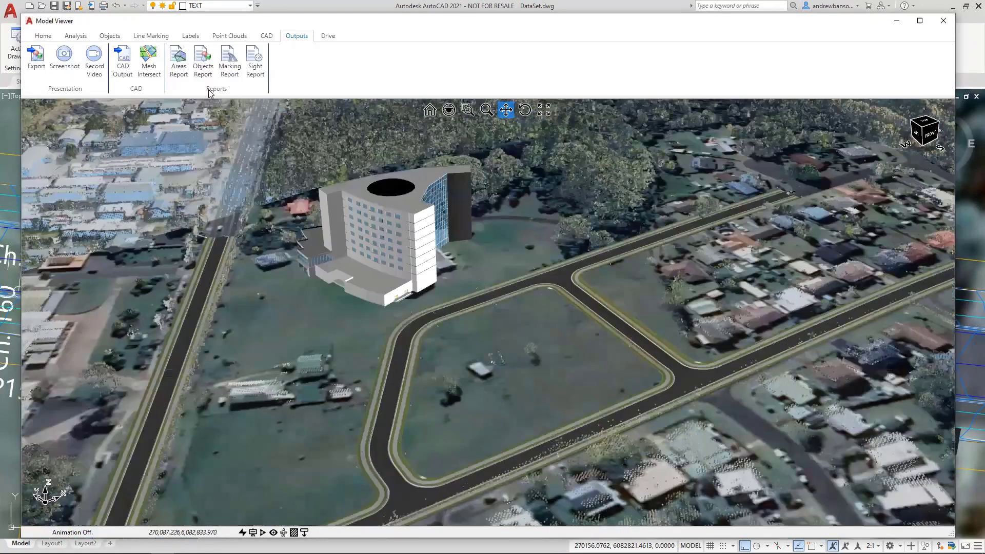
{"action": "scroll", "coordinate": [486, 294], "scroll_direction": "up", "scroll_amount": 1}
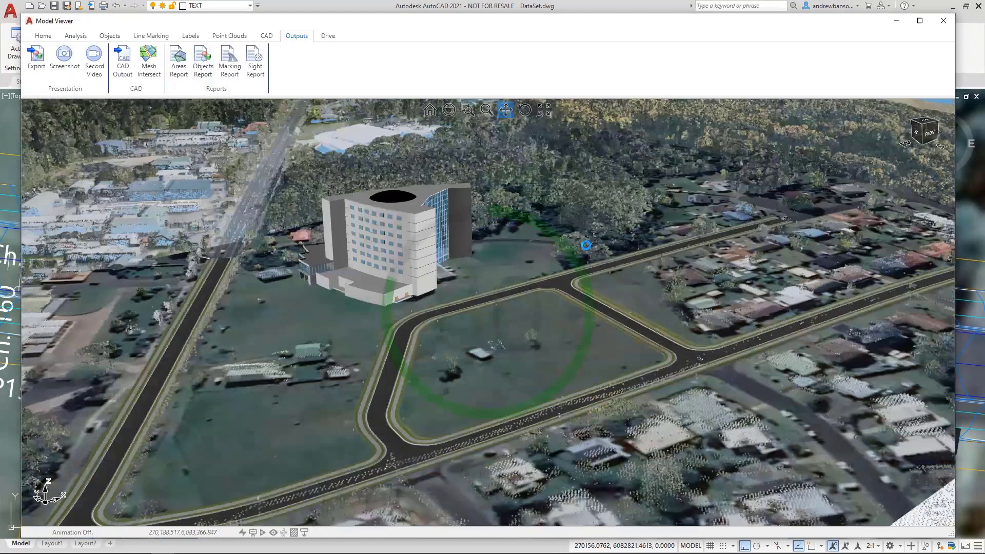
{"action": "left_click_drag", "start_coordinate": [437, 171], "coordinate": [537, 199]}
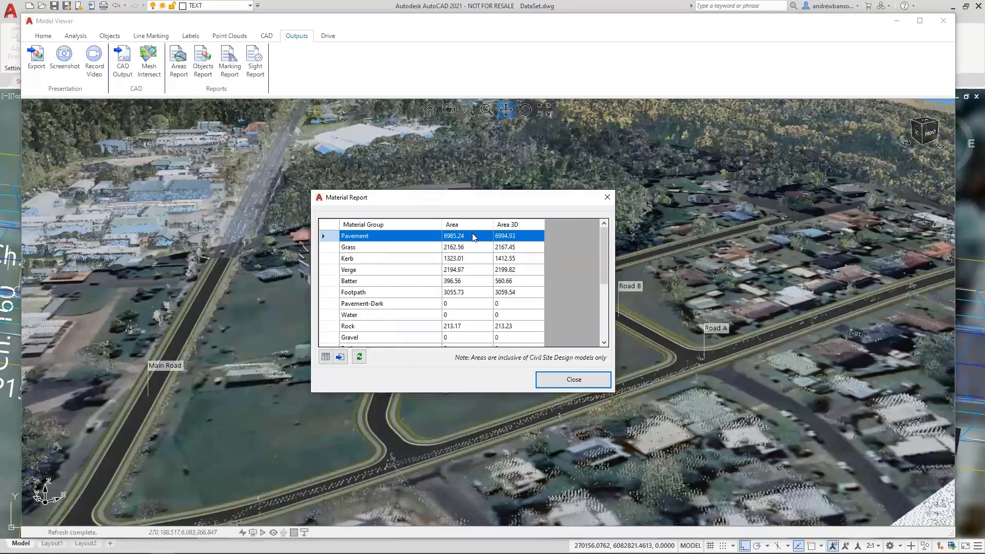
{"action": "left_click_drag", "start_coordinate": [429, 204], "coordinate": [442, 212]}
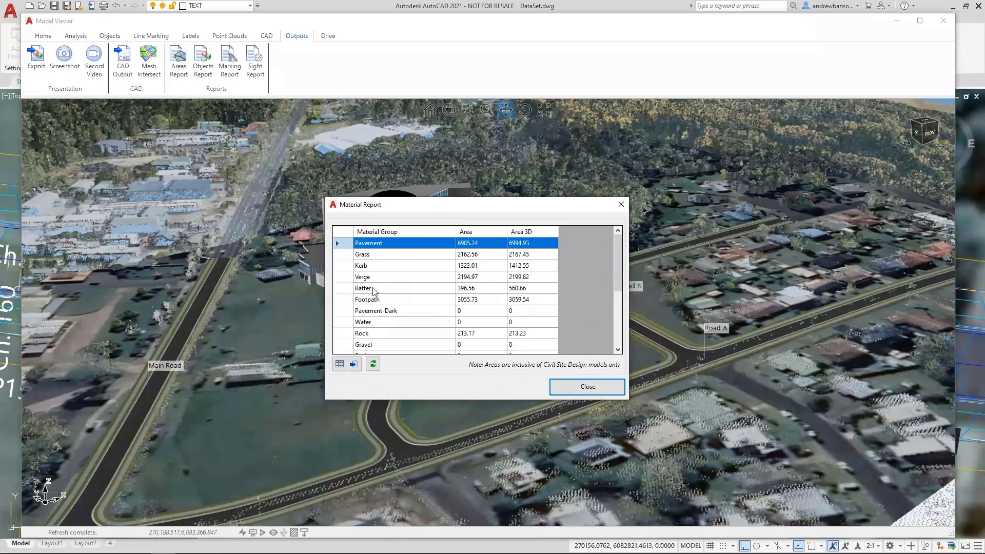
{"action": "left_click_drag", "start_coordinate": [447, 206], "coordinate": [341, 237]}
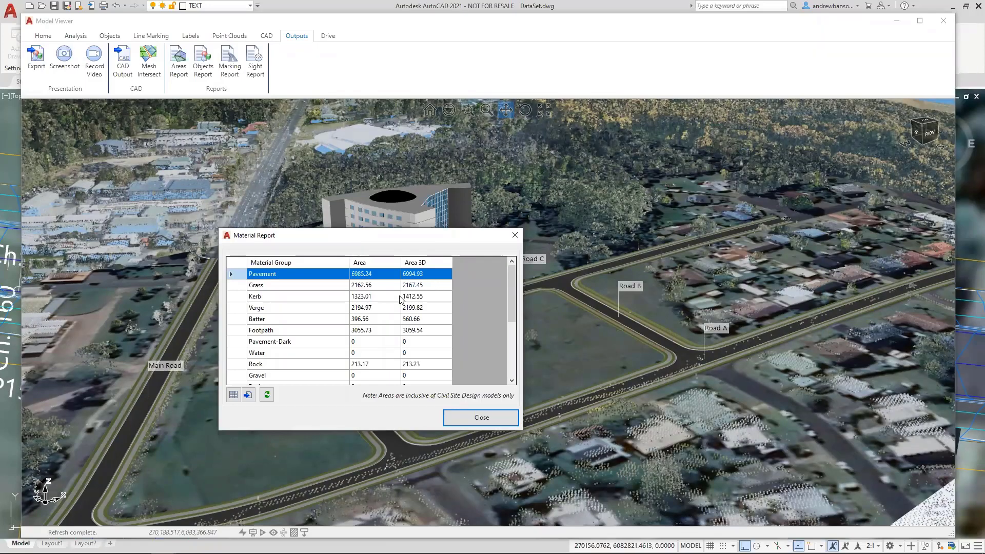
Check the Footpath and Rock entries in the material report and close it
{"action": "left_click", "coordinate": [265, 331]}
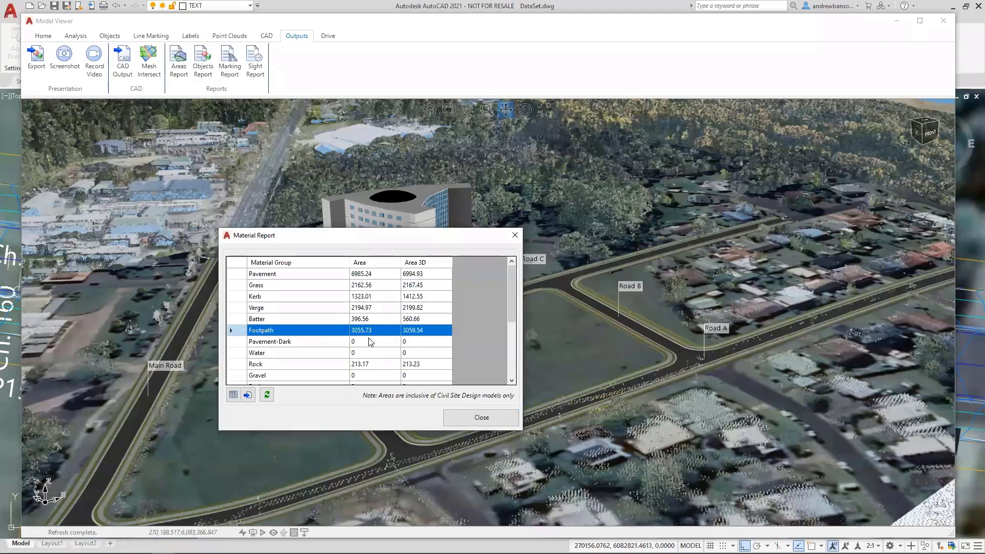
{"action": "left_click", "coordinate": [303, 366]}
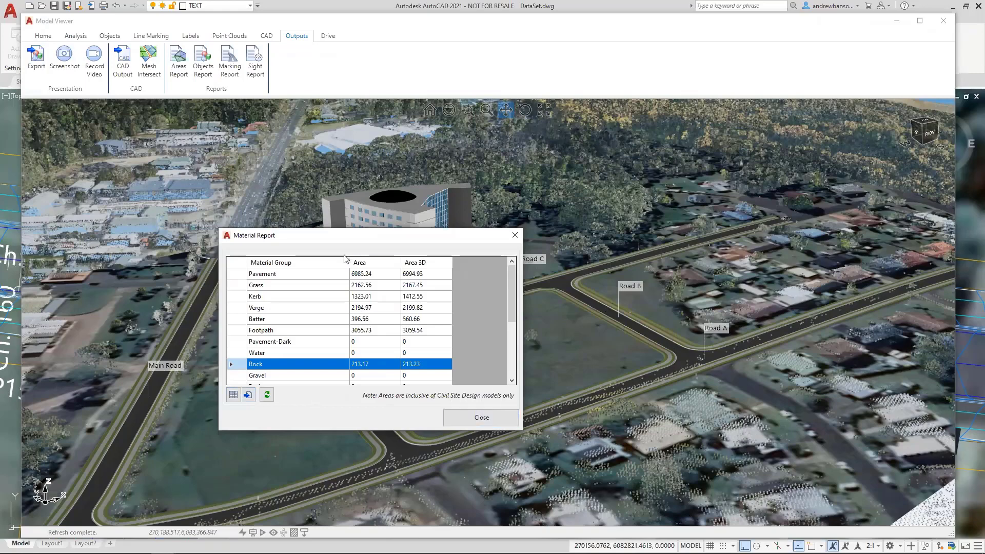
{"action": "left_click", "coordinate": [481, 418]}
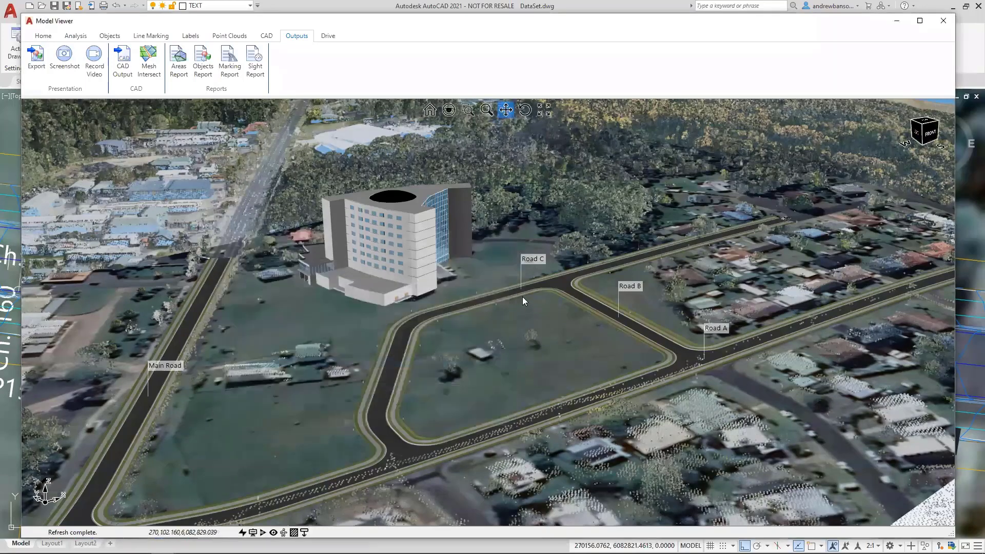
Generate the Objects Report and list object chainages and offsets relative to the Road C alignment
{"action": "left_click_drag", "start_coordinate": [522, 296], "coordinate": [475, 294]}
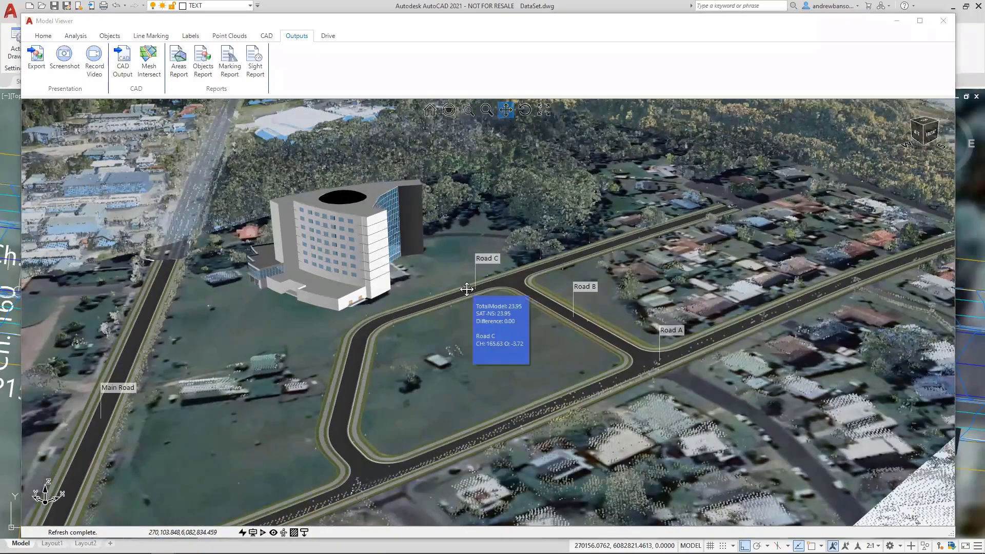
{"action": "middle_click_drag", "start_coordinate": [434, 333], "coordinate": [444, 328]}
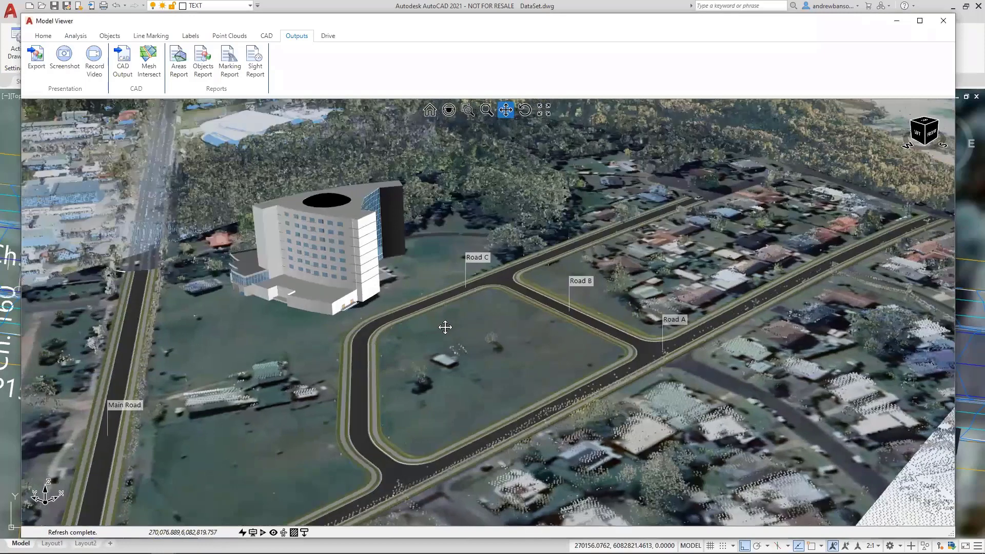
{"action": "mouse_move", "coordinate": [445, 328]}
{"action": "left_click", "coordinate": [205, 75]}
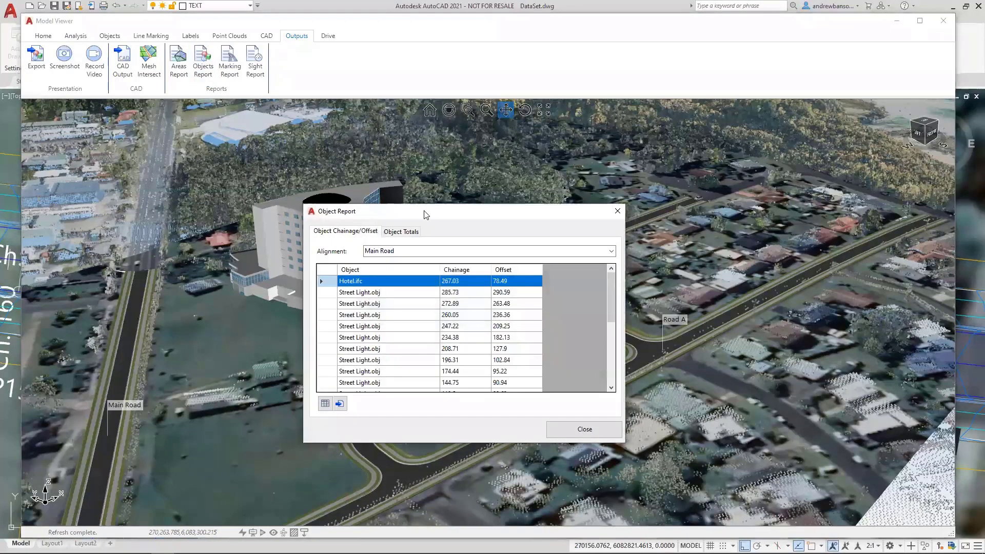
{"action": "left_click_drag", "start_coordinate": [424, 218], "coordinate": [425, 224]}
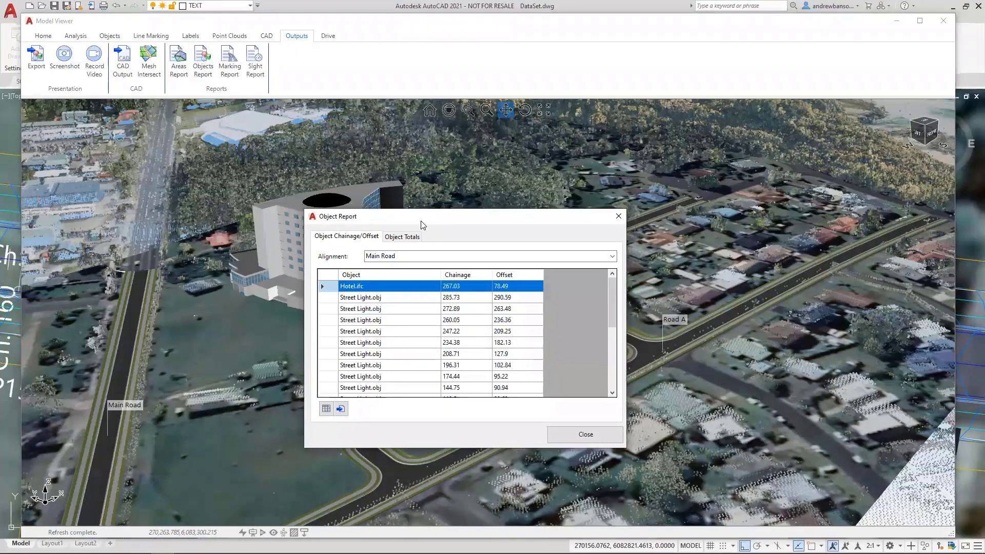
{"action": "left_click", "coordinate": [613, 259]}
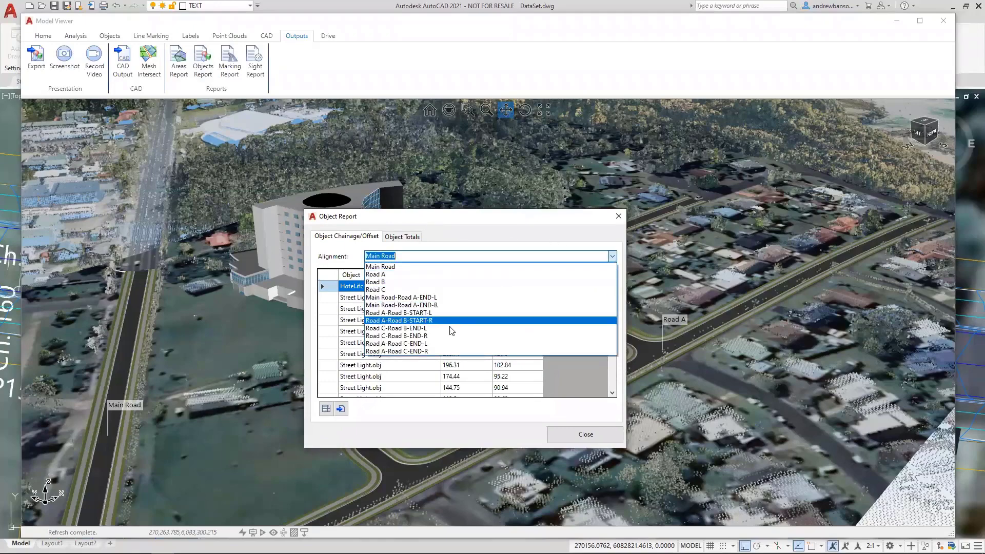
{"action": "left_click", "coordinate": [431, 290]}
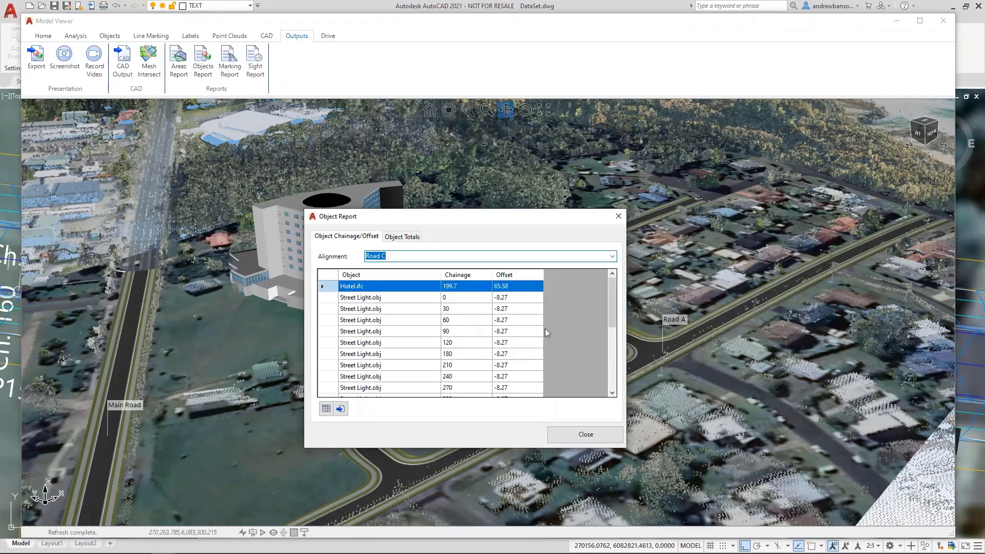
Examine the rest of the object chainage list and the object totals, and close the report
{"action": "mouse_move", "coordinate": [611, 303]}
{"action": "left_mouse_down"}
{"action": "mouse_move", "coordinate": [591, 366]}
{"action": "mouse_move", "coordinate": [596, 291]}
{"action": "left_mouse_up"}
{"action": "left_click", "coordinate": [398, 242]}
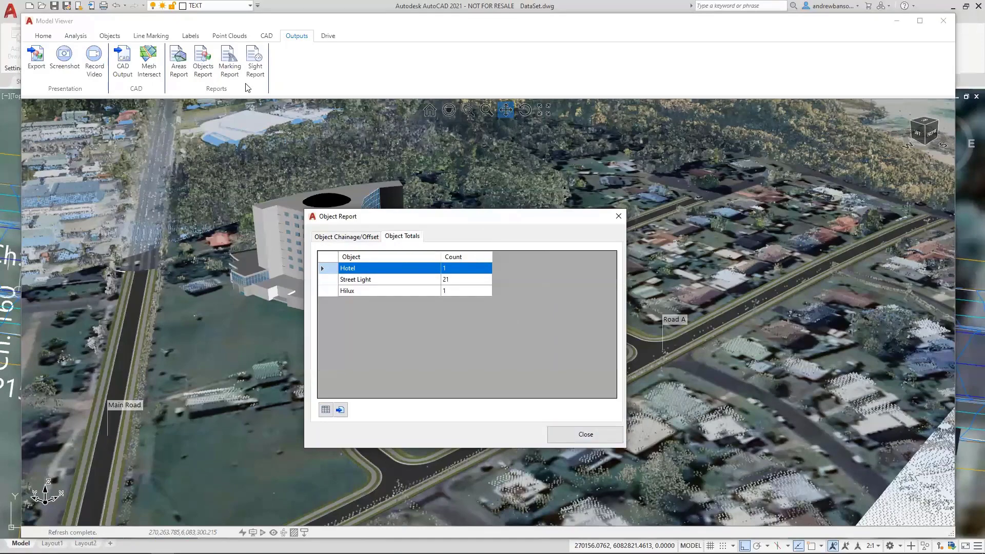
{"action": "left_click", "coordinate": [584, 434]}
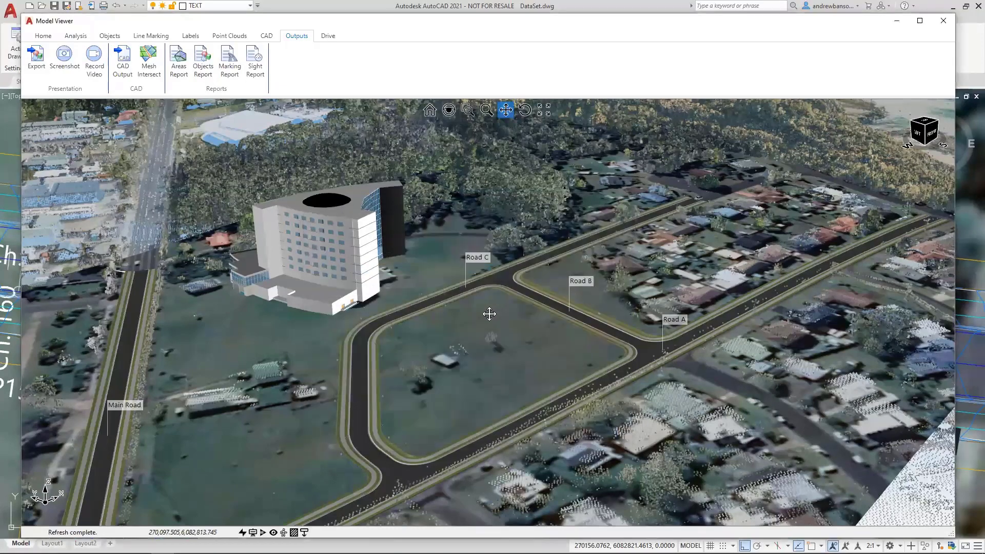
Look over the hotel, the labelled roads and the surrounding terrain from several angles, ending on a wide overview
{"action": "middle_click_drag", "start_coordinate": [489, 314], "coordinate": [430, 326]}
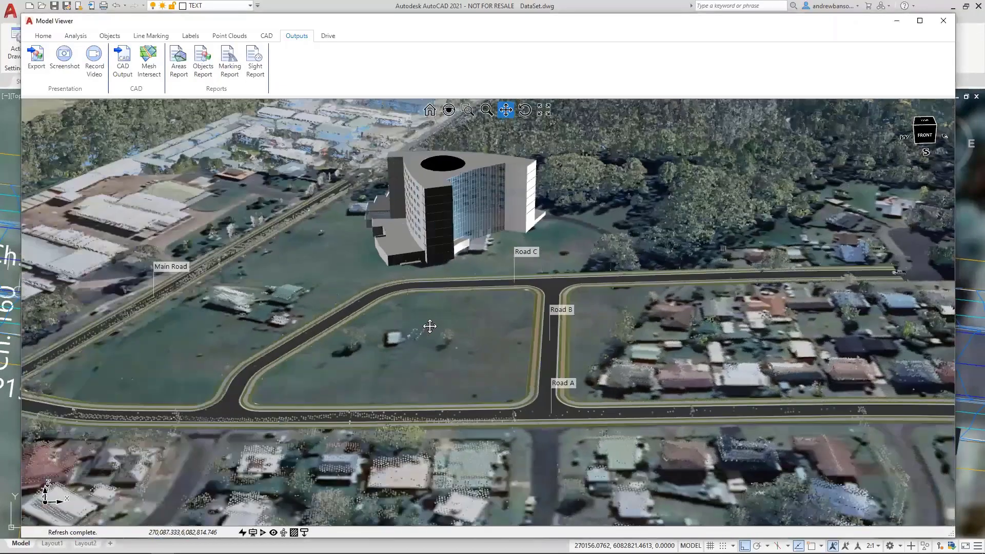
{"action": "key", "text": "Right"}
{"action": "key", "text": "Right"}
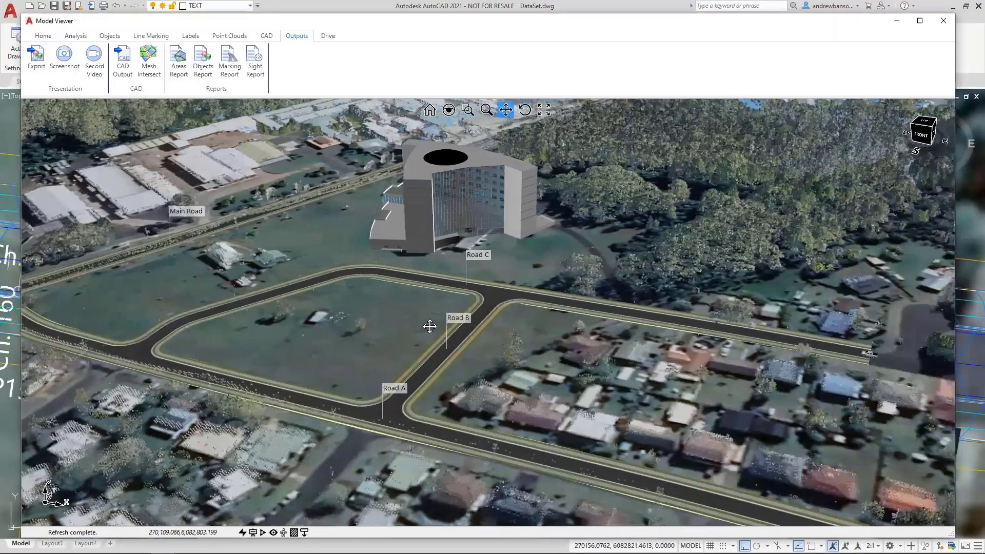
{"action": "key", "text": "Right"}
{"action": "mouse_move", "coordinate": [430, 326]}
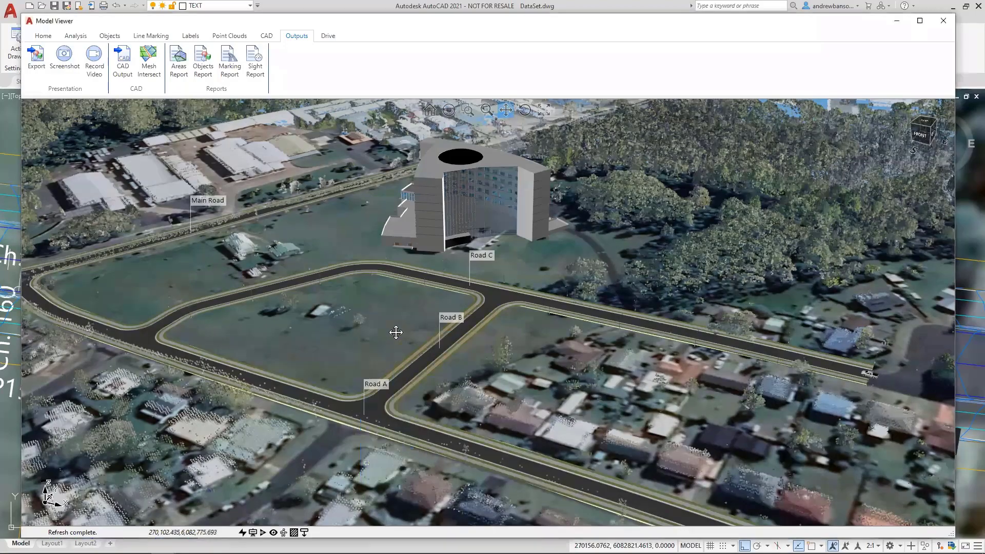
{"action": "middle_click_drag", "start_coordinate": [396, 334], "coordinate": [623, 360]}
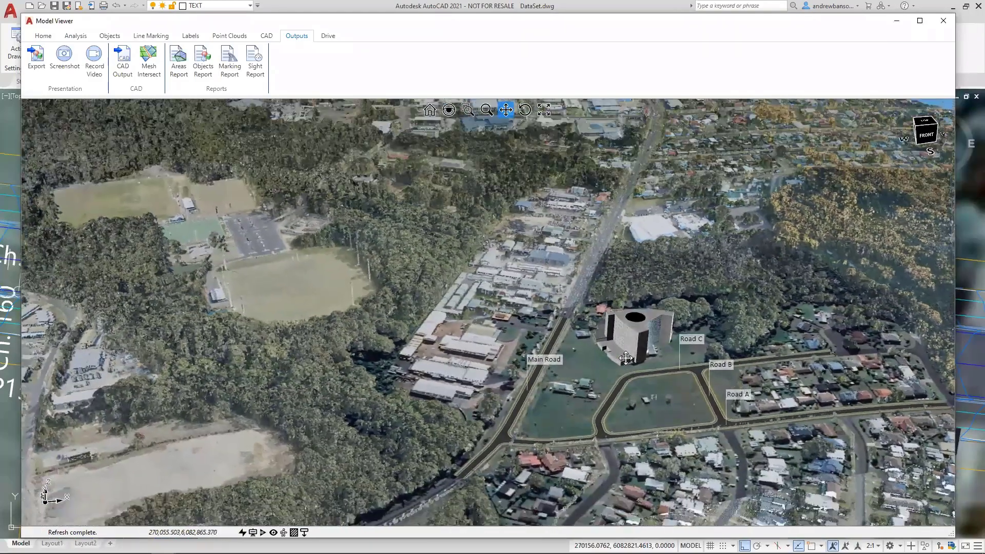
{"action": "mouse_move", "coordinate": [626, 358]}
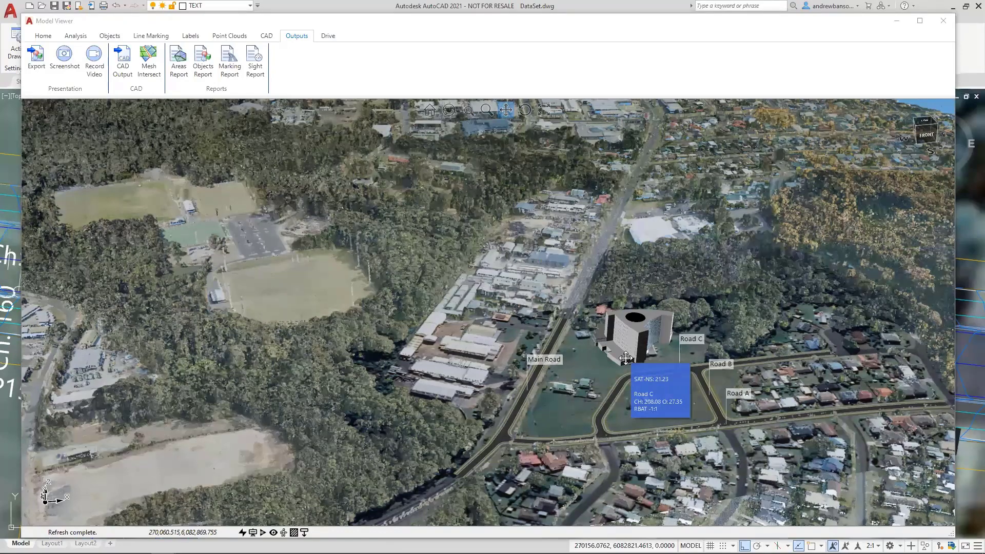
{"action": "left_click", "coordinate": [565, 328]}
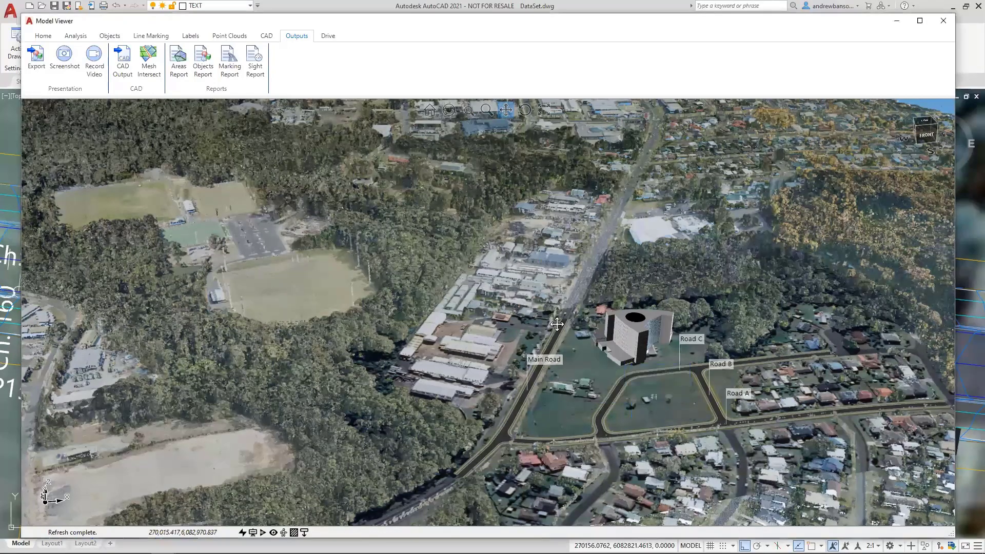
{"action": "middle_click_drag", "start_coordinate": [602, 339], "coordinate": [602, 334]}
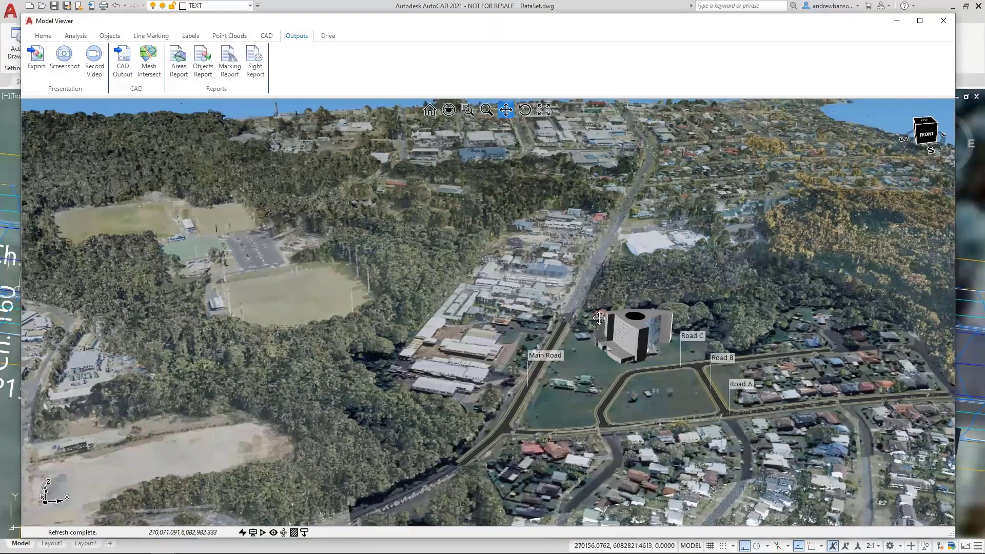
{"action": "left_click_drag", "start_coordinate": [576, 324], "coordinate": [534, 323]}
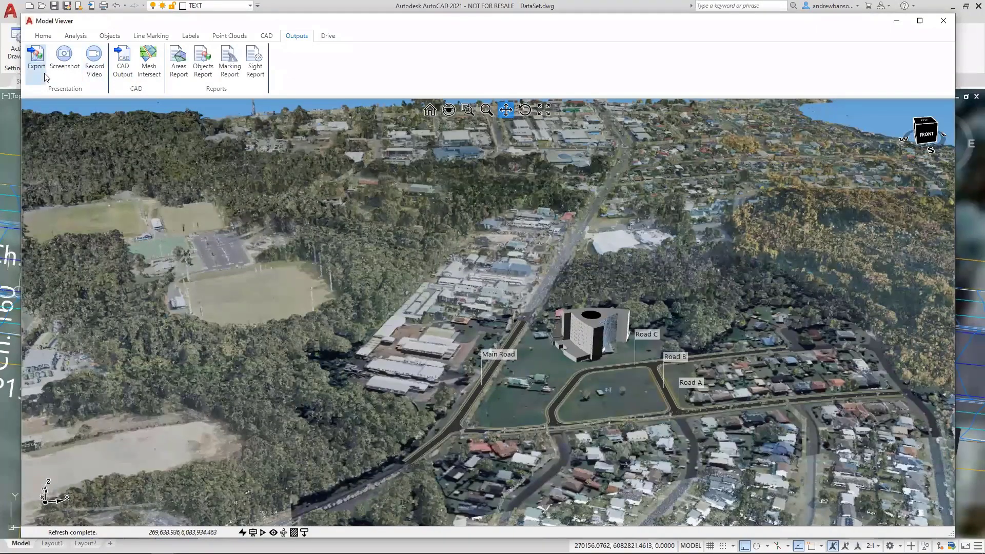
Start a model export into the Export folder of Model Viewer Tips and Tricks and review the available file formats
{"action": "left_click", "coordinate": [37, 61]}
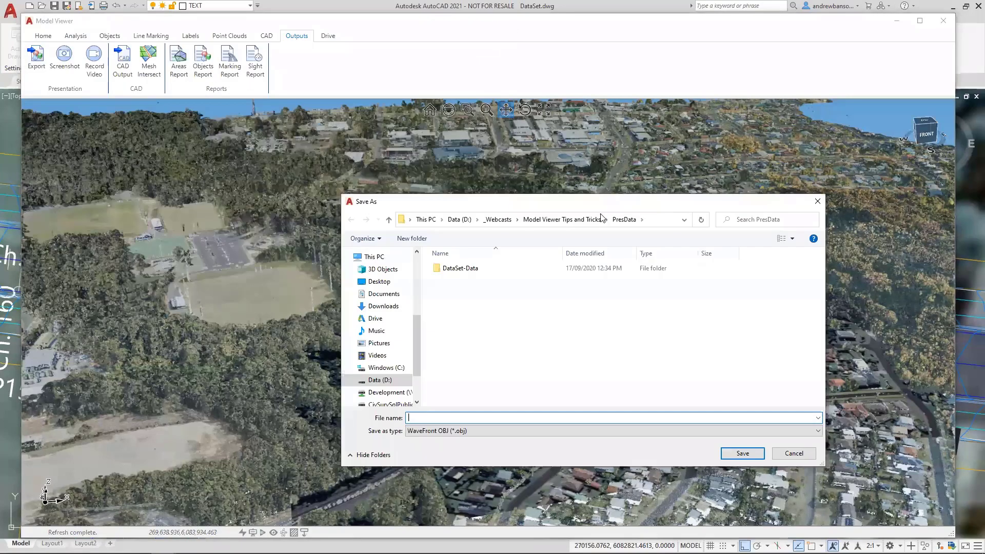
{"action": "double_click", "coordinate": [459, 280]}
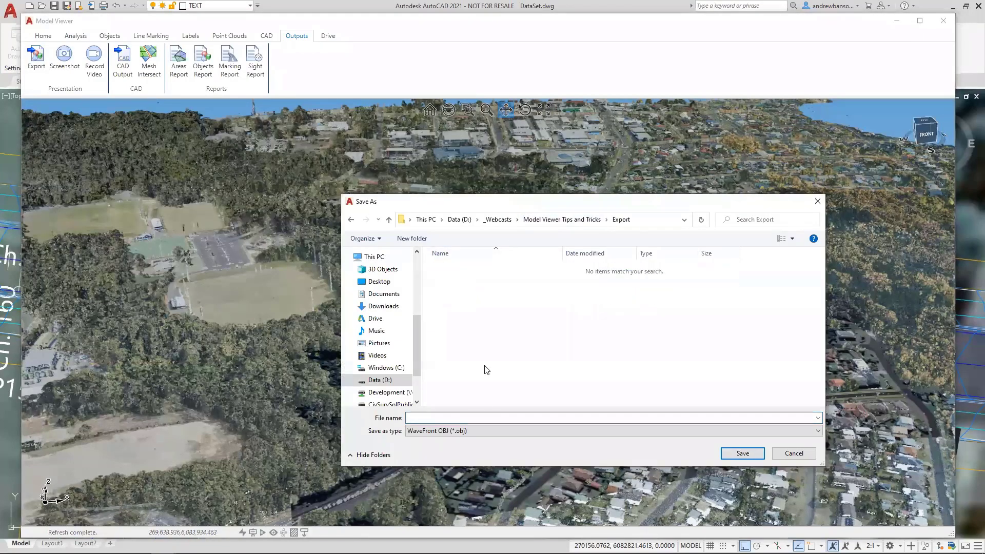
{"action": "left_click", "coordinate": [466, 429]}
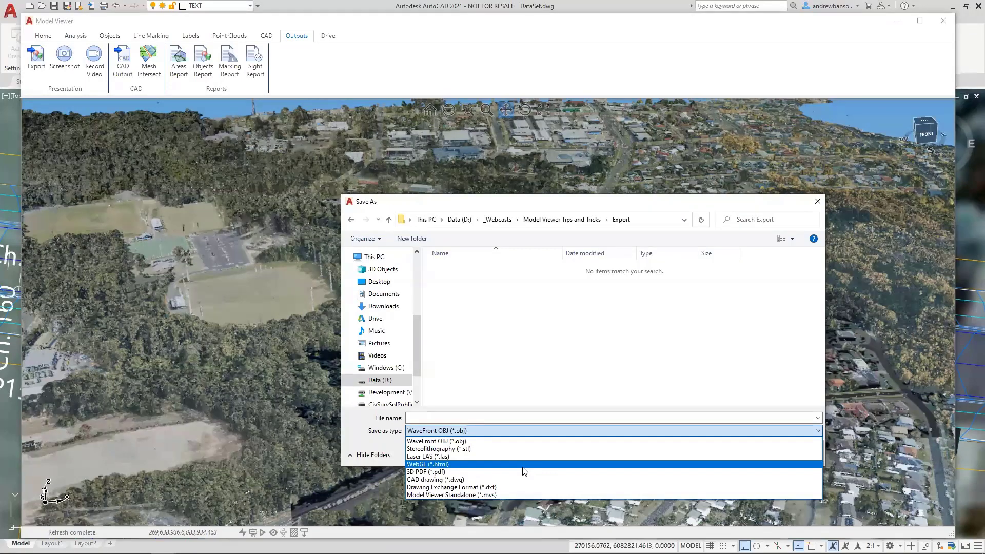
{"action": "left_click", "coordinate": [622, 208]}
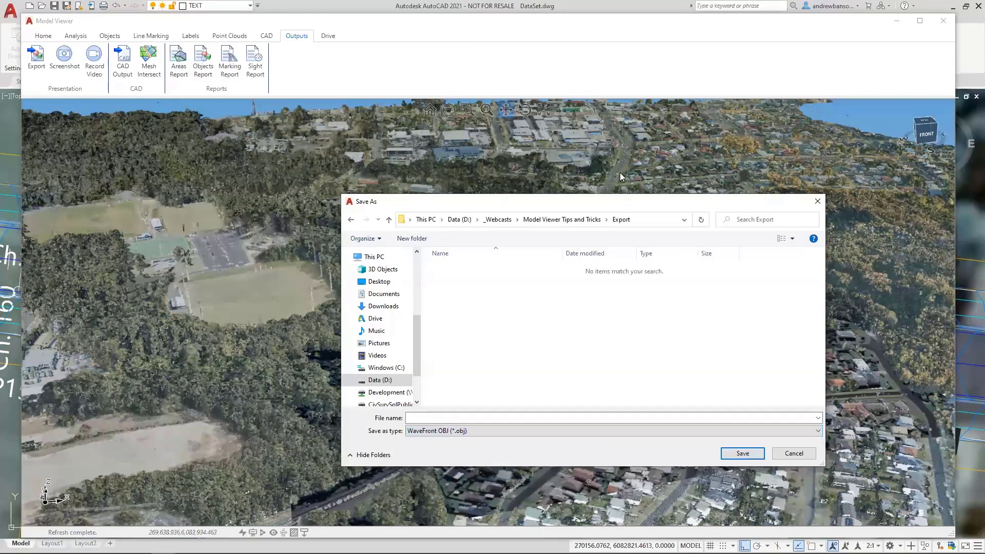
{"action": "left_click_drag", "start_coordinate": [617, 203], "coordinate": [619, 147]}
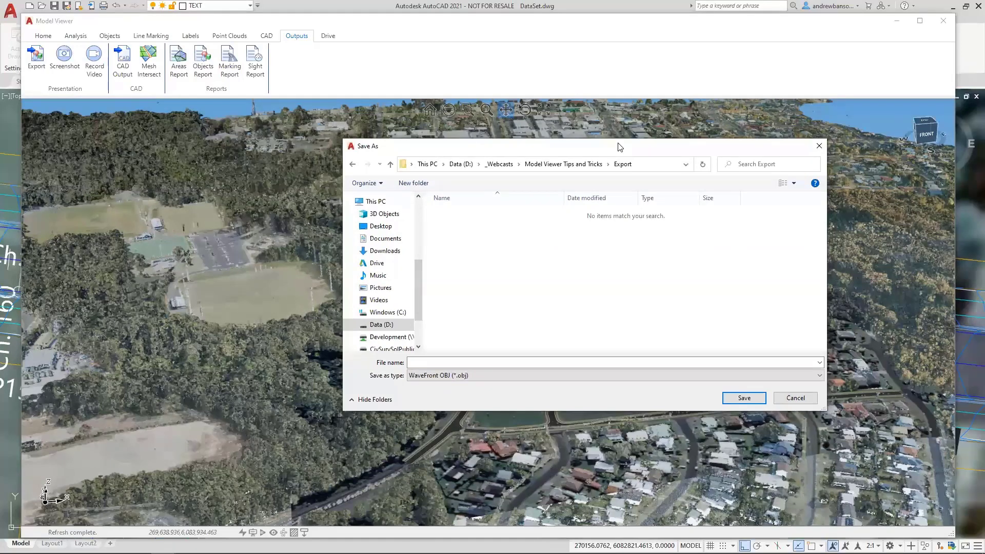
Export the model to the Export folder in the 3D PDF format with the file name AB
{"action": "left_click", "coordinate": [475, 375]}
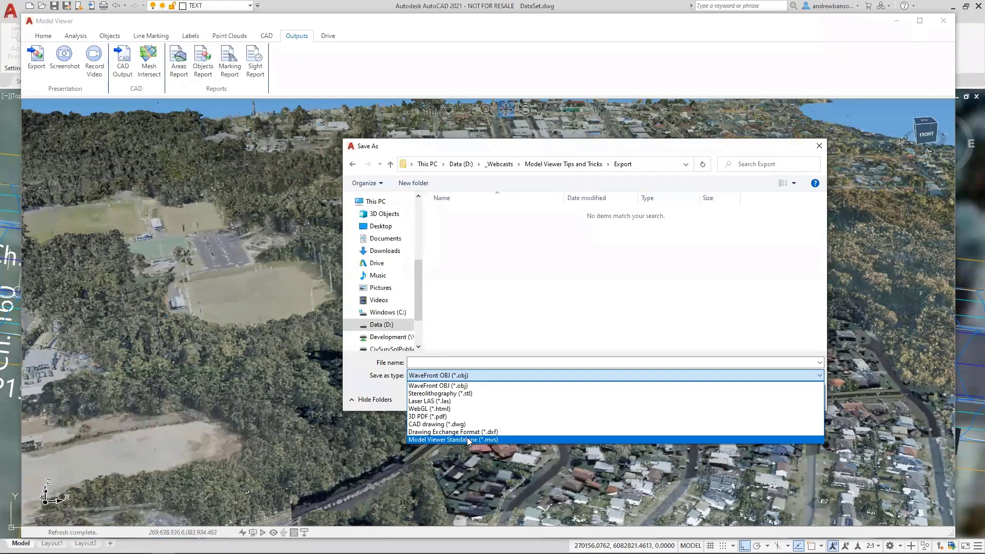
{"action": "left_click", "coordinate": [441, 416]}
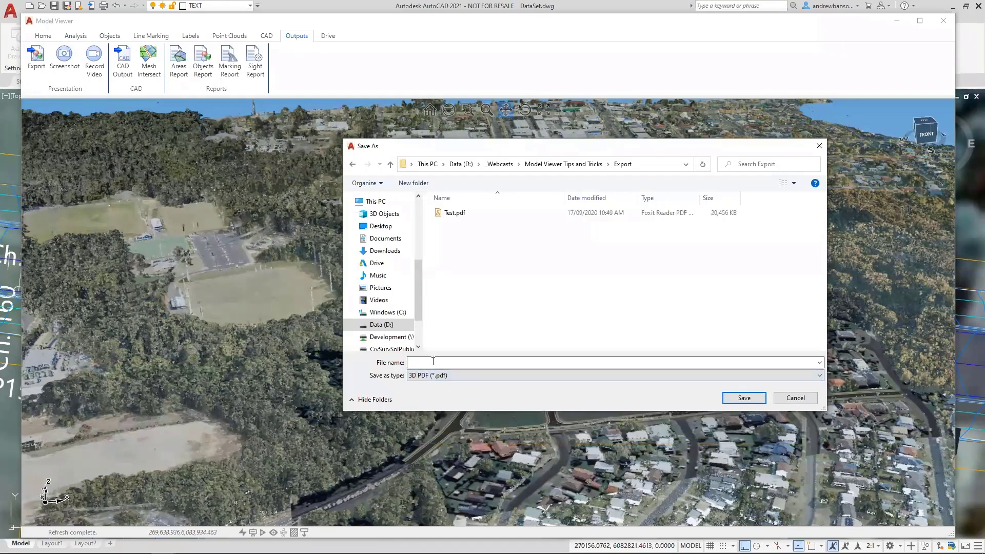
{"action": "left_click", "coordinate": [433, 361]}
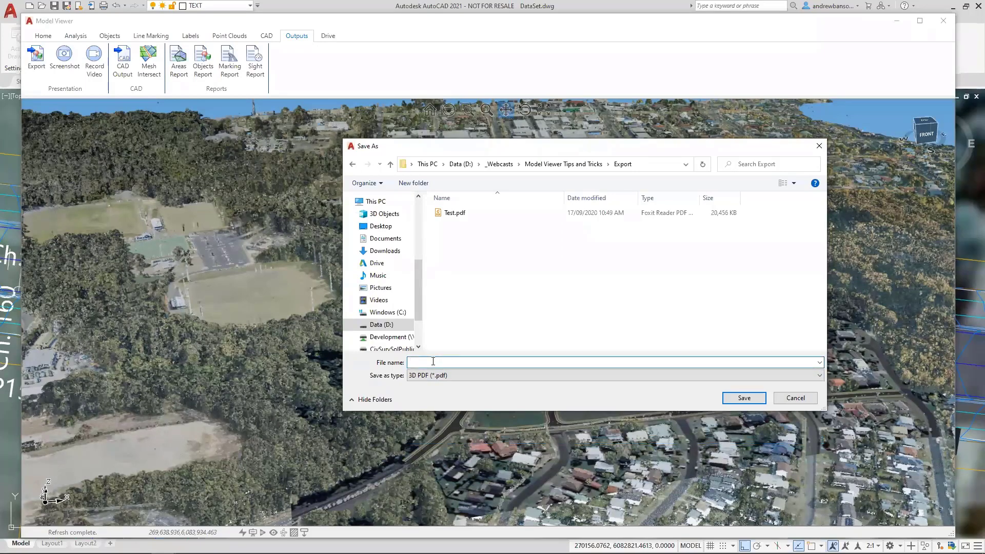
{"action": "type", "text": "AB"}
{"action": "left_click", "coordinate": [745, 398]}
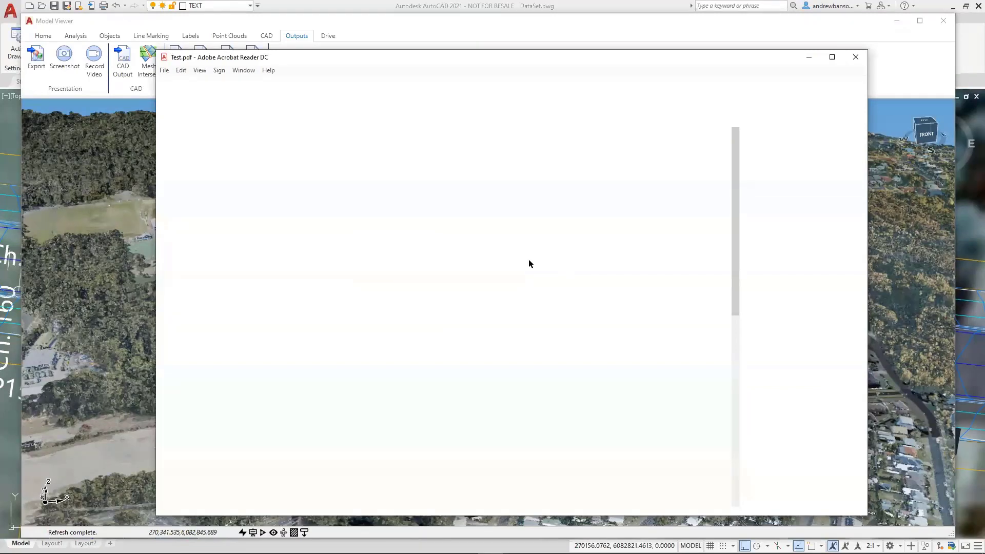
Inspect Test.pdf in Adobe Acrobat Reader, viewing the hotel, the road layout and a close-up of the street lights
{"action": "scroll", "coordinate": [502, 318], "scroll_direction": "down", "scroll_amount": 4}
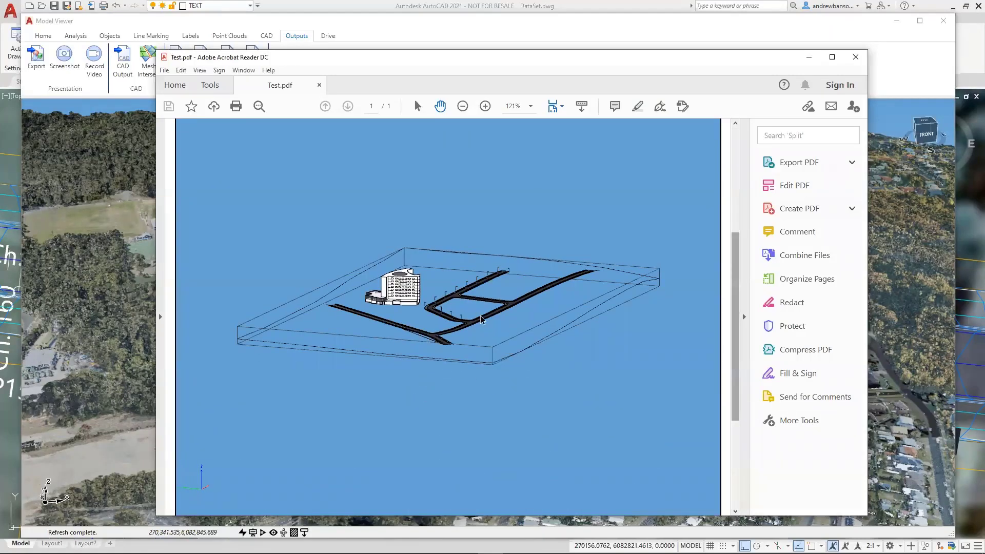
{"action": "left_click_drag", "start_coordinate": [475, 341], "coordinate": [424, 362]}
{"action": "scroll", "coordinate": [424, 365], "scroll_direction": "up", "scroll_amount": 10}
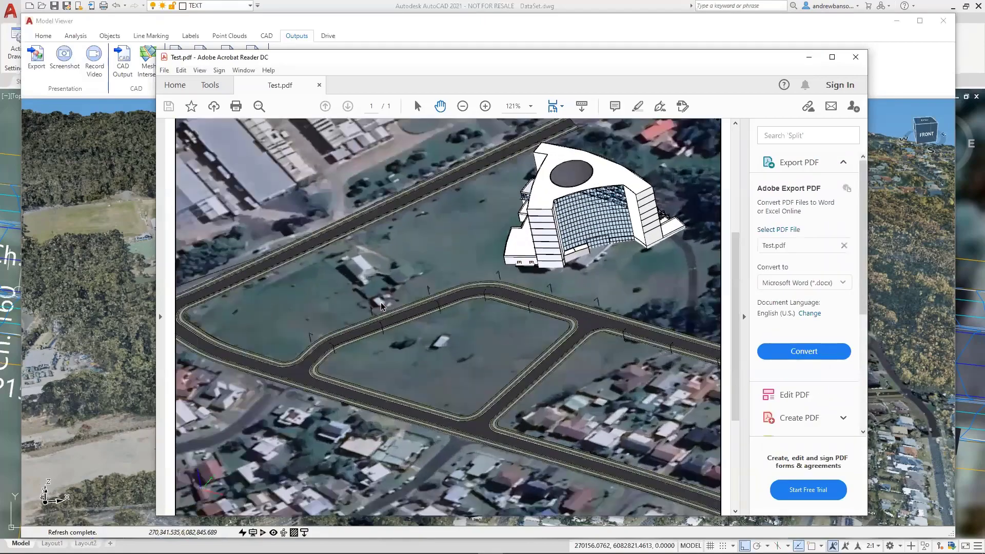
{"action": "left_click_drag", "start_coordinate": [381, 307], "coordinate": [531, 407]}
{"action": "scroll", "coordinate": [450, 402], "scroll_direction": "up", "scroll_amount": 10}
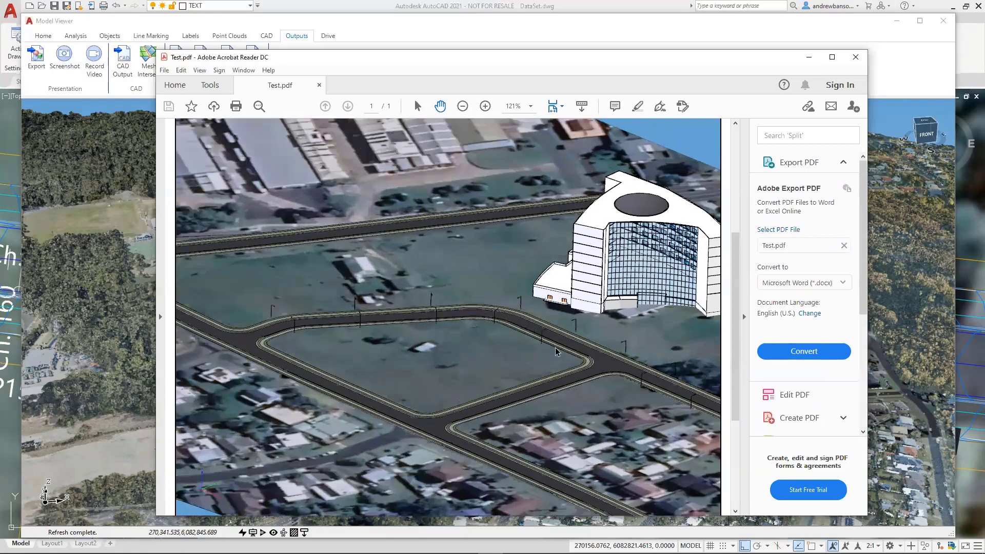
{"action": "left_click_drag", "start_coordinate": [449, 402], "coordinate": [482, 335]}
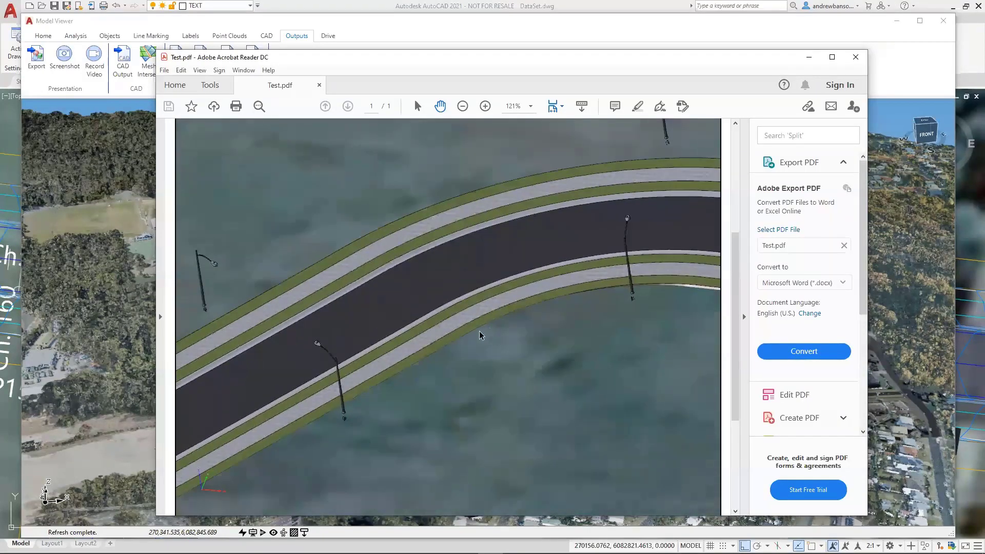
{"action": "scroll", "coordinate": [455, 338], "scroll_direction": "down", "scroll_amount": 10}
{"action": "scroll", "coordinate": [459, 395], "scroll_direction": "down", "scroll_amount": 3}
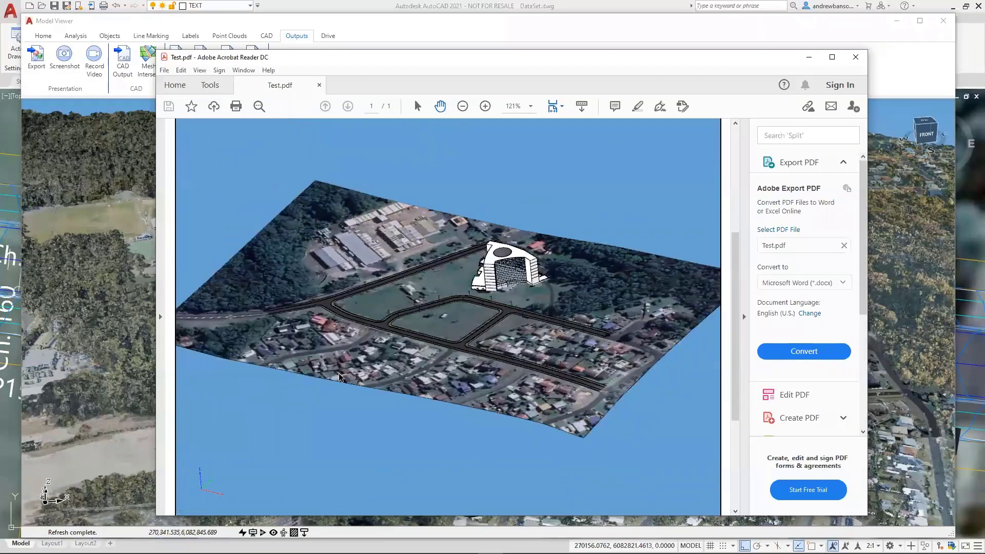
Look over the whole 3D PDF site from above and from oblique angles, and close Test.pdf
{"action": "left_click_drag", "start_coordinate": [459, 395], "coordinate": [523, 358]}
{"action": "scroll", "coordinate": [523, 358], "scroll_direction": "up", "scroll_amount": 3}
{"action": "scroll", "coordinate": [523, 357], "scroll_direction": "up", "scroll_amount": 3}
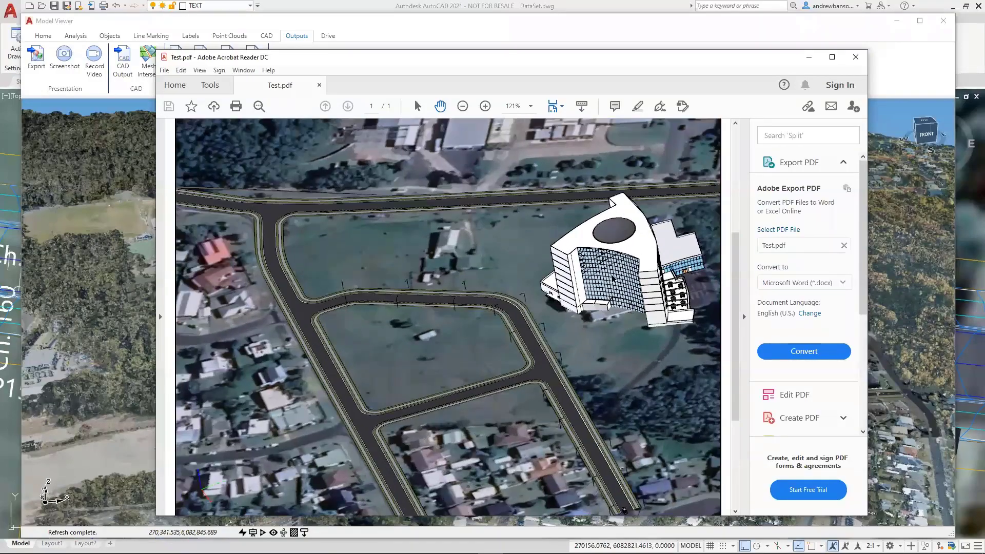
{"action": "scroll", "coordinate": [450, 286], "scroll_direction": "down", "scroll_amount": 3}
{"action": "left_click_drag", "start_coordinate": [439, 298], "coordinate": [447, 360]}
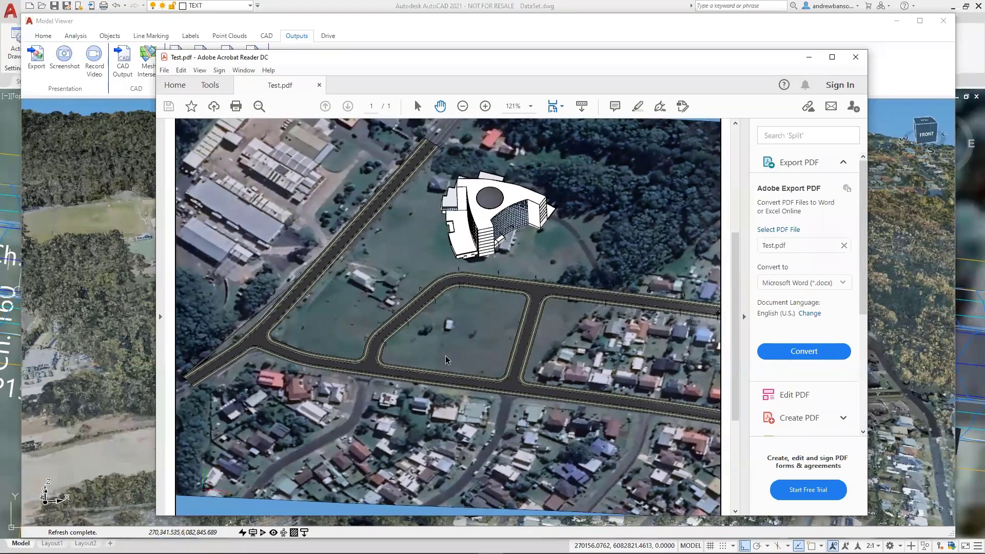
{"action": "scroll", "coordinate": [338, 278], "scroll_direction": "down", "scroll_amount": 3}
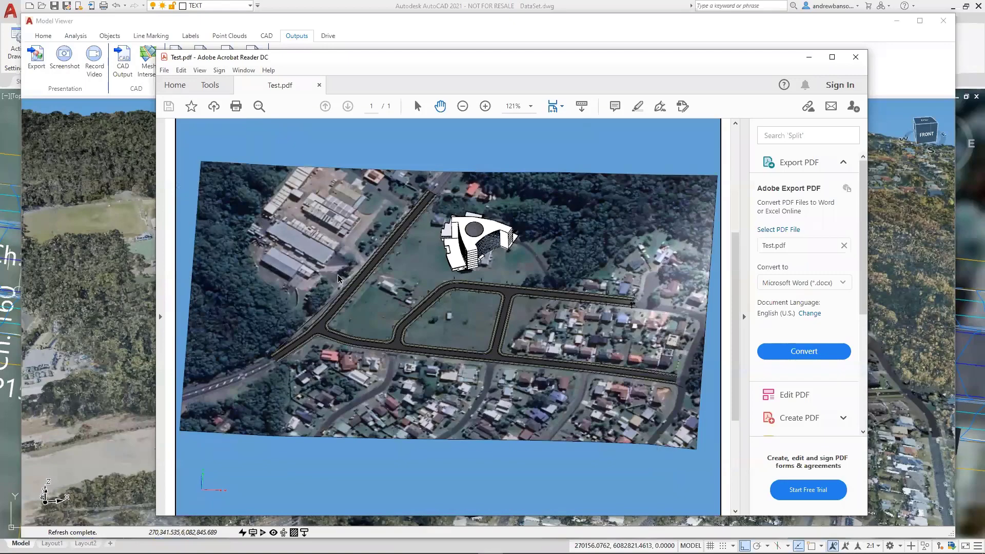
{"action": "left_click_drag", "start_coordinate": [410, 319], "coordinate": [490, 272]}
{"action": "scroll", "coordinate": [493, 273], "scroll_direction": "up", "scroll_amount": 2}
{"action": "mouse_move", "coordinate": [482, 325]}
{"action": "left_mouse_down"}
{"action": "mouse_move", "coordinate": [488, 303]}
{"action": "mouse_move", "coordinate": [476, 337]}
{"action": "left_mouse_up"}
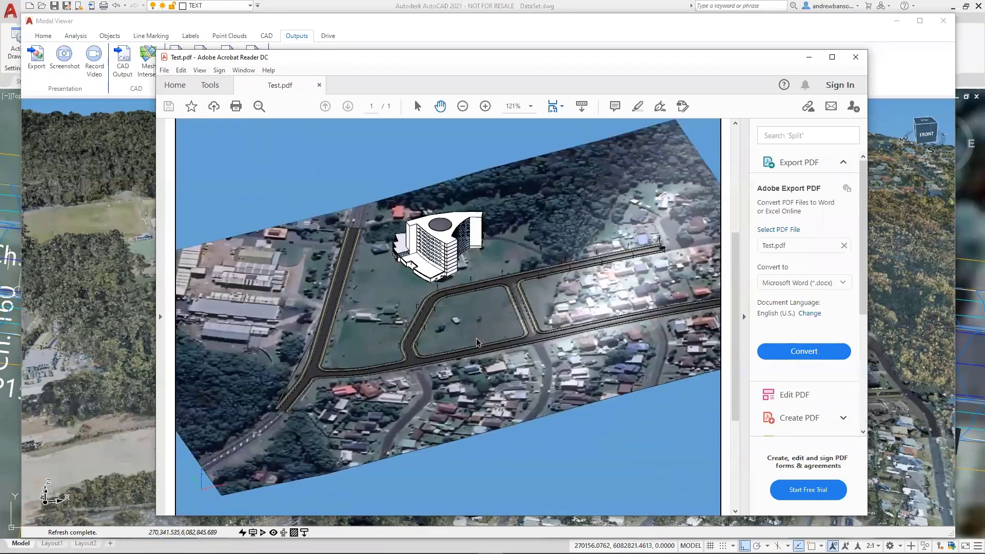
{"action": "left_click", "coordinate": [855, 57]}
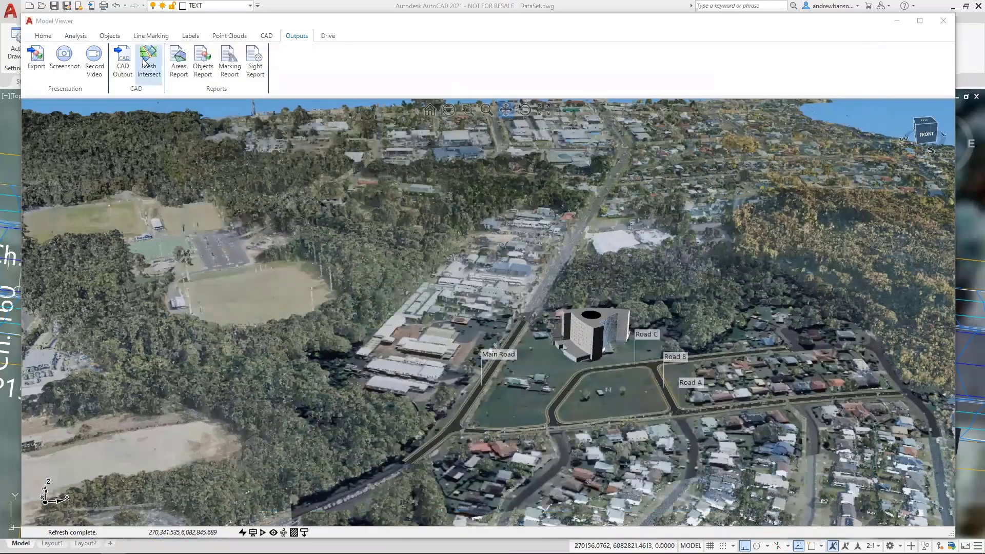
Reopen the model export, look at the file format choices including WaveFront OBJ, and cancel the export
{"action": "left_click", "coordinate": [40, 69]}
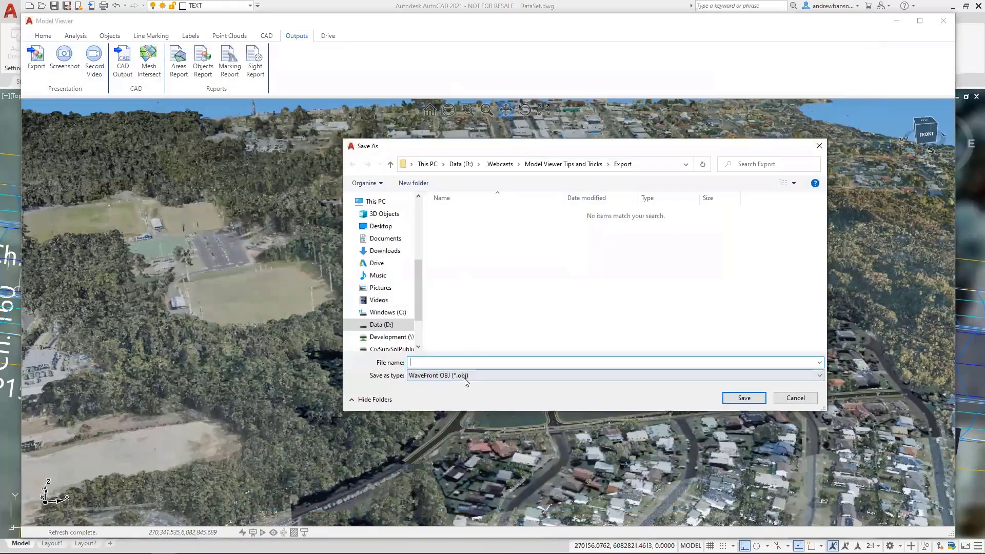
{"action": "left_click", "coordinate": [462, 375]}
{"action": "left_click", "coordinate": [473, 385]}
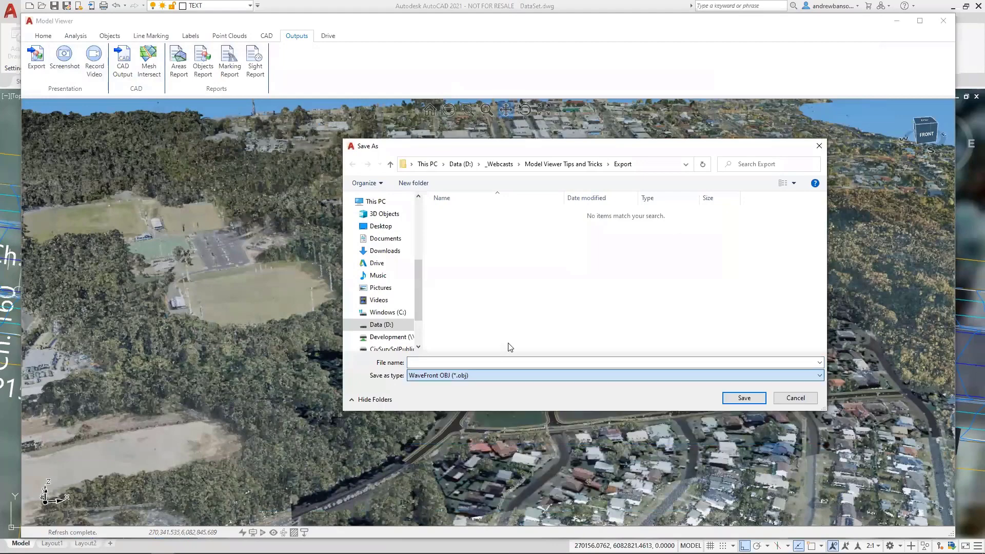
{"action": "left_click", "coordinate": [799, 400]}
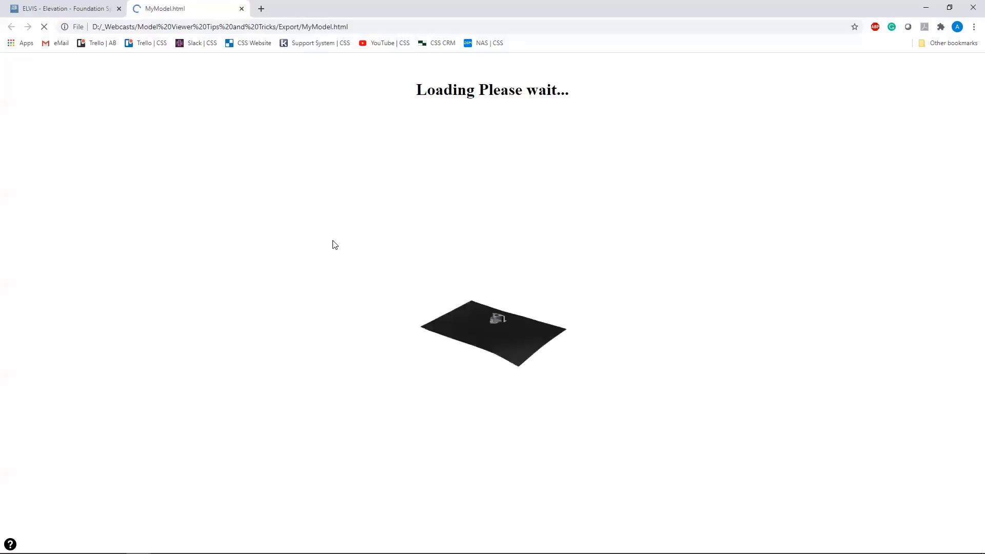
Examine the hotel and roads of MyModel.html in the browser up close and from afar, and return to Model Viewer
{"action": "scroll", "coordinate": [547, 378], "scroll_direction": "up", "scroll_amount": 8}
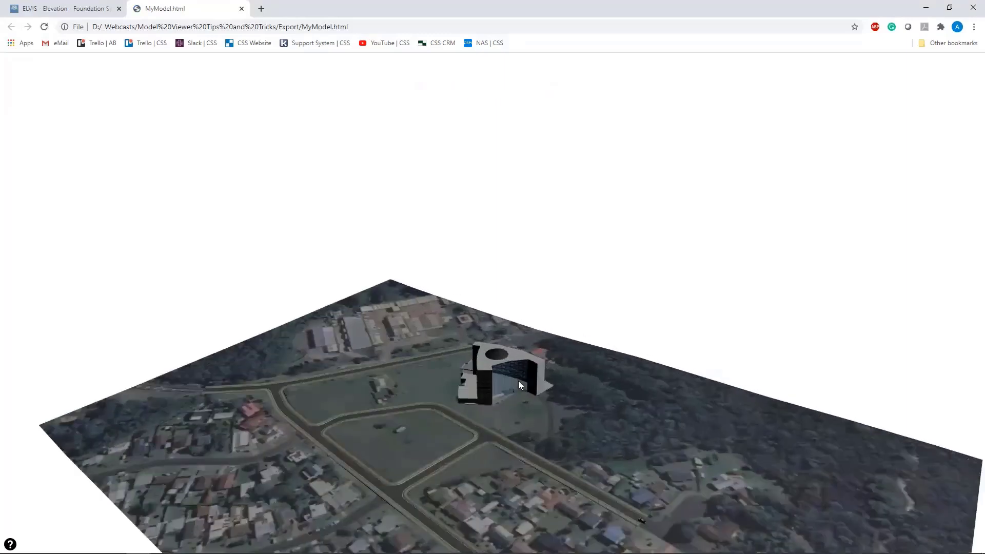
{"action": "left_click_drag", "start_coordinate": [518, 381], "coordinate": [517, 357]}
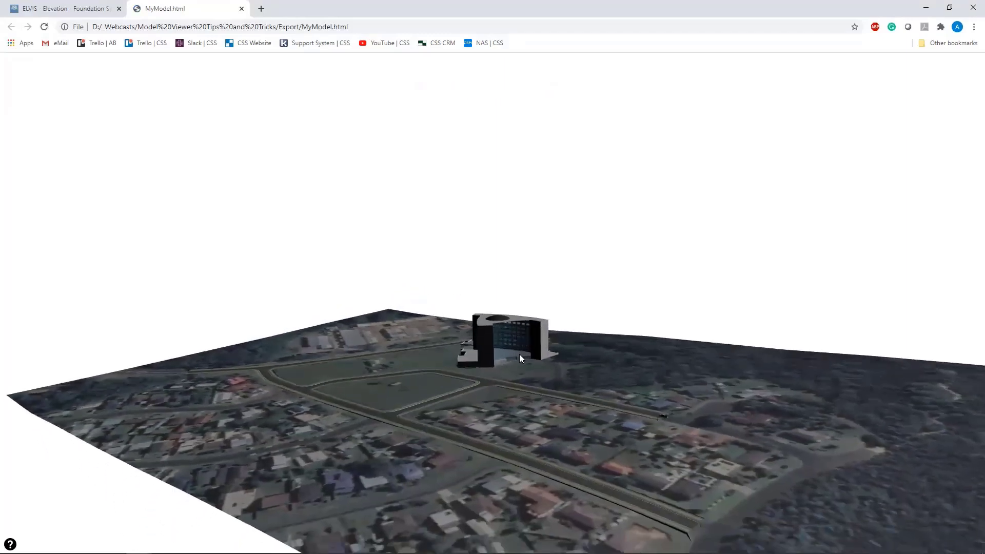
{"action": "scroll", "coordinate": [503, 392], "scroll_direction": "up", "scroll_amount": 2}
{"action": "left_click_drag", "start_coordinate": [501, 392], "coordinate": [501, 331]}
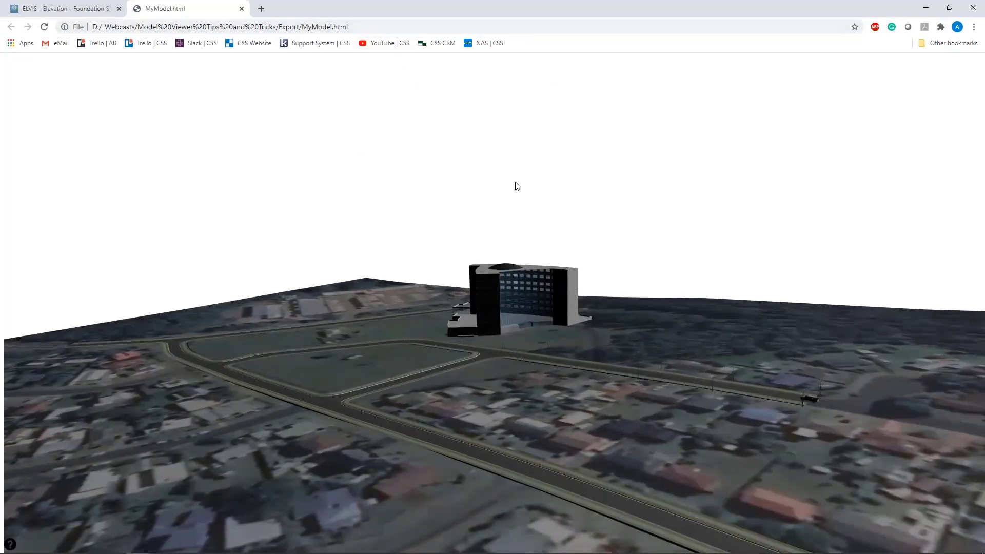
{"action": "left_click_drag", "start_coordinate": [517, 344], "coordinate": [460, 378]}
{"action": "scroll", "coordinate": [441, 414], "scroll_direction": "up", "scroll_amount": 5}
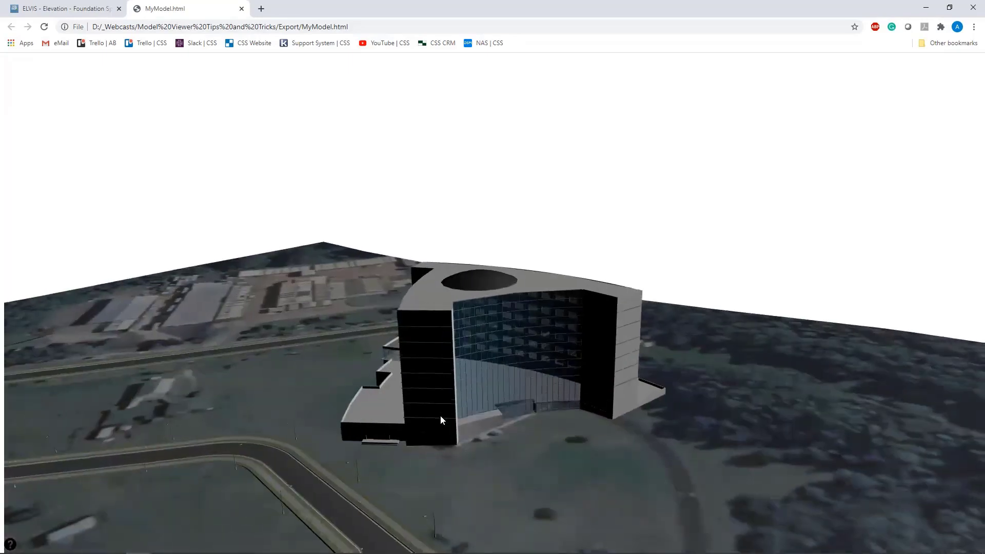
{"action": "left_click_drag", "start_coordinate": [438, 414], "coordinate": [583, 280]}
{"action": "scroll", "coordinate": [576, 316], "scroll_direction": "down", "scroll_amount": 5}
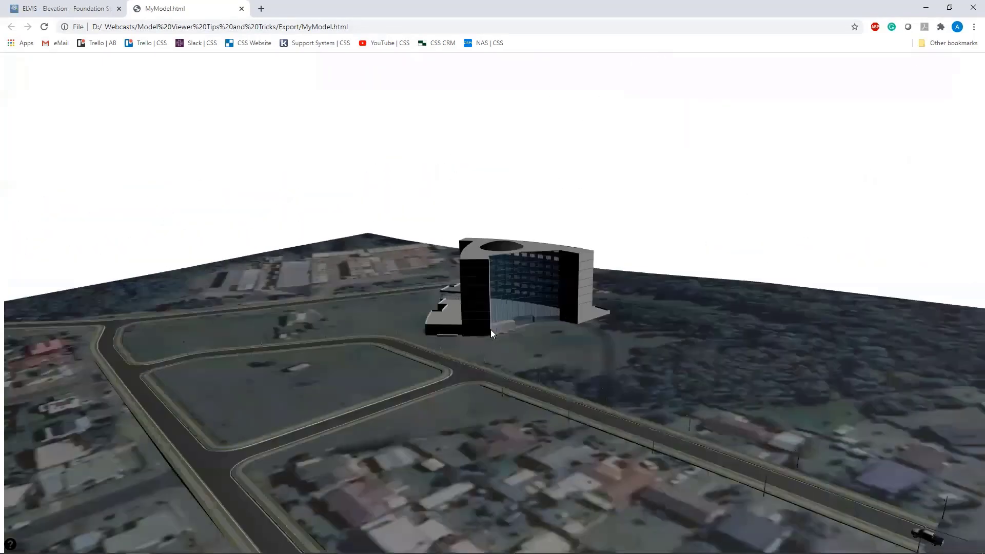
{"action": "left_click_drag", "start_coordinate": [490, 331], "coordinate": [487, 400]}
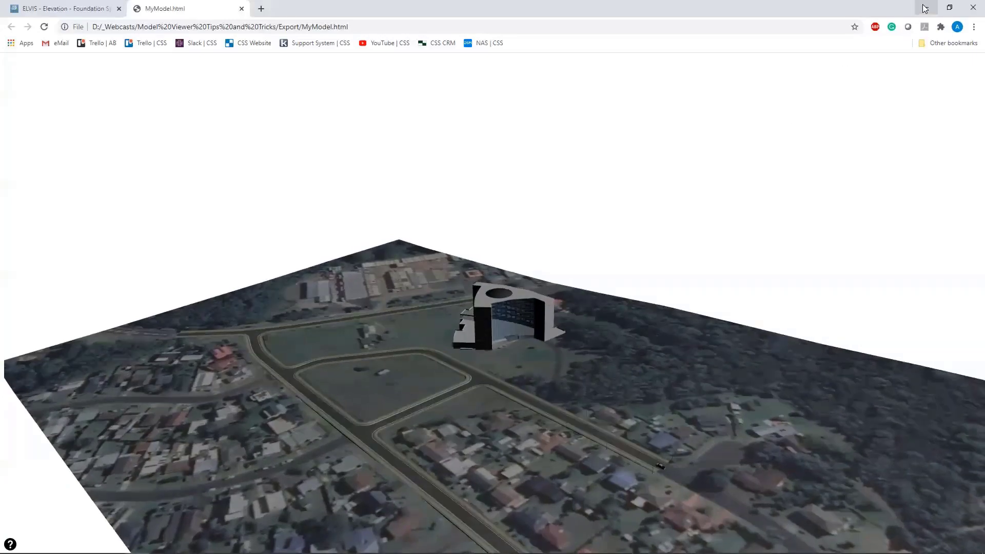
{"action": "left_click", "coordinate": [925, 8]}
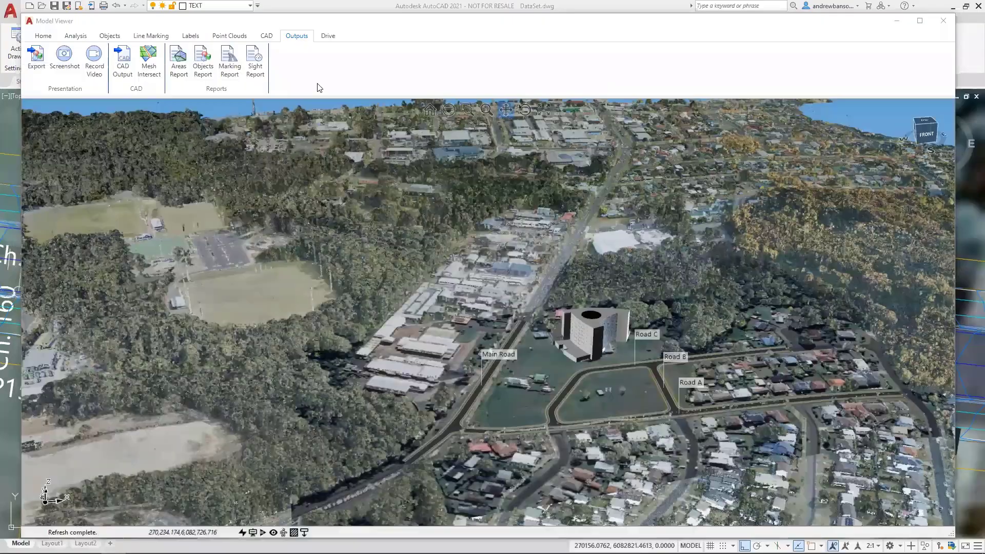
Check the Model Viewer Standalone (*.mvs) format in the model export and cancel the export
{"action": "left_click", "coordinate": [41, 69]}
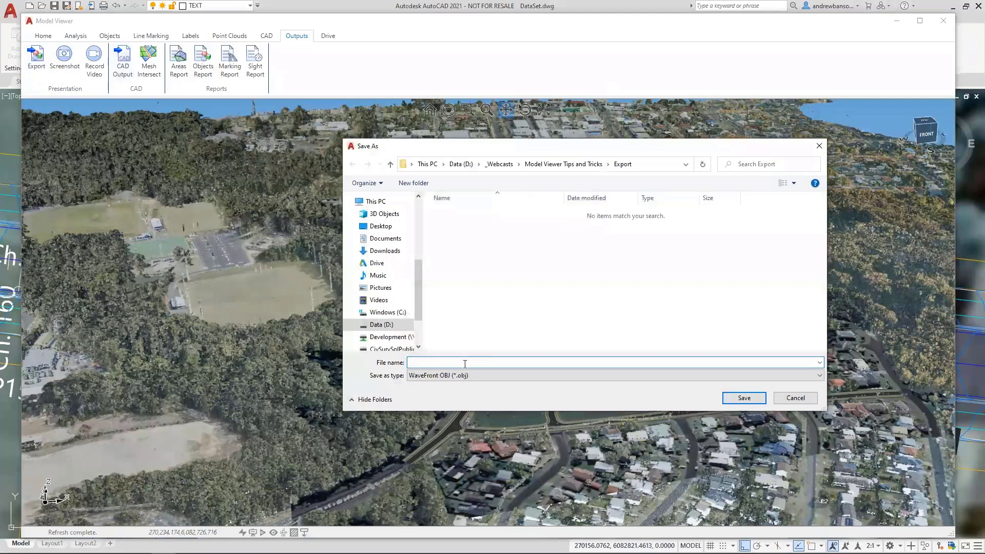
{"action": "left_click", "coordinate": [465, 376]}
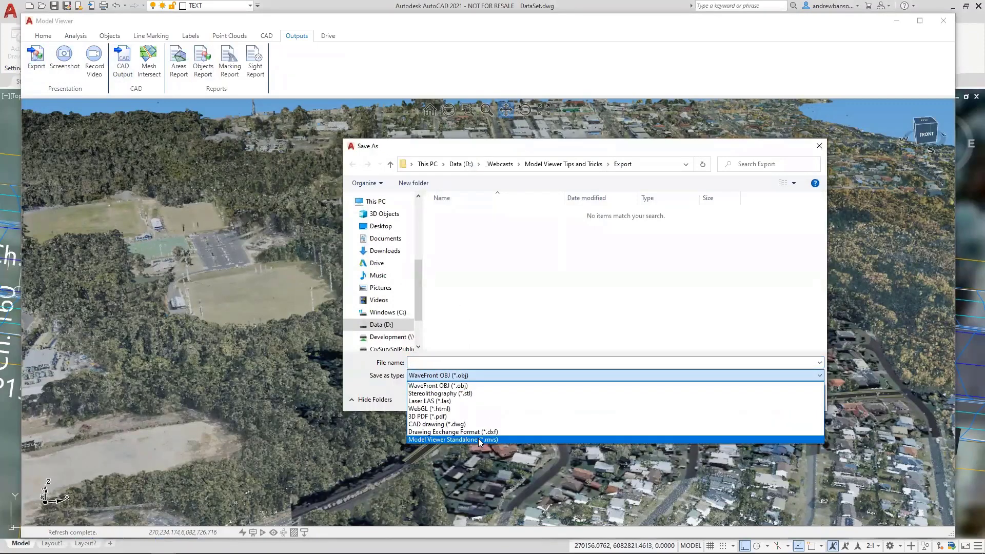
{"action": "left_click", "coordinate": [518, 337]}
{"action": "left_click", "coordinate": [796, 398]}
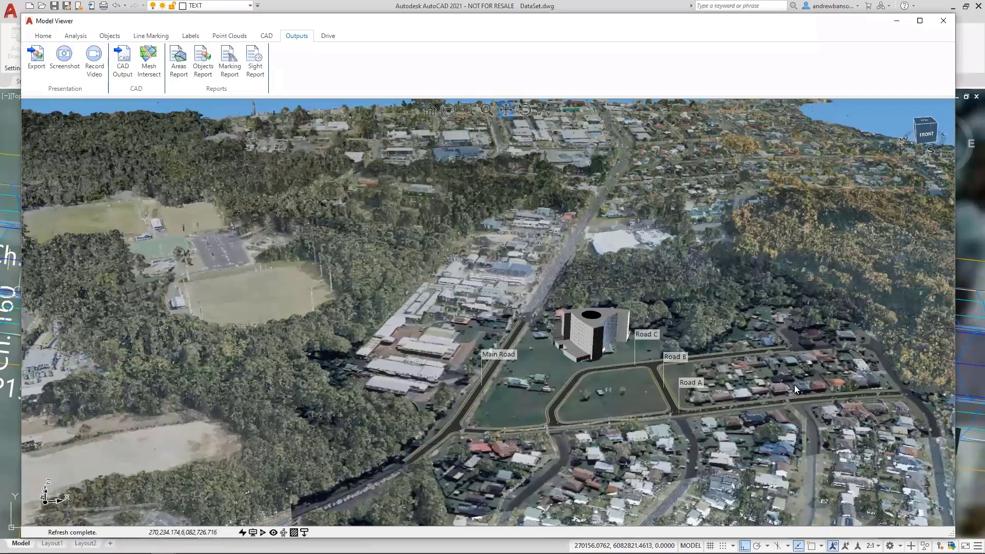
Close the Model Viewer, minimise AutoCAD and launch Model Viewer Standalone from the desktop
{"action": "left_click", "coordinate": [943, 20]}
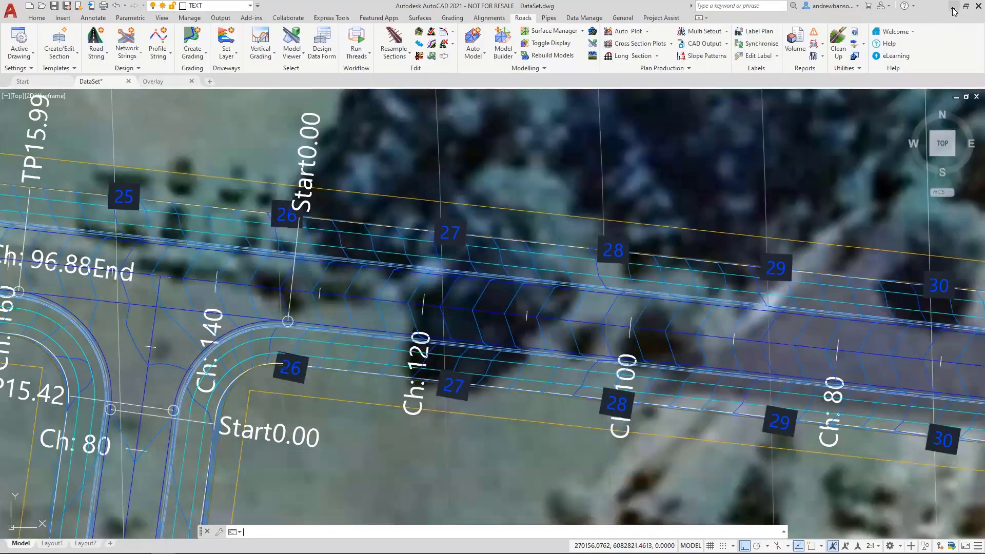
{"action": "left_click", "coordinate": [954, 10]}
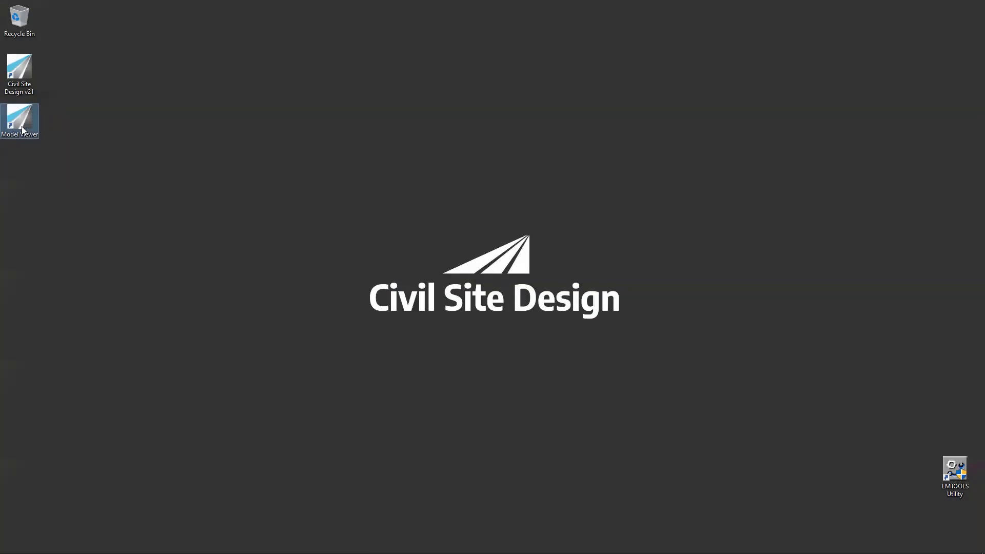
{"action": "left_click", "coordinate": [247, 180]}
{"action": "left_click", "coordinate": [21, 123]}
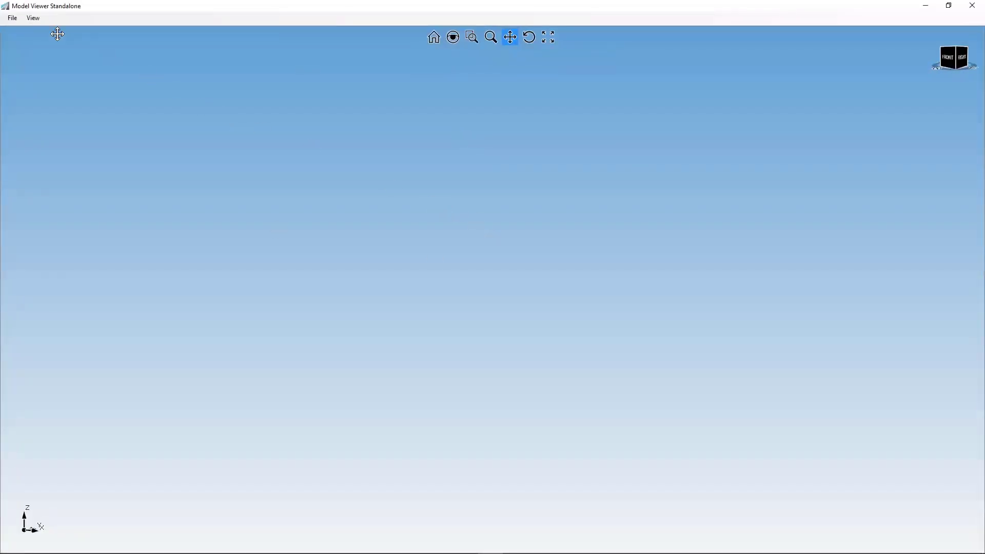
Open PointCloud.mvs from the Export folder in Model Viewer Standalone
{"action": "left_click", "coordinate": [12, 19]}
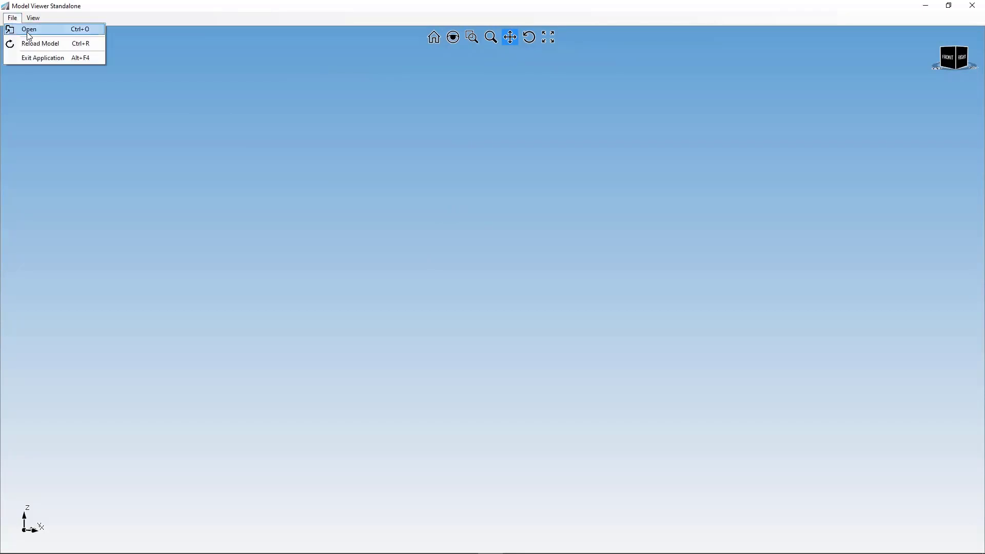
{"action": "left_click", "coordinate": [29, 31]}
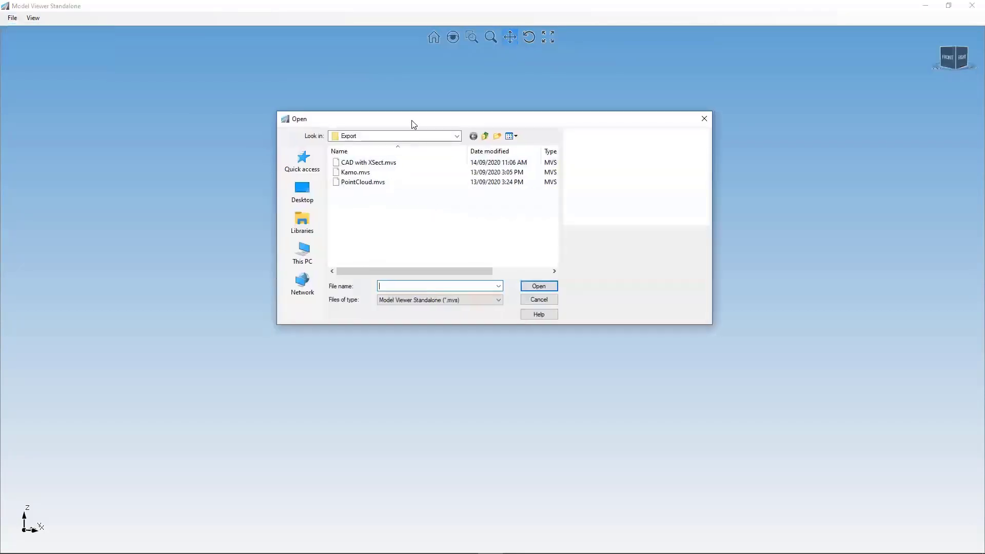
{"action": "left_click_drag", "start_coordinate": [411, 123], "coordinate": [459, 194]}
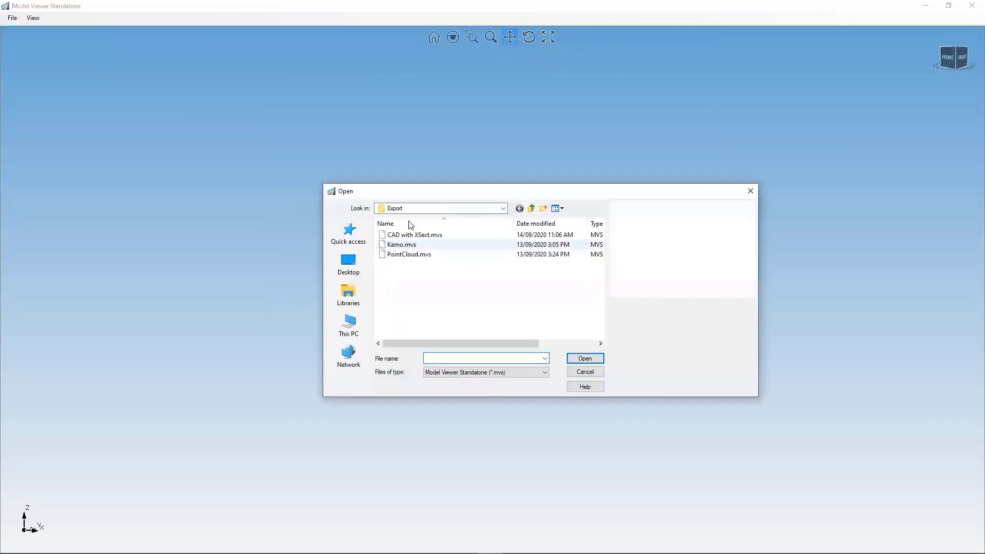
{"action": "left_click", "coordinate": [401, 255]}
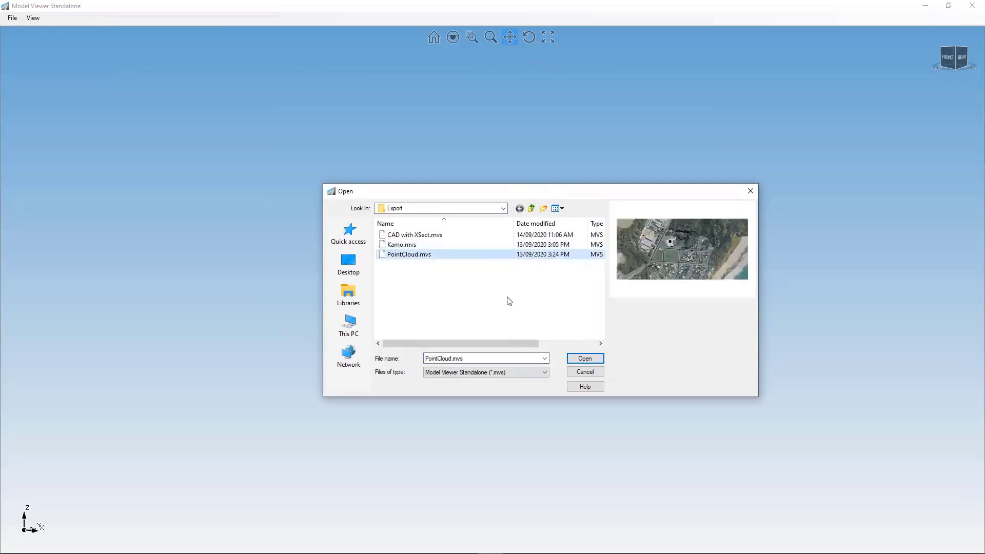
{"action": "left_click", "coordinate": [586, 358]}
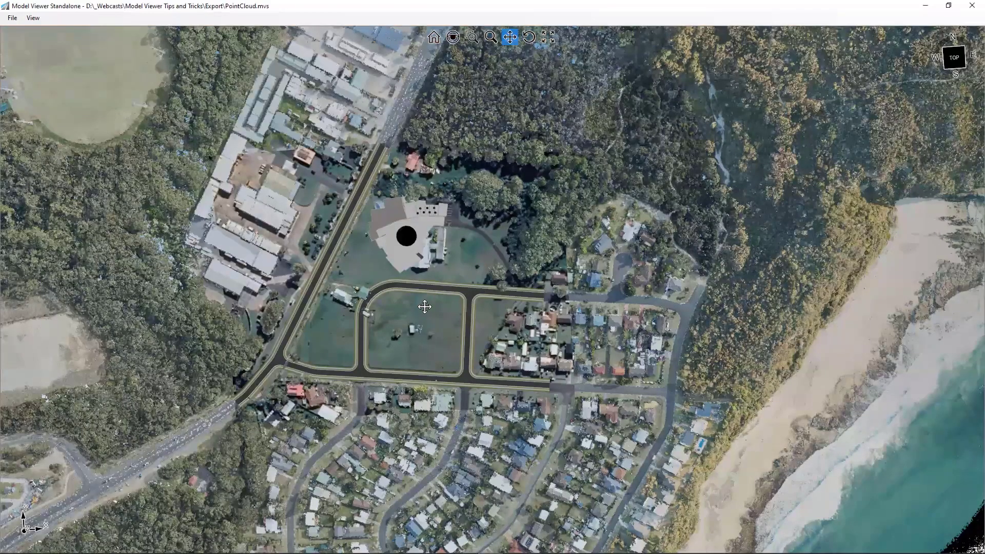
Examine the point cloud model around the hotel and new roads, up close and as a whole
{"action": "middle_click_drag", "start_coordinate": [425, 306], "coordinate": [154, 320]}
{"action": "middle_click_drag", "start_coordinate": [516, 313], "coordinate": [431, 296]}
{"action": "scroll", "coordinate": [484, 285], "scroll_direction": "up", "scroll_amount": 3}
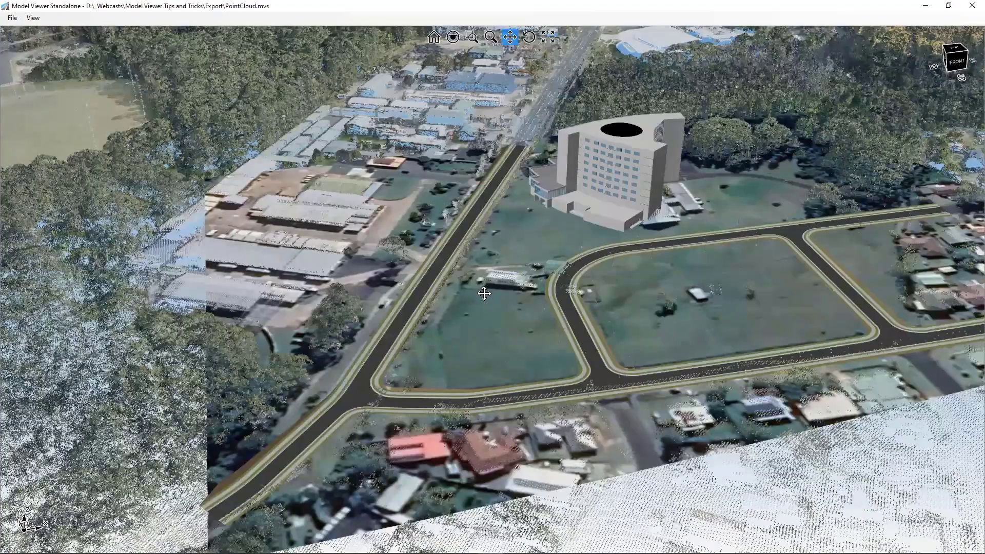
{"action": "scroll", "coordinate": [492, 291], "scroll_direction": "down", "scroll_amount": 6}
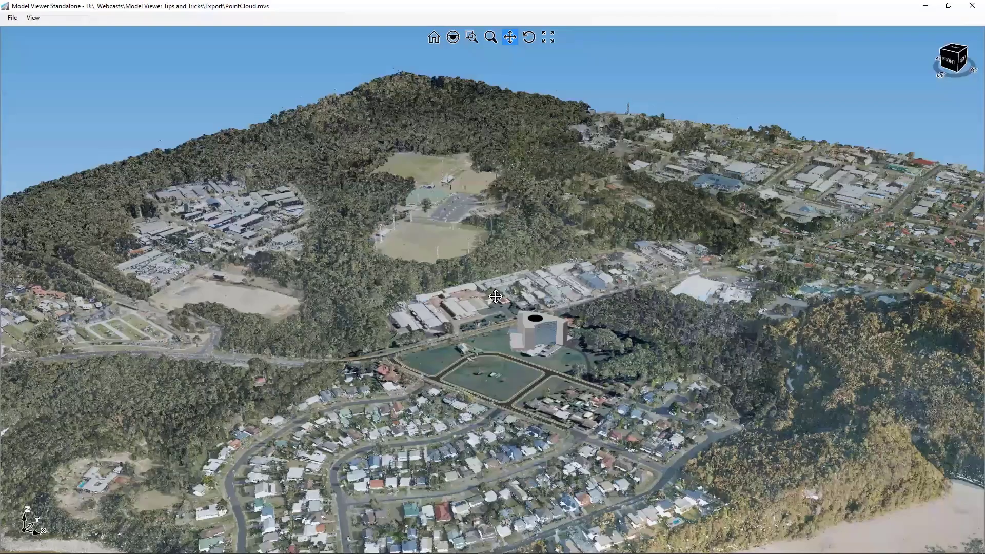
{"action": "mouse_move", "coordinate": [495, 297]}
{"action": "middle_mouse_down"}
{"action": "mouse_move", "coordinate": [471, 285]}
{"action": "mouse_move", "coordinate": [491, 286]}
{"action": "middle_mouse_up"}
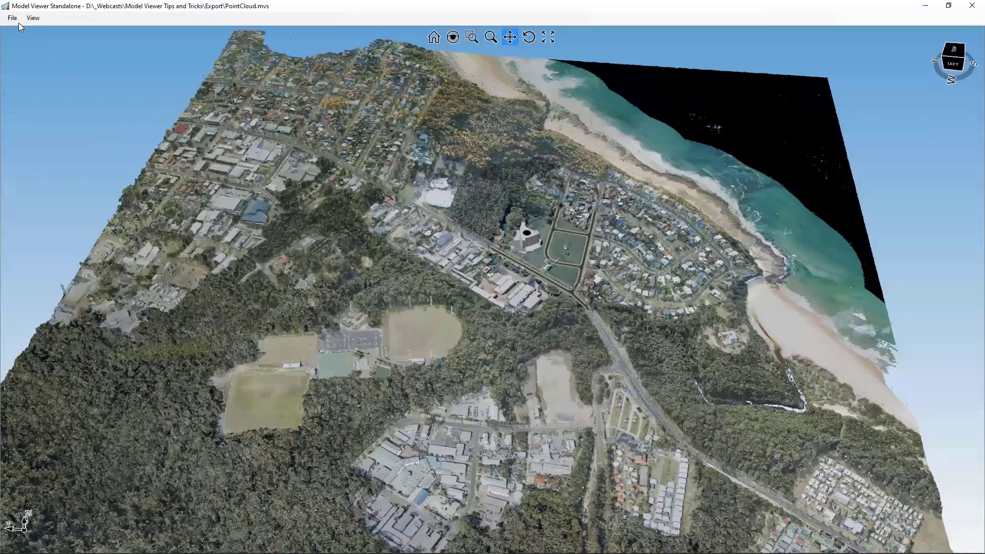
Open Kamo.mvs from the Export folder
{"action": "key", "text": "alt+f"}
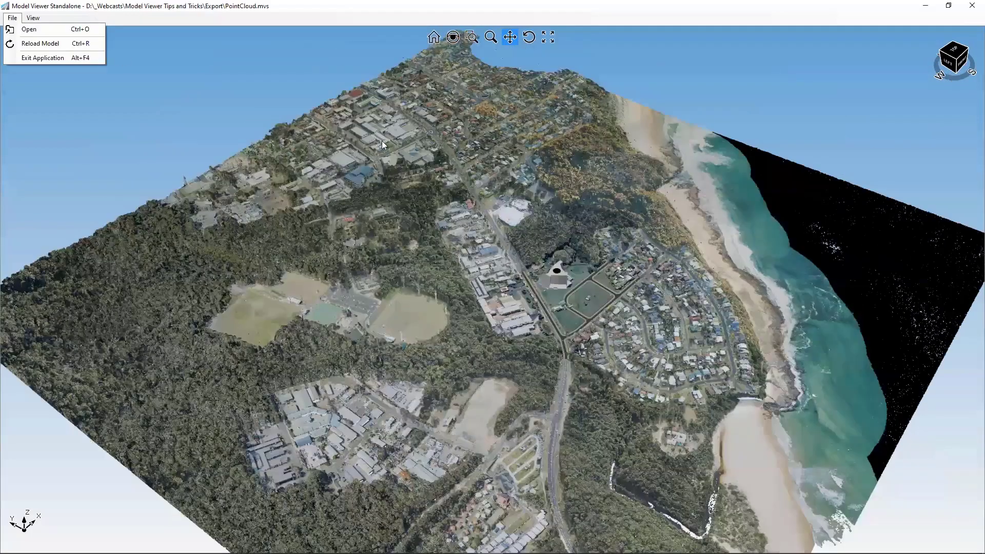
{"action": "key", "text": "Down"}
{"action": "key", "text": "Return"}
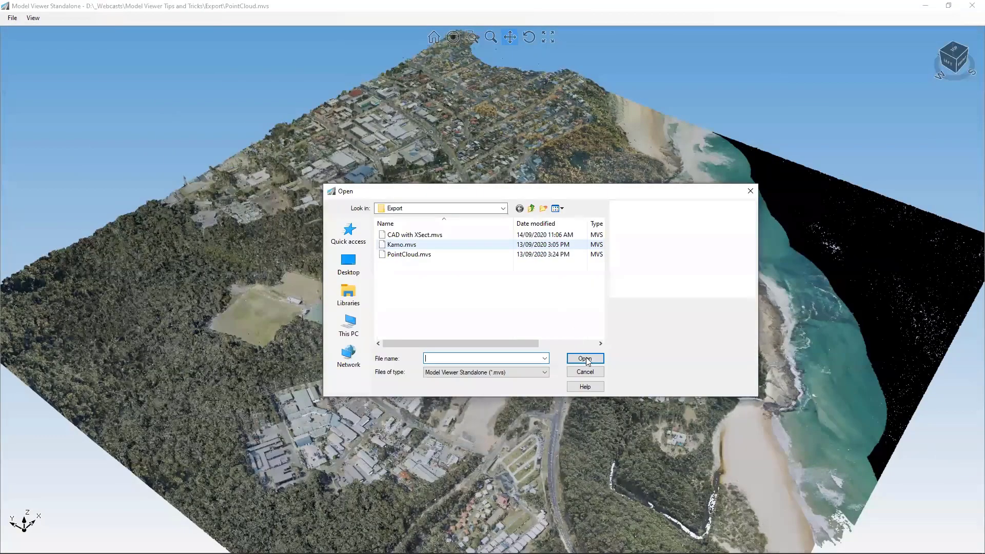
{"action": "key", "text": "Down"}
{"action": "key", "text": "Down"}
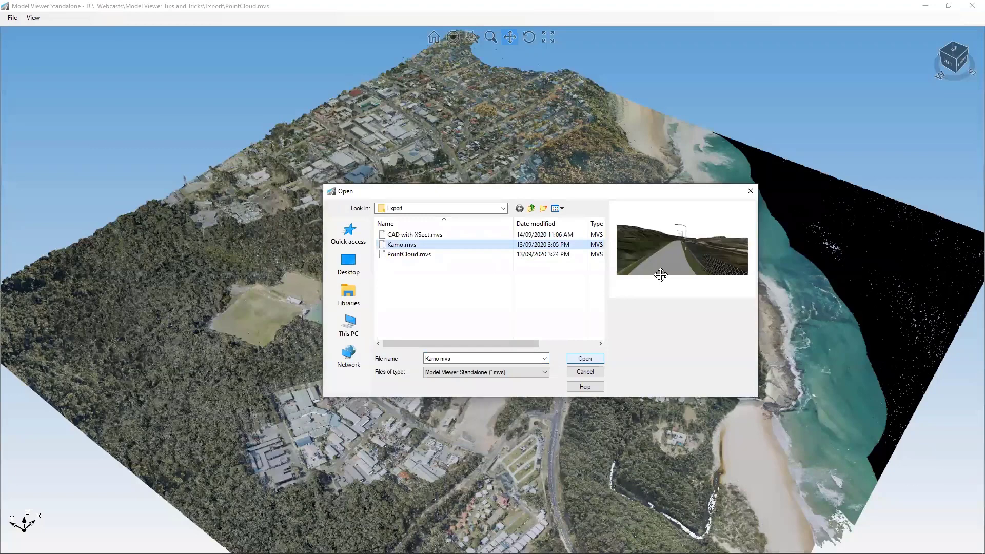
{"action": "key", "text": "Return"}
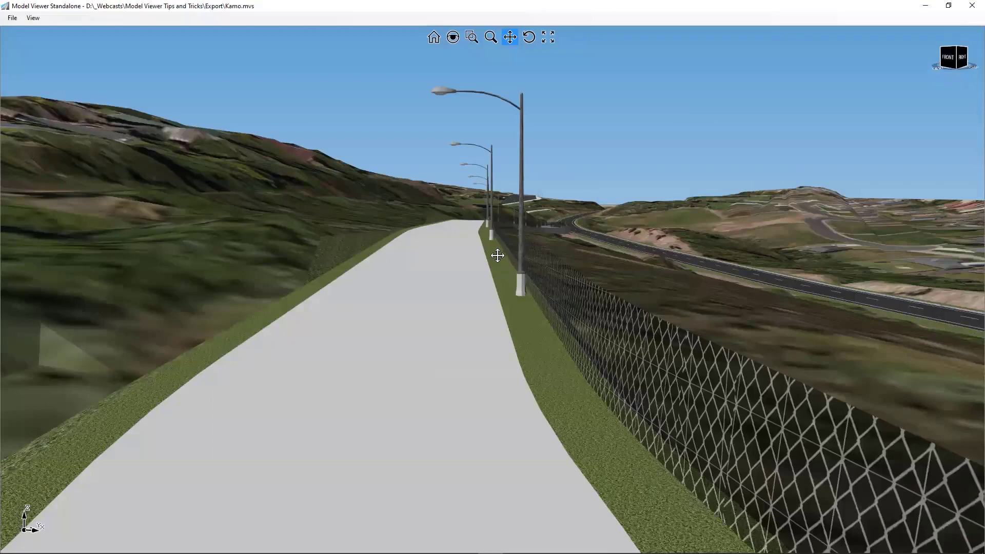
Examine the Kamo model's shared path, yellow underpass and surroundings, and inspect the truss bridge and its piers up close
{"action": "scroll", "coordinate": [493, 260], "scroll_direction": "down", "scroll_amount": 1}
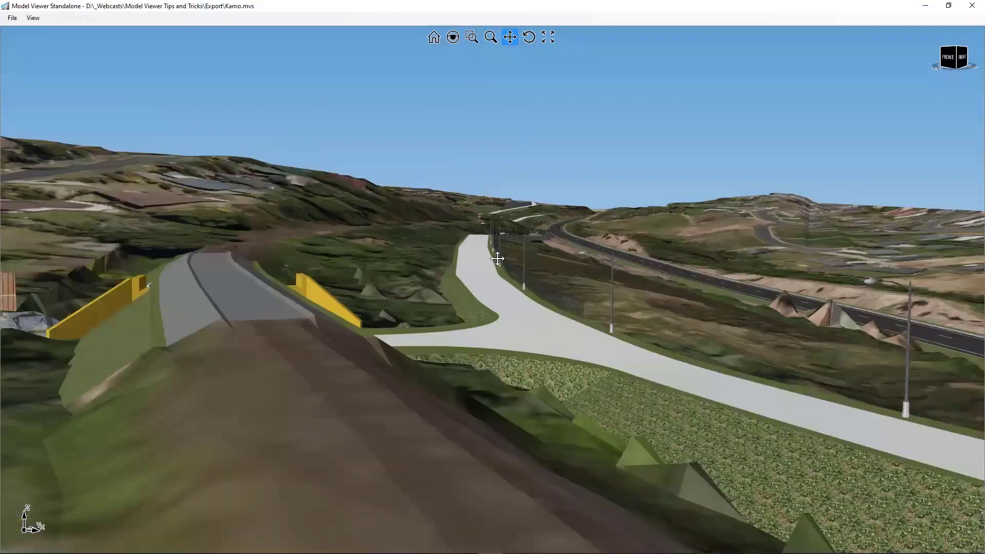
{"action": "scroll", "coordinate": [496, 260], "scroll_direction": "down", "scroll_amount": 1}
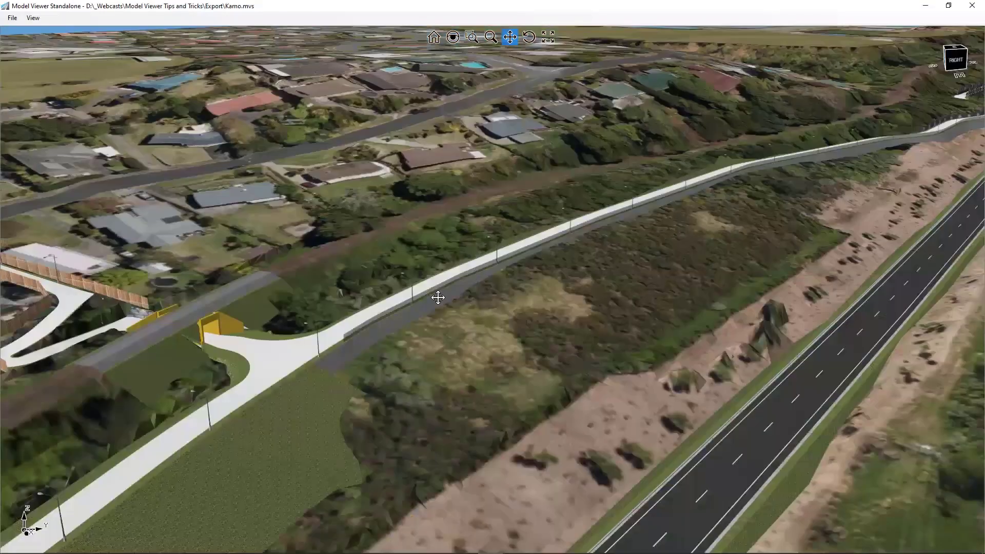
{"action": "scroll", "coordinate": [437, 294], "scroll_direction": "up", "scroll_amount": 1}
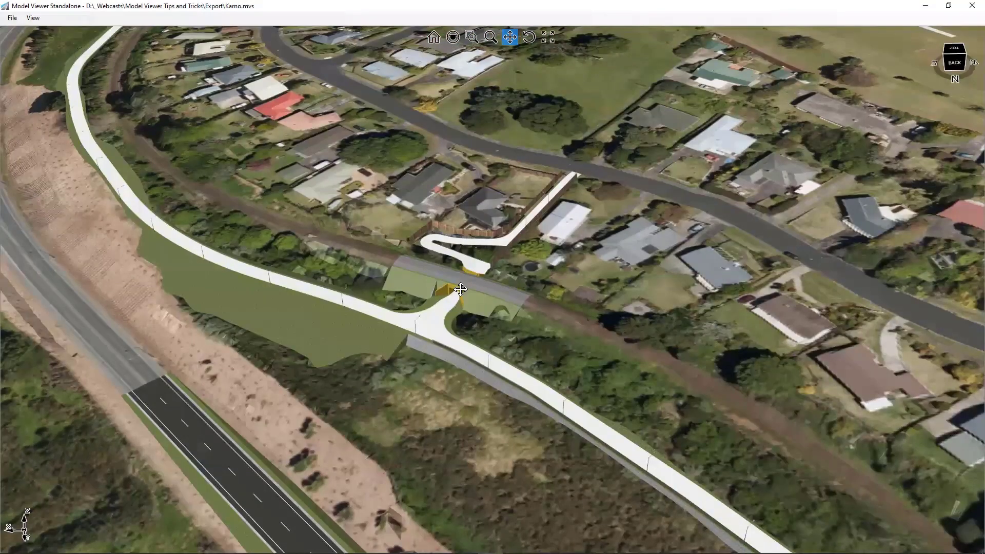
{"action": "scroll", "coordinate": [376, 301], "scroll_direction": "up", "scroll_amount": 3}
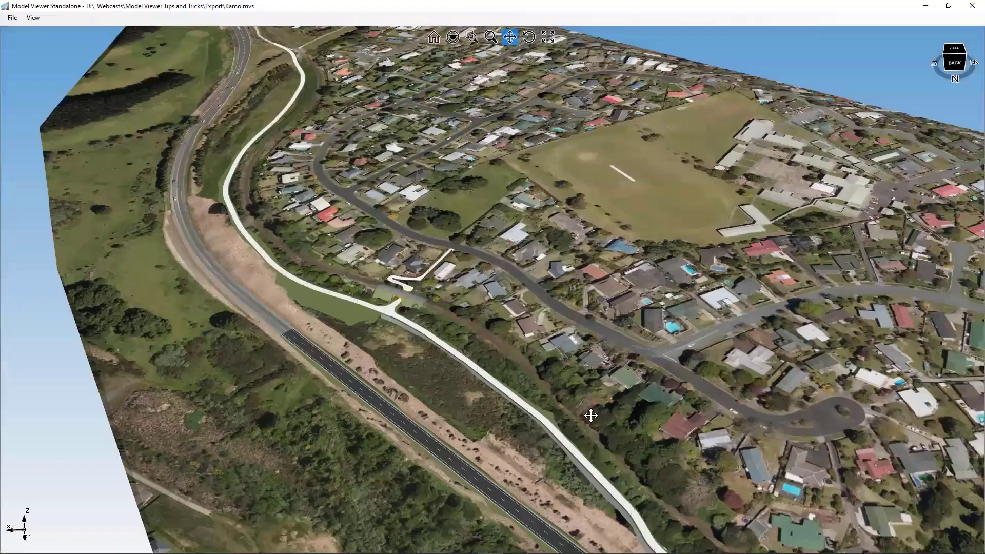
{"action": "scroll", "coordinate": [585, 408], "scroll_direction": "up", "scroll_amount": 2}
{"action": "scroll", "coordinate": [636, 435], "scroll_direction": "up", "scroll_amount": 3}
{"action": "middle_click_drag", "start_coordinate": [619, 425], "coordinate": [569, 423]}
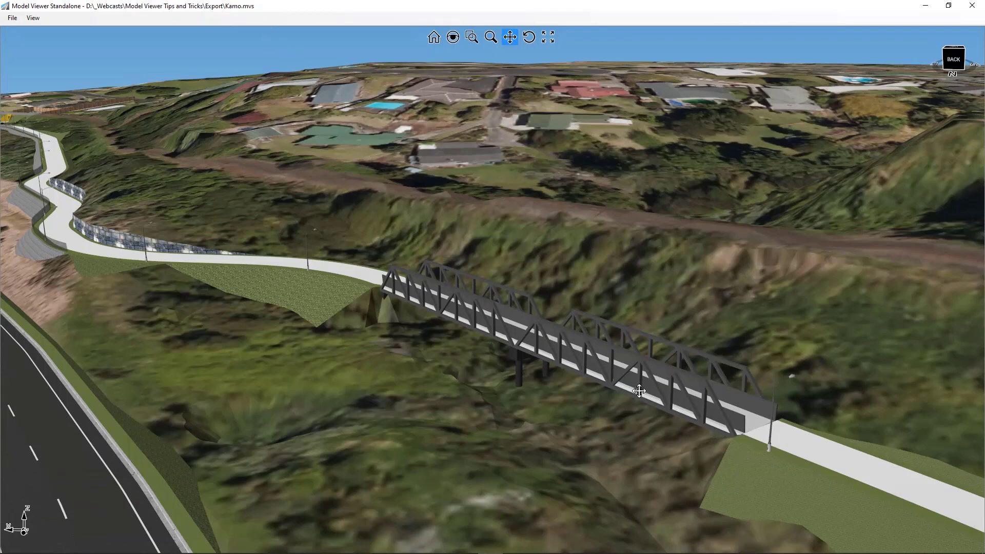
{"action": "scroll", "coordinate": [641, 392], "scroll_direction": "up", "scroll_amount": 5}
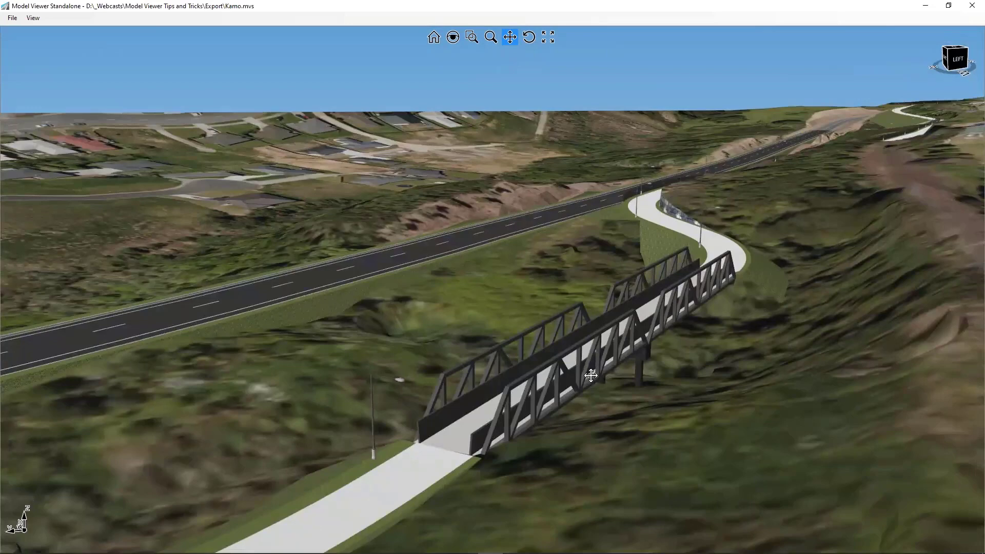
{"action": "scroll", "coordinate": [629, 374], "scroll_direction": "up", "scroll_amount": 2}
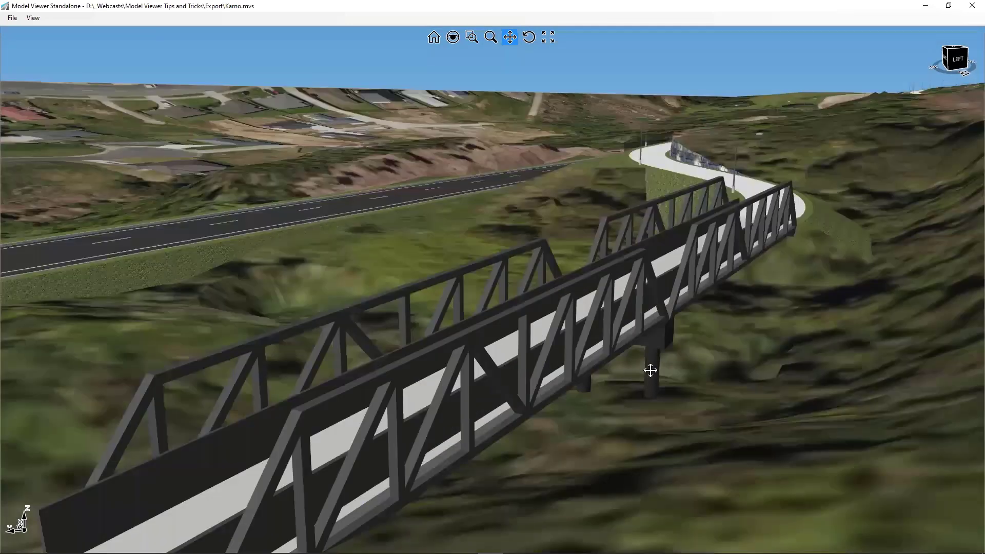
{"action": "scroll", "coordinate": [651, 377], "scroll_direction": "up", "scroll_amount": 2}
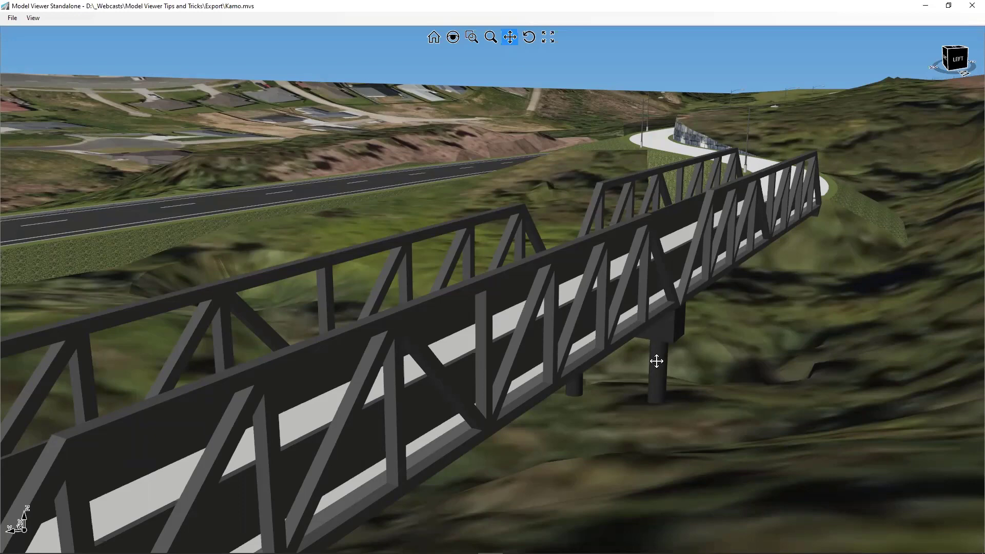
{"action": "scroll", "coordinate": [657, 361], "scroll_direction": "down", "scroll_amount": 5}
Shrink the Standalone window, check the Material Group Editor in AutoCAD's Model Viewer, and return to Model Viewer Standalone
{"action": "left_click_drag", "start_coordinate": [431, 6], "coordinate": [649, 156]}
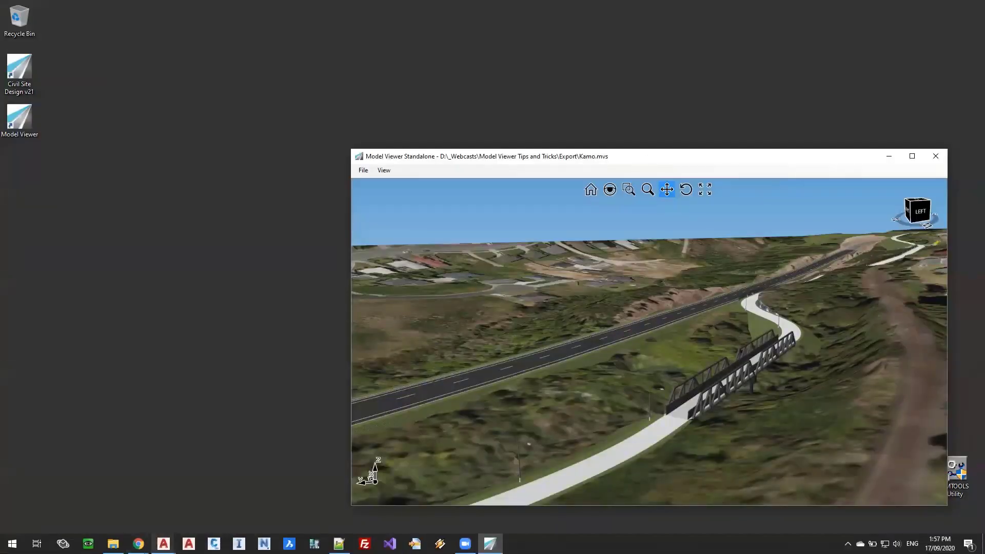
{"action": "mouse_move", "coordinate": [163, 544]}
{"action": "left_click", "coordinate": [107, 500]}
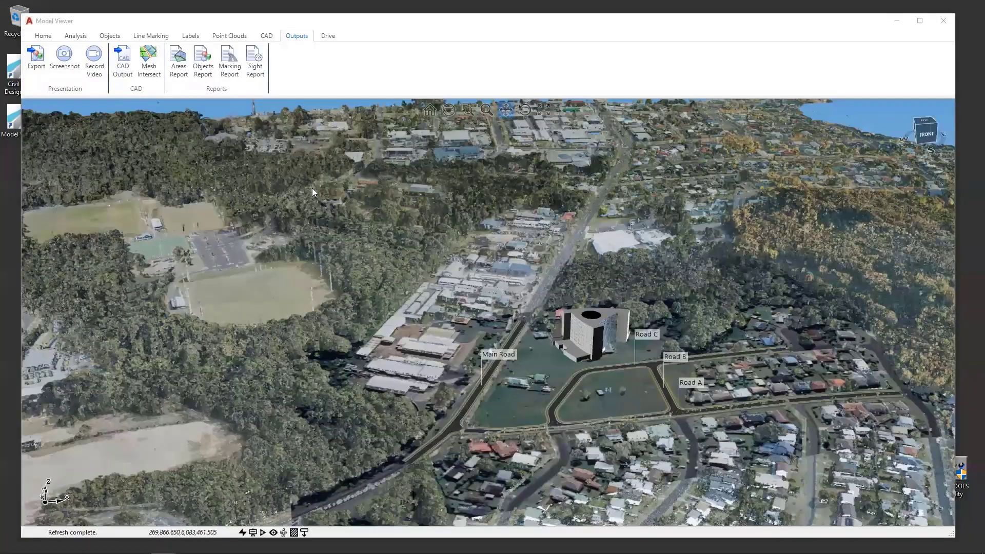
{"action": "left_click", "coordinate": [43, 35]}
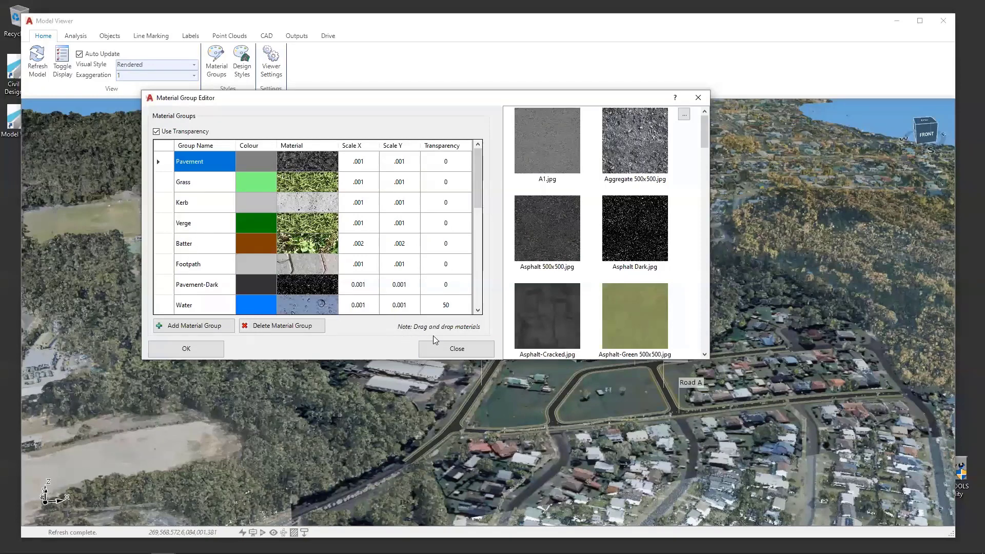
{"action": "key", "text": "Escape"}
{"action": "left_click", "coordinate": [897, 22]}
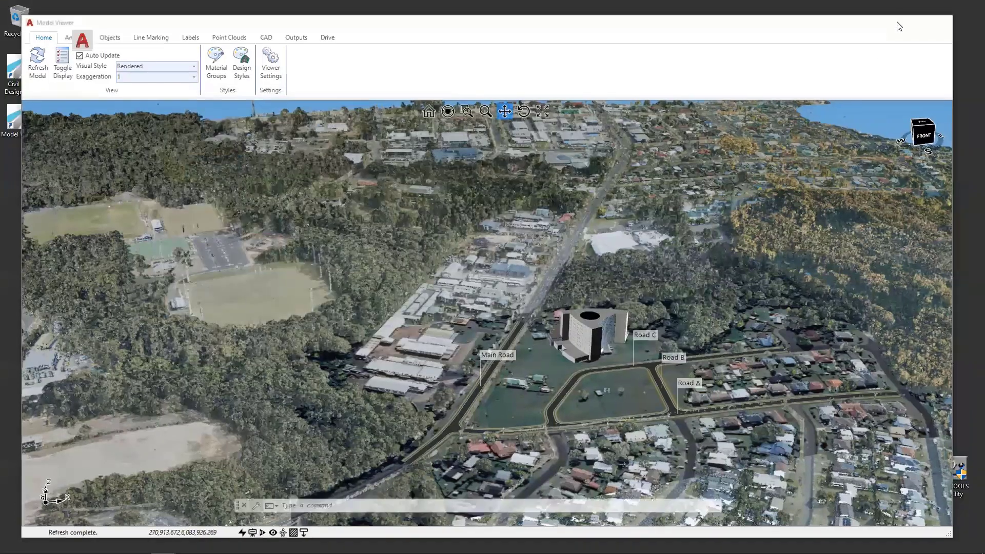
{"action": "left_click", "coordinate": [906, 170]}
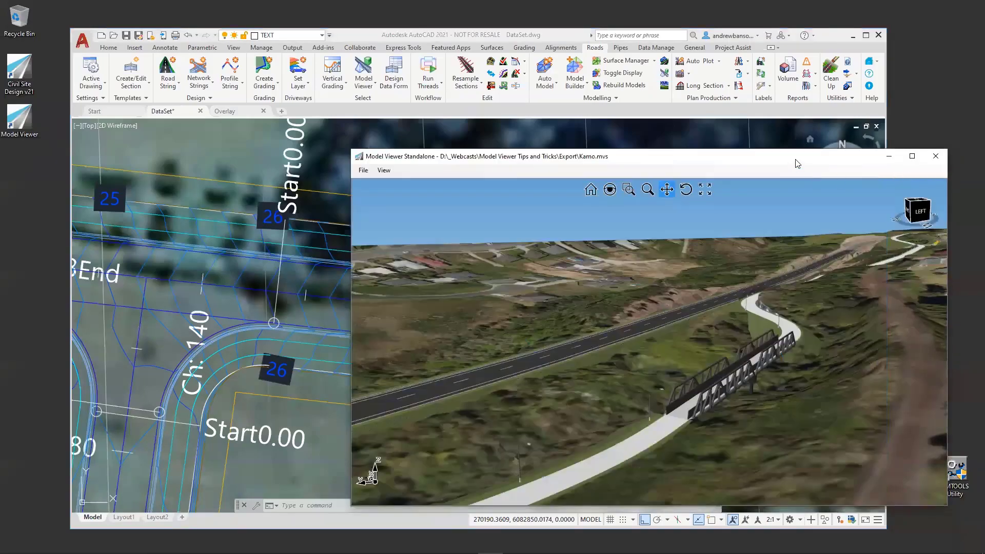
Maximise the Model Viewer Standalone window and view the truss bridge and the whole path corridor
{"action": "double_click", "coordinate": [797, 163]}
{"action": "middle_click_drag", "start_coordinate": [590, 339], "coordinate": [615, 358]}
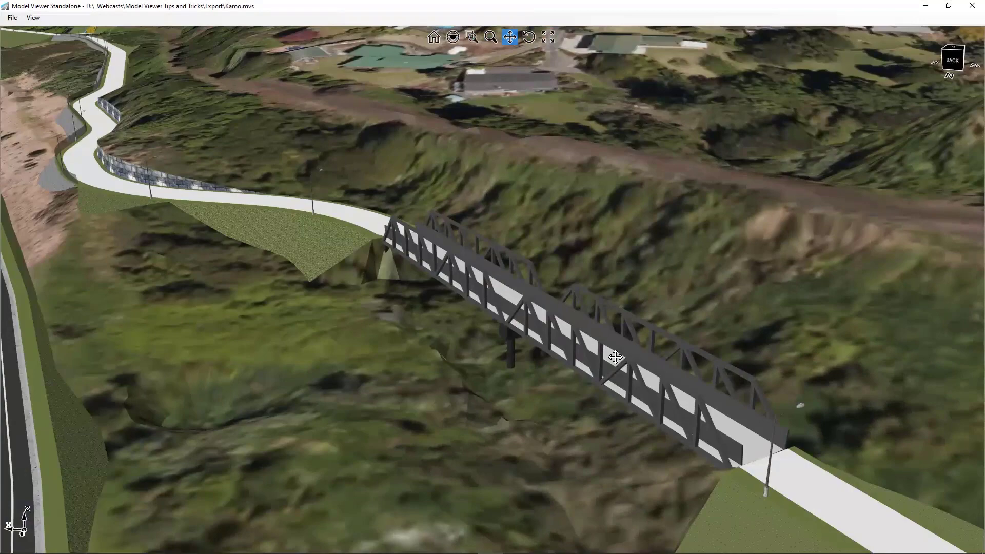
{"action": "scroll", "coordinate": [616, 357], "scroll_direction": "down", "scroll_amount": 3}
{"action": "scroll", "coordinate": [544, 352], "scroll_direction": "down", "scroll_amount": 5}
{"action": "scroll", "coordinate": [544, 352], "scroll_direction": "down", "scroll_amount": 5}
{"action": "left_click_drag", "start_coordinate": [236, 197], "coordinate": [340, 262]}
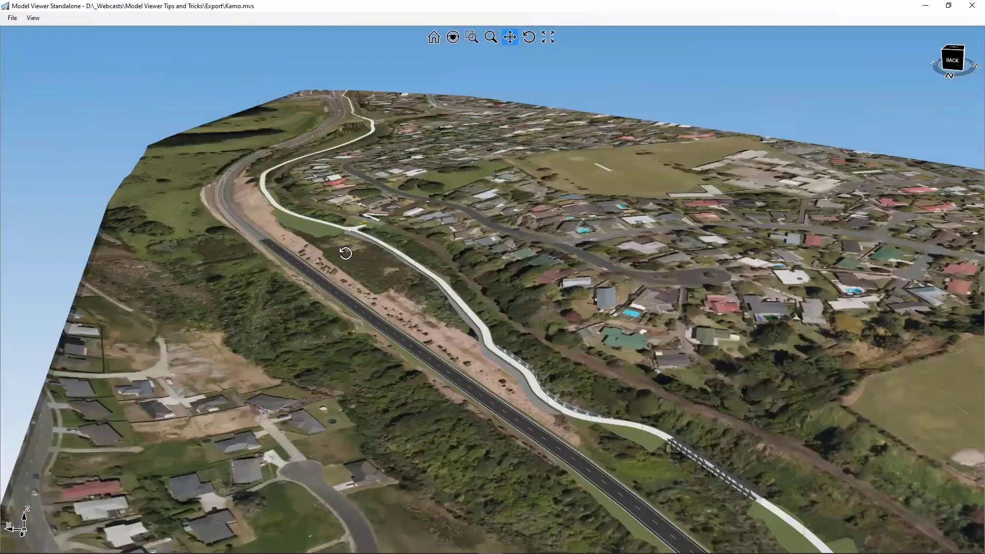
Examine the yellow underpass up close, and view the path and highway along the corridor from several directions
{"action": "middle_click_drag", "start_coordinate": [344, 253], "coordinate": [236, 223]}
{"action": "scroll", "coordinate": [359, 285], "scroll_direction": "up", "scroll_amount": 10}
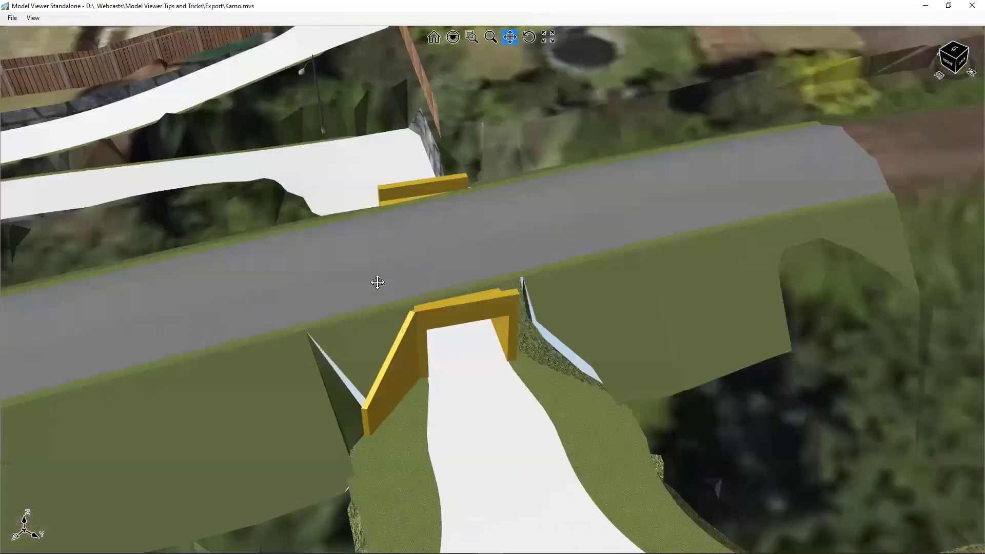
{"action": "middle_click_drag", "start_coordinate": [378, 282], "coordinate": [353, 253]}
{"action": "scroll", "coordinate": [400, 290], "scroll_direction": "down", "scroll_amount": 4}
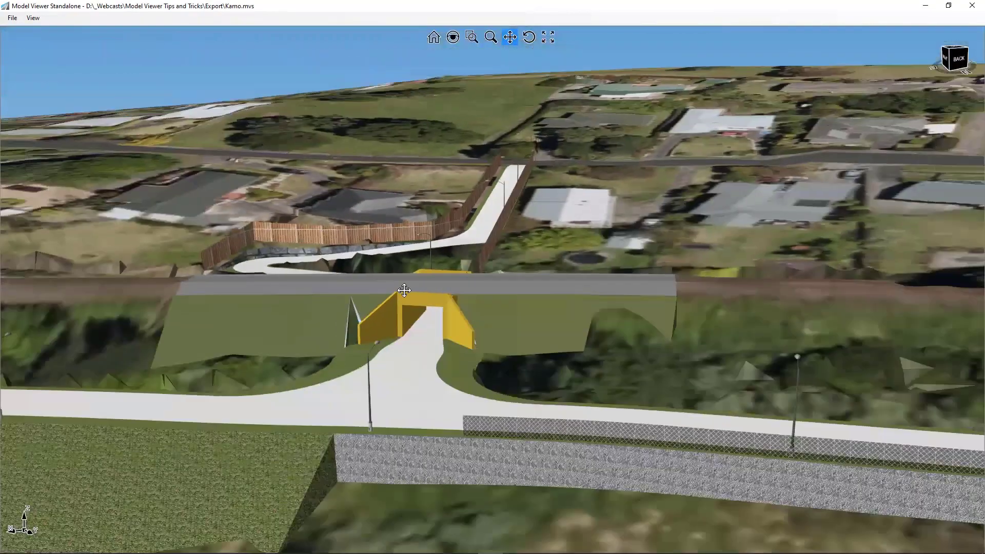
{"action": "middle_click_drag", "start_coordinate": [432, 371], "coordinate": [520, 336]}
{"action": "scroll", "coordinate": [601, 365], "scroll_direction": "up", "scroll_amount": 6}
{"action": "scroll", "coordinate": [589, 343], "scroll_direction": "up", "scroll_amount": 5}
{"action": "scroll", "coordinate": [585, 341], "scroll_direction": "down", "scroll_amount": 8}
{"action": "scroll", "coordinate": [534, 345], "scroll_direction": "down", "scroll_amount": 5}
{"action": "middle_click_drag", "start_coordinate": [388, 346], "coordinate": [537, 331]}
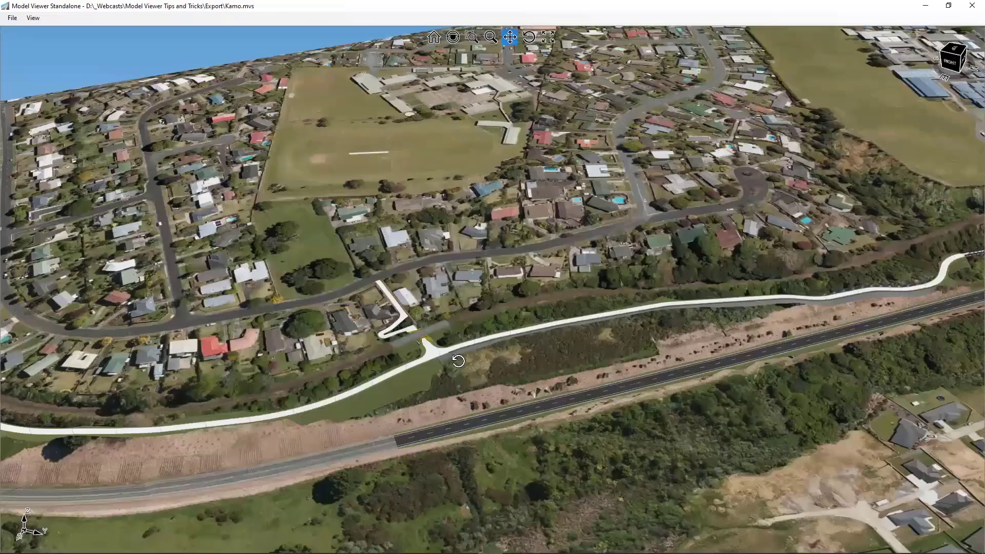
{"action": "left_click_drag", "start_coordinate": [459, 360], "coordinate": [724, 491]}
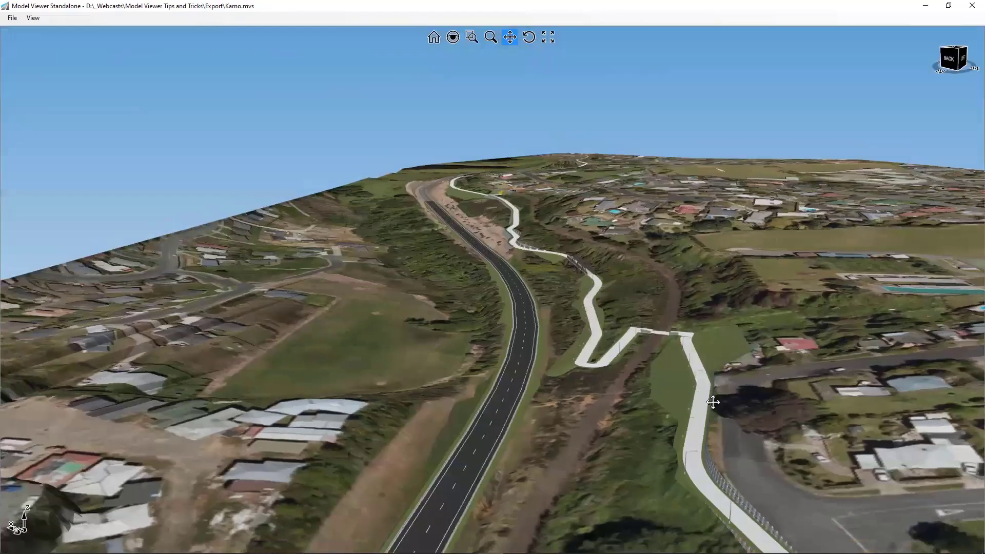
{"action": "left_click_drag", "start_coordinate": [468, 340], "coordinate": [487, 335]}
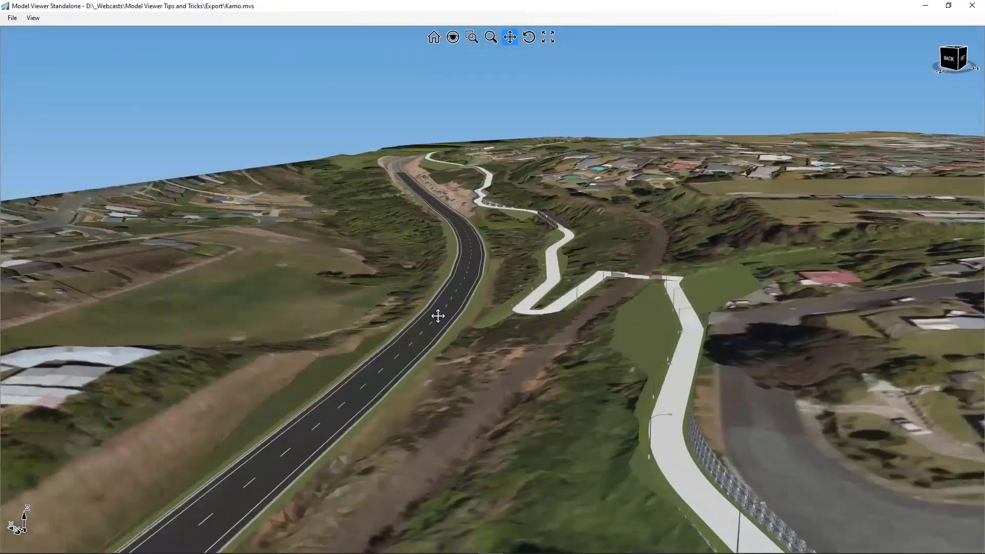
{"action": "left_click_drag", "start_coordinate": [439, 314], "coordinate": [514, 360]}
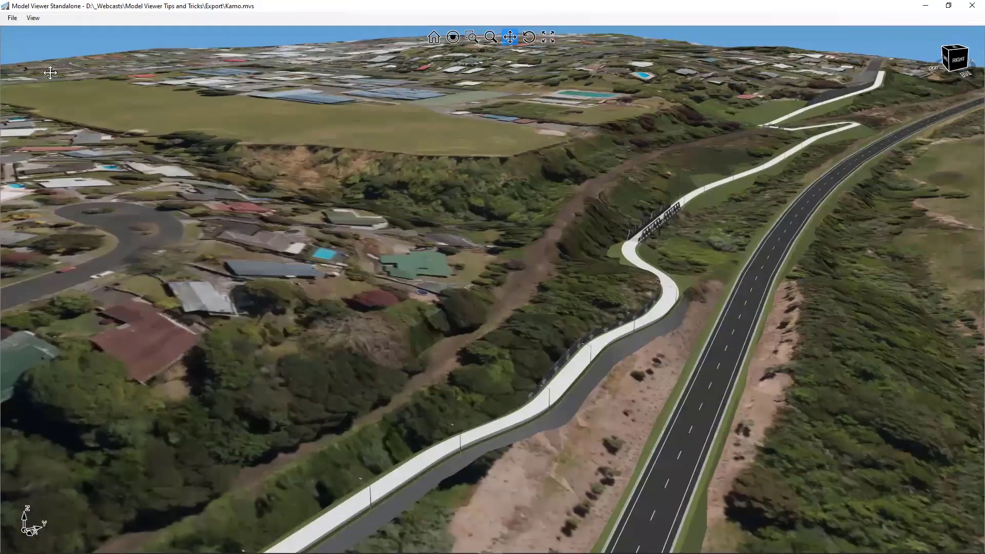
Open CAD with XSect.mvs from the Export folder
{"action": "left_click", "coordinate": [14, 19]}
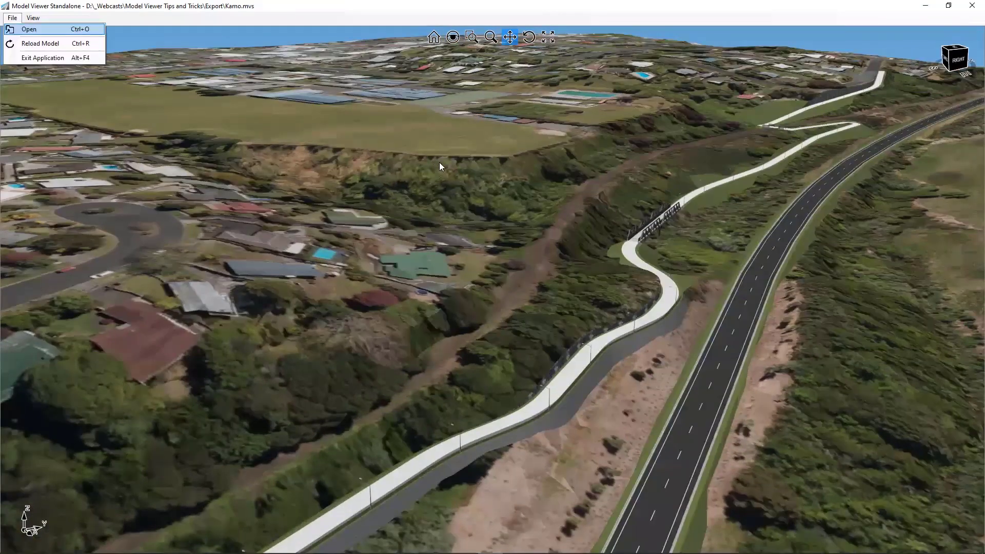
{"action": "left_click", "coordinate": [29, 27]}
{"action": "left_click", "coordinate": [422, 236]}
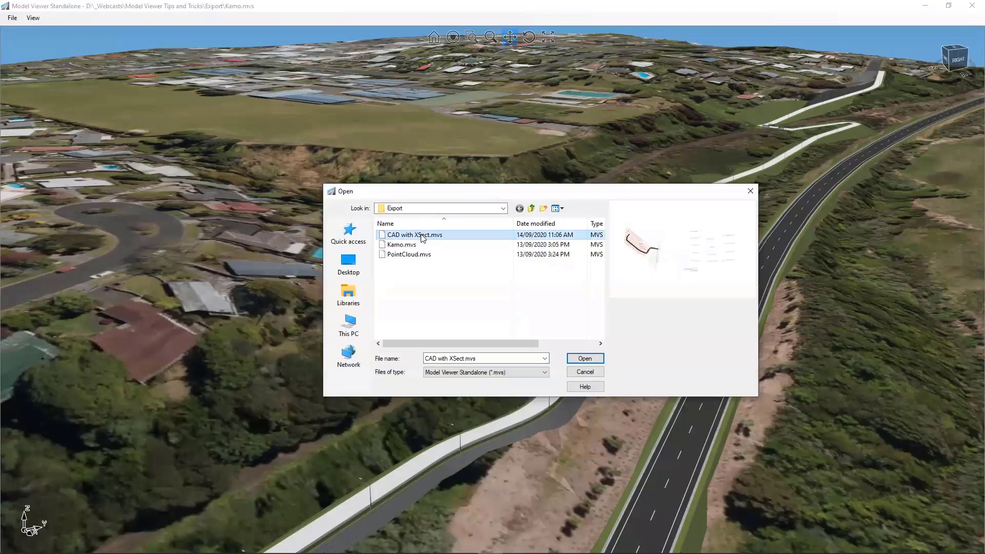
{"action": "left_click", "coordinate": [580, 357]}
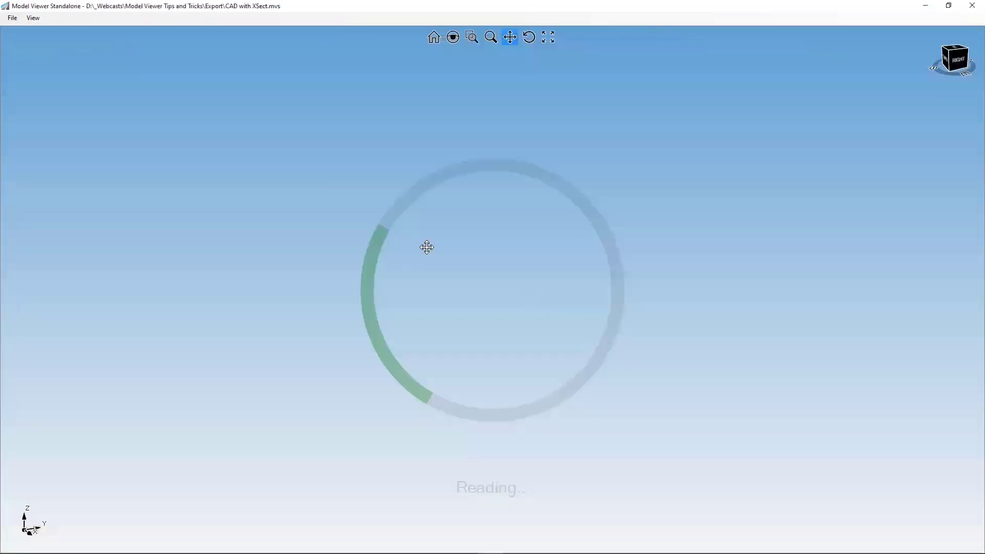
Set the view background to black
{"action": "left_click", "coordinate": [34, 19]}
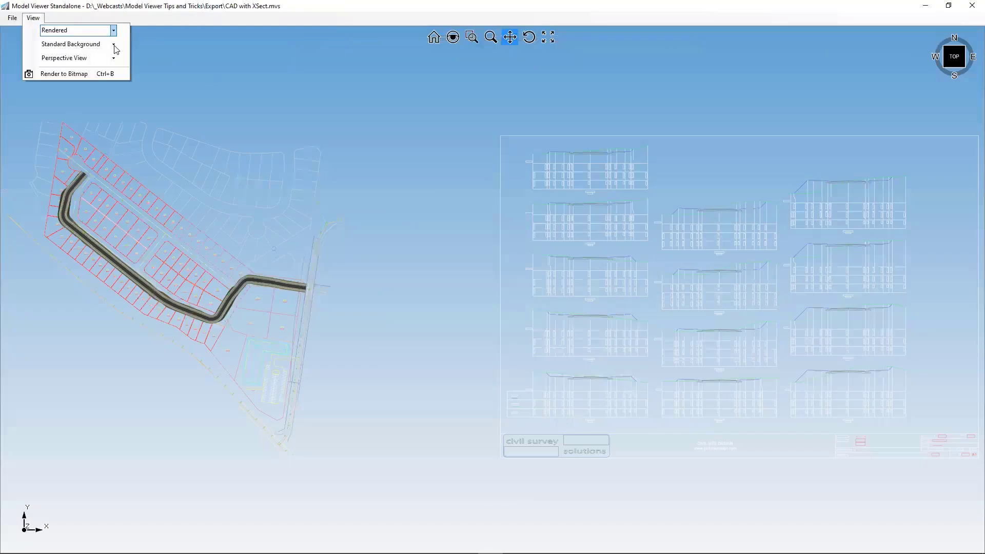
{"action": "left_click", "coordinate": [114, 44]}
{"action": "left_click", "coordinate": [66, 63]}
Examine the Road 1 cross sections on the sheet beside the subdivision plan
{"action": "mouse_move", "coordinate": [489, 256]}
{"action": "left_mouse_down"}
{"action": "mouse_move", "coordinate": [484, 270]}
{"action": "mouse_move", "coordinate": [507, 285]}
{"action": "left_mouse_up"}
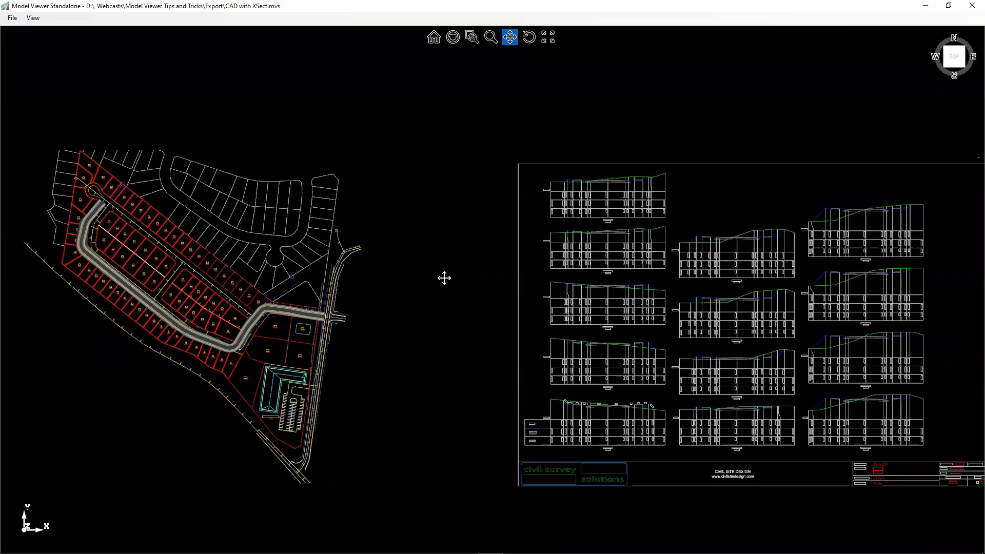
{"action": "left_click_drag", "start_coordinate": [507, 304], "coordinate": [451, 303]}
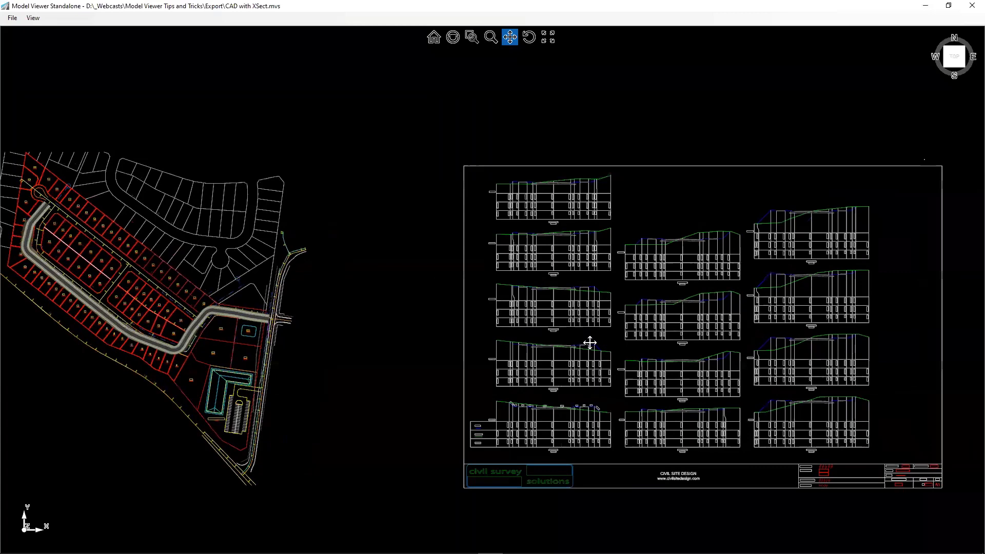
{"action": "scroll", "coordinate": [590, 342], "scroll_direction": "up", "scroll_amount": 5}
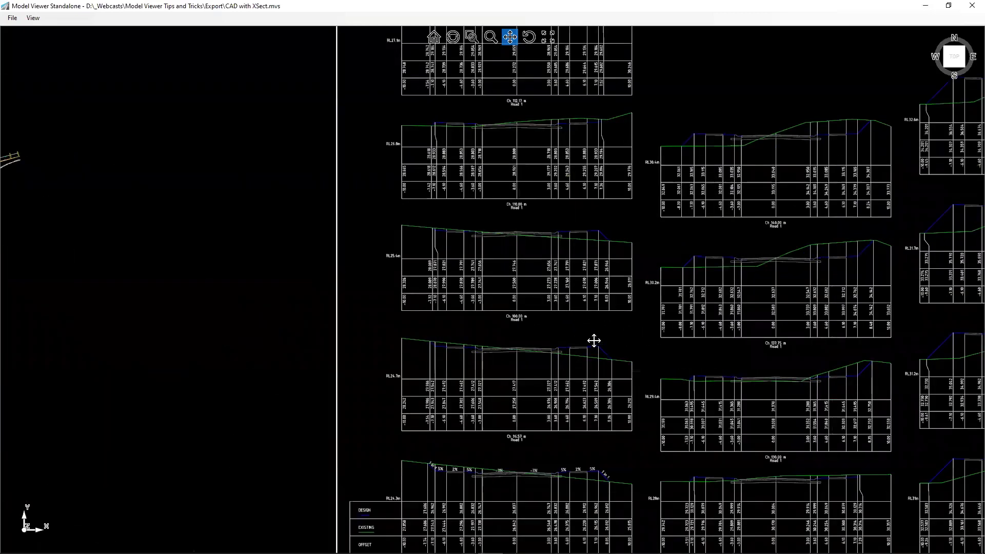
Examine the Road 1 cross sections from Ch 96.57 to Ch 112.17 on the sheet up close
{"action": "mouse_move", "coordinate": [593, 341]}
{"action": "left_mouse_down"}
{"action": "mouse_move", "coordinate": [495, 314]}
{"action": "mouse_move", "coordinate": [484, 343]}
{"action": "mouse_move", "coordinate": [494, 424]}
{"action": "left_mouse_up"}
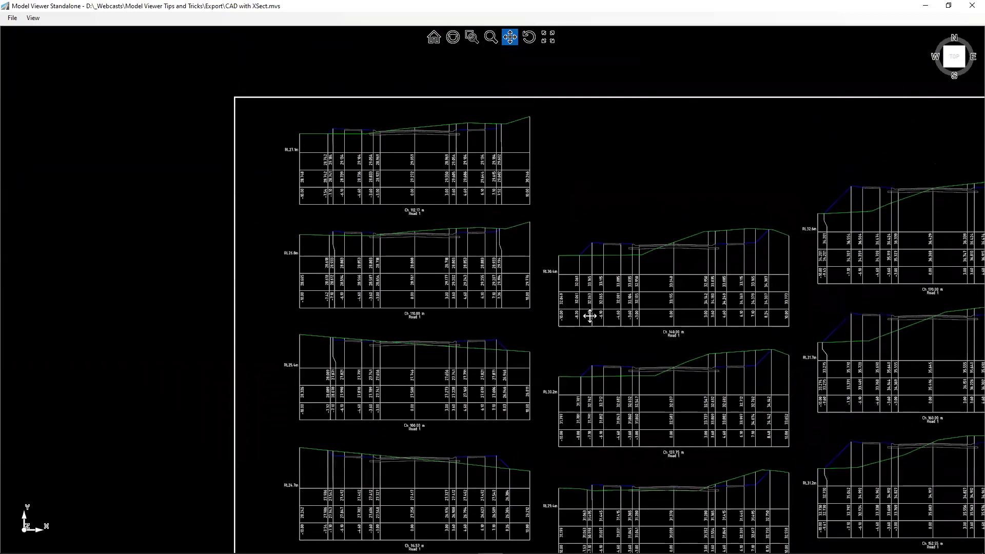
{"action": "scroll", "coordinate": [409, 236], "scroll_direction": "up", "scroll_amount": 3}
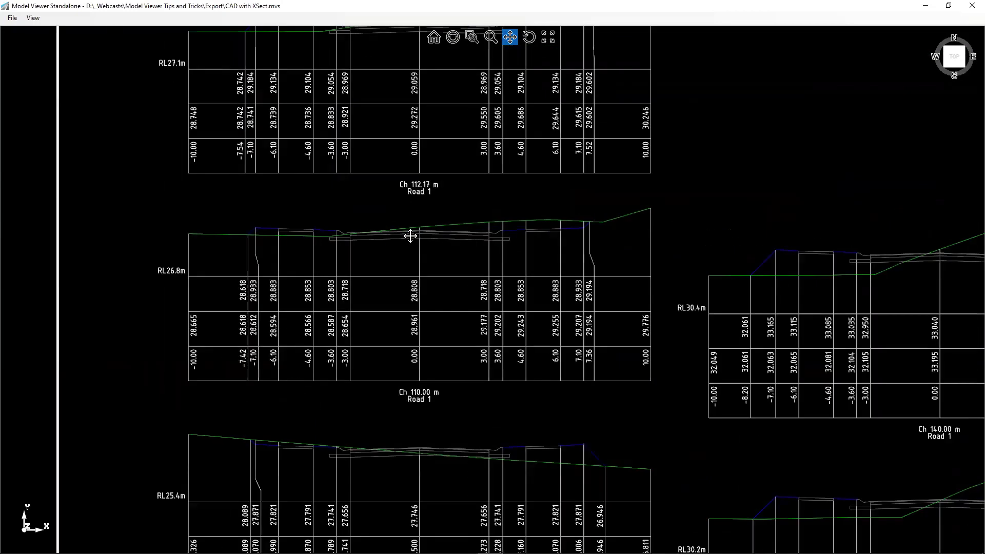
{"action": "scroll", "coordinate": [415, 251], "scroll_direction": "down", "scroll_amount": 2}
{"action": "mouse_move", "coordinate": [457, 305]}
{"action": "left_mouse_down"}
{"action": "mouse_move", "coordinate": [519, 192]}
{"action": "mouse_move", "coordinate": [542, 181]}
{"action": "left_mouse_up"}
{"action": "scroll", "coordinate": [508, 299], "scroll_direction": "up", "scroll_amount": 3}
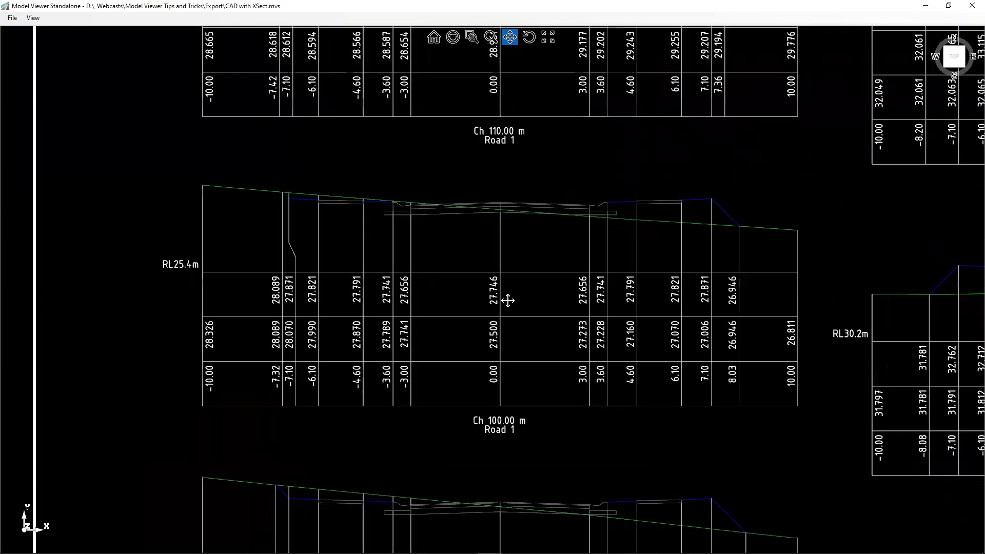
{"action": "scroll", "coordinate": [508, 299], "scroll_direction": "down", "scroll_amount": 5}
{"action": "scroll", "coordinate": [536, 334], "scroll_direction": "down", "scroll_amount": 2}
{"action": "scroll", "coordinate": [513, 337], "scroll_direction": "up", "scroll_amount": 3}
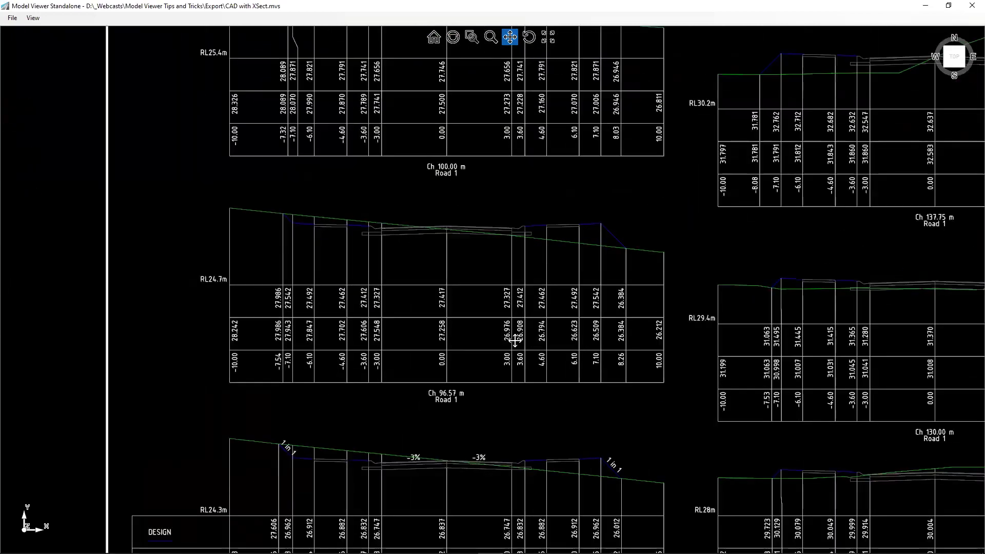
{"action": "scroll", "coordinate": [512, 340], "scroll_direction": "down", "scroll_amount": 6}
Return to the subdivision plan and set the view projection to Perspective View
{"action": "left_click_drag", "start_coordinate": [557, 353], "coordinate": [608, 359]}
{"action": "scroll", "coordinate": [364, 292], "scroll_direction": "up", "scroll_amount": 3}
{"action": "scroll", "coordinate": [402, 321], "scroll_direction": "up", "scroll_amount": 1}
{"action": "left_click_drag", "start_coordinate": [403, 321], "coordinate": [446, 352]}
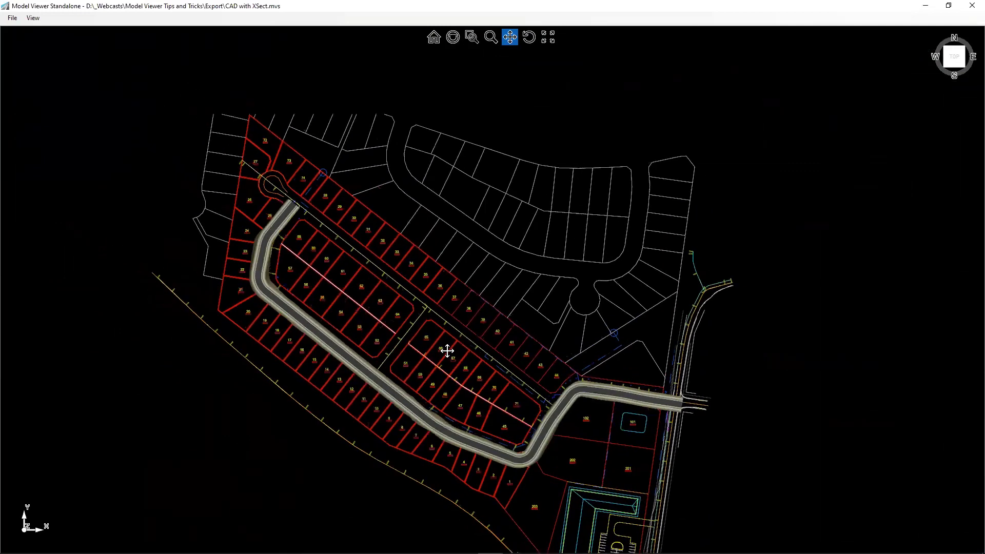
{"action": "scroll", "coordinate": [447, 351], "scroll_direction": "up", "scroll_amount": 1}
{"action": "left_click", "coordinate": [33, 18]}
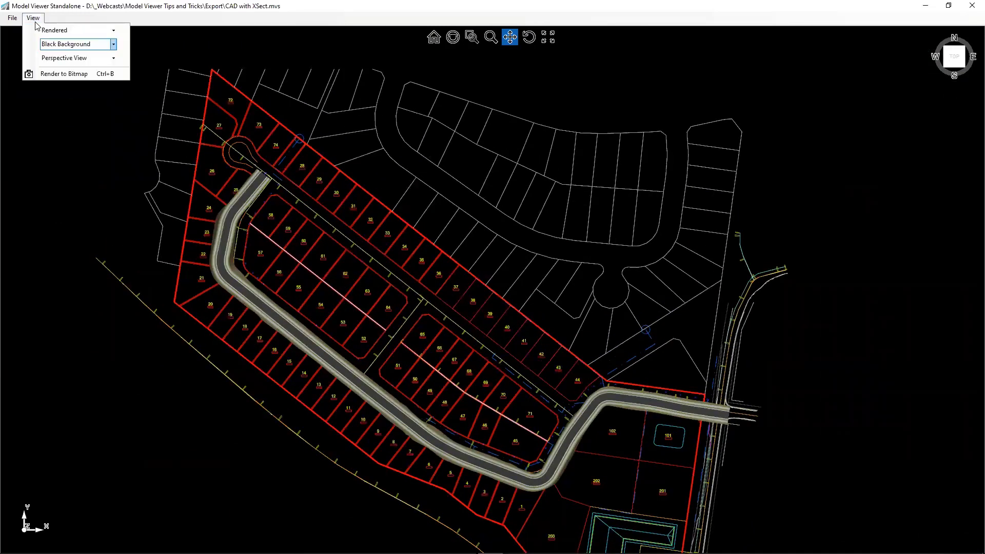
{"action": "left_click", "coordinate": [113, 58]}
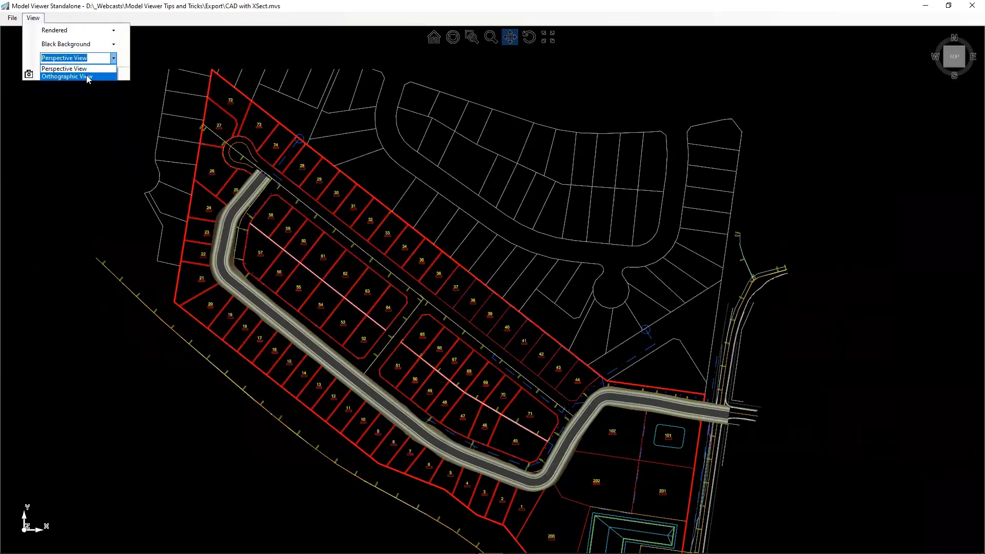
{"action": "left_click", "coordinate": [72, 68]}
Examine the lot numbers, lot areas and road bends of the subdivision in plan at several zoom levels
{"action": "mouse_move", "coordinate": [220, 234]}
{"action": "left_mouse_down"}
{"action": "mouse_move", "coordinate": [321, 288]}
{"action": "mouse_move", "coordinate": [227, 224]}
{"action": "mouse_move", "coordinate": [290, 225]}
{"action": "left_mouse_up"}
{"action": "scroll", "coordinate": [290, 224], "scroll_direction": "up", "scroll_amount": 4}
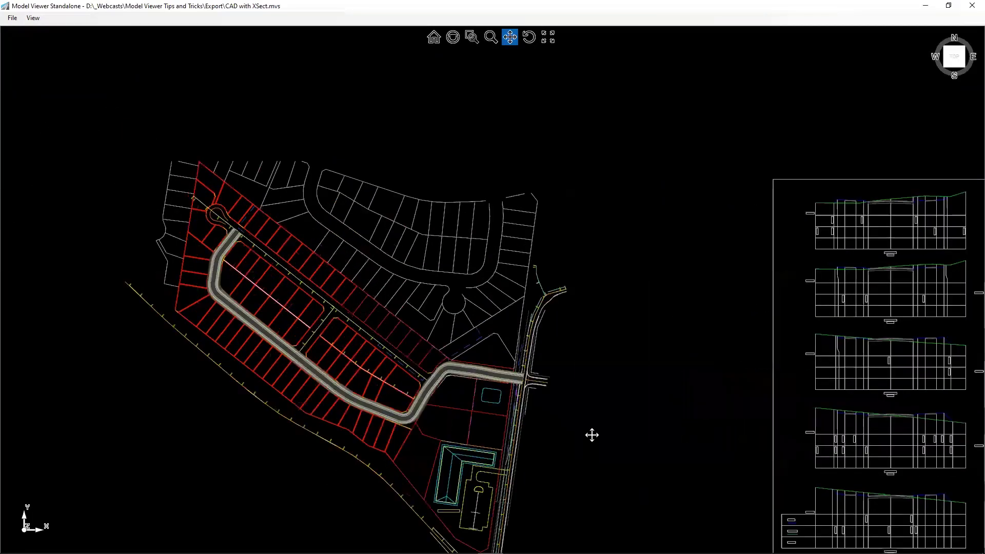
{"action": "scroll", "coordinate": [447, 349], "scroll_direction": "up", "scroll_amount": 6}
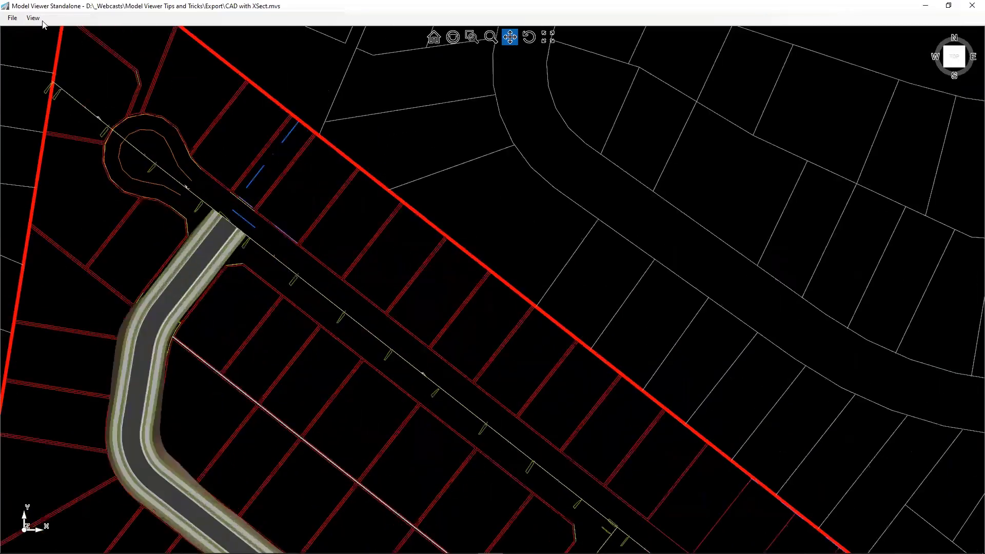
{"action": "scroll", "coordinate": [112, 57], "scroll_direction": "down", "scroll_amount": 4}
{"action": "scroll", "coordinate": [349, 238], "scroll_direction": "up", "scroll_amount": 4}
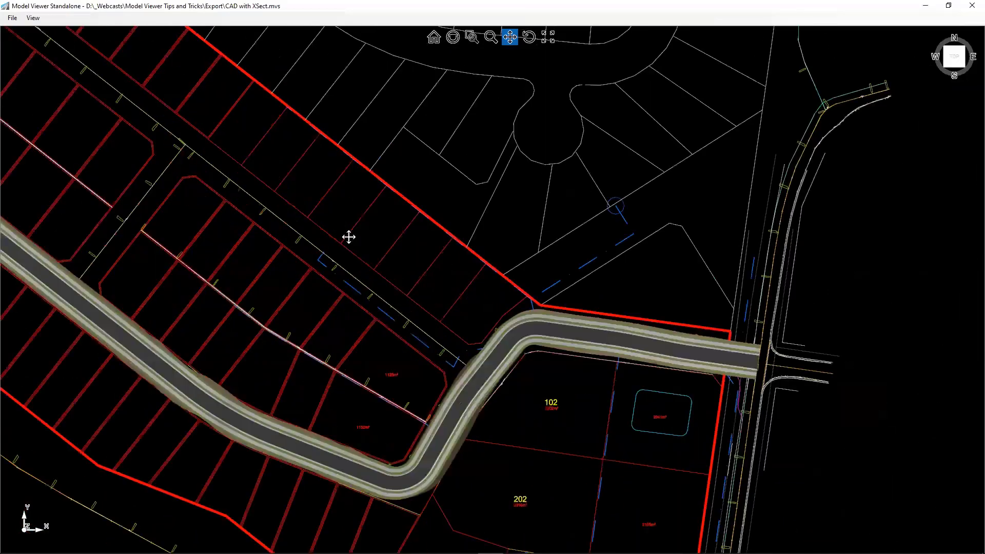
{"action": "scroll", "coordinate": [195, 275], "scroll_direction": "down", "scroll_amount": 2}
{"action": "scroll", "coordinate": [159, 228], "scroll_direction": "up", "scroll_amount": 2}
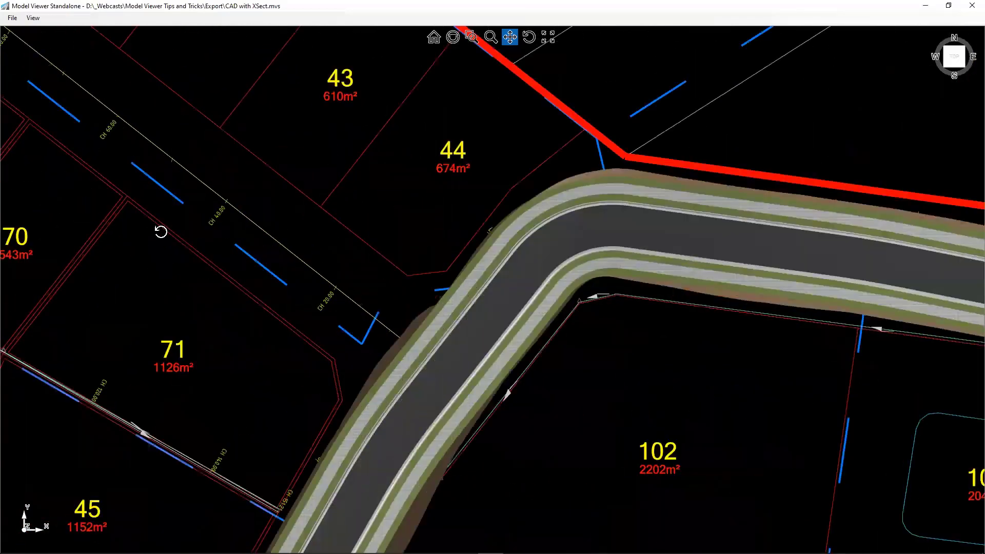
{"action": "scroll", "coordinate": [217, 310], "scroll_direction": "down", "scroll_amount": 4}
{"action": "scroll", "coordinate": [260, 324], "scroll_direction": "up", "scroll_amount": 2}
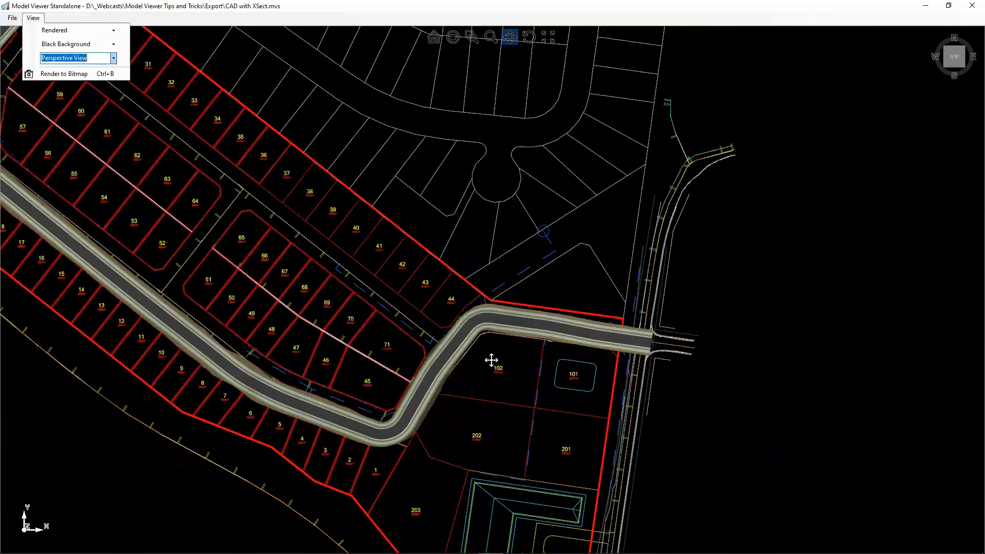
View the 3D road above the lots and the cross section sheet together from several oblique angles
{"action": "scroll", "coordinate": [545, 360], "scroll_direction": "down", "scroll_amount": 3}
{"action": "scroll", "coordinate": [562, 360], "scroll_direction": "down", "scroll_amount": 2}
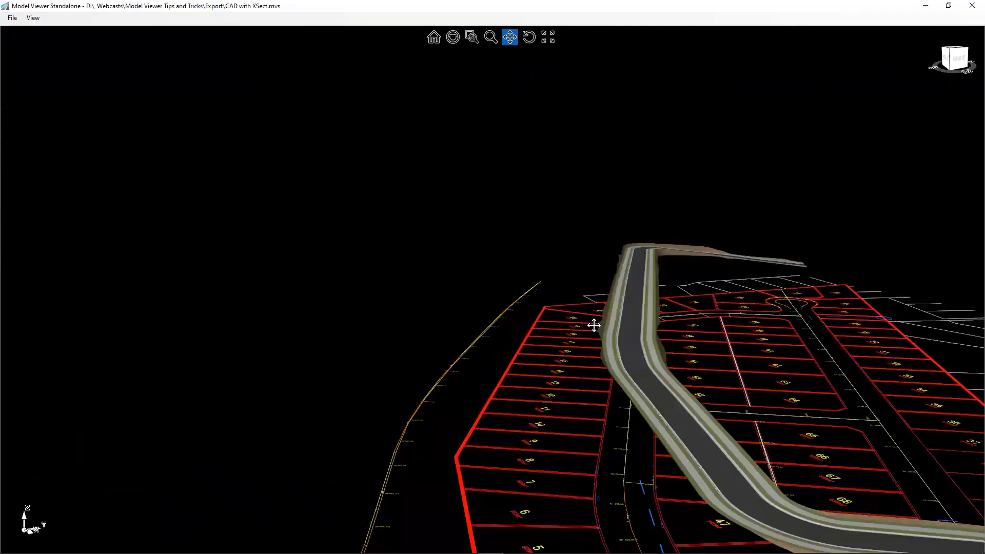
{"action": "scroll", "coordinate": [632, 334], "scroll_direction": "up", "scroll_amount": 3}
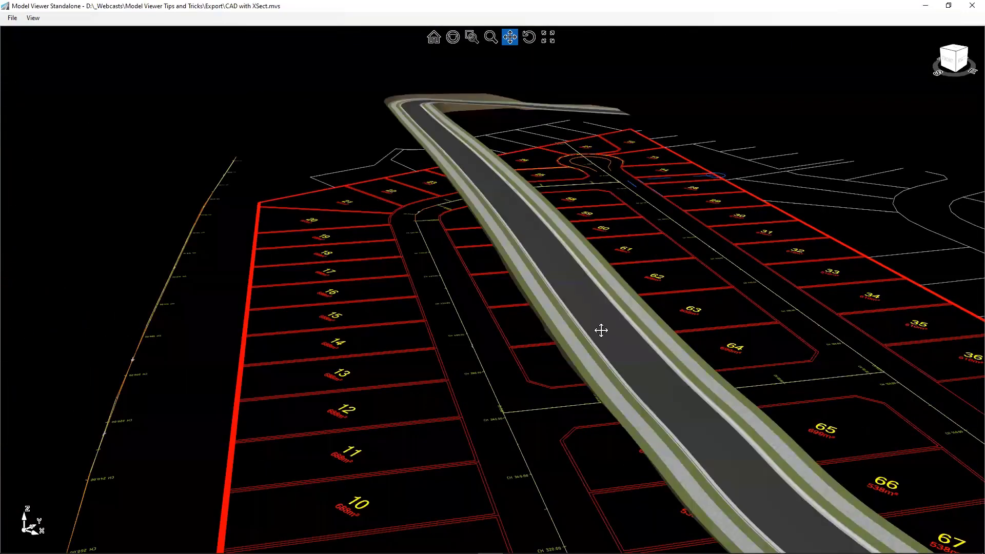
{"action": "scroll", "coordinate": [601, 330], "scroll_direction": "down", "scroll_amount": 3}
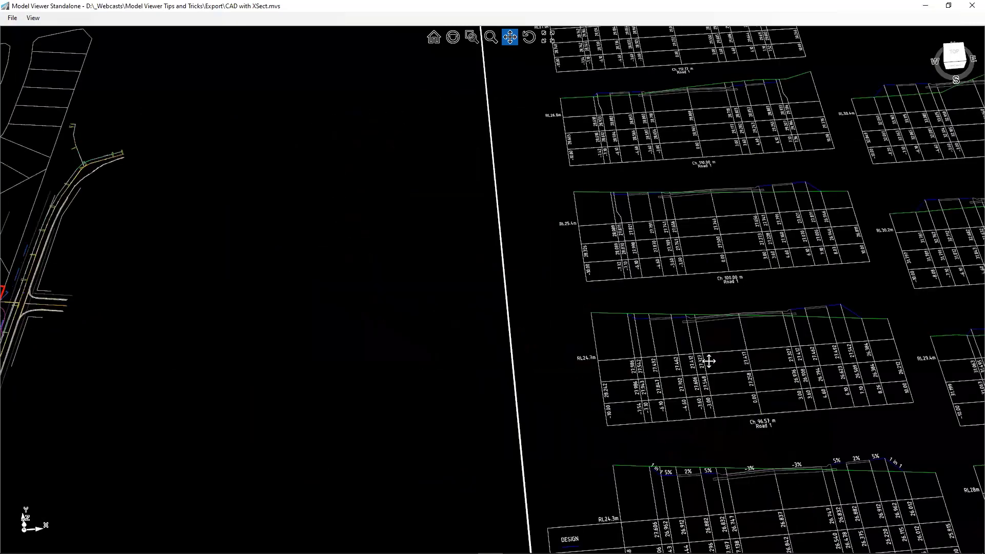
{"action": "scroll", "coordinate": [709, 362], "scroll_direction": "up", "scroll_amount": 2}
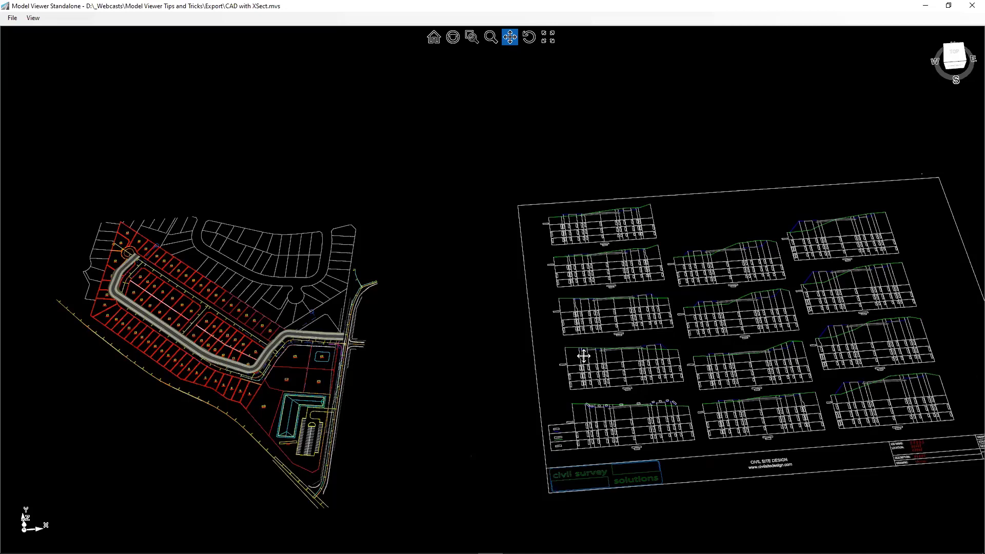
{"action": "middle_click_drag", "start_coordinate": [582, 354], "coordinate": [573, 338]}
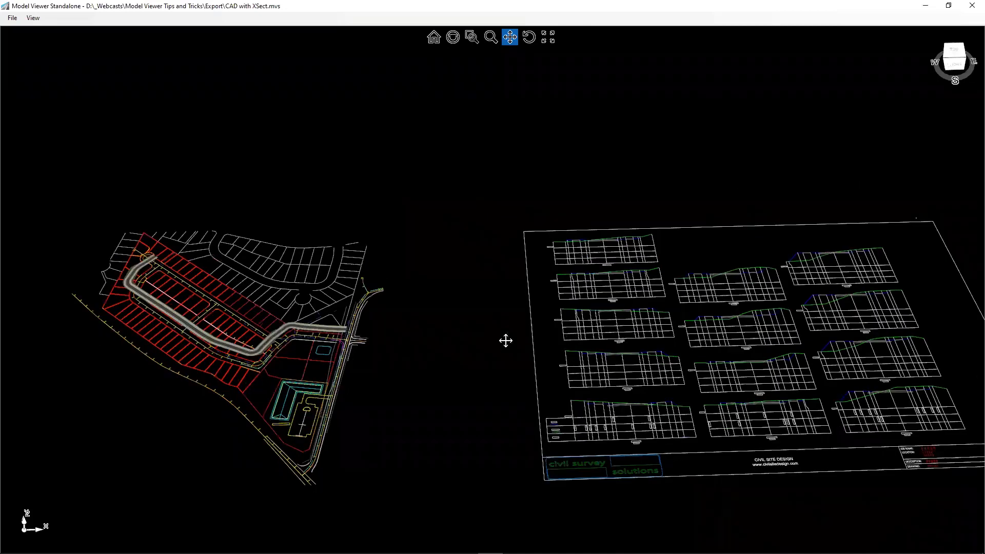
{"action": "scroll", "coordinate": [460, 346], "scroll_direction": "up", "scroll_amount": 3}
{"action": "middle_click_drag", "start_coordinate": [446, 332], "coordinate": [448, 334]}
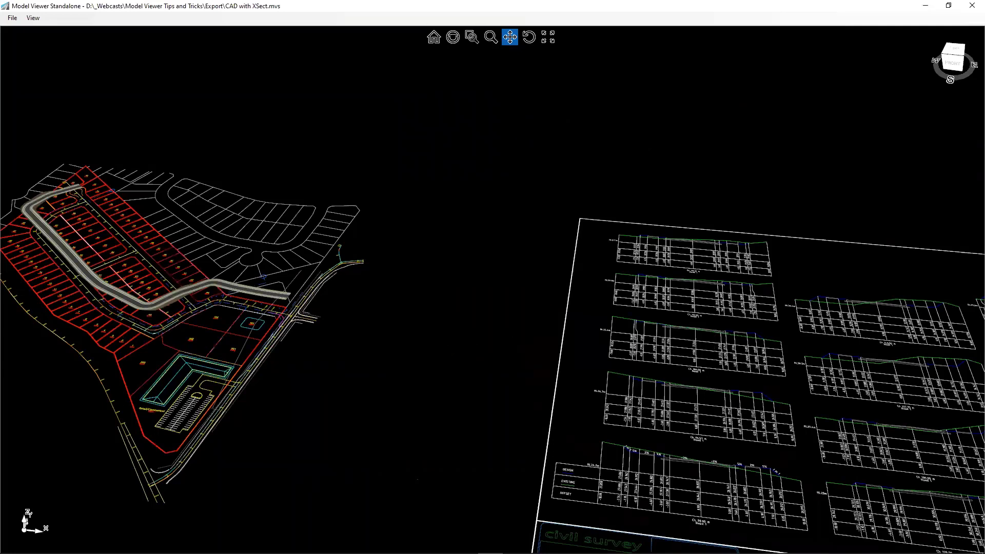
{"action": "key", "text": "alt+Tab"}
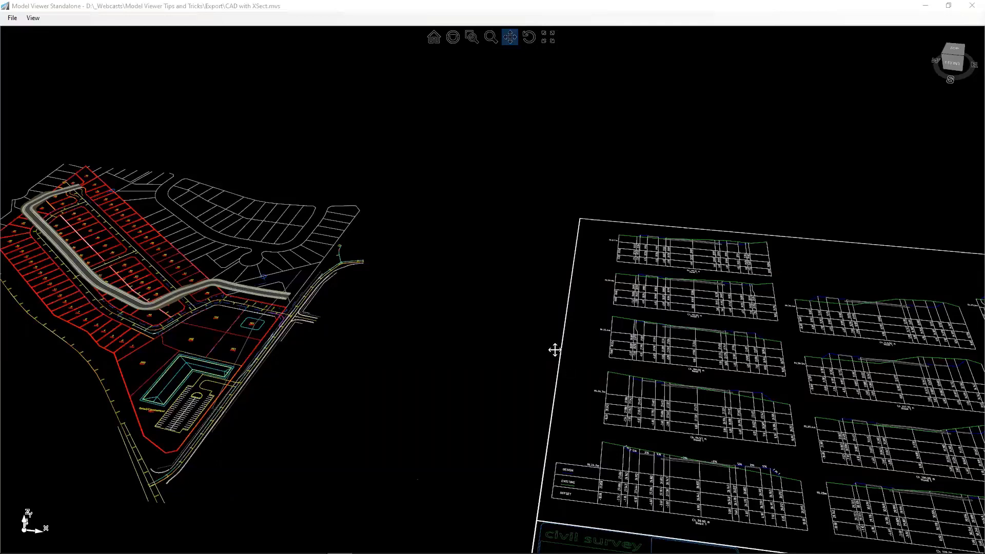
Return to the top view, and inspect the cross section sheet and the road over the lots in 3D
{"action": "left_click_drag", "start_coordinate": [554, 348], "coordinate": [502, 307]}
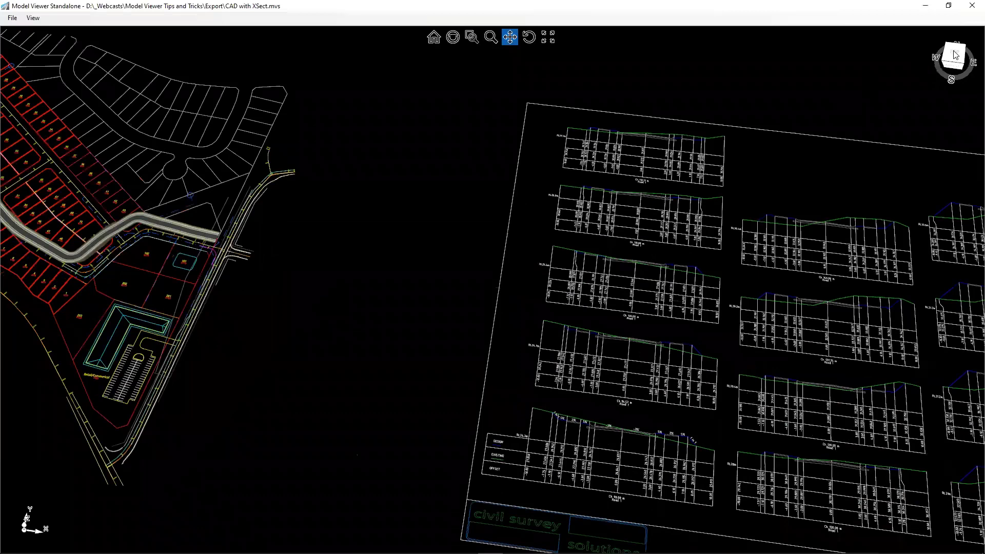
{"action": "left_click", "coordinate": [956, 55]}
{"action": "left_click_drag", "start_coordinate": [561, 210], "coordinate": [520, 227]}
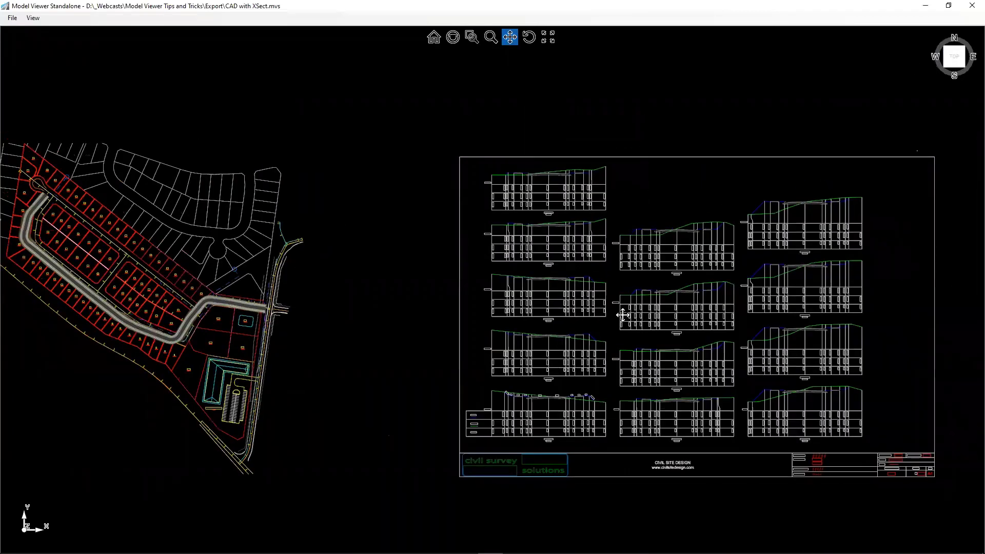
{"action": "scroll", "coordinate": [622, 315], "scroll_direction": "up", "scroll_amount": 2}
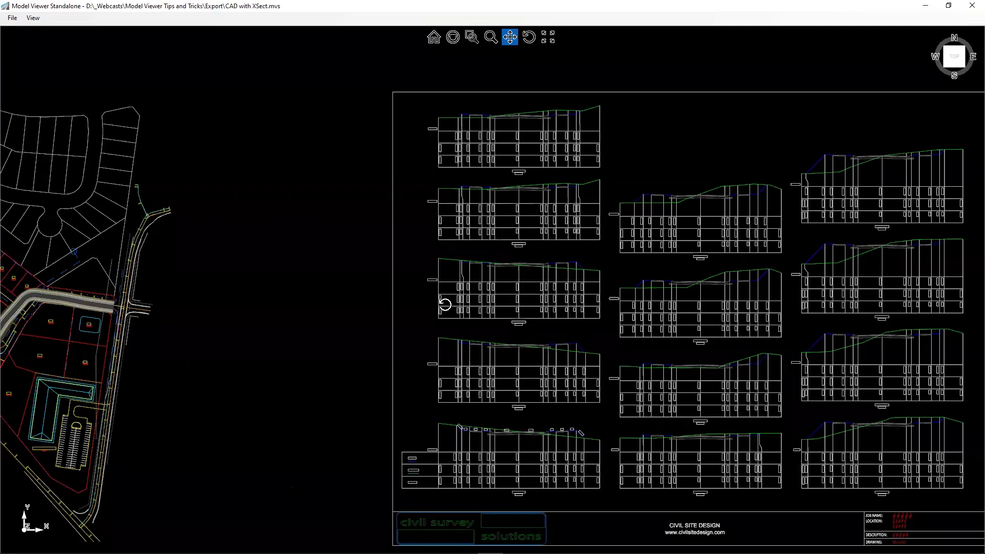
{"action": "middle_click_drag", "start_coordinate": [945, 211], "coordinate": [792, 236], "text": "shift"}
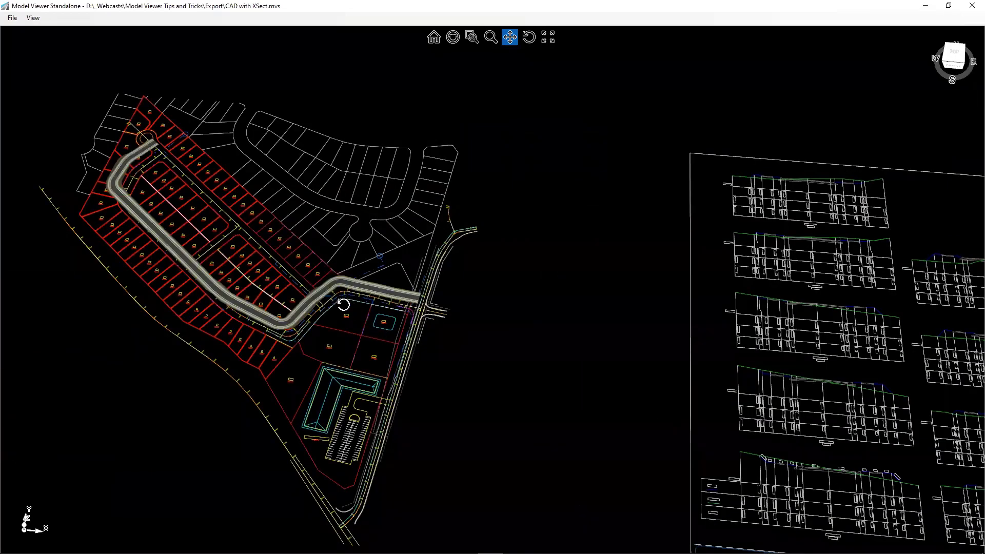
{"action": "middle_click_drag", "start_coordinate": [376, 289], "coordinate": [377, 288], "text": "shift"}
{"action": "scroll", "coordinate": [391, 306], "scroll_direction": "up", "scroll_amount": 3}
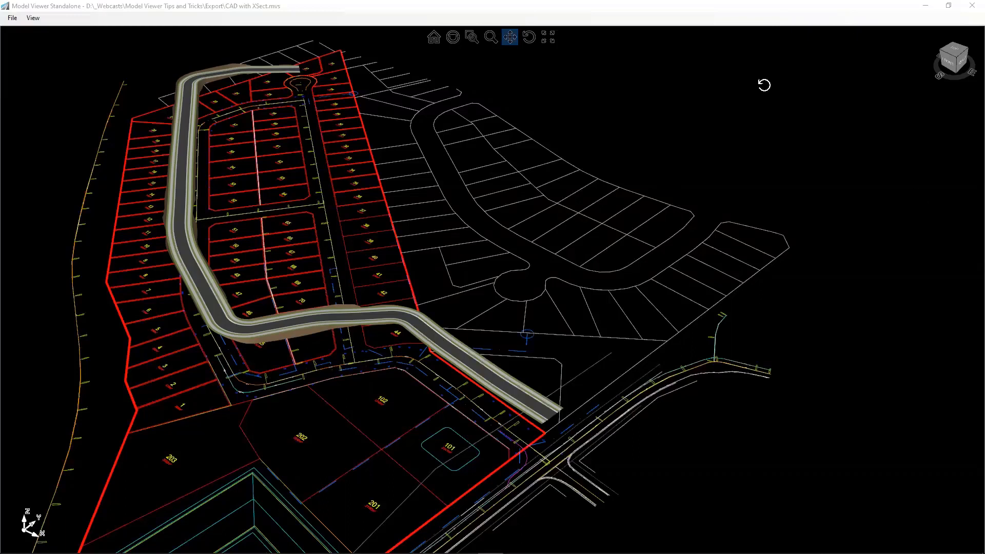
Restore the Model Viewer Standalone window to a smaller size and switch to the Model Viewer window of AutoCAD
{"action": "key", "text": "super+Down"}
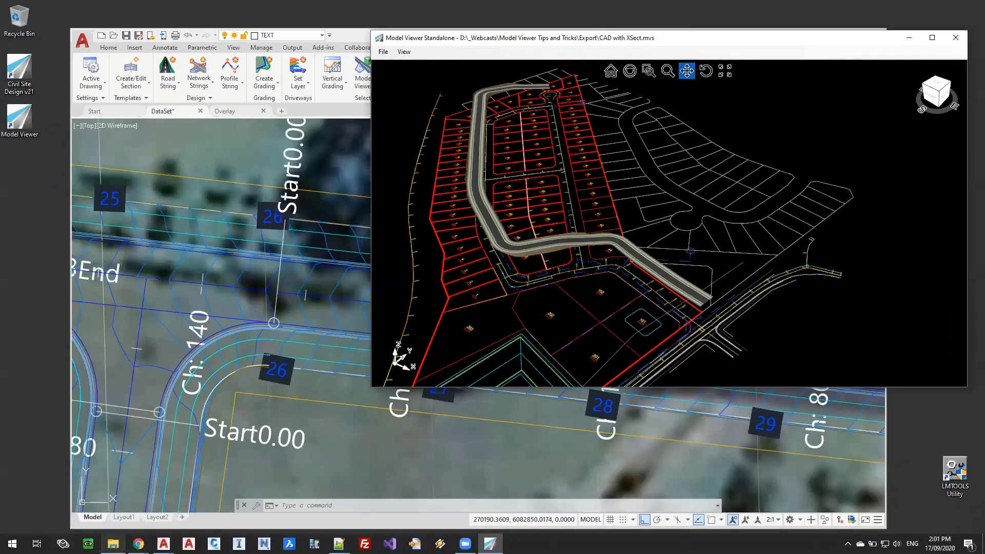
{"action": "mouse_move", "coordinate": [163, 543]}
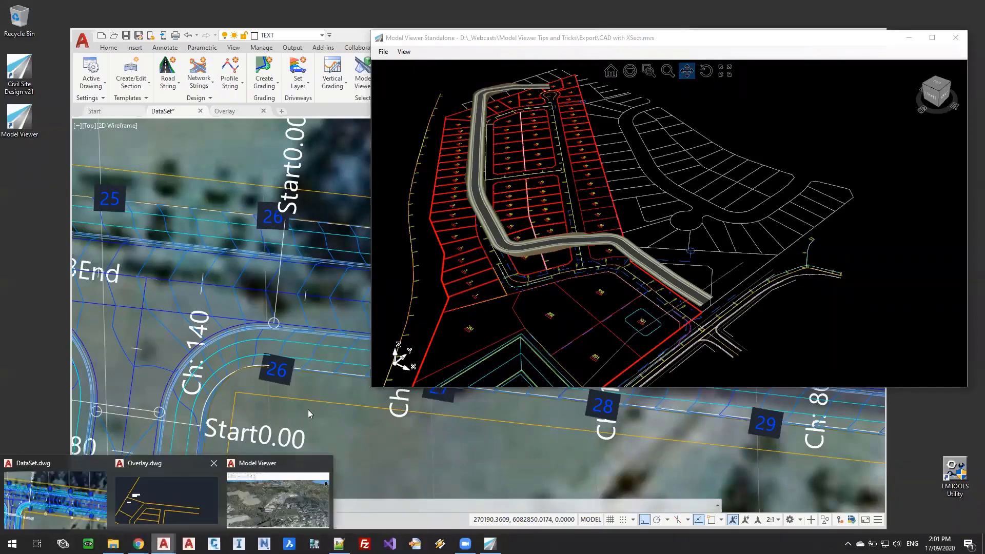
{"action": "left_click", "coordinate": [270, 505]}
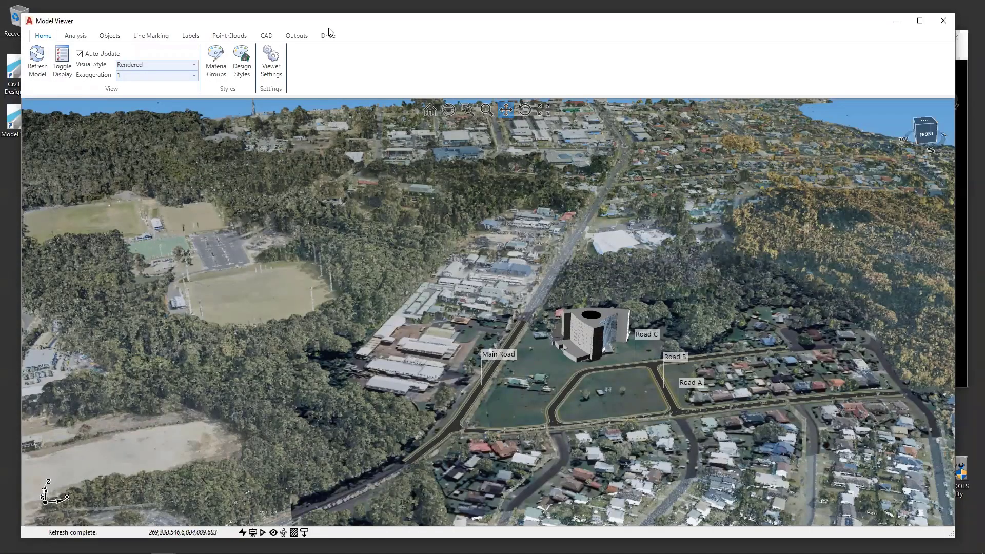
Export the 3D model to the Export folder as a CAD drawing named a1
{"action": "left_click", "coordinate": [297, 36]}
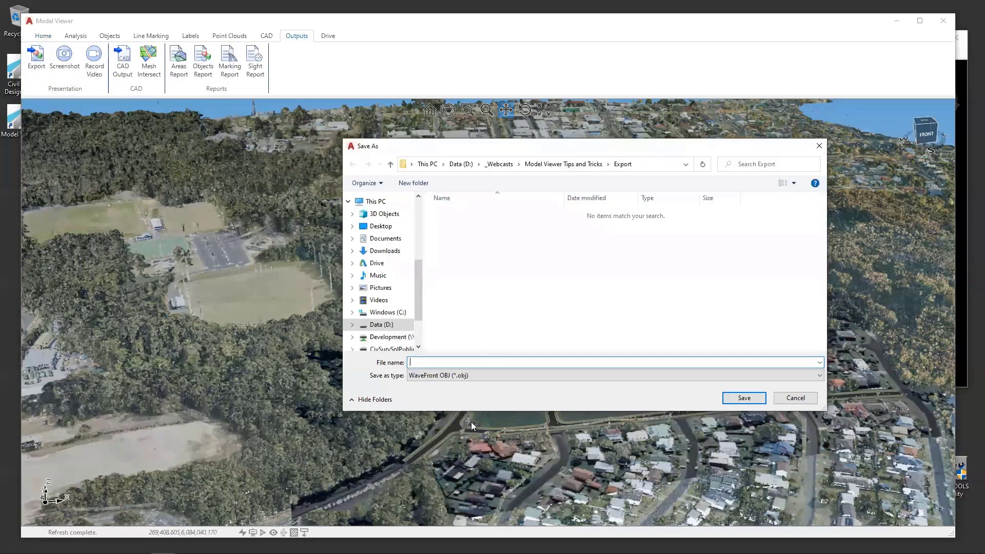
{"action": "left_click", "coordinate": [471, 375]}
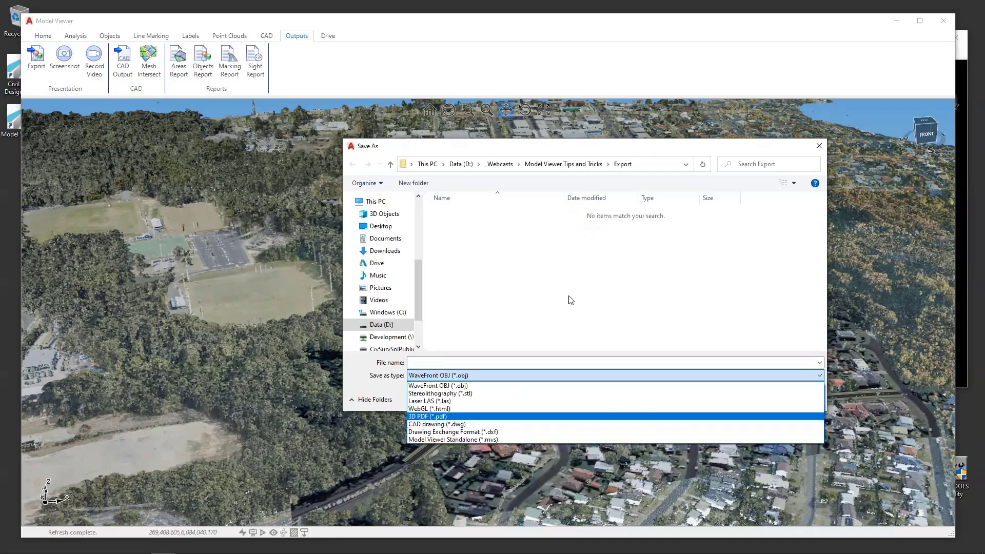
{"action": "left_click", "coordinate": [473, 355]}
{"action": "left_click", "coordinate": [471, 362]}
{"action": "type", "text": "a1"}
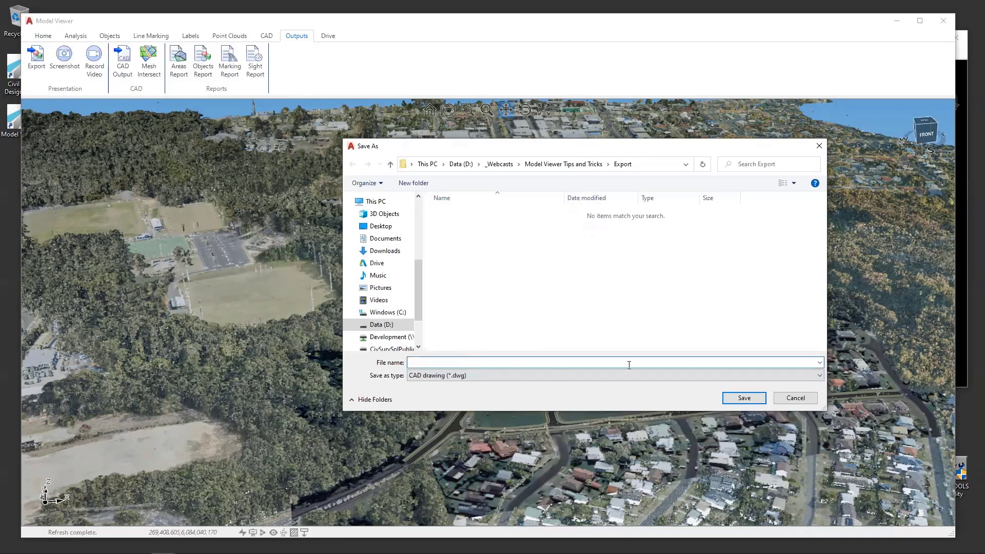
{"action": "left_click", "coordinate": [740, 403]}
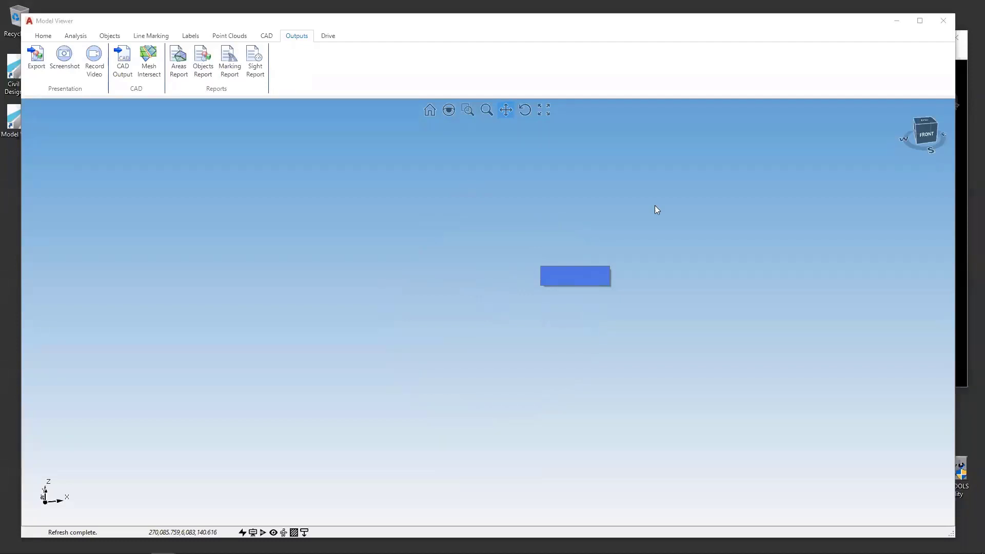
Switch to the Export folder in File Explorer and copy its path
{"action": "mouse_move", "coordinate": [163, 553]}
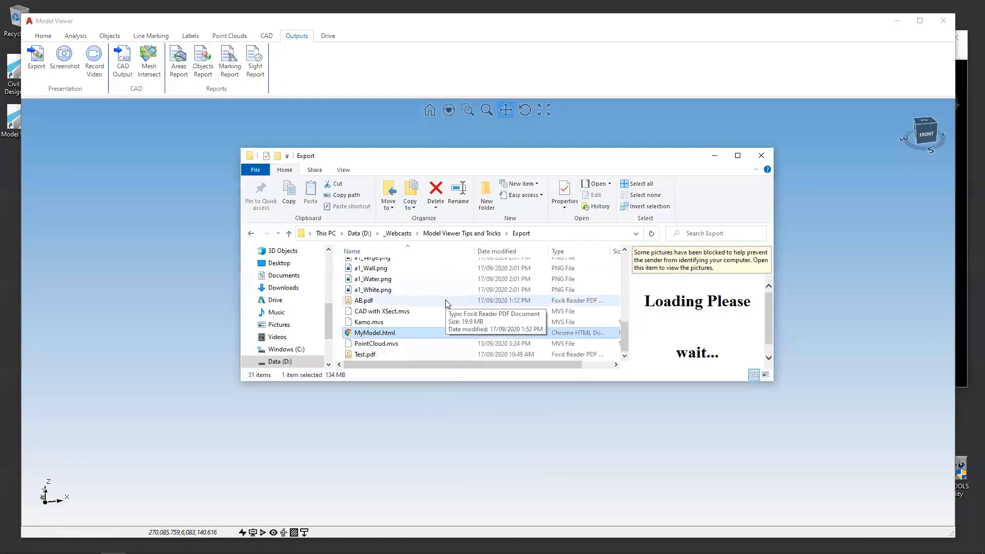
{"action": "left_click", "coordinate": [557, 234]}
{"action": "key", "text": "ctrl+c"}
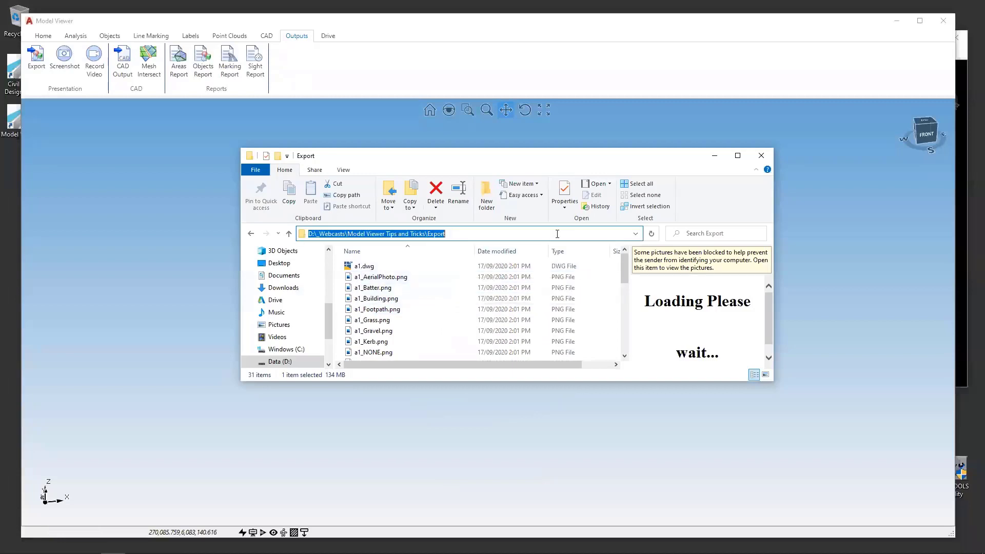
Close the Model Viewer and return to the DataSet drawing in AutoCAD
{"action": "left_click", "coordinate": [944, 19]}
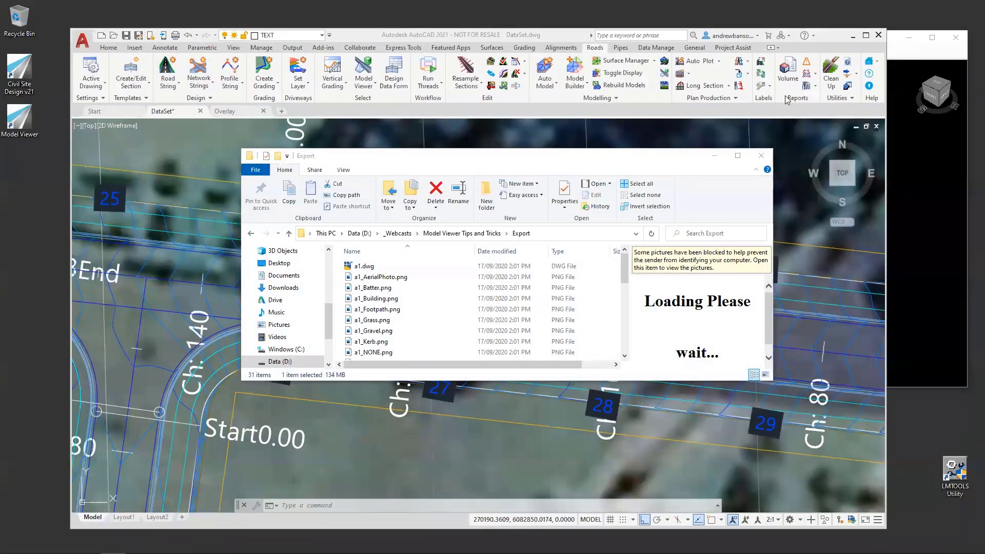
{"action": "left_click", "coordinate": [638, 121]}
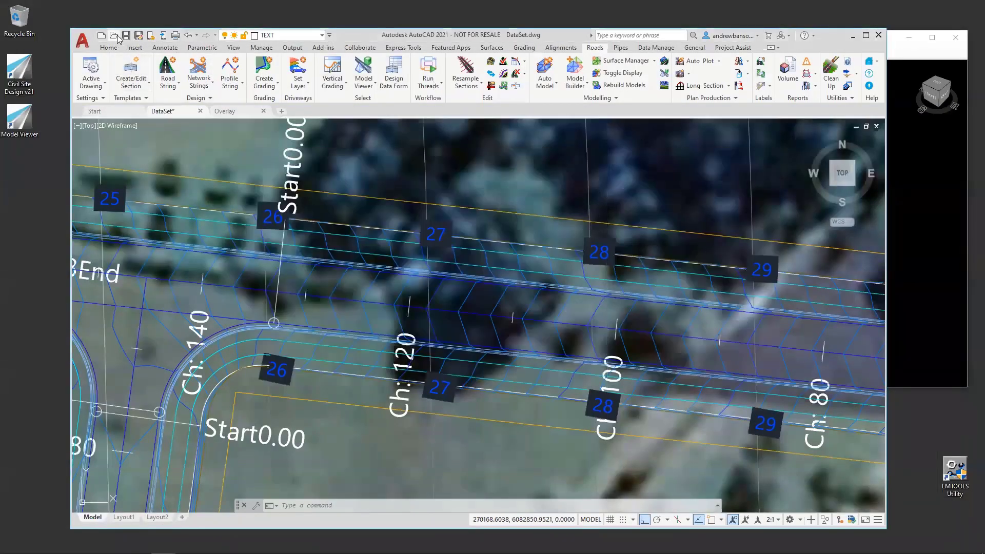
Open the exported drawing a1.dwg from the Export folder using its copied path
{"action": "key", "text": "ctrl+o"}
{"action": "key", "text": "ctrl+v"}
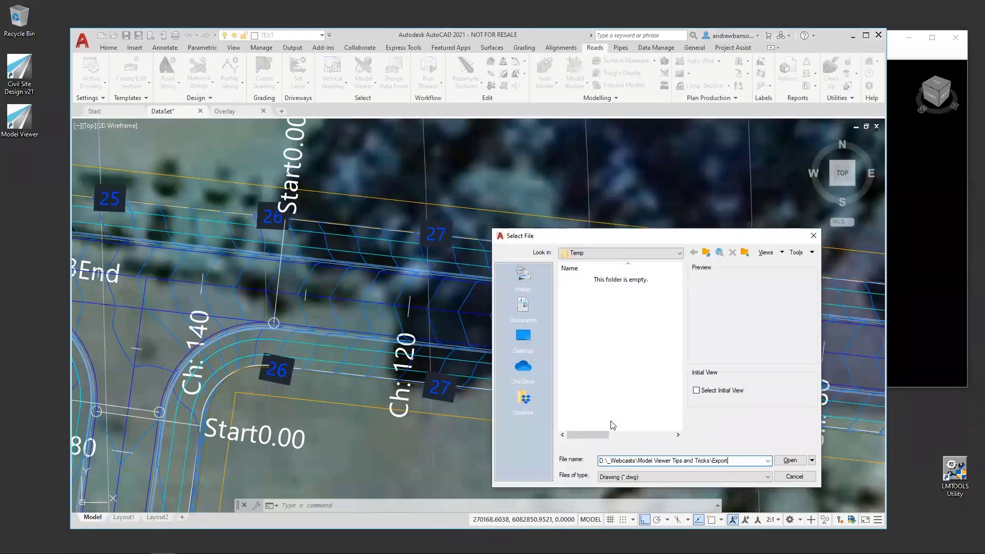
{"action": "key", "text": "Return"}
{"action": "left_click", "coordinate": [581, 280]}
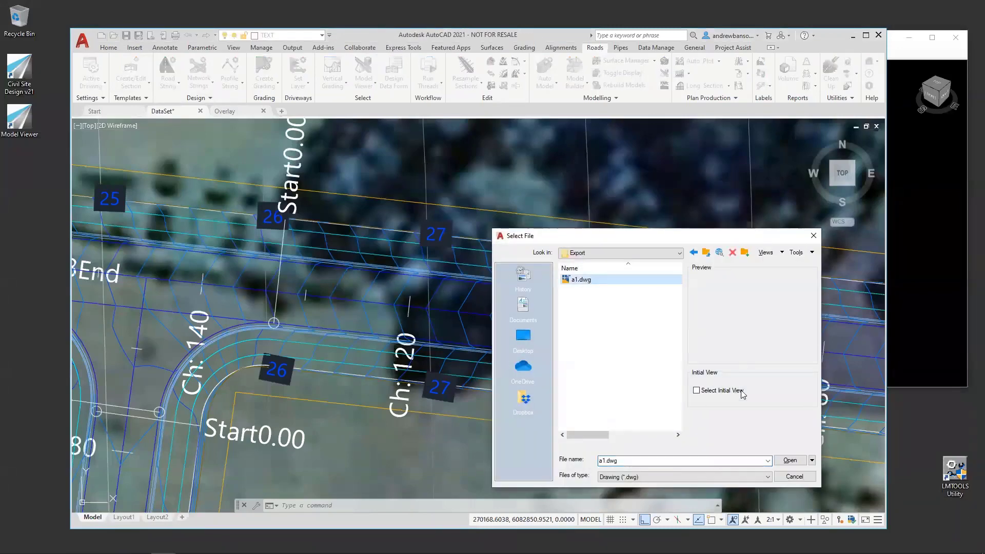
{"action": "left_click", "coordinate": [790, 461]}
{"action": "left_click", "coordinate": [481, 249]}
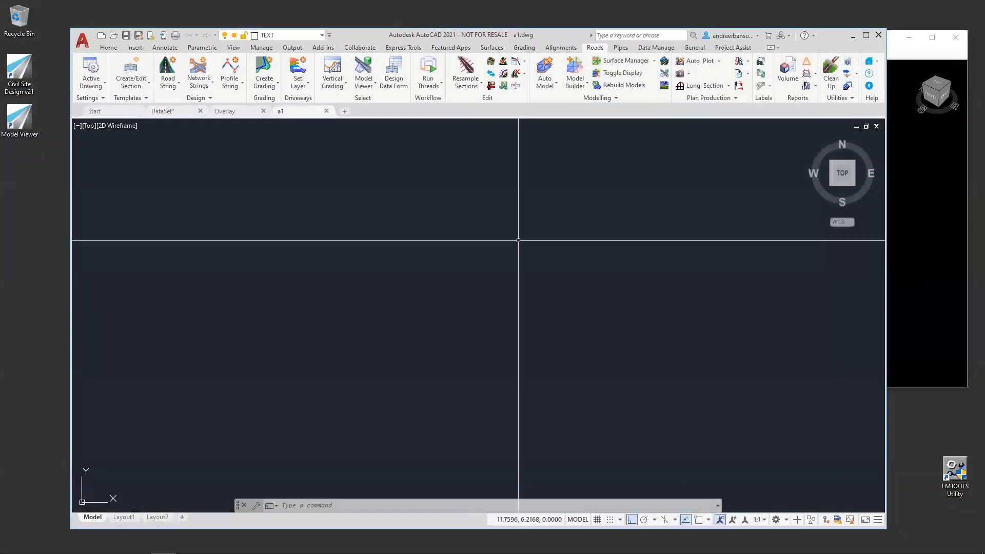
Display the whole exported road model in a 3D view with the Realistic visual style
{"action": "scroll", "coordinate": [479, 255], "scroll_direction": "down", "scroll_amount": 3}
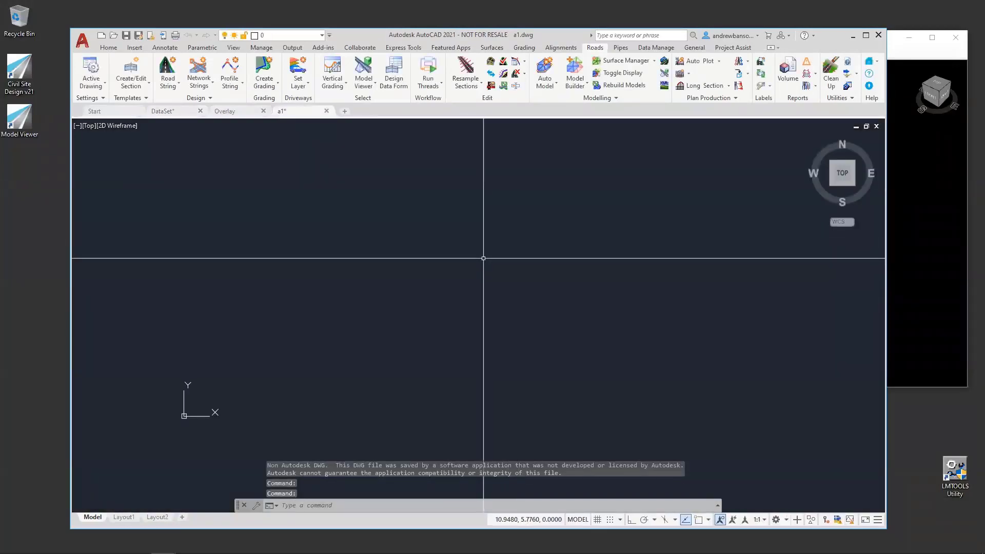
{"action": "middle_click", "coordinate": [461, 297]}
{"action": "middle_click", "coordinate": [460, 297]}
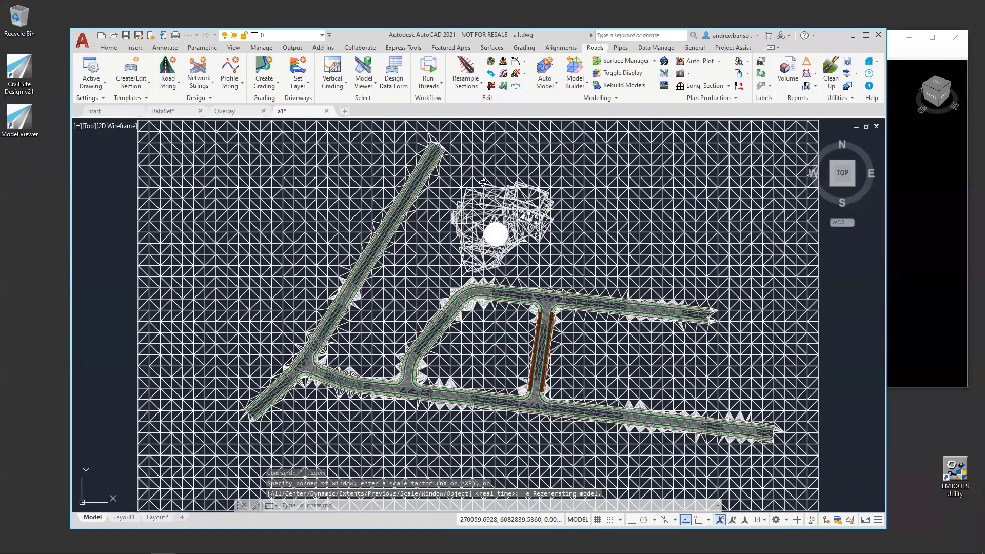
{"action": "middle_click_drag", "start_coordinate": [460, 298], "coordinate": [581, 269], "text": "shift"}
{"action": "middle_click_drag", "start_coordinate": [447, 335], "coordinate": [482, 241], "text": "shift"}
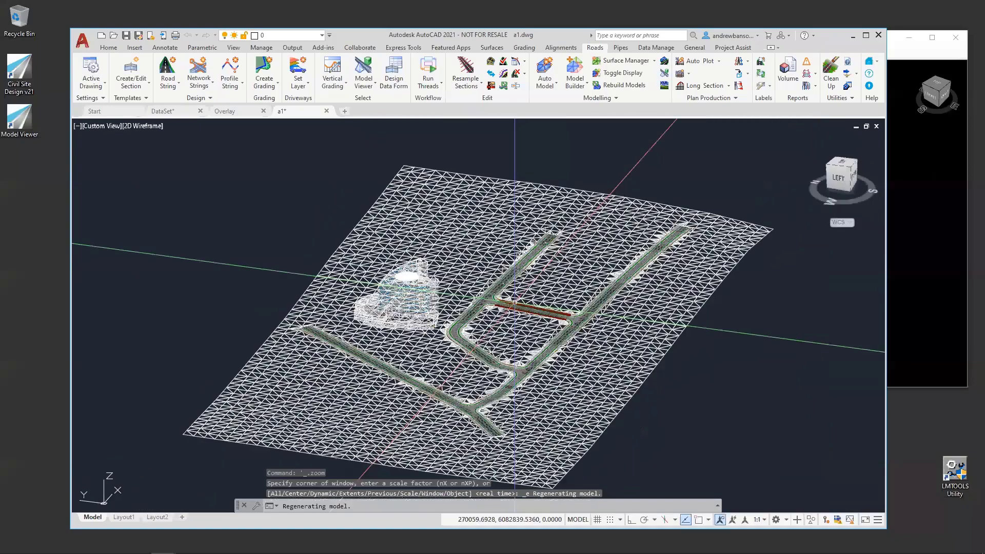
{"action": "scroll", "coordinate": [515, 327], "scroll_direction": "up", "scroll_amount": 5}
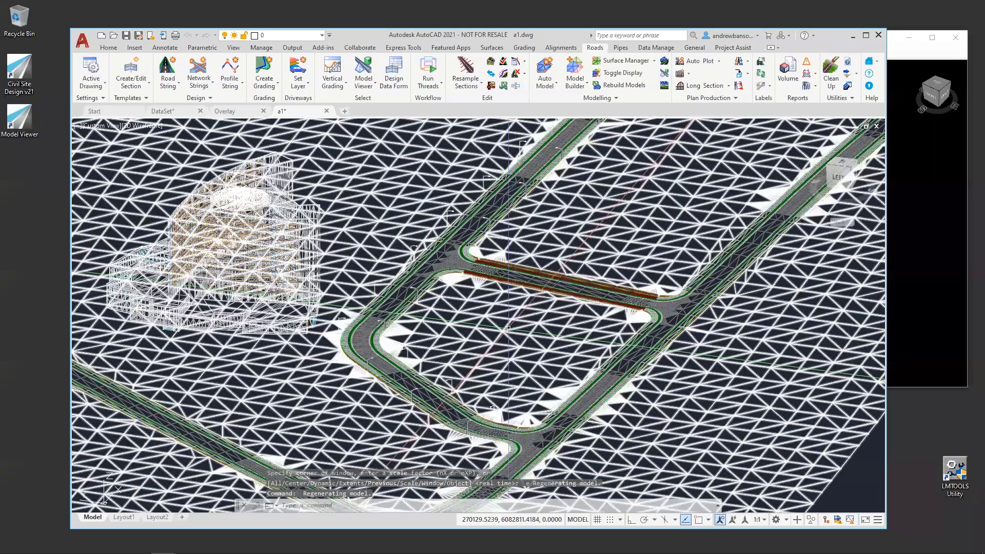
{"action": "middle_click_drag", "start_coordinate": [413, 316], "coordinate": [772, 225], "text": "shift"}
{"action": "left_click", "coordinate": [152, 125]}
{"action": "left_click", "coordinate": [164, 170]}
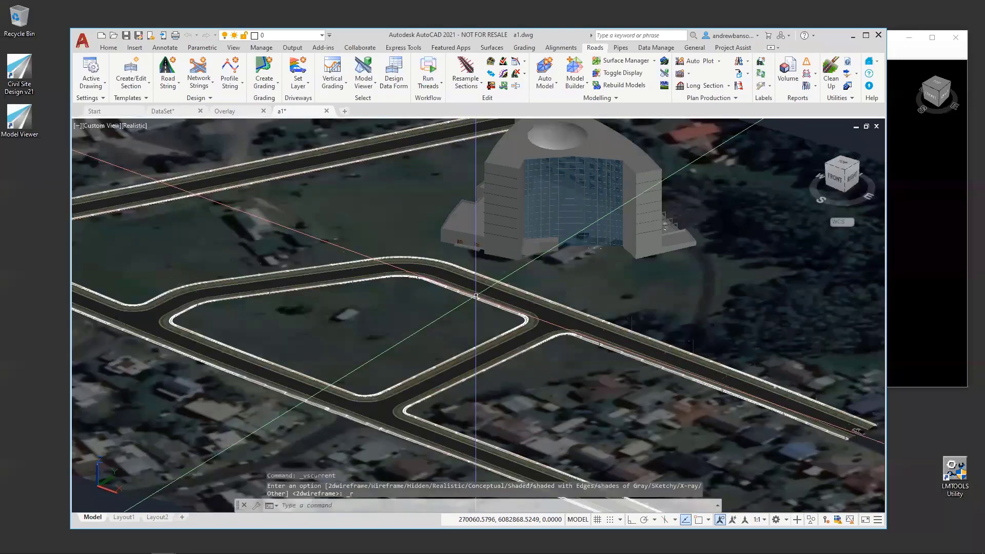
Examine the exported road, terrain, street light and building meshes around the intersection and across the whole site
{"action": "scroll", "coordinate": [549, 328], "scroll_direction": "up", "scroll_amount": 8}
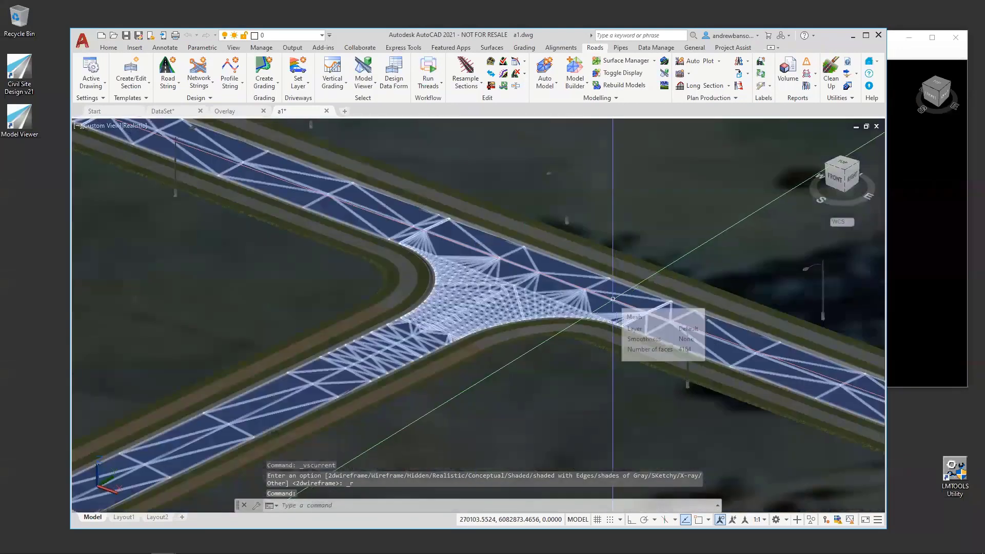
{"action": "scroll", "coordinate": [609, 297], "scroll_direction": "up", "scroll_amount": 5}
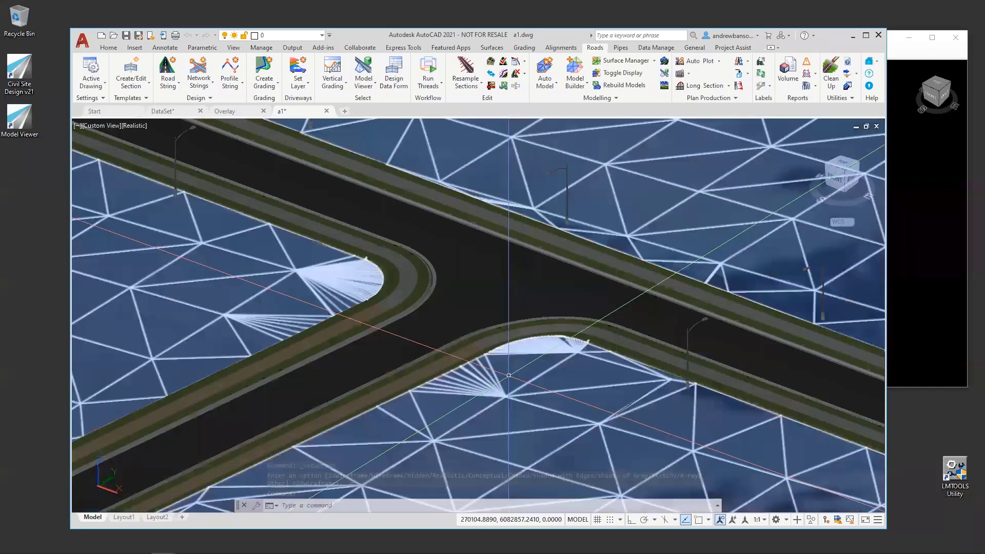
{"action": "scroll", "coordinate": [462, 359], "scroll_direction": "down", "scroll_amount": 10}
{"action": "middle_click_drag", "start_coordinate": [568, 231], "coordinate": [629, 171]}
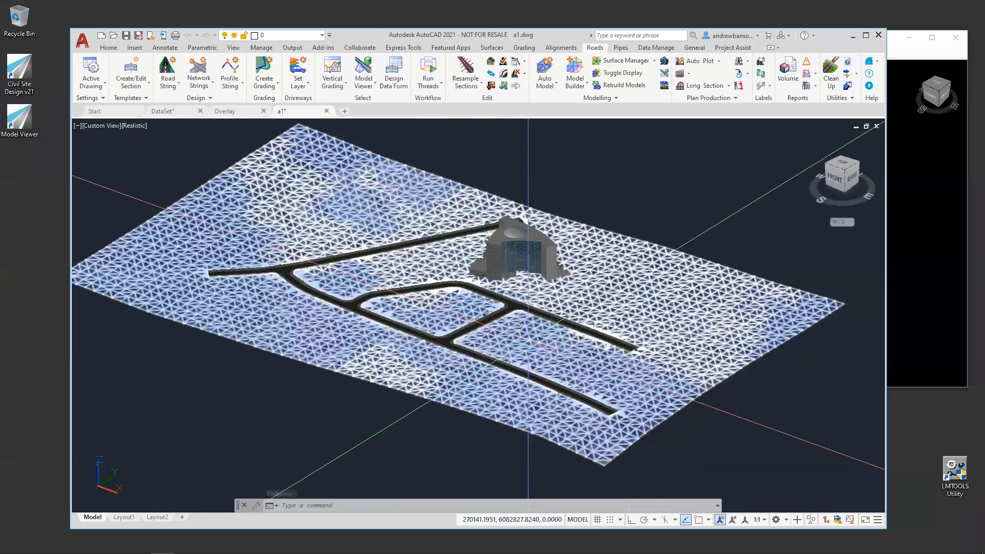
{"action": "scroll", "coordinate": [528, 338], "scroll_direction": "up", "scroll_amount": 5}
{"action": "scroll", "coordinate": [482, 324], "scroll_direction": "up", "scroll_amount": 3}
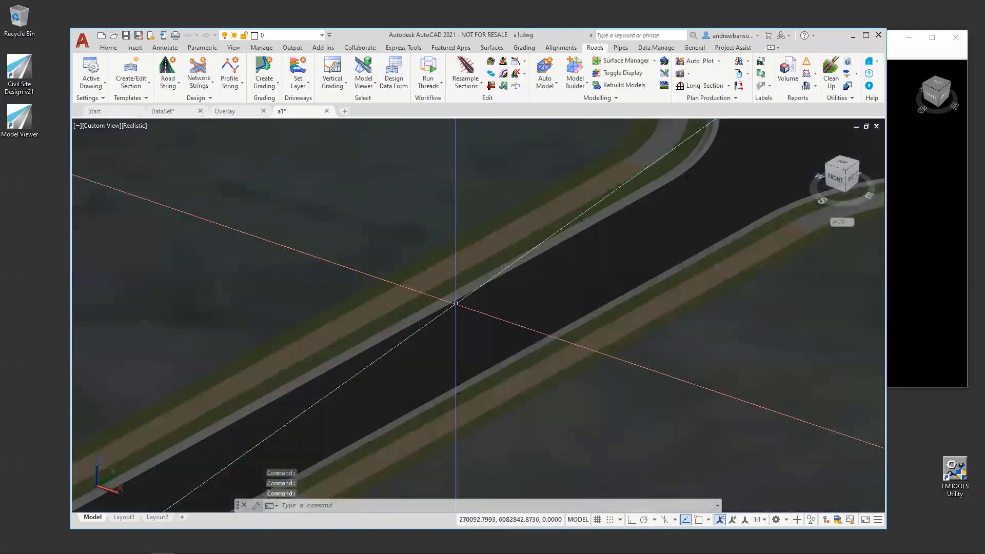
{"action": "scroll", "coordinate": [456, 303], "scroll_direction": "down", "scroll_amount": 3}
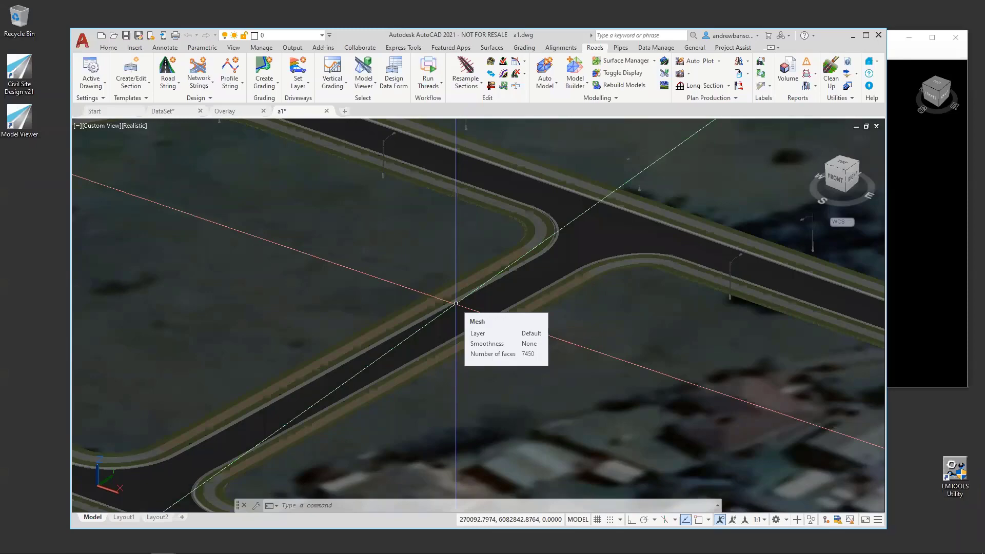
{"action": "scroll", "coordinate": [557, 316], "scroll_direction": "down", "scroll_amount": 6}
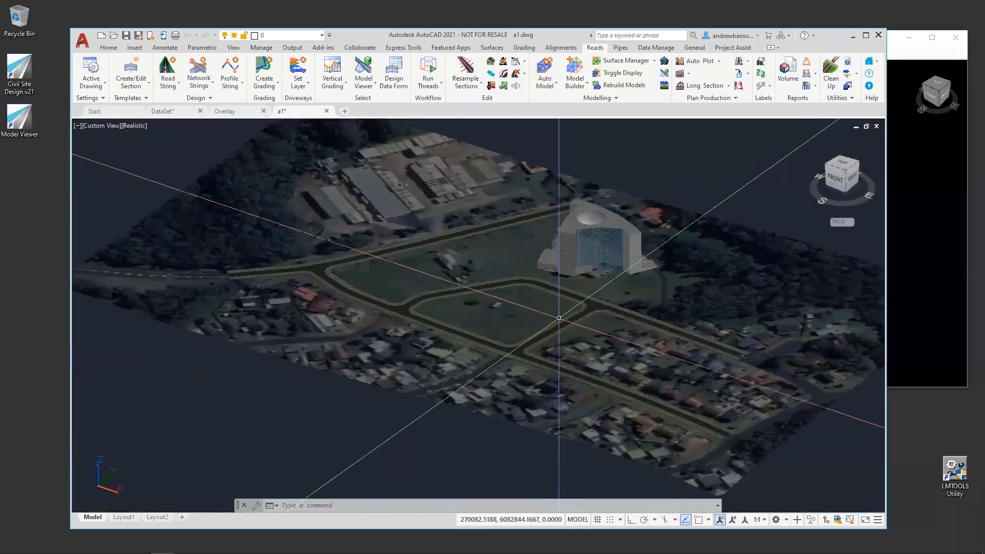
{"action": "middle_click_drag", "start_coordinate": [559, 318], "coordinate": [700, 344], "text": "shift"}
{"action": "scroll", "coordinate": [700, 344], "scroll_direction": "up", "scroll_amount": 5}
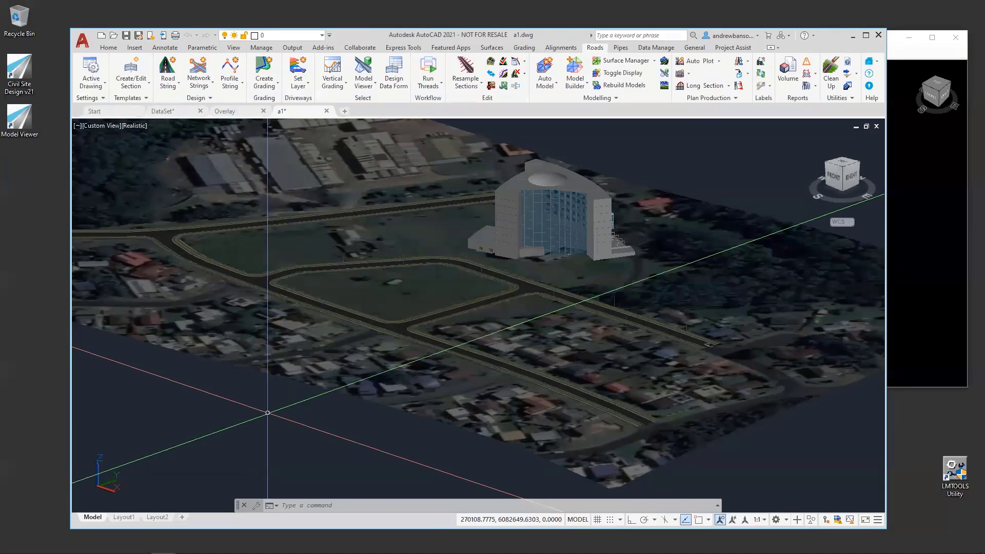
{"action": "scroll", "coordinate": [556, 287], "scroll_direction": "up", "scroll_amount": 5}
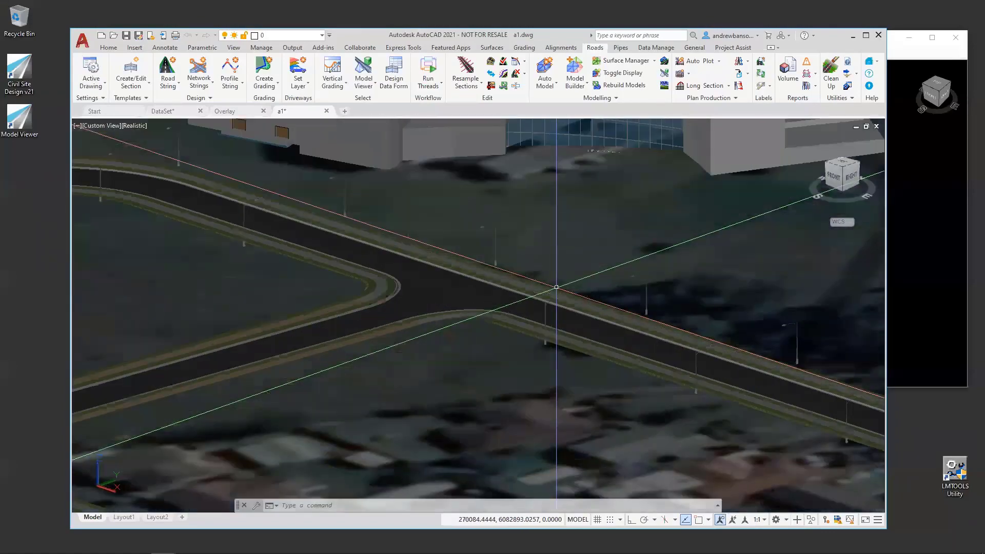
{"action": "middle_click_drag", "start_coordinate": [570, 269], "coordinate": [557, 273]}
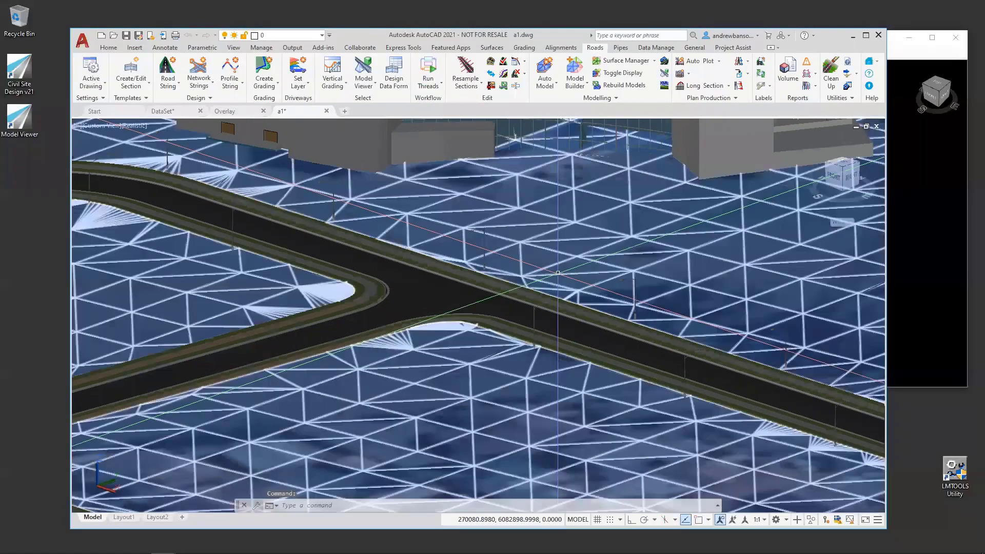
{"action": "mouse_move", "coordinate": [557, 273]}
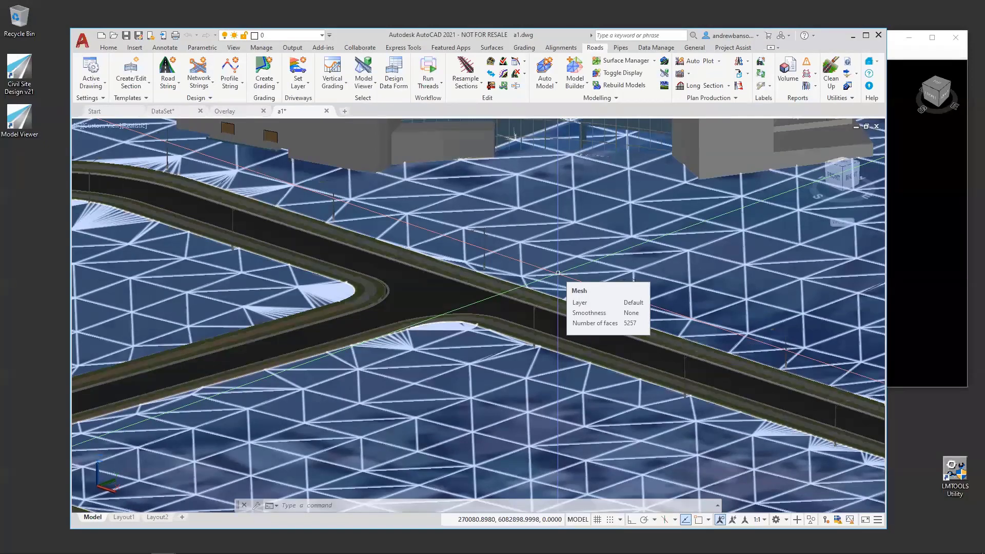
{"action": "scroll", "coordinate": [558, 273], "scroll_direction": "down", "scroll_amount": 10}
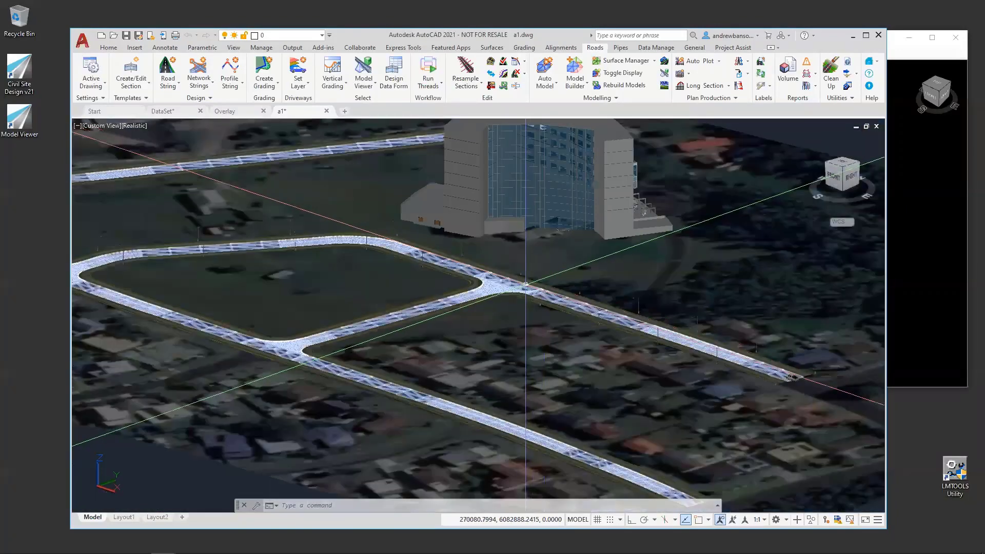